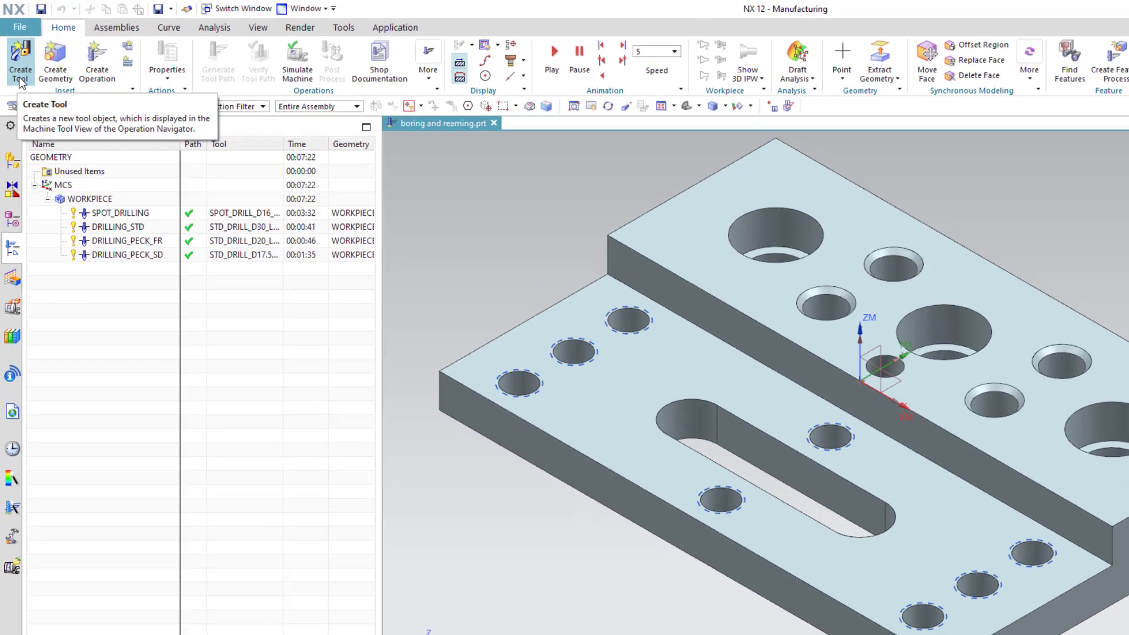
Create a hole_making tool of subtype BORE under GENERIC_MACHINE, keeping its default name and dimensions
left_click(20, 77)
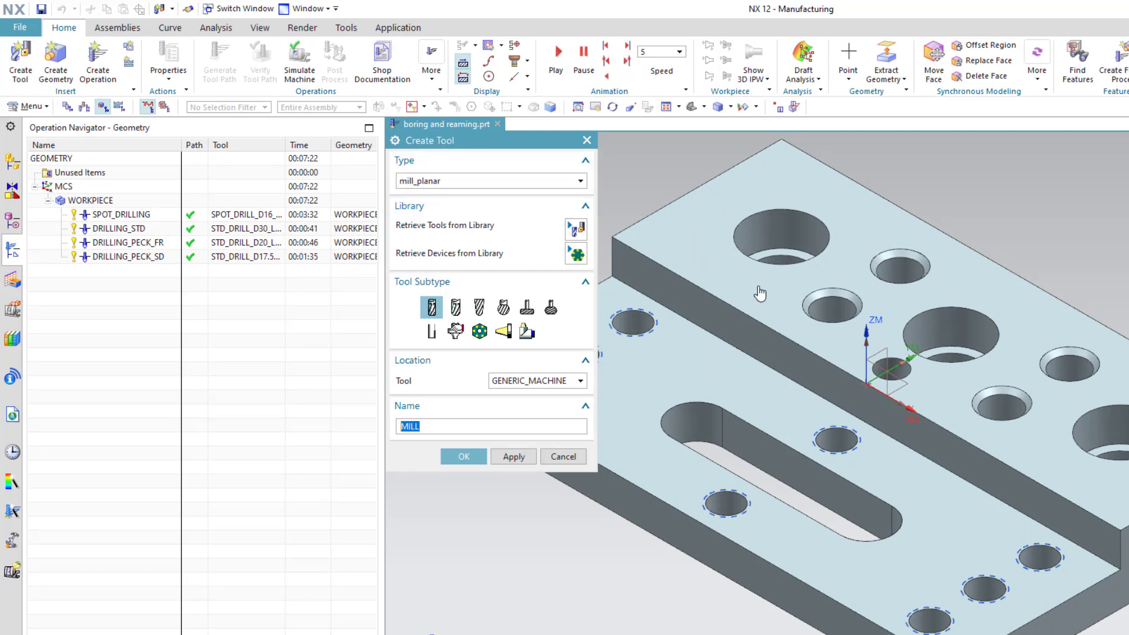
left_click(456, 185)
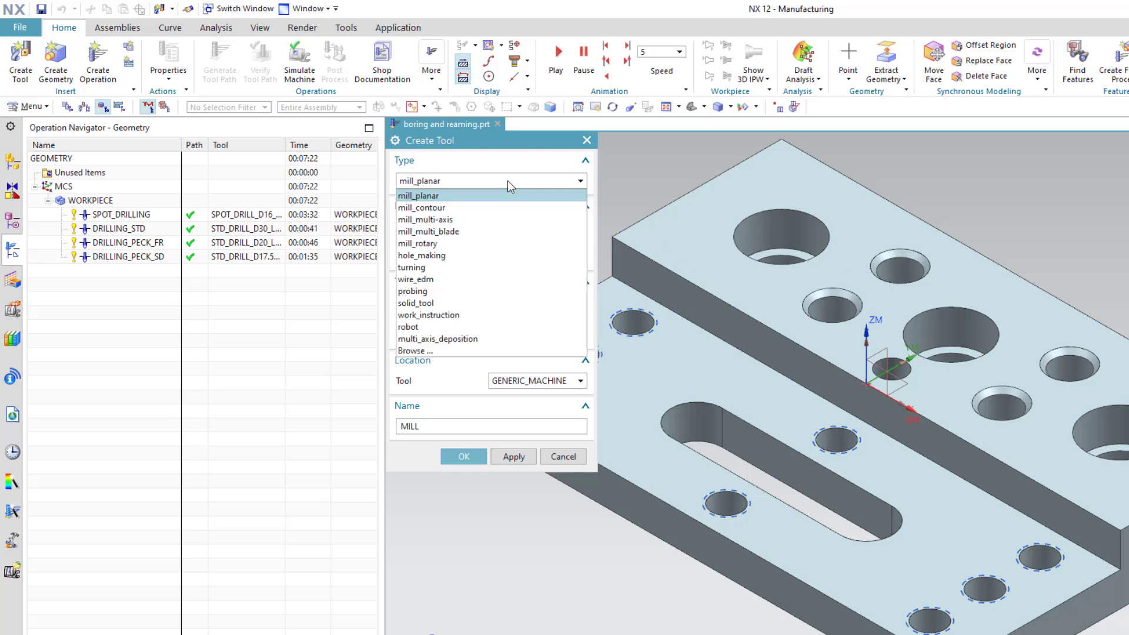
left_click(468, 262)
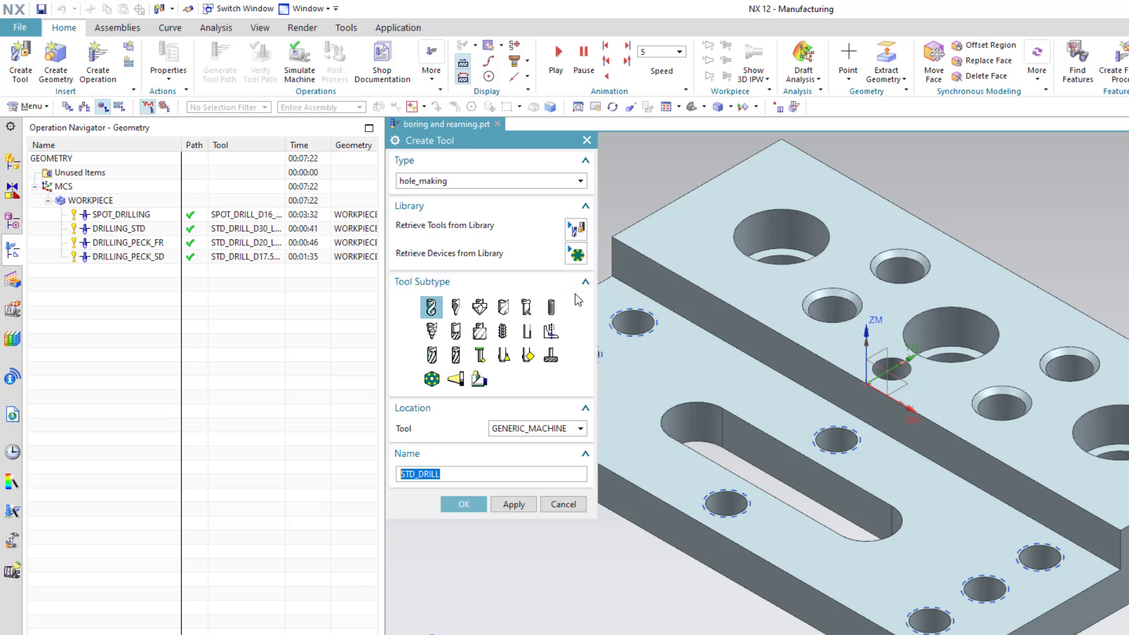
left_click(527, 307)
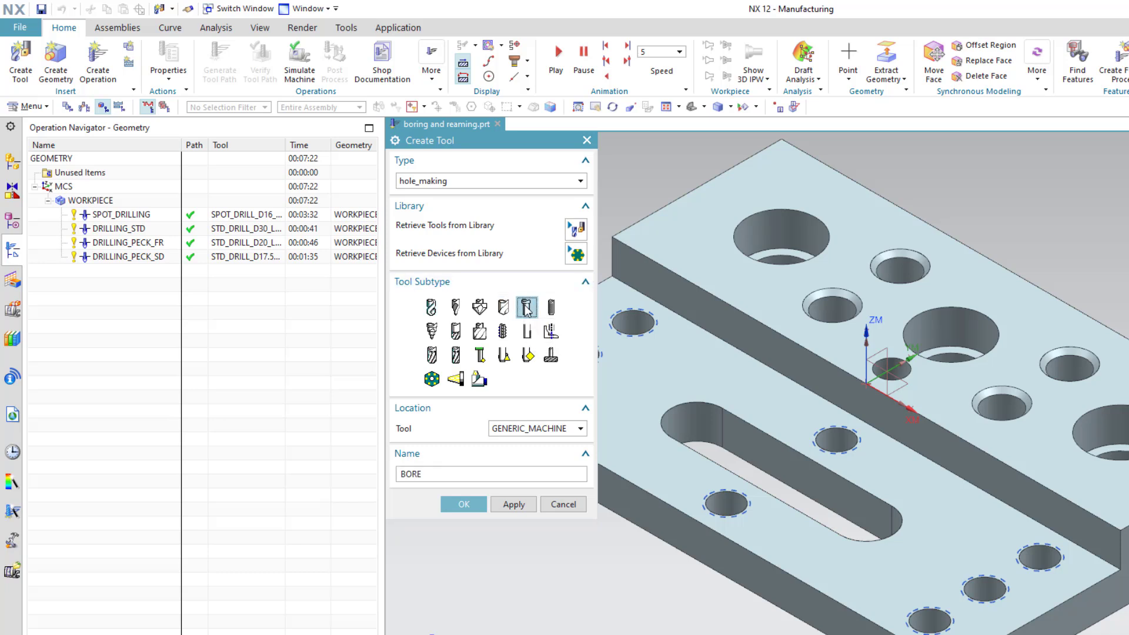
left_click(464, 505)
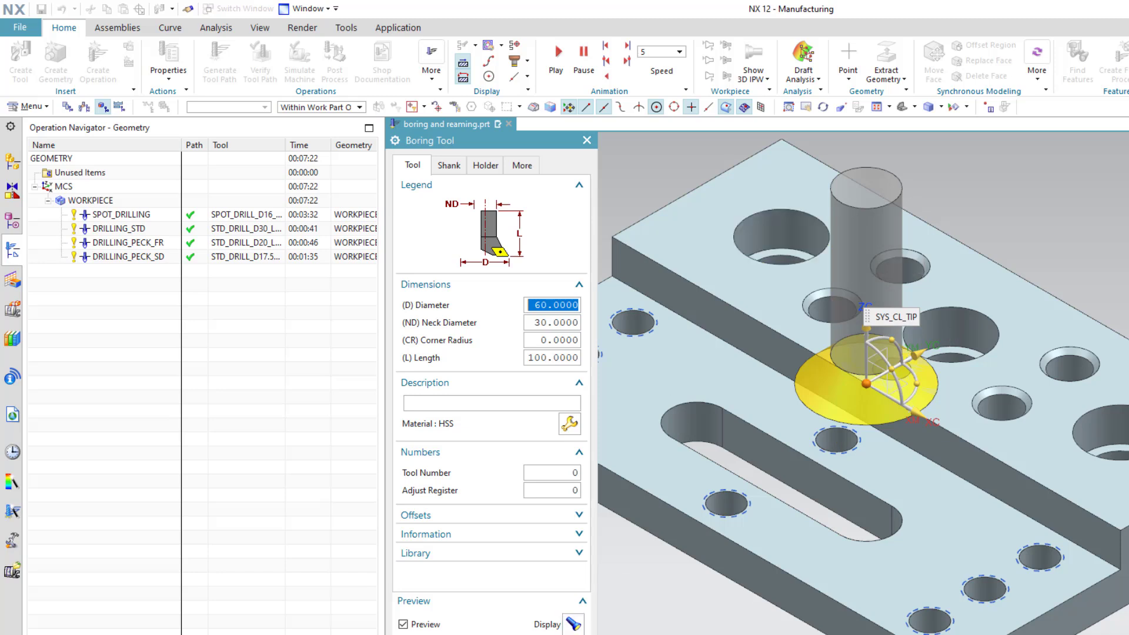
left_click(558, 634)
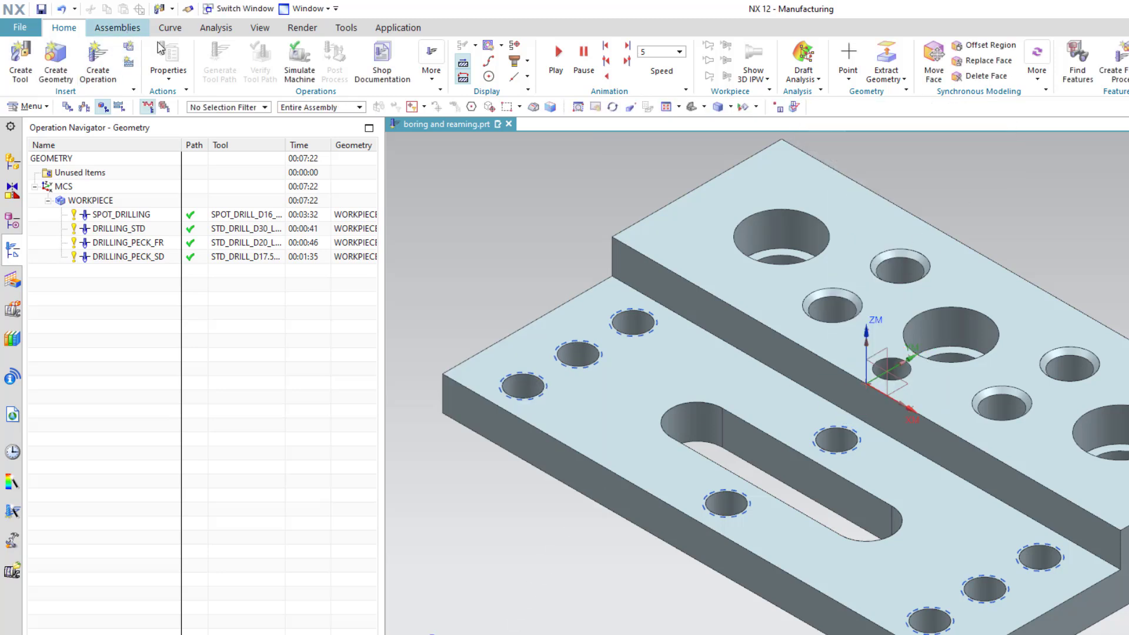
Measure the curve properties of the top edge of the large counterbored hole at the upper step's far corner
left_click(216, 28)
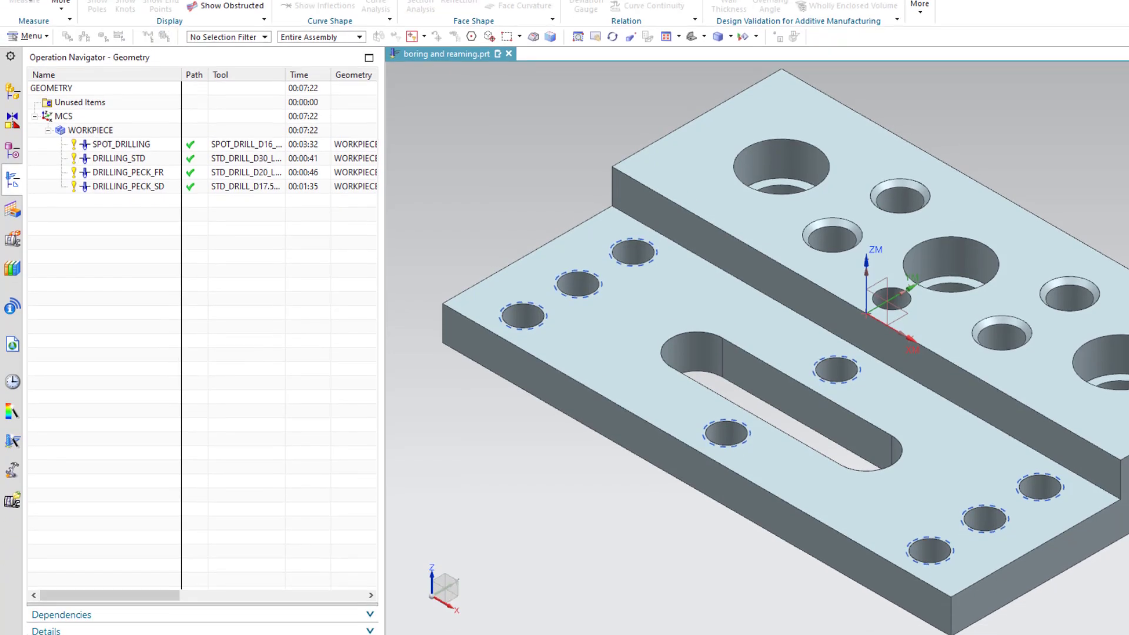
left_click(27, 1)
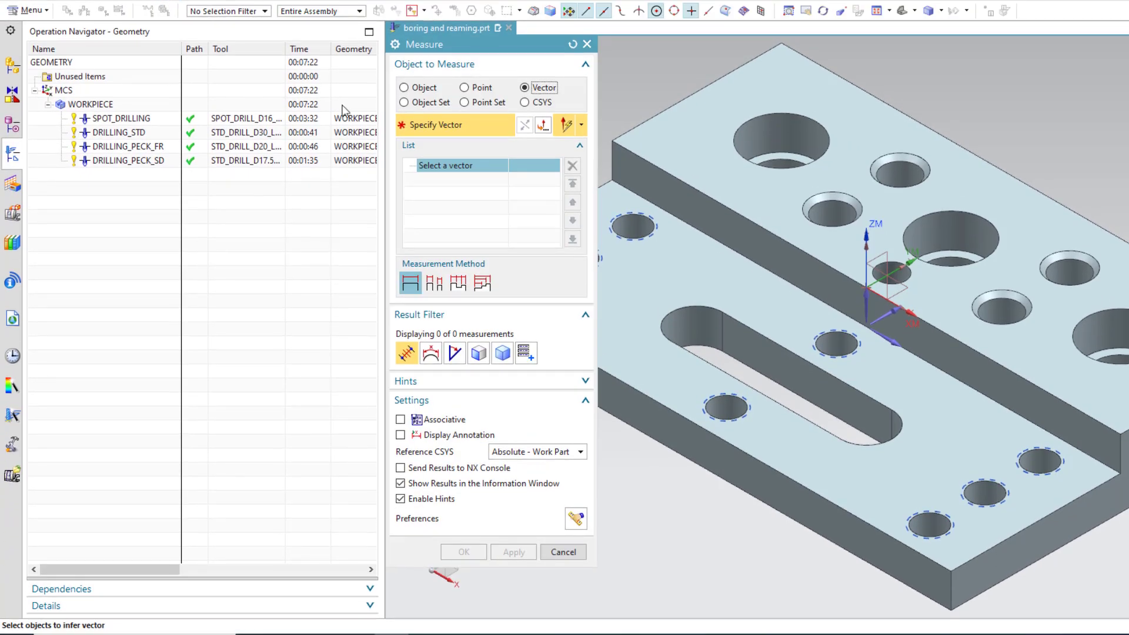
left_click(415, 90)
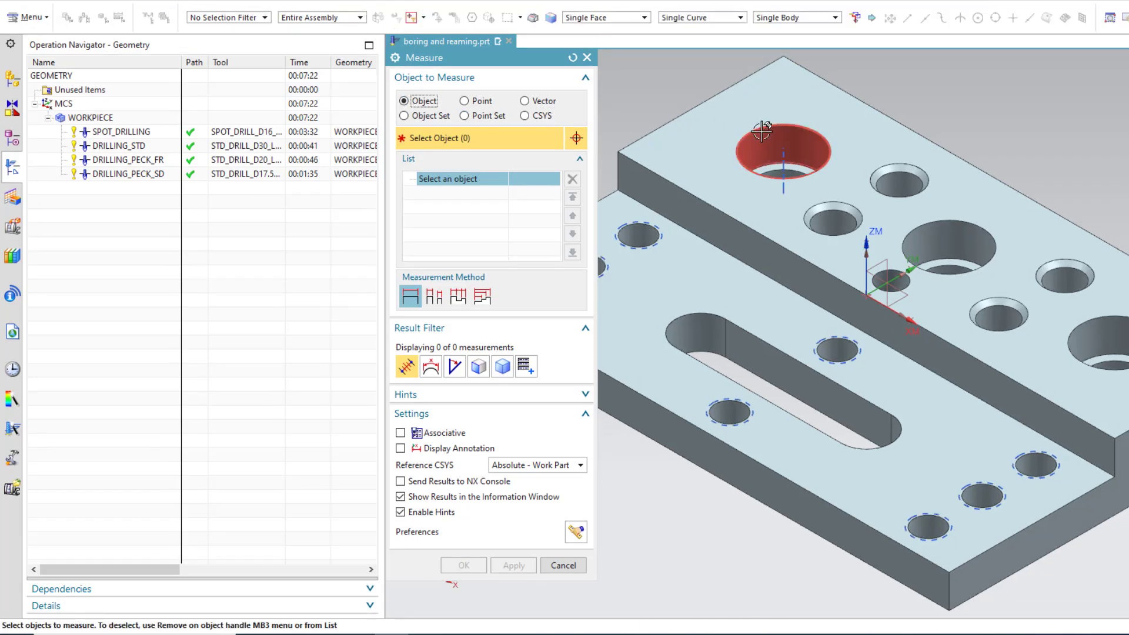
left_click(431, 368)
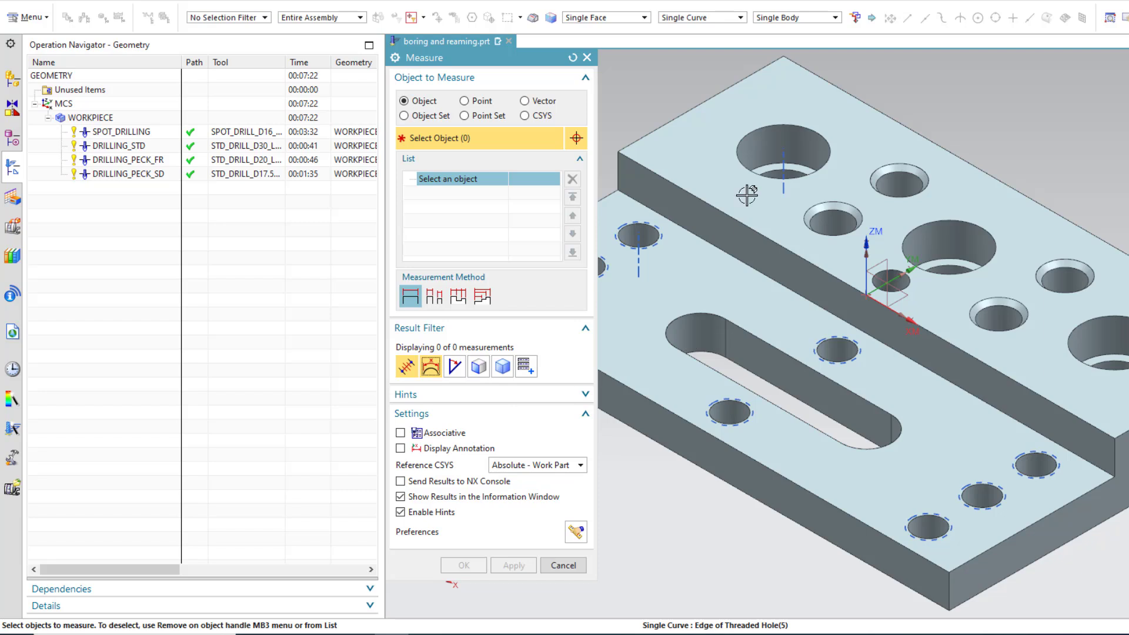
left_click(762, 133)
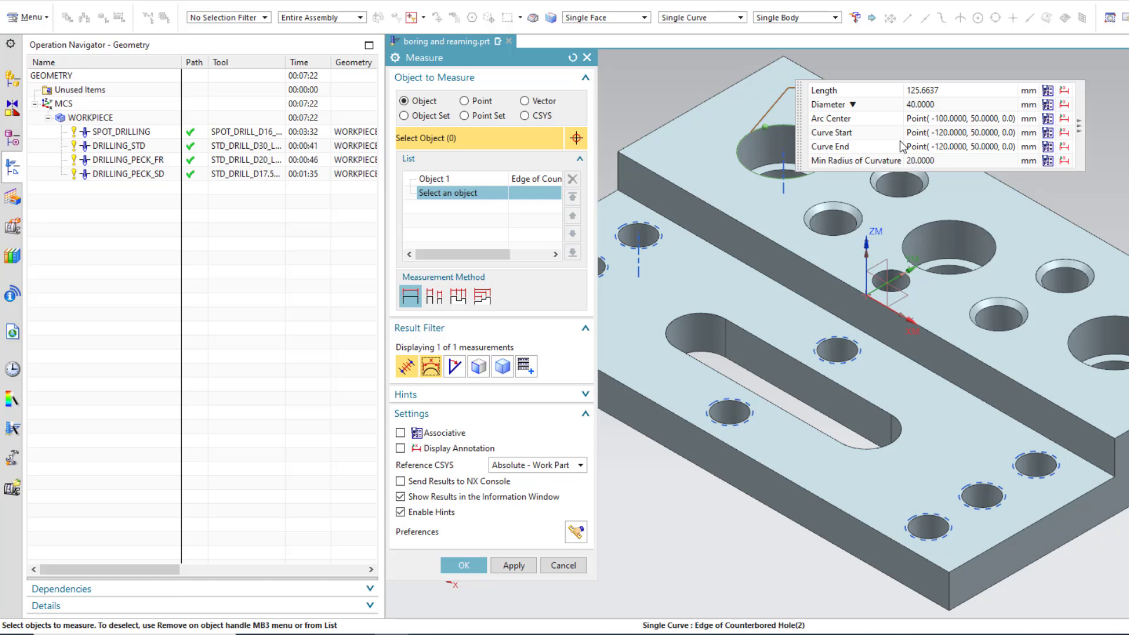
left_click(475, 564)
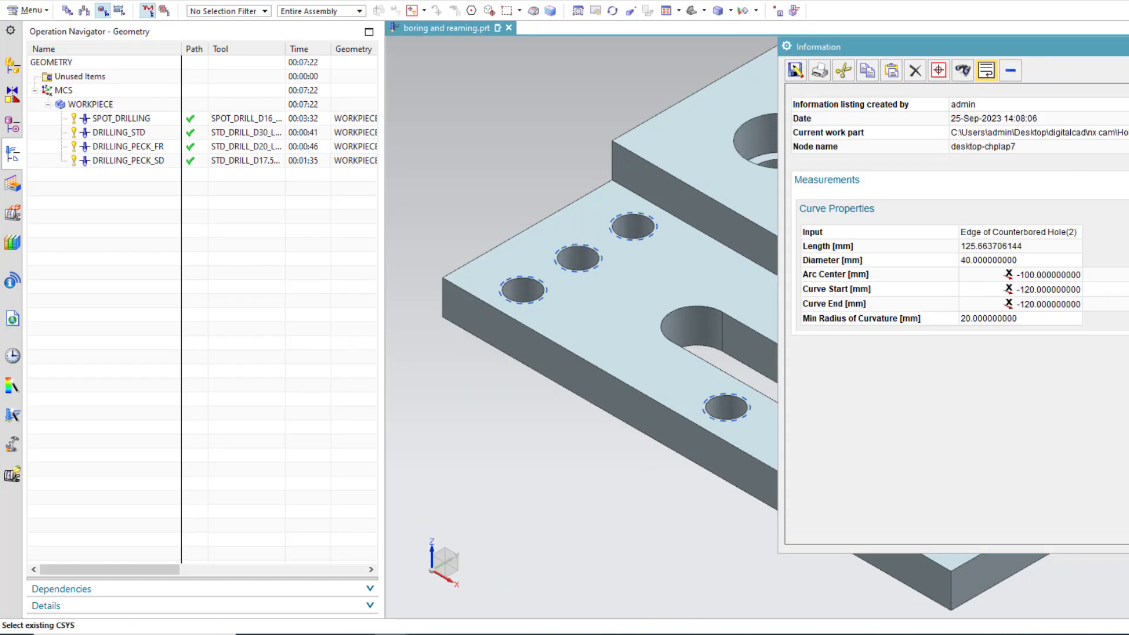
Show the Machine Tool View of the Operation Navigator and rename the BORE tool as BORE_D40L50
left_click(67, 40)
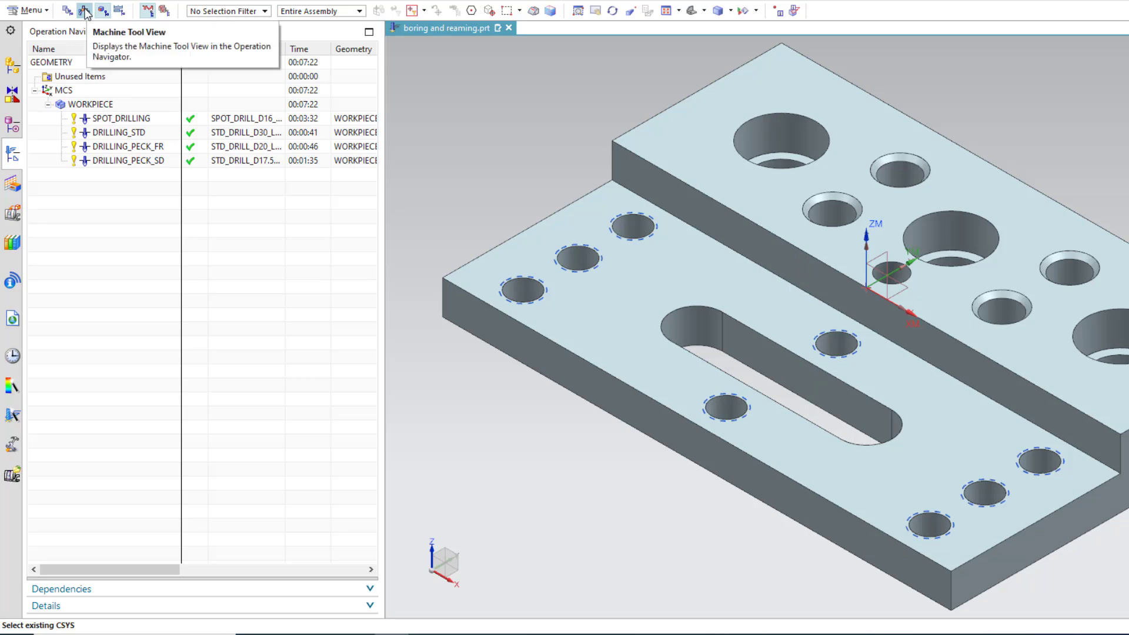
left_click(85, 13)
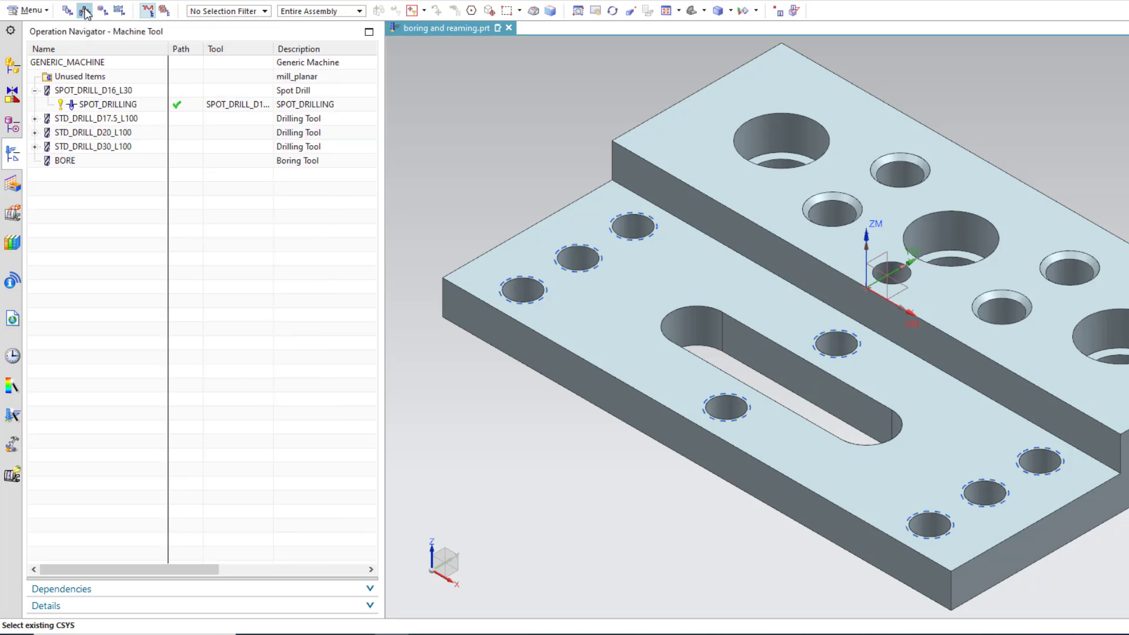
left_click(89, 161)
left_click(89, 160)
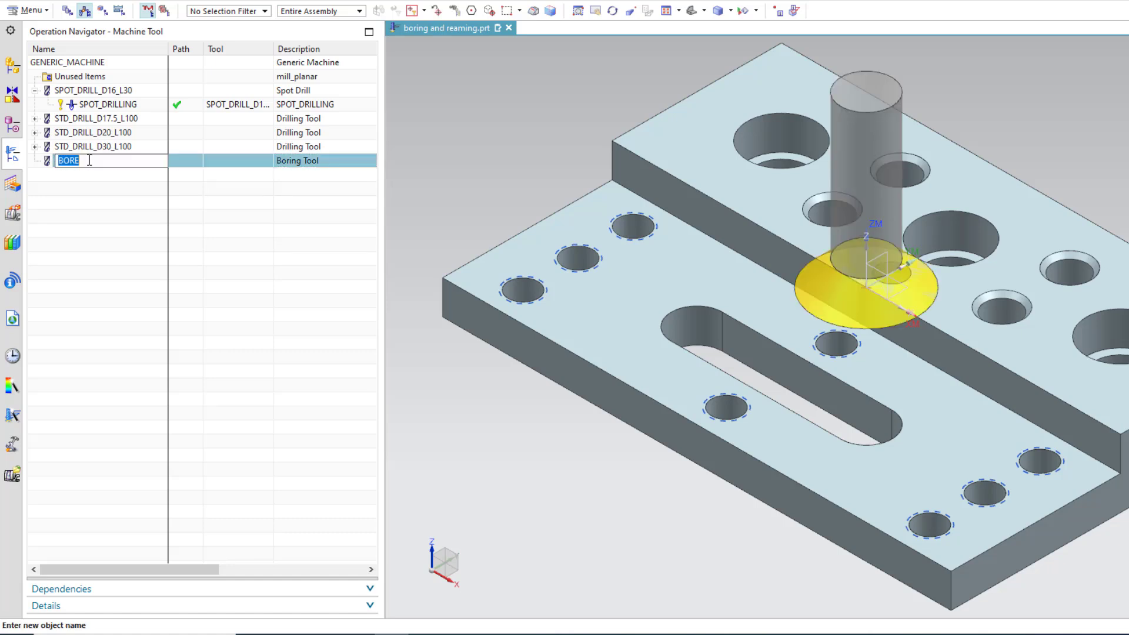
key("Escape")
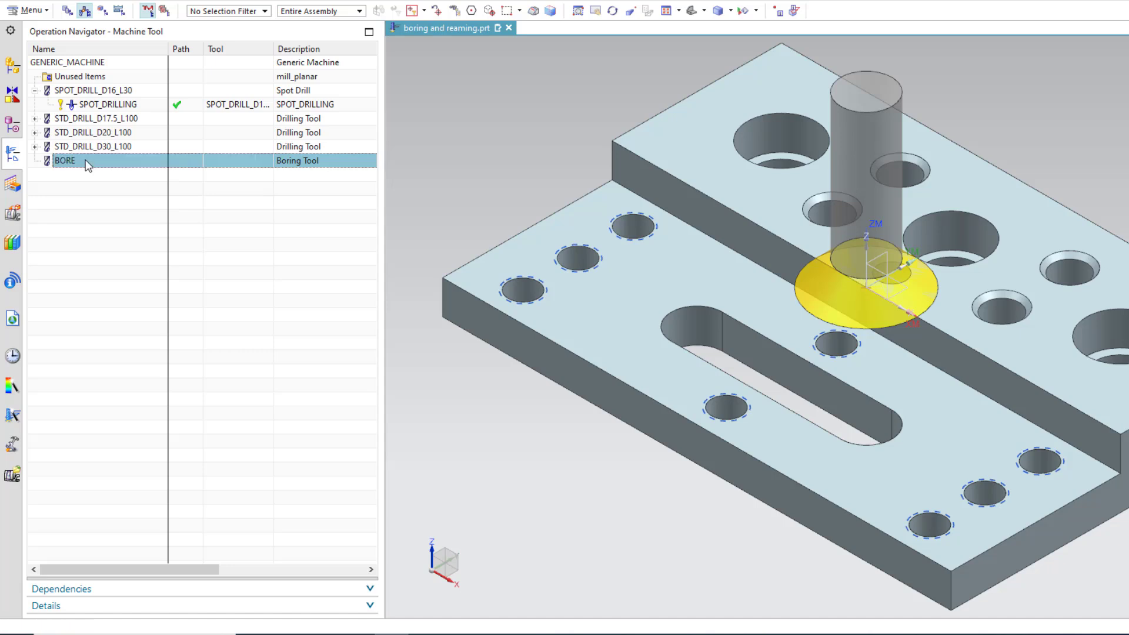
left_click(94, 161)
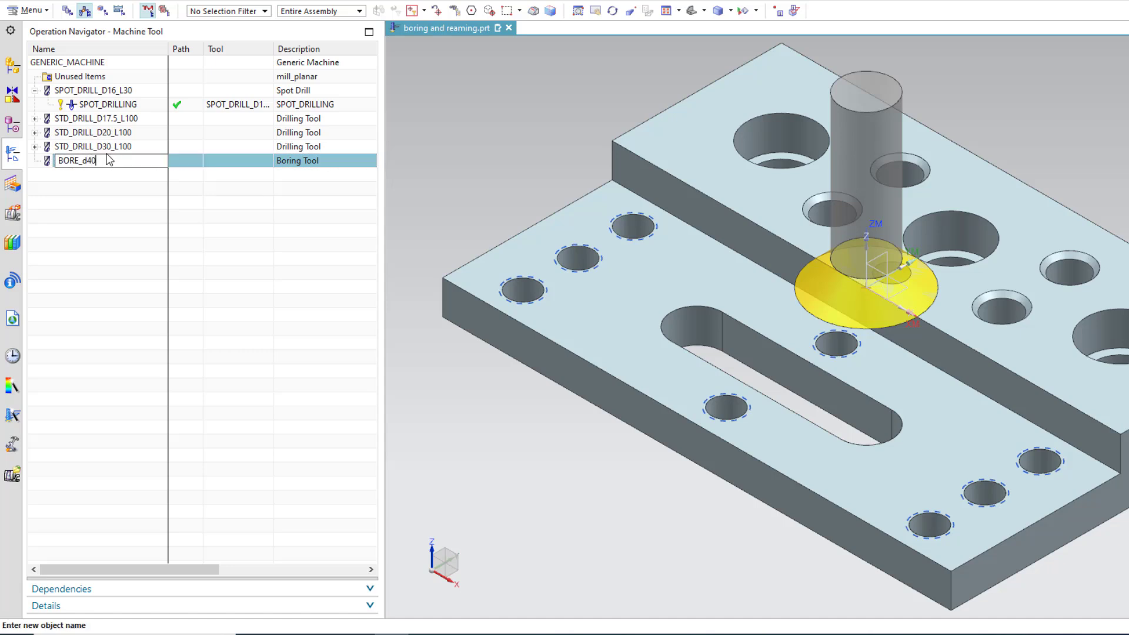
type("_d40l50")
key("Return")
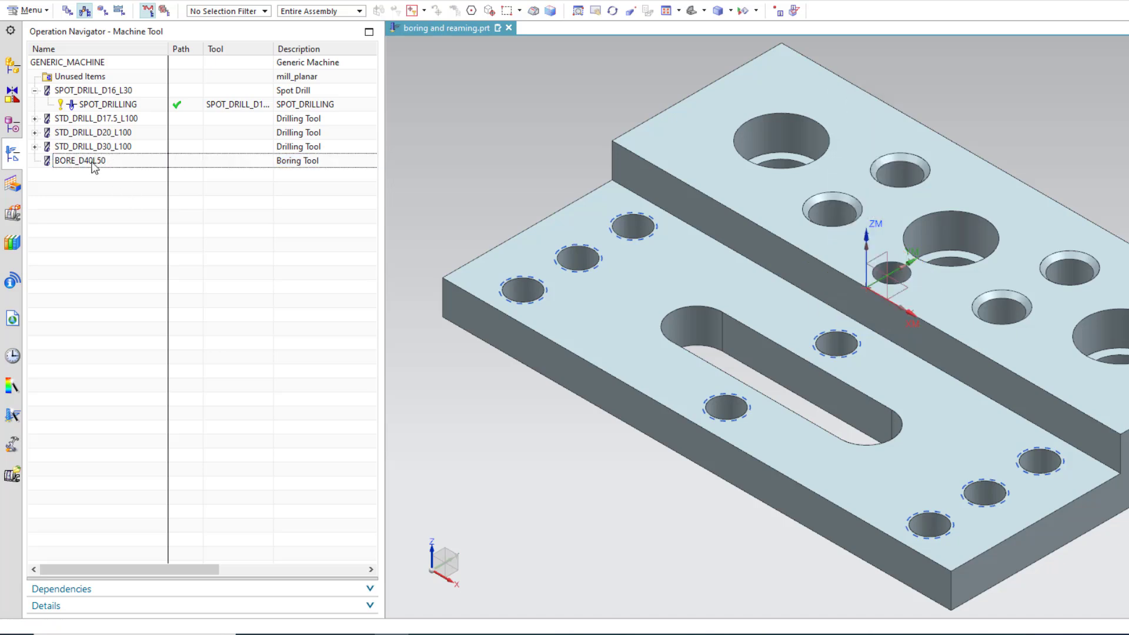
Set the BORE_D40L50 tool's diameter to 40 mm, neck diameter to 25 mm and length to 50 mm
double_click(95, 162)
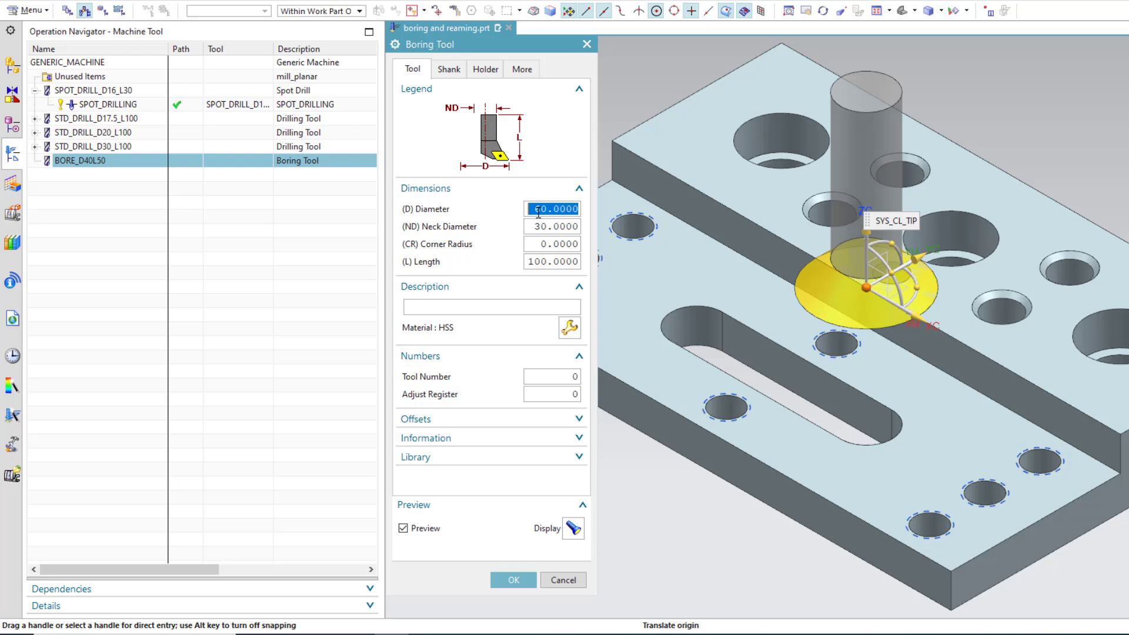
type("40")
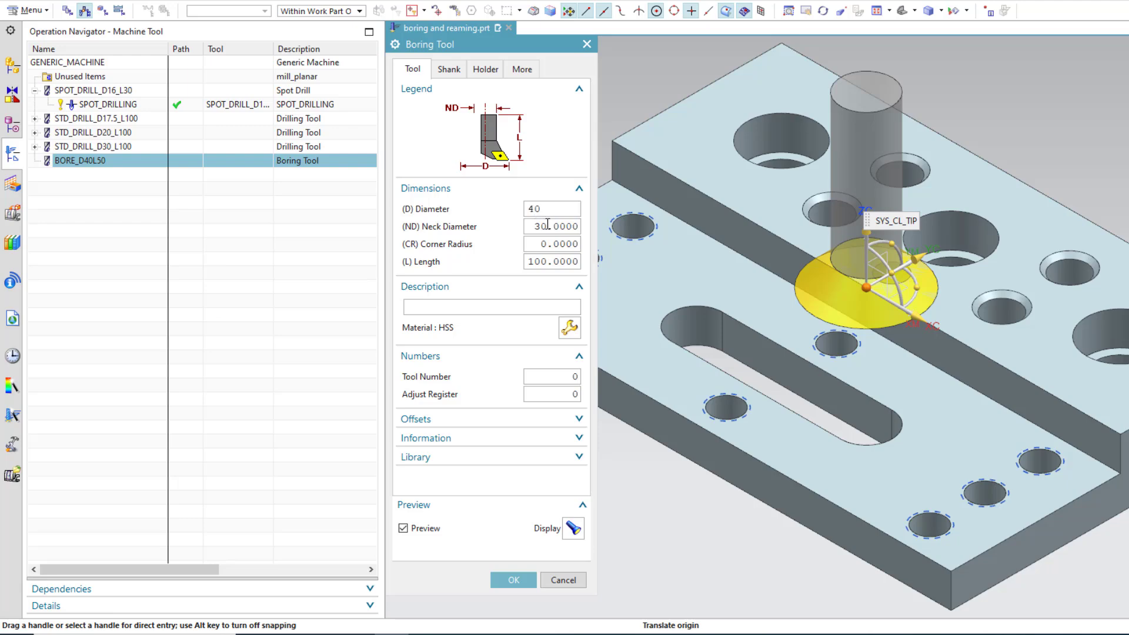
key("Return")
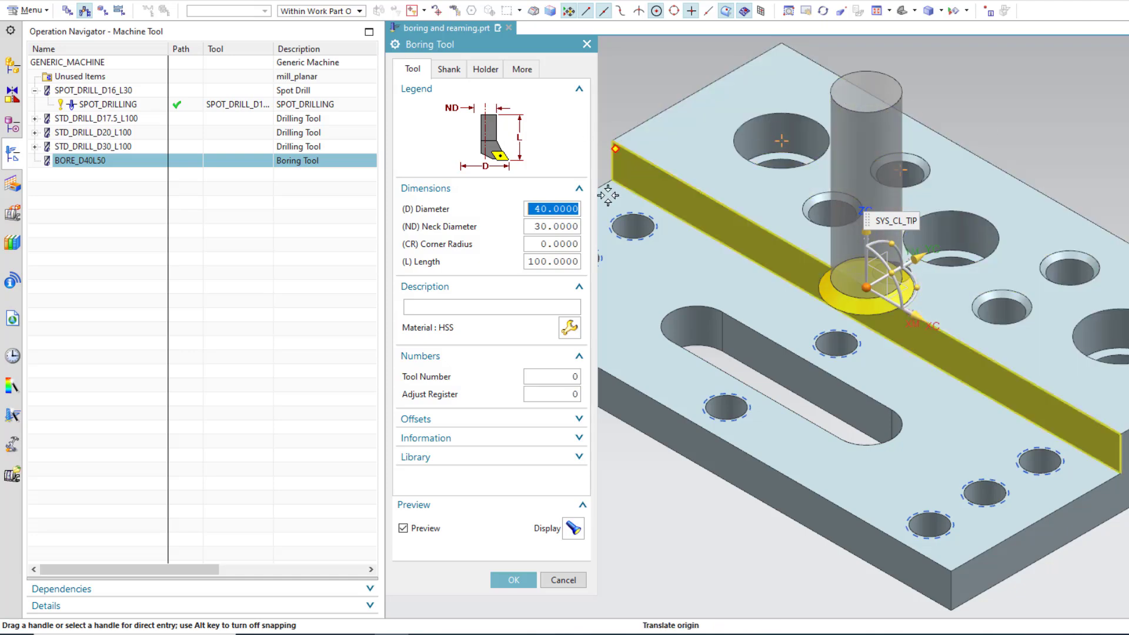
left_click(537, 228)
type("25")
key("Return")
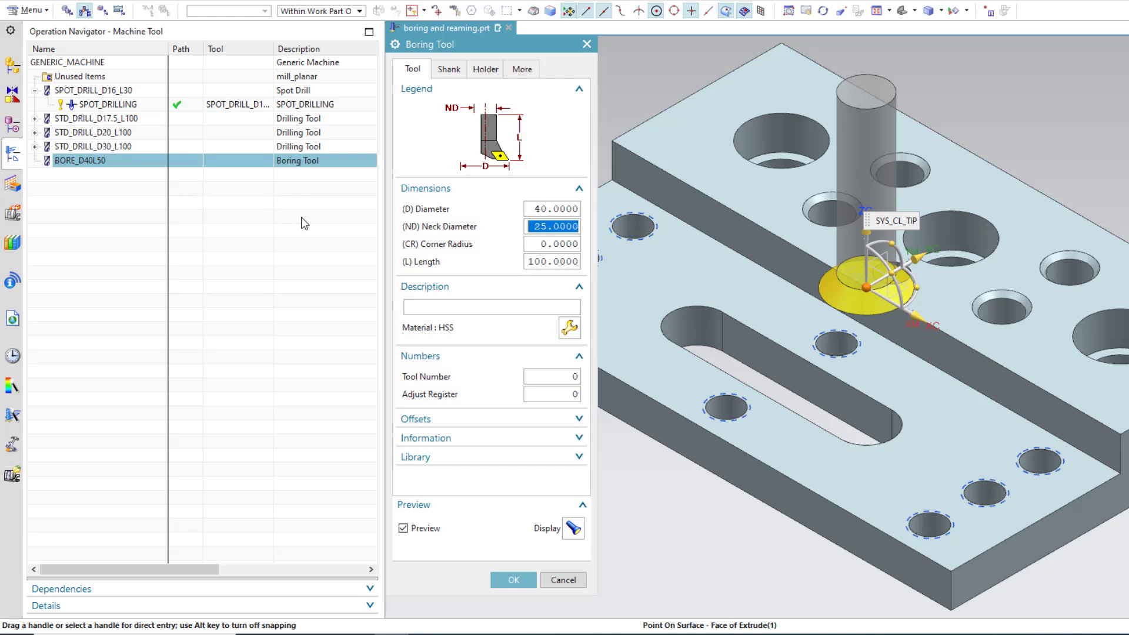
double_click(540, 261)
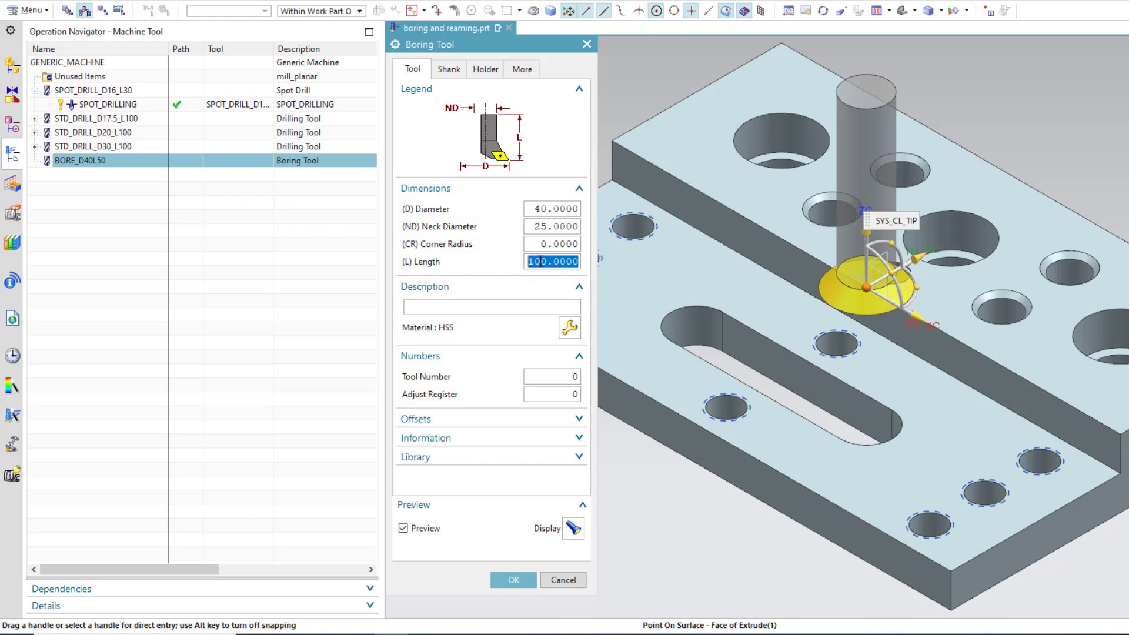
type("50")
key("Return")
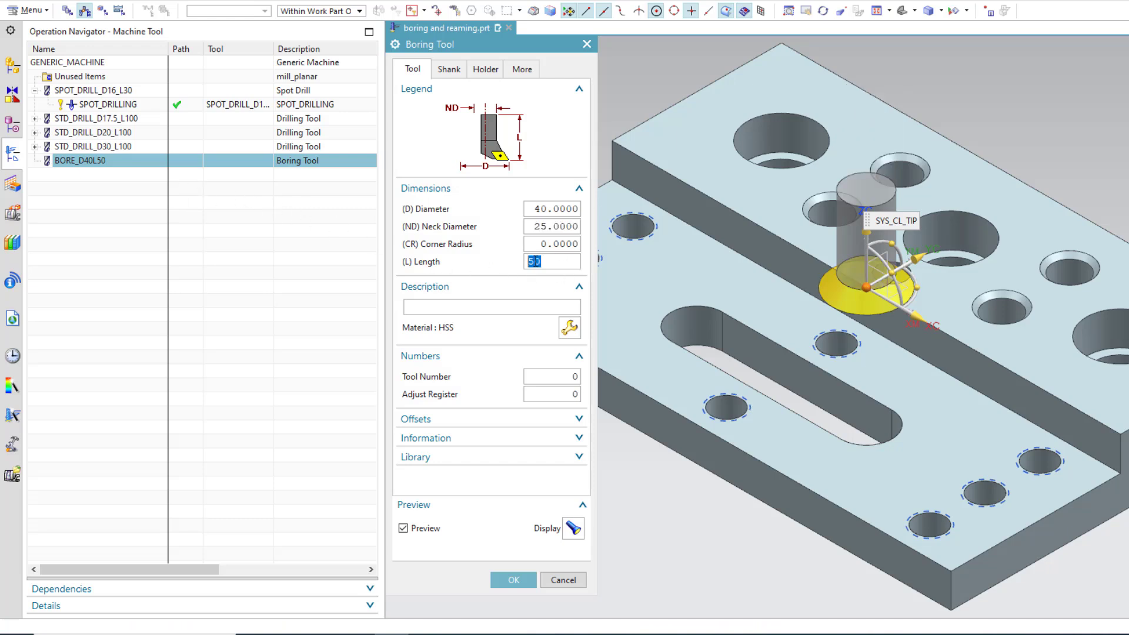
Define a holder step on BORE_D40L50 with lower diameter 45 mm, length 50 mm and upper diameter 45 mm
left_click(485, 69)
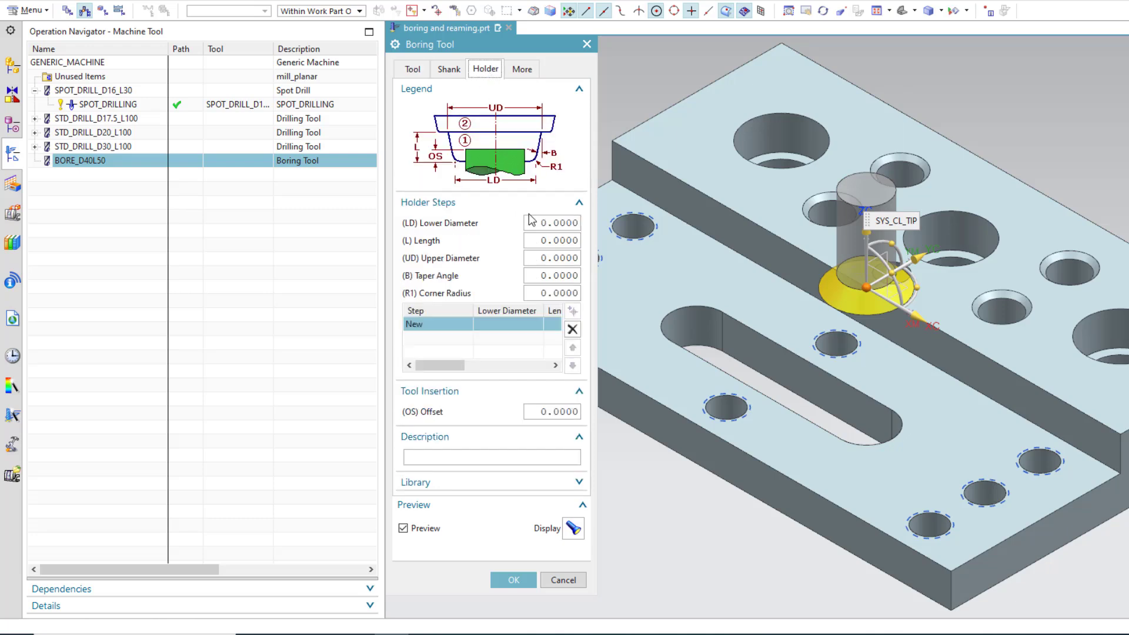
double_click(548, 223)
type("45")
double_click(548, 239)
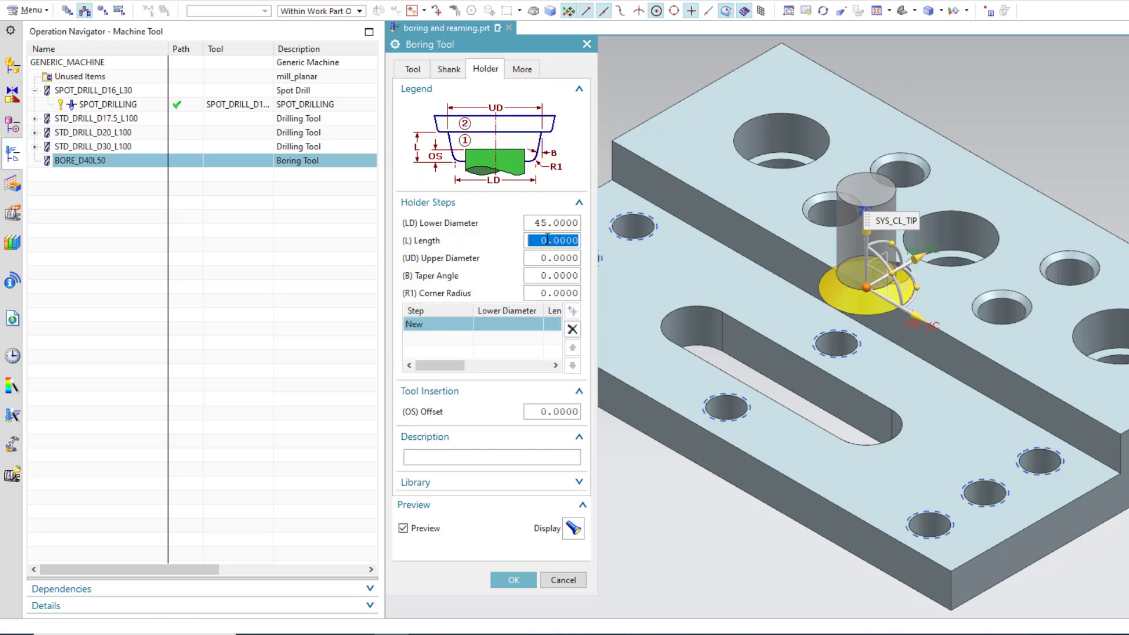
type("50")
double_click(544, 259)
type("45")
key("Return")
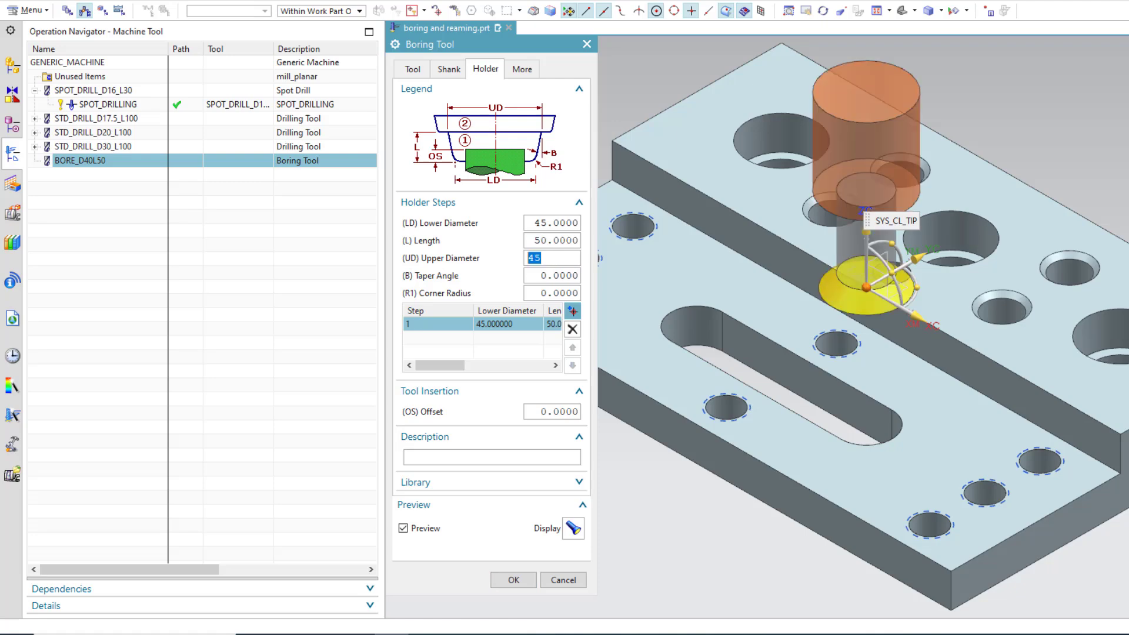
left_click(509, 582)
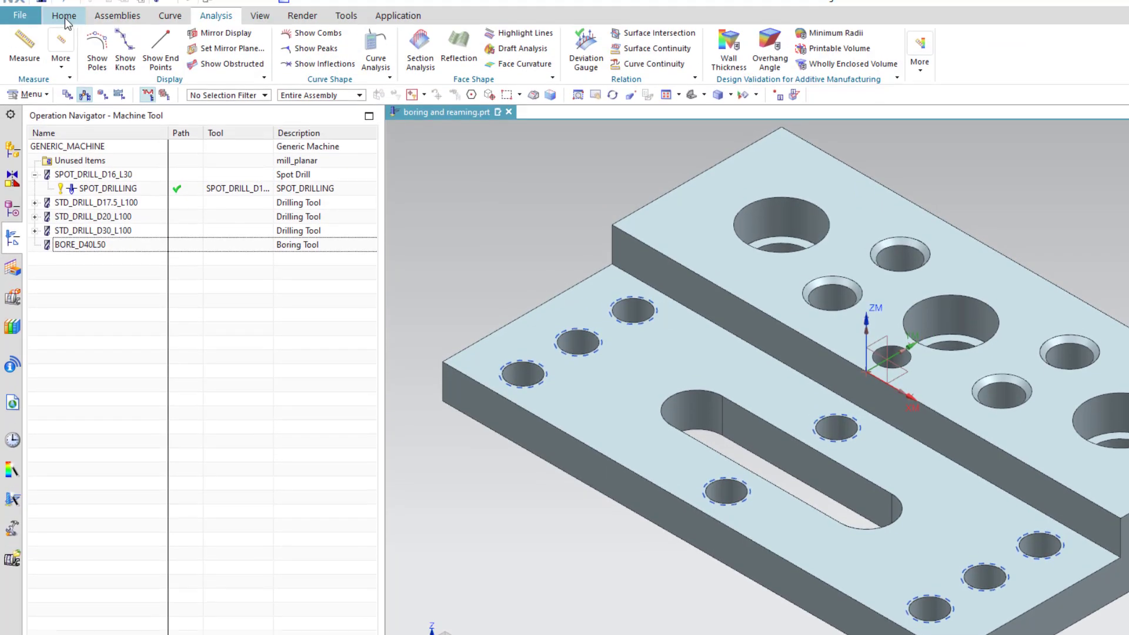
Examine the dimension parameters and front-view shape of the BORING_BAR_STD hole-making tool without creating it
left_click(65, 18)
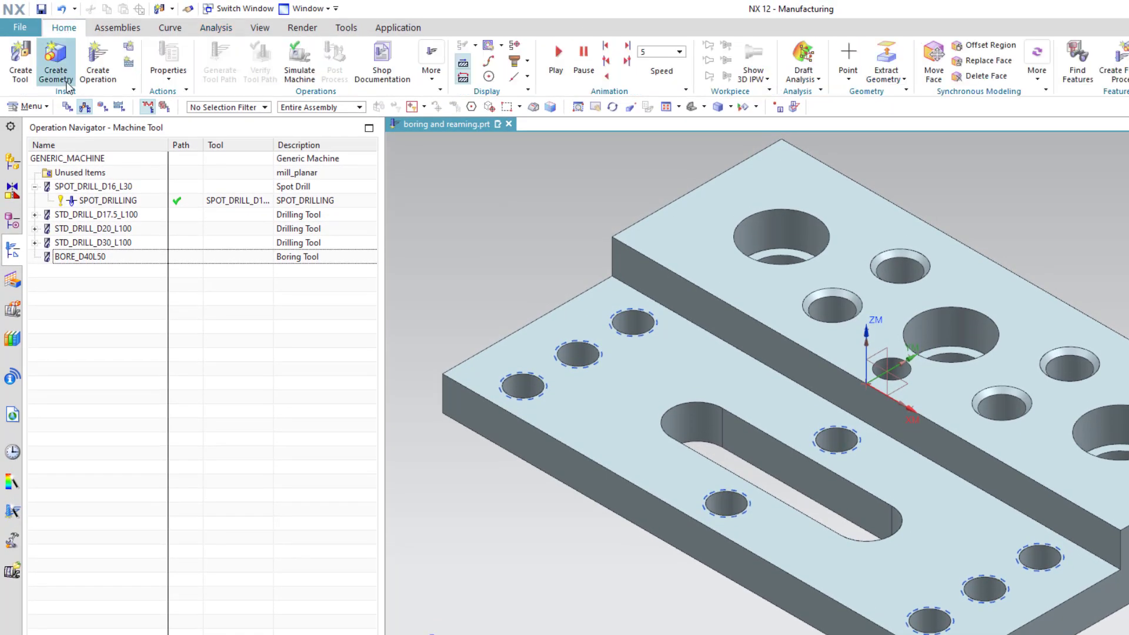
left_click(16, 81)
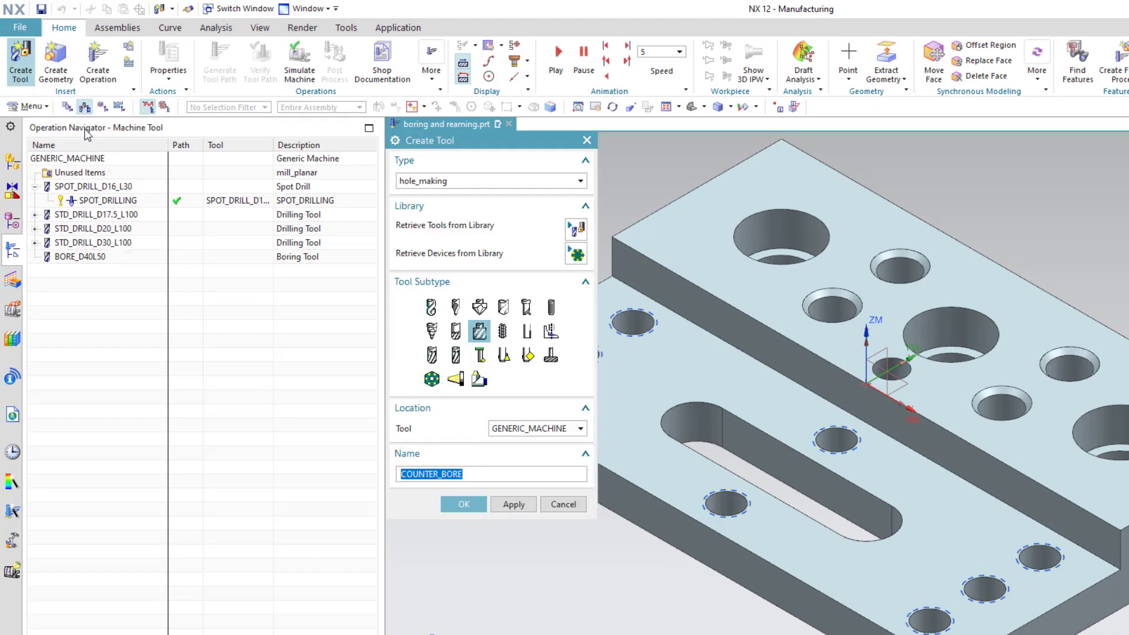
left_click(551, 308)
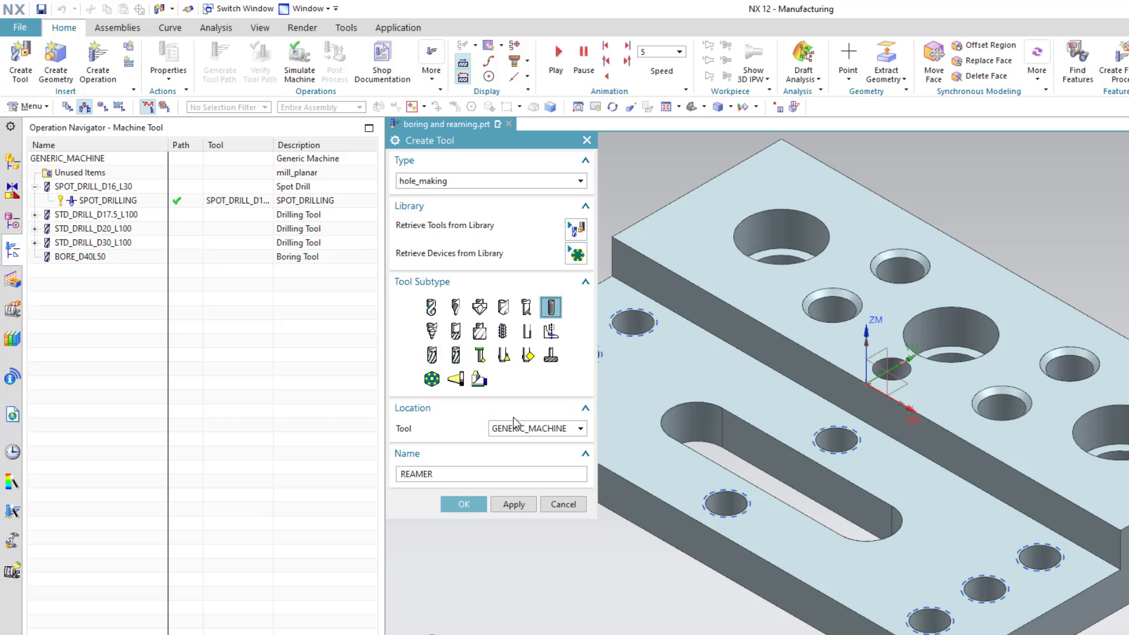
left_click(530, 316)
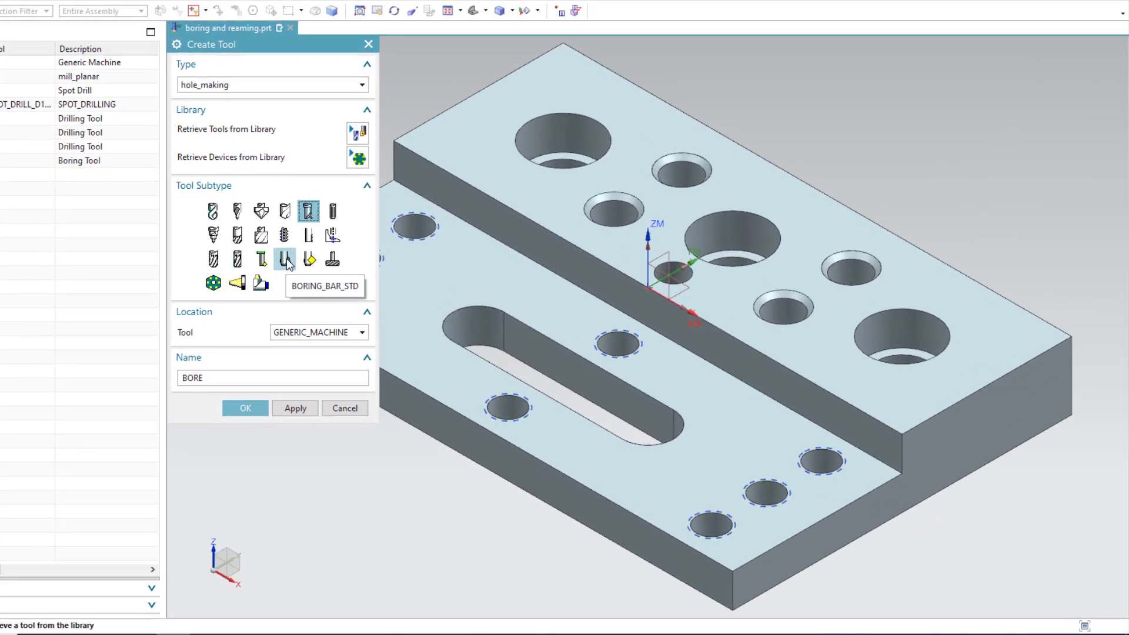
left_click(287, 261)
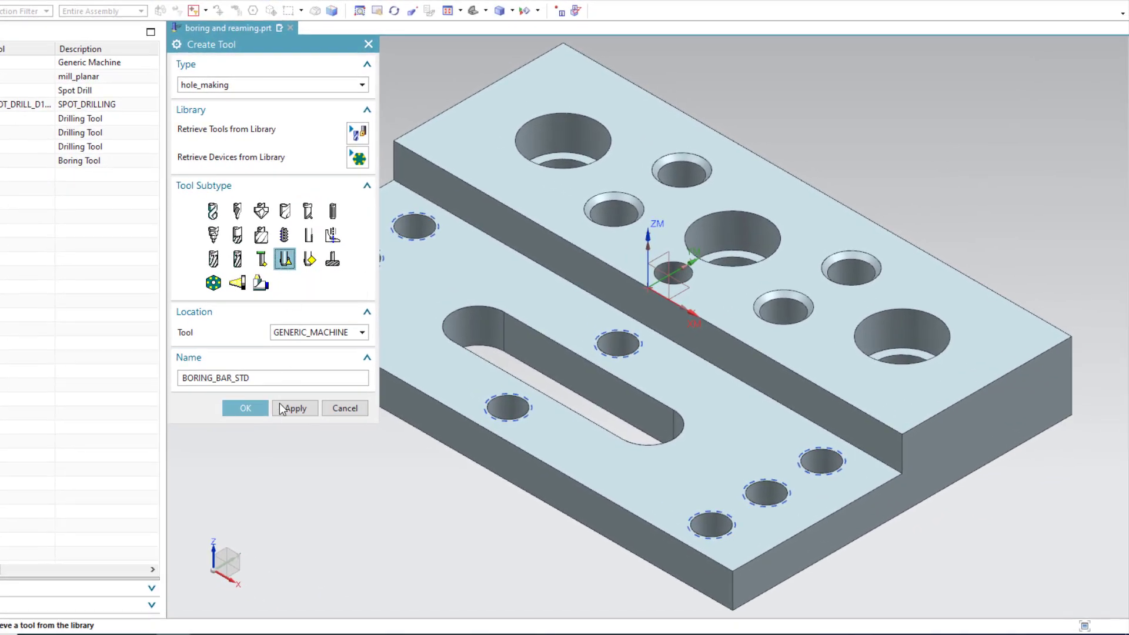
left_click(246, 408)
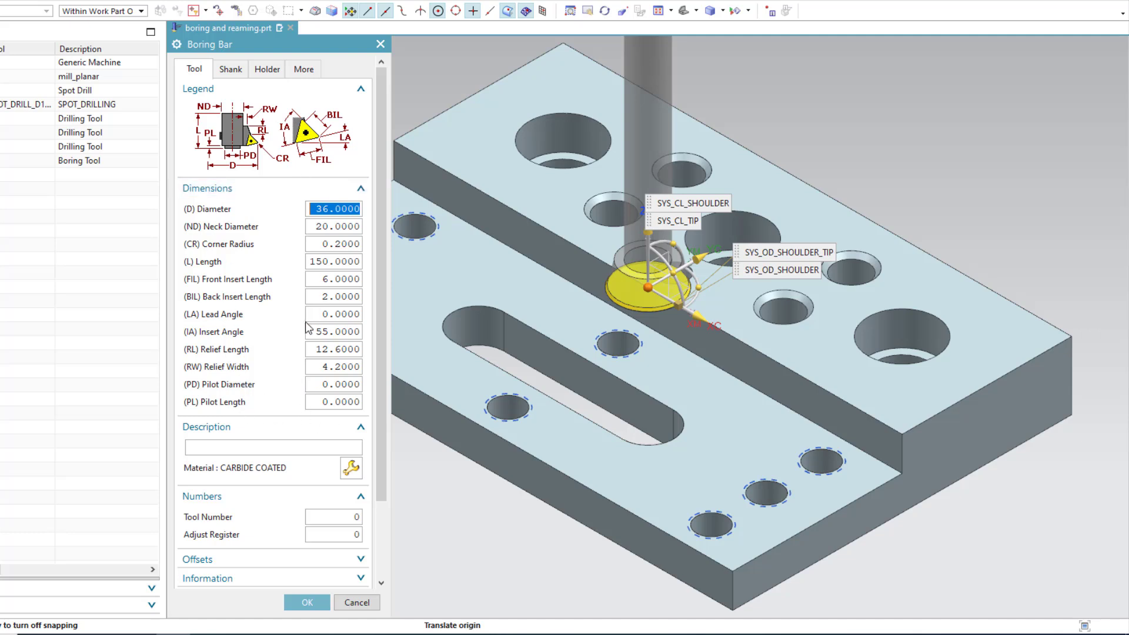
left_click(697, 11)
left_click(722, 55)
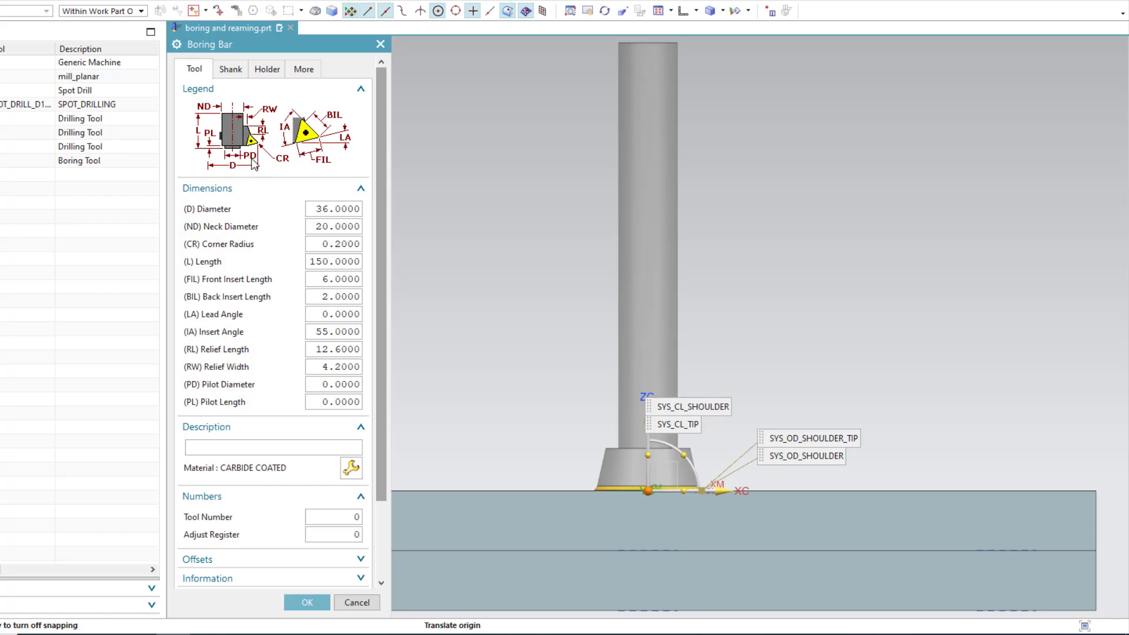
left_click(360, 603)
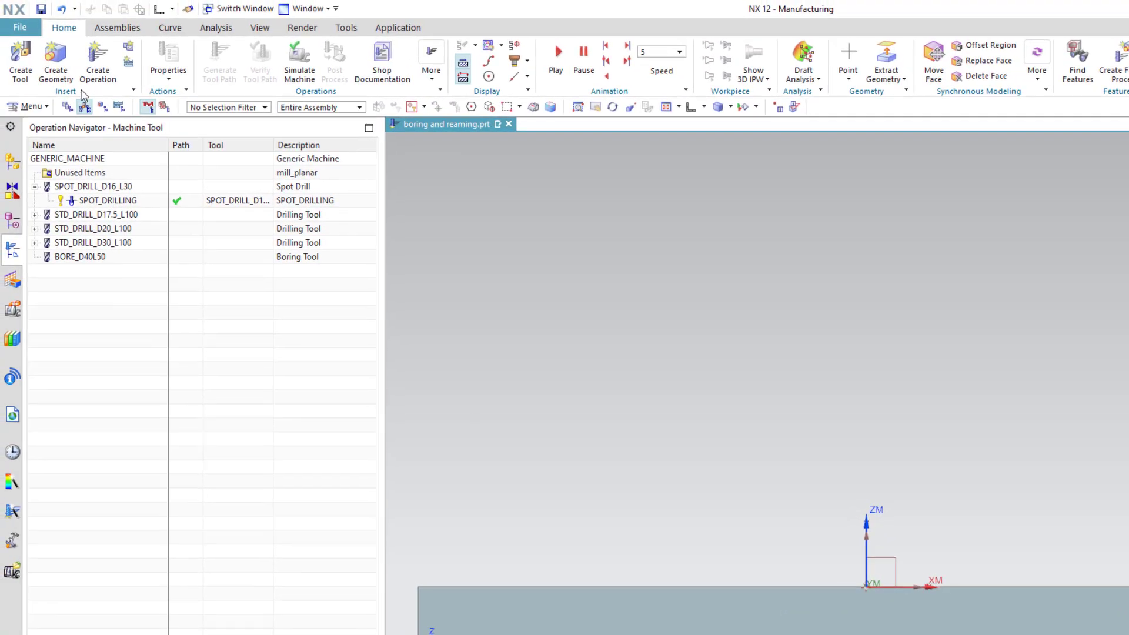
Examine the dimension parameters of the chamfer boring bar tool subtype without creating it
left_click(21, 59)
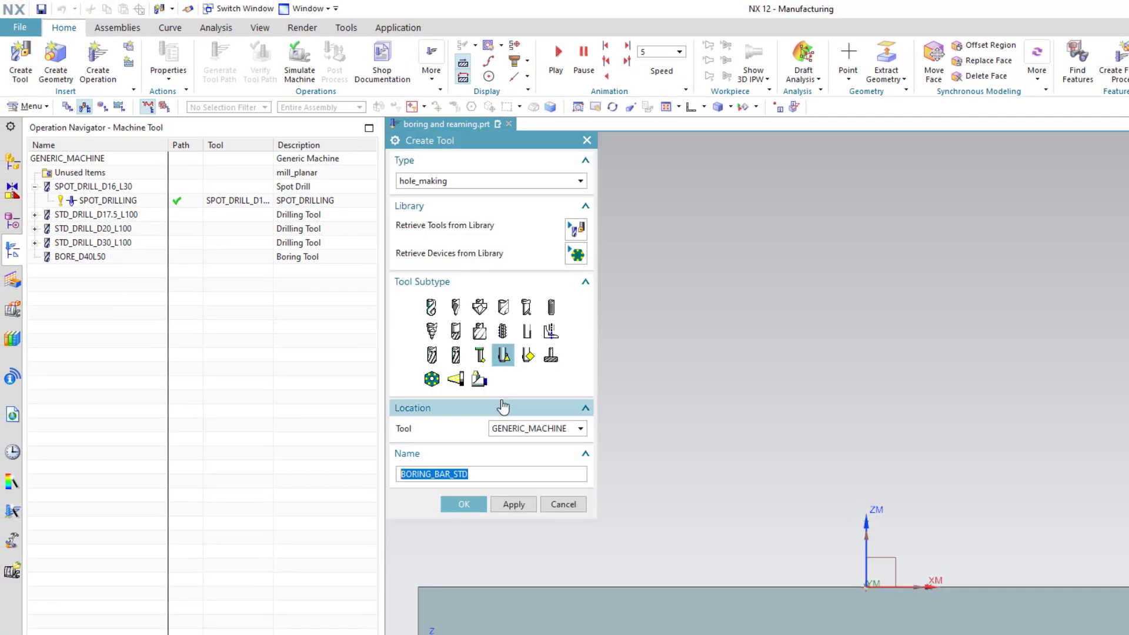
left_click(527, 357)
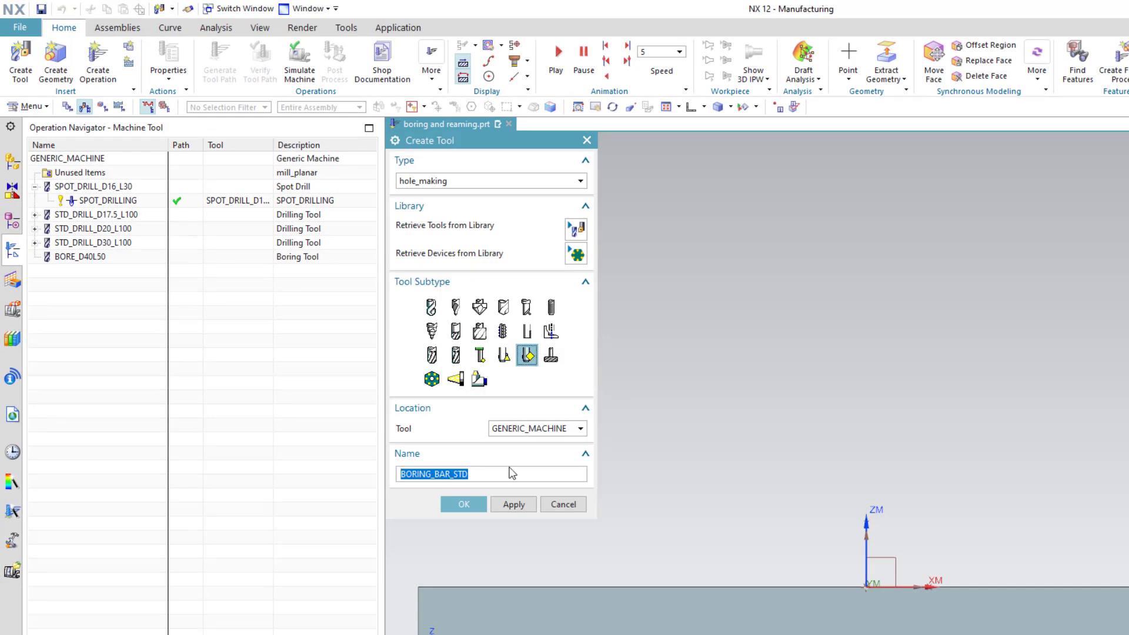
left_click(464, 504)
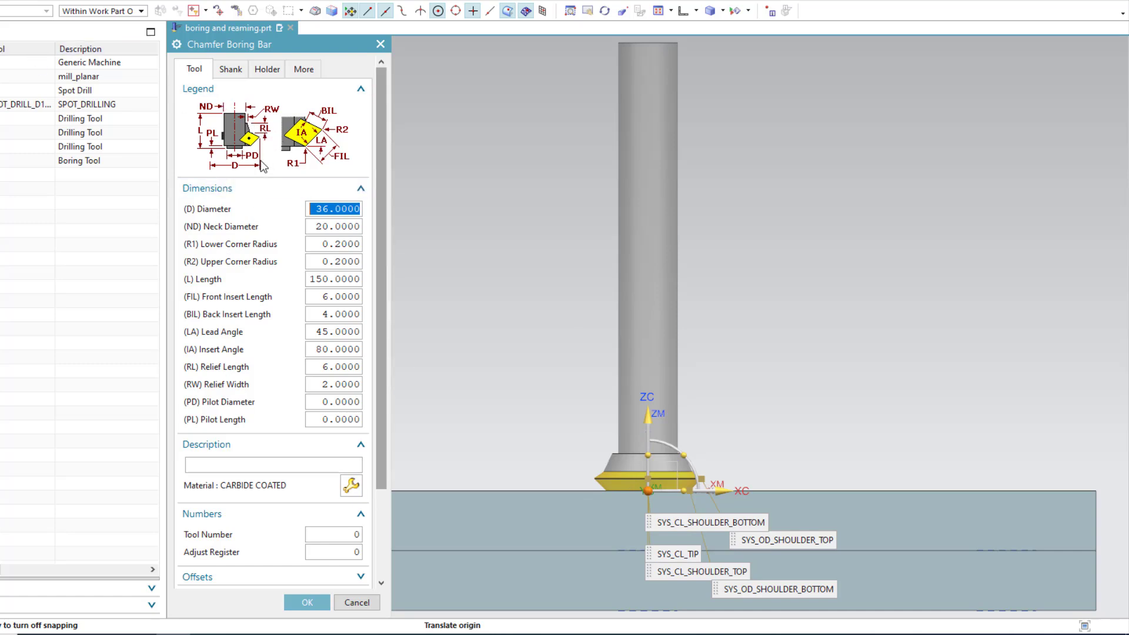
left_click(356, 603)
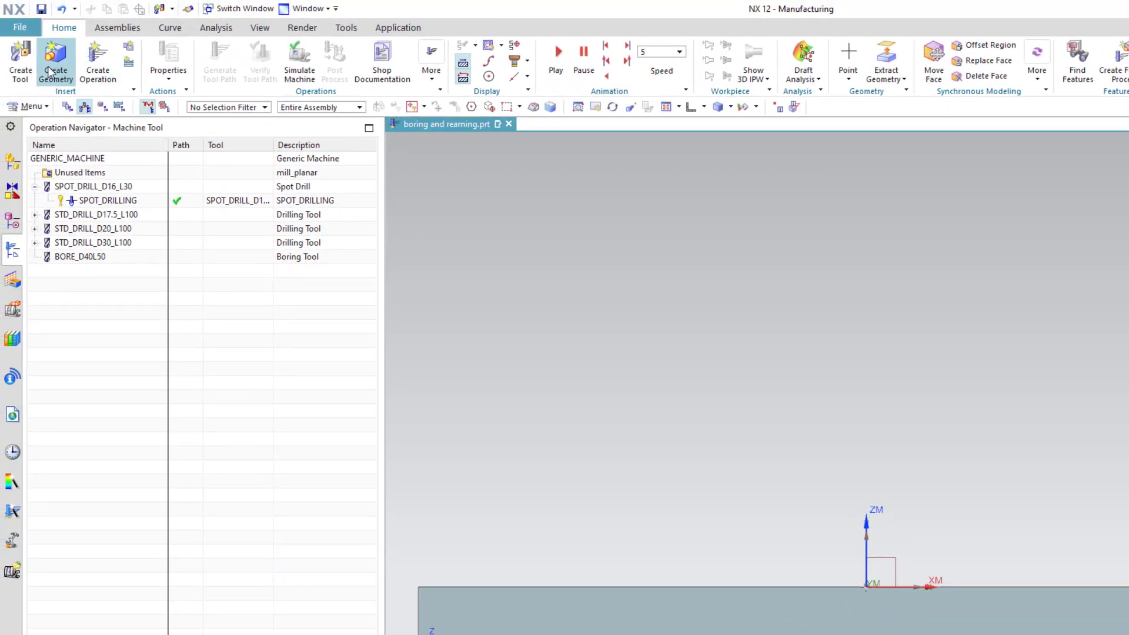
Create a hole_making reamer tool under GENERIC_MACHINE named REAMER_D30.2_L50
left_click(21, 59)
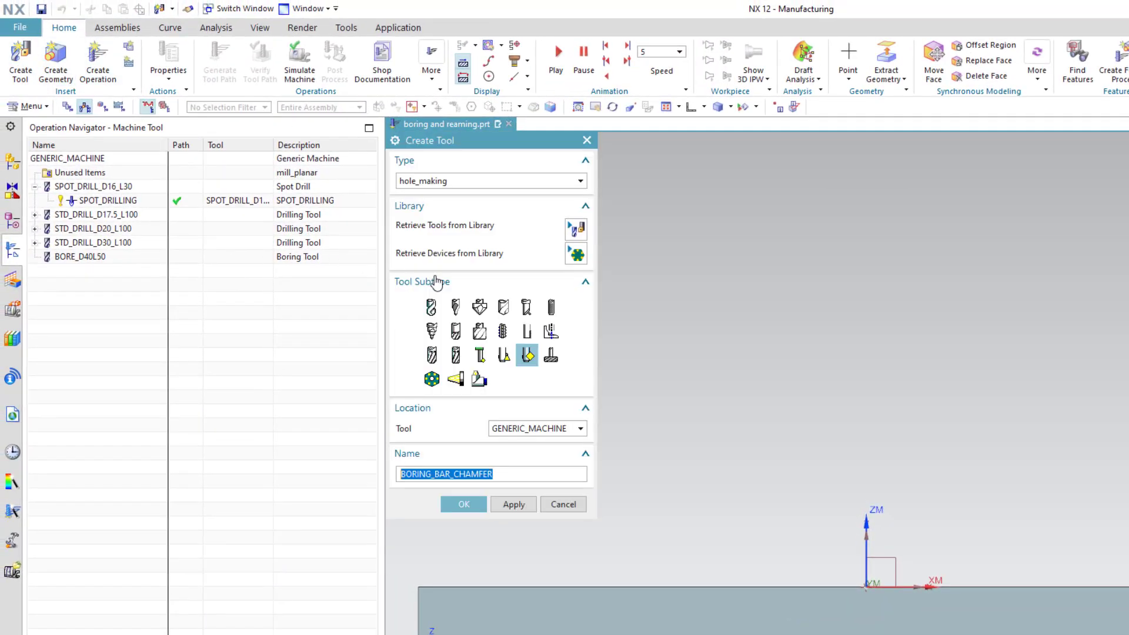
left_click(551, 307)
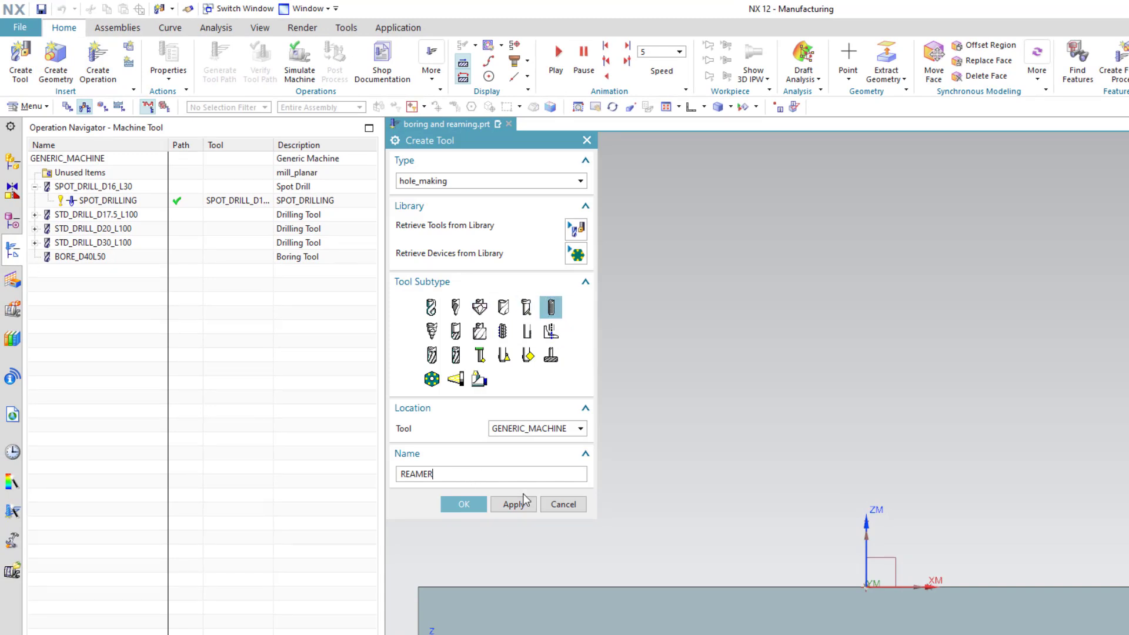
type("_d30.2_l50")
key("Return")
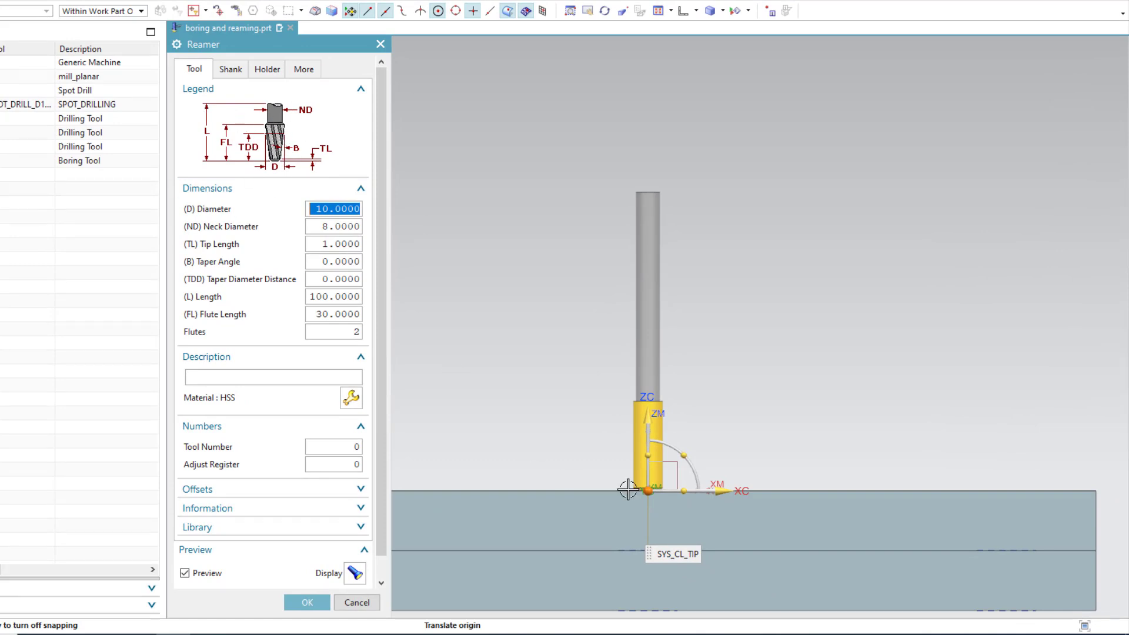
Set the reamer's diameter to 30.2 mm, neck diameter to 28 mm and length to 50 mm
left_click(696, 11)
left_click(717, 43)
scroll(668, 306, "up", 5)
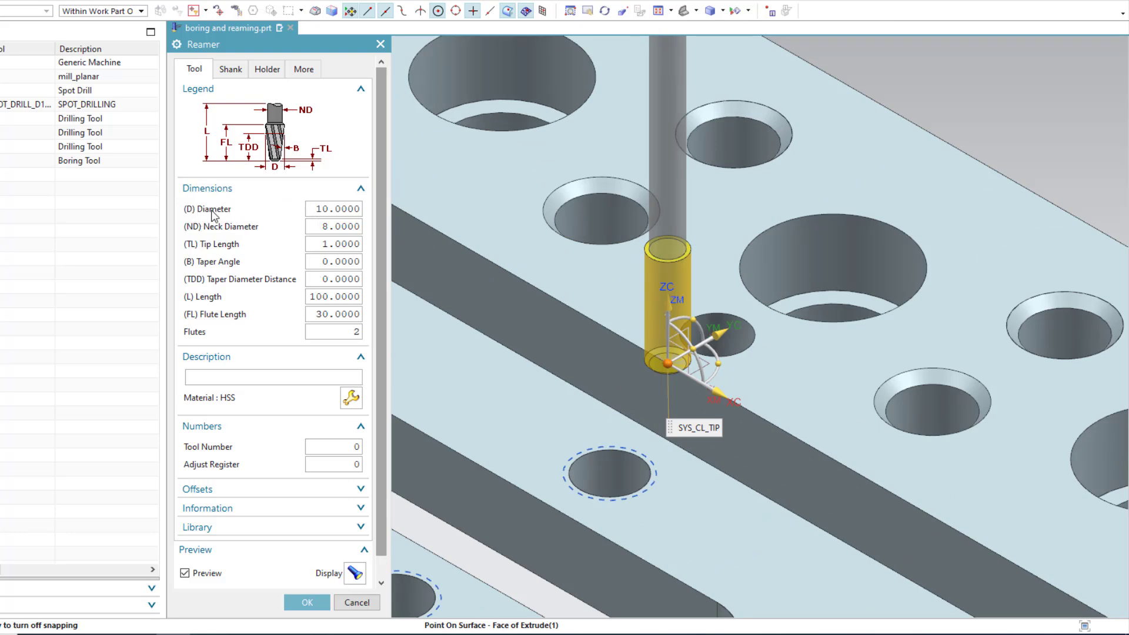
double_click(340, 209)
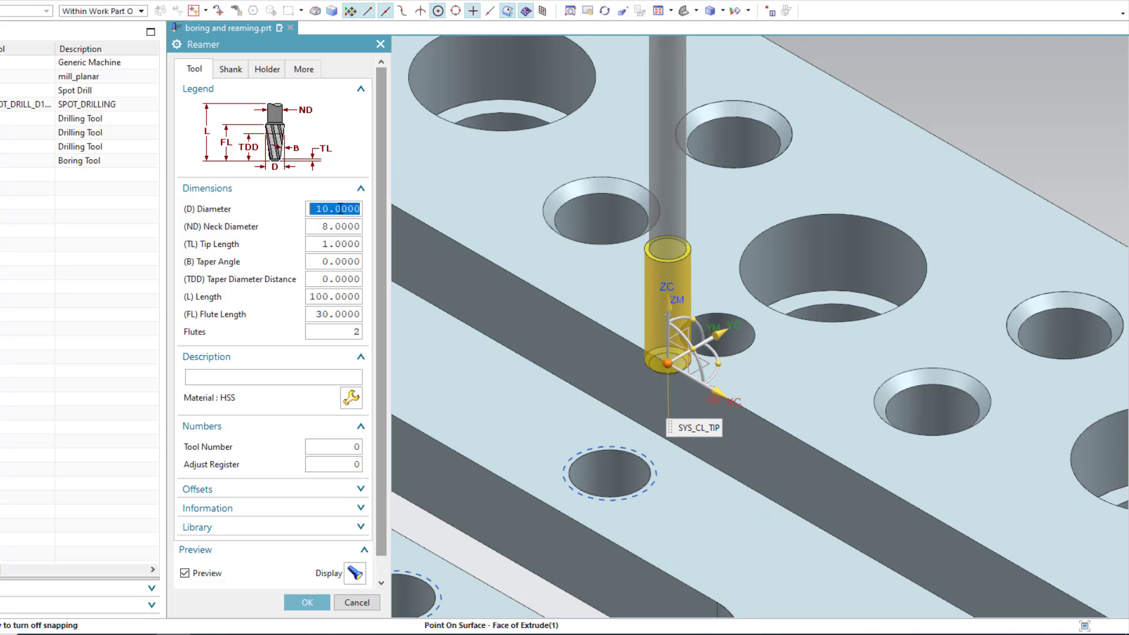
type("30.2")
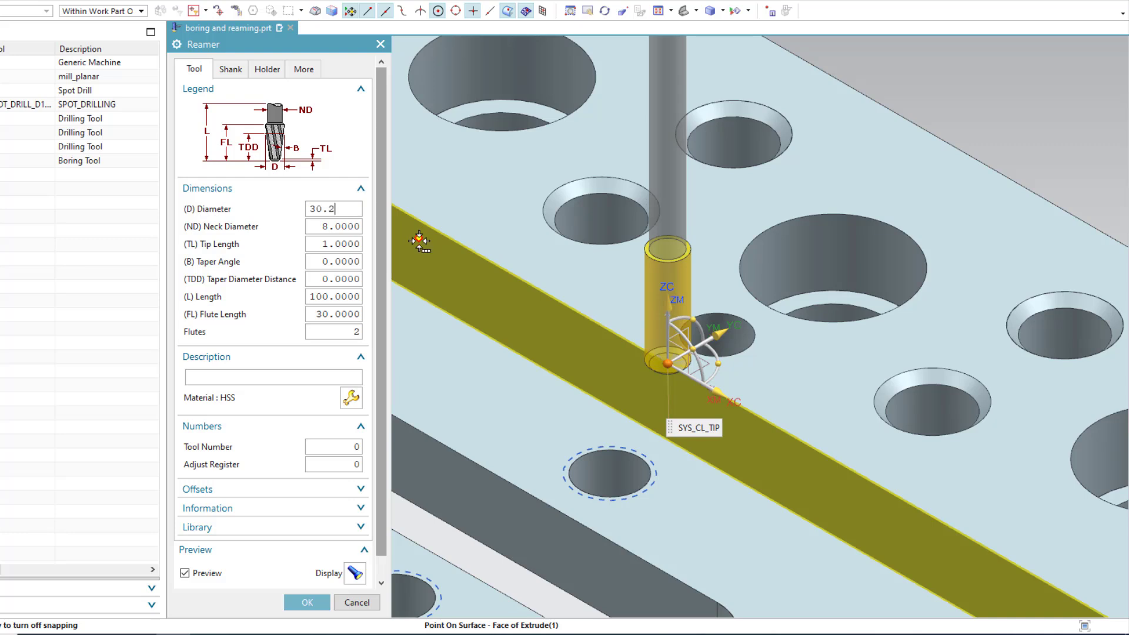
key("Tab")
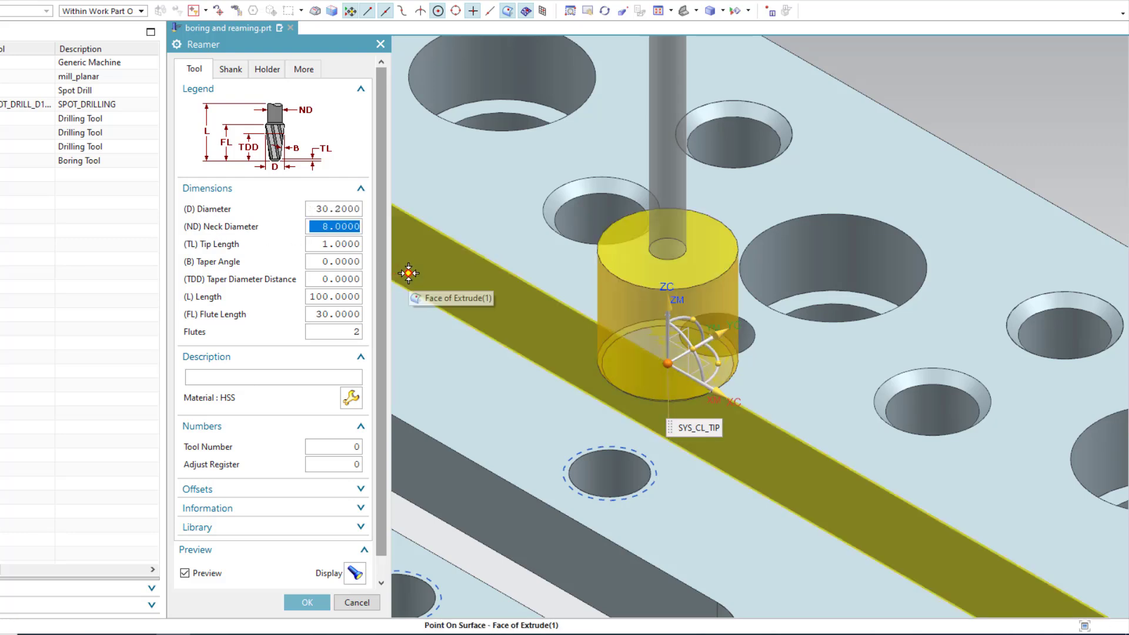
type("28")
key("Return")
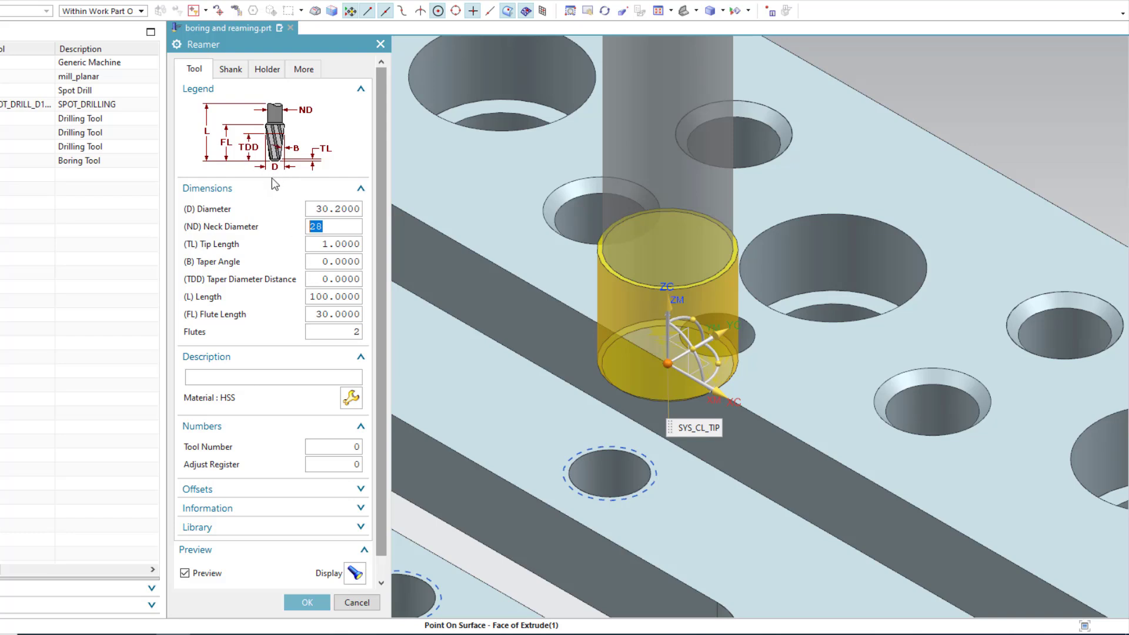
left_click(320, 296)
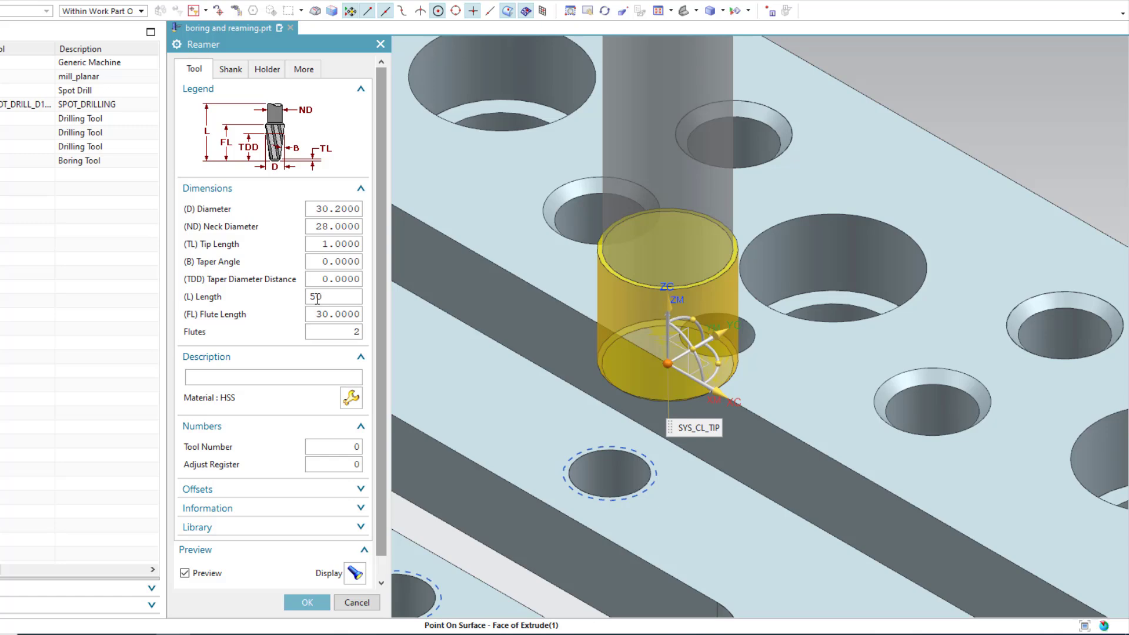
key("Return")
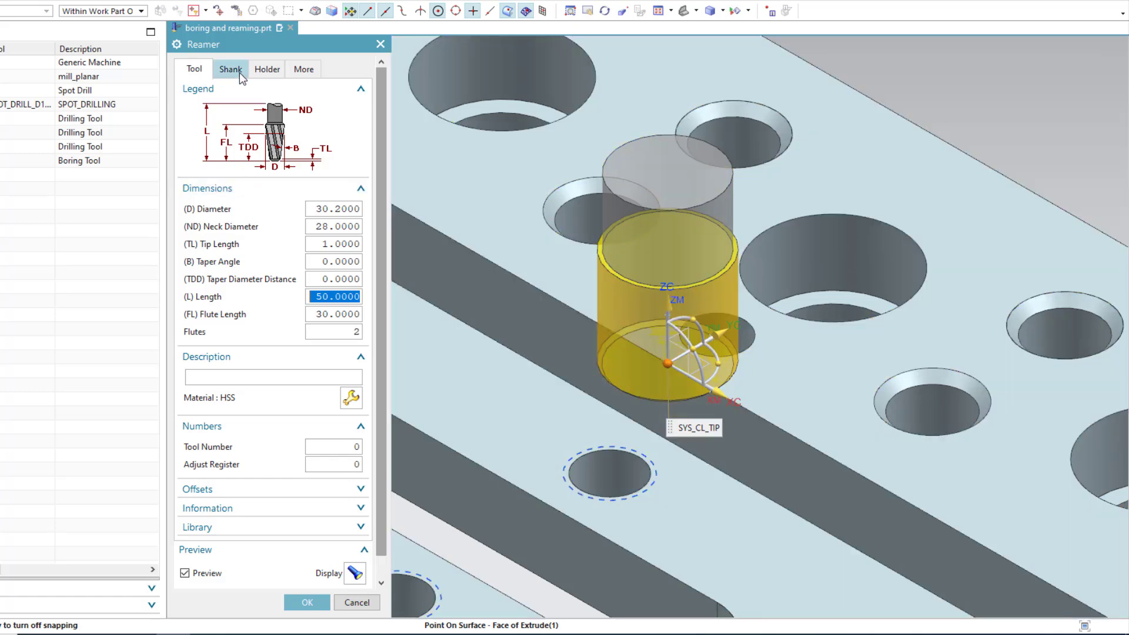
Define a holder step on the reamer with lower diameter 65 mm, length 50 mm and upper diameter 65 mm, and accept the tool
left_click(304, 76)
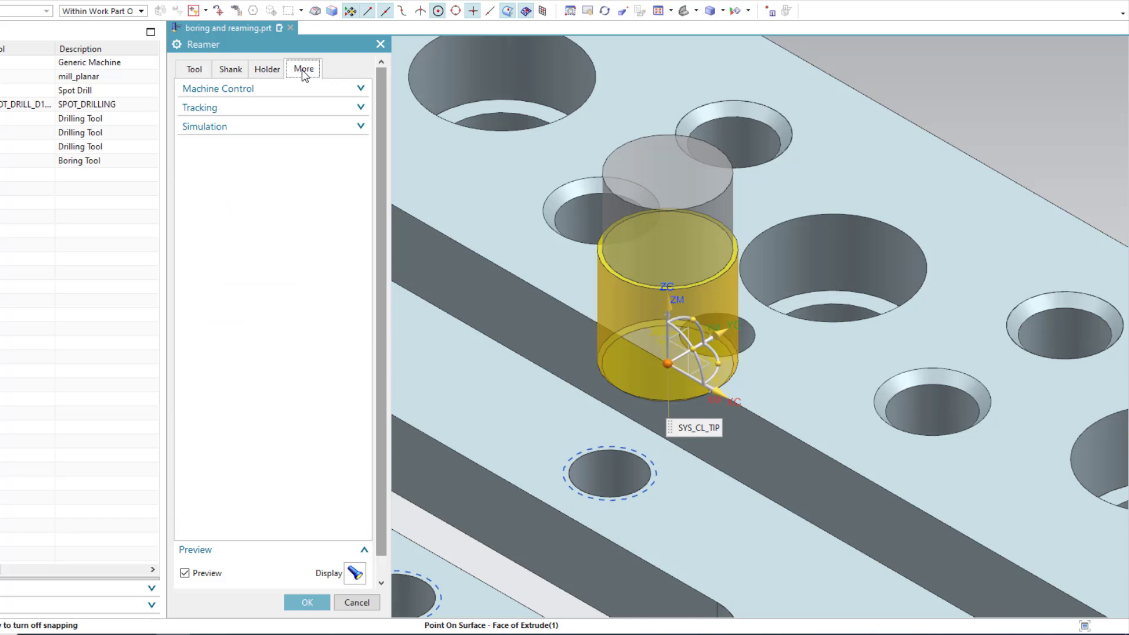
left_click(267, 69)
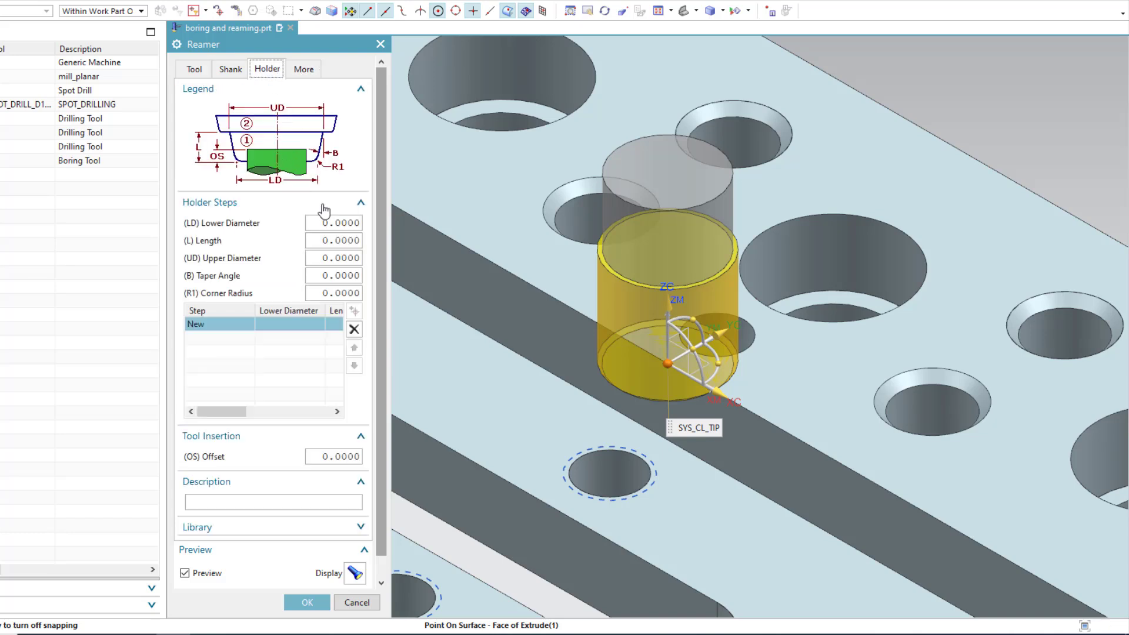
type("65")
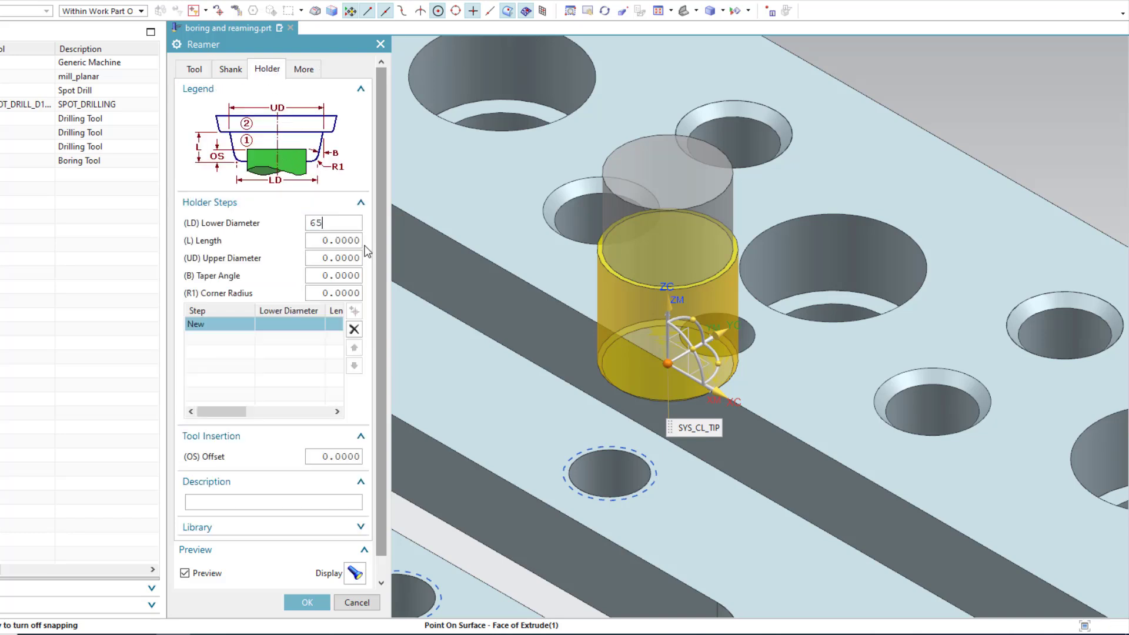
left_click(344, 246)
type("50")
left_click(326, 258)
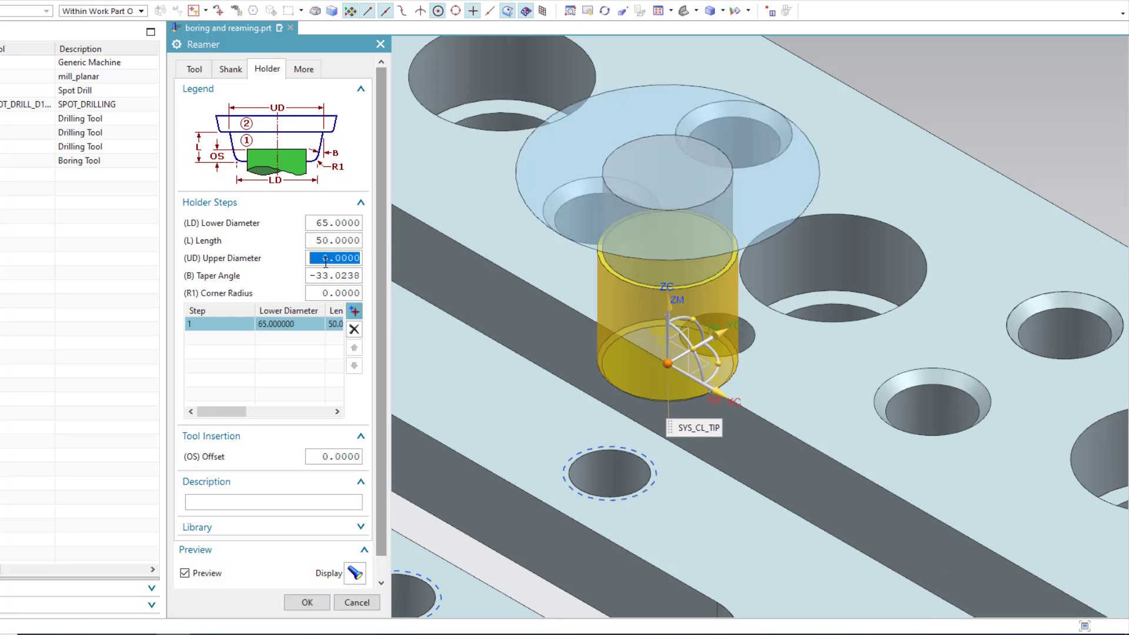
type("65")
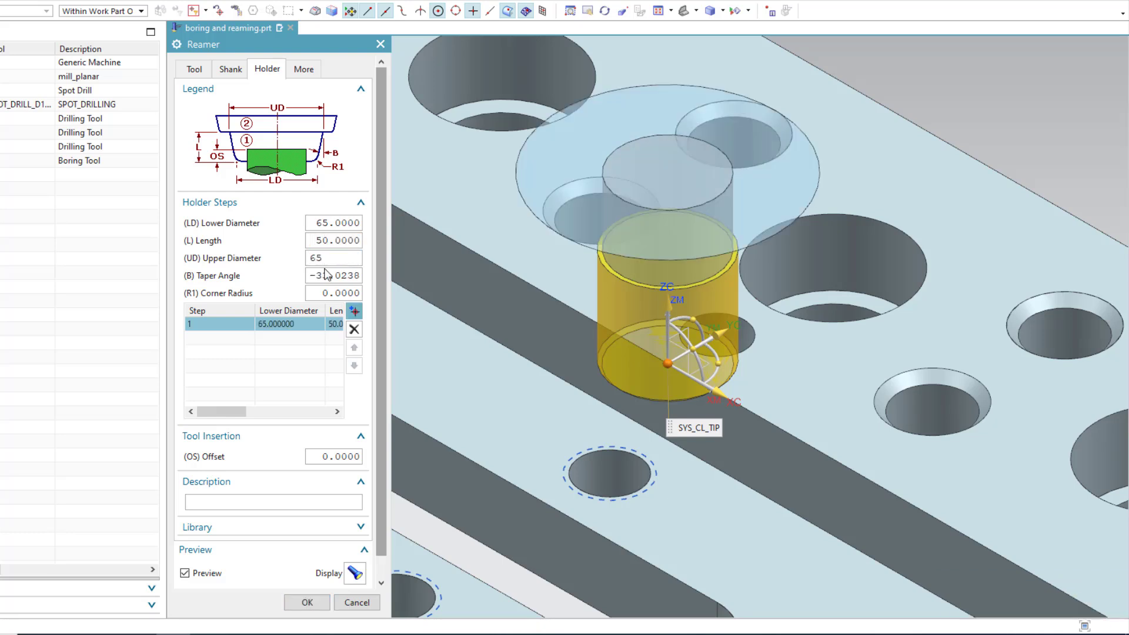
key("Return")
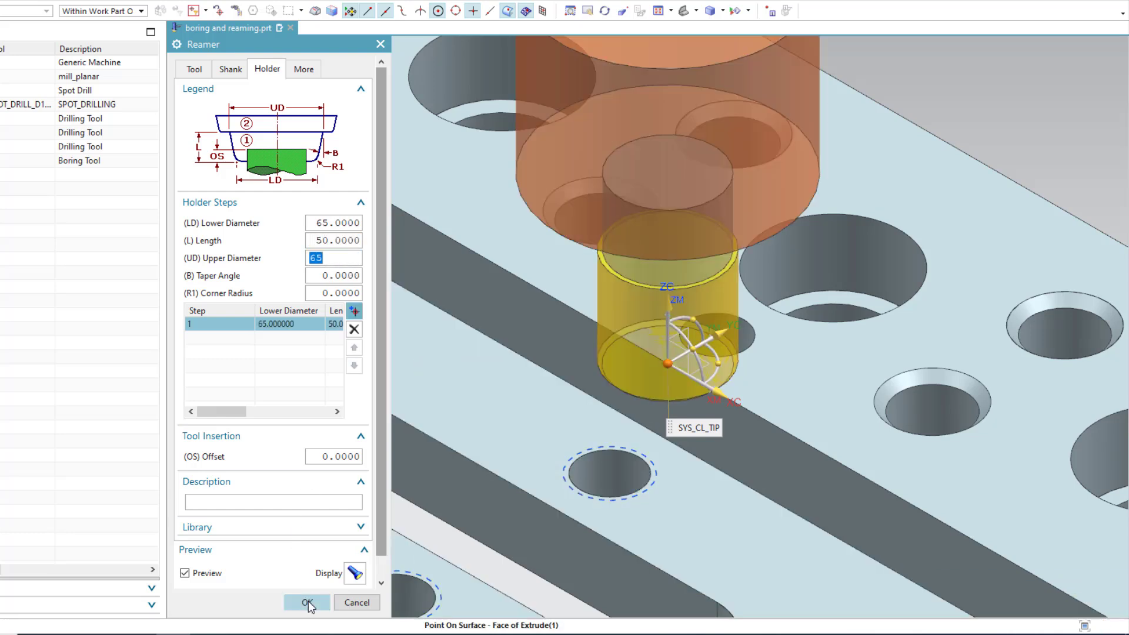
left_click(307, 603)
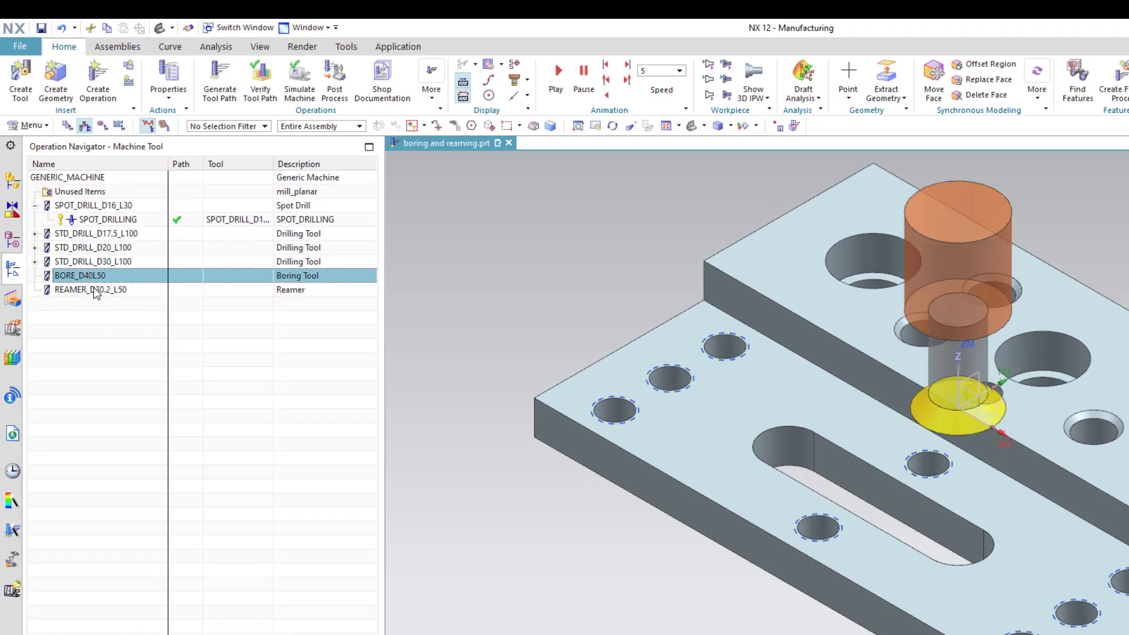
Show the Geometry View of the Operation Navigator and start a new hole_making operation with the Drilling subtype
left_click(94, 291)
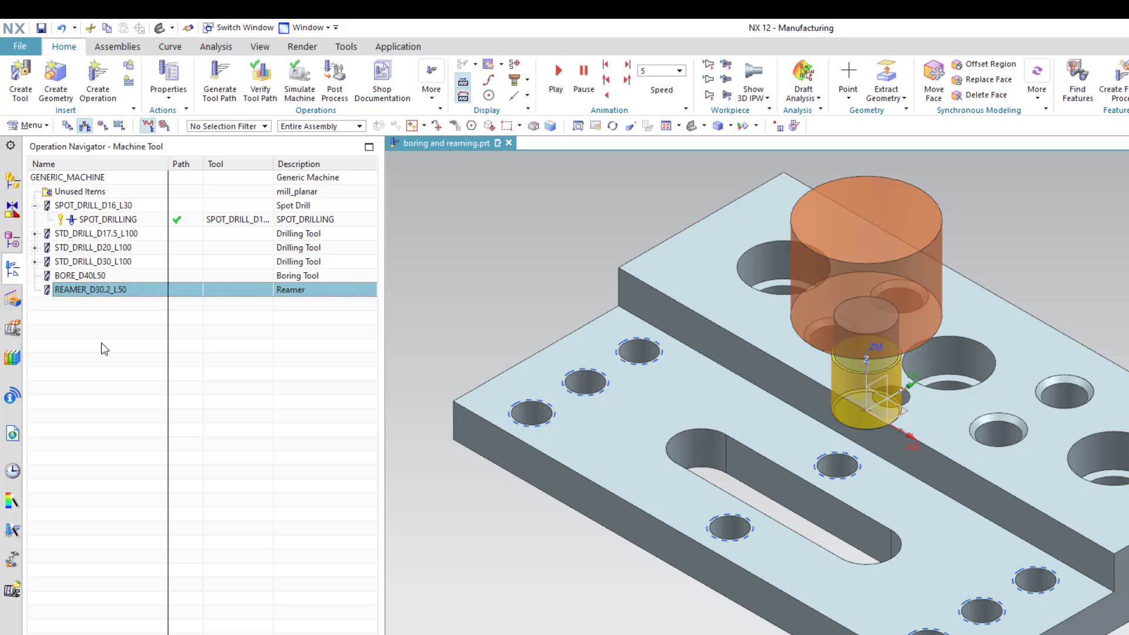
left_click(103, 126)
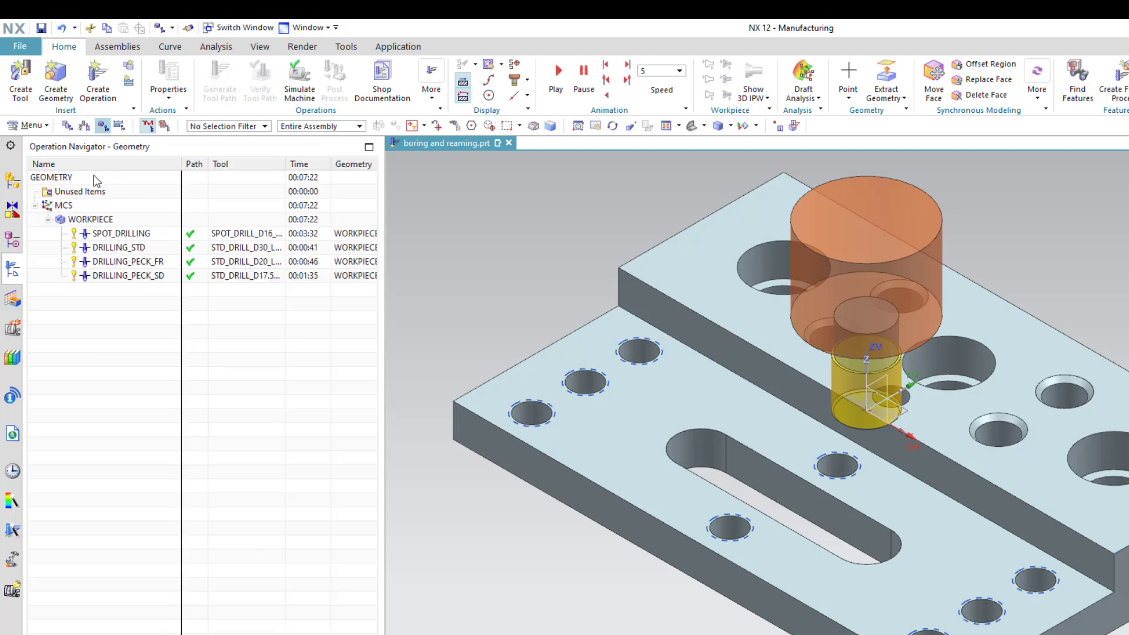
left_click(98, 94)
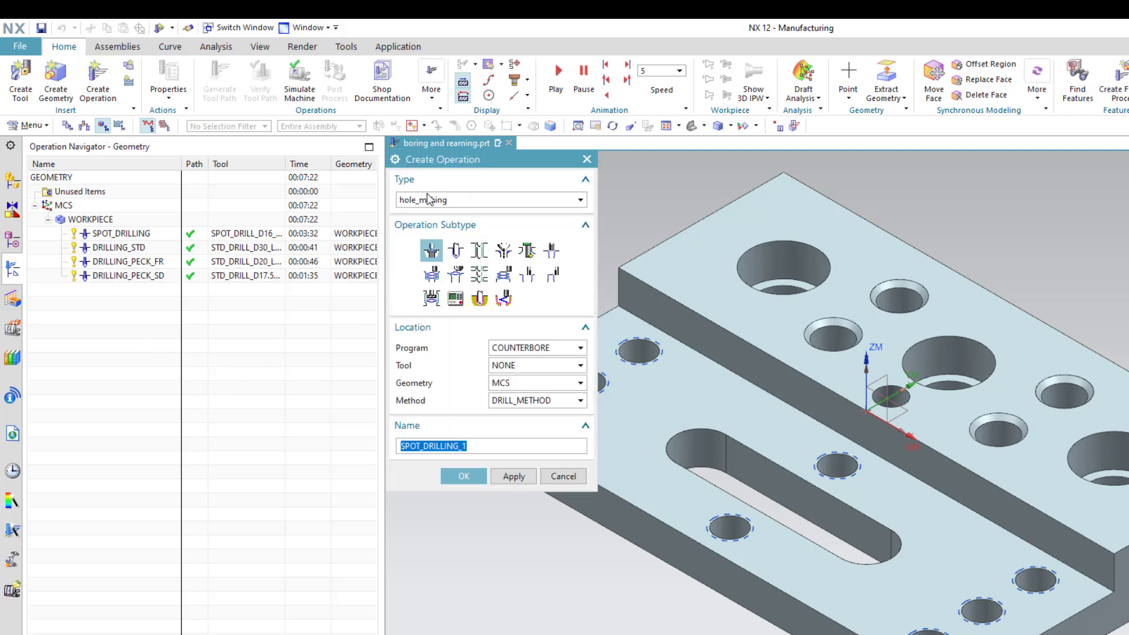
left_click(456, 251)
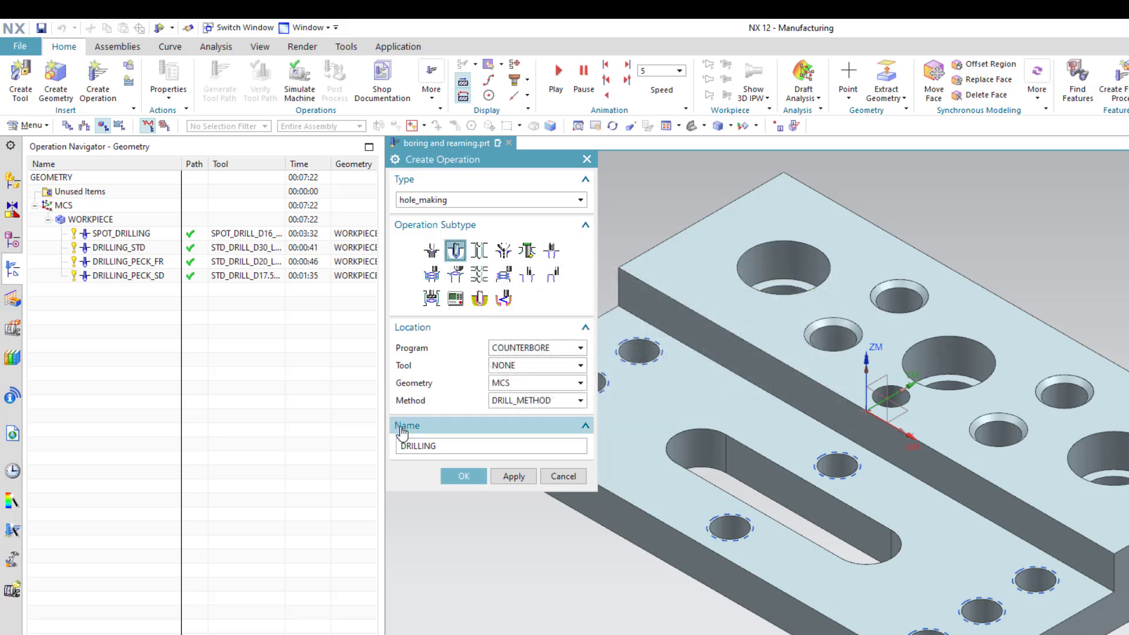
Name the new drilling operation boring
left_click(445, 449)
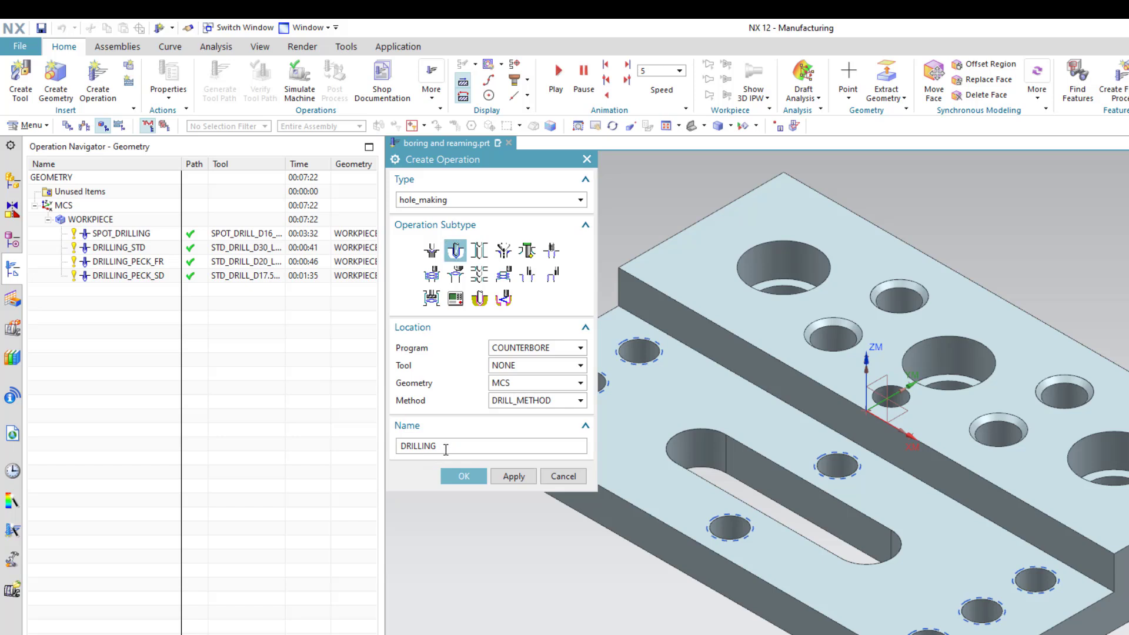
key("BackSpace")
key("BackSpace")
key("BackSpace")
key("BackSpace")
key("BackSpace")
key("BackSpace")
key("BackSpace")
Assign program COUNTERBORE, tool BORE_D40L50 and geometry WORKPIECE to the boring operation, and create it
left_click(531, 348)
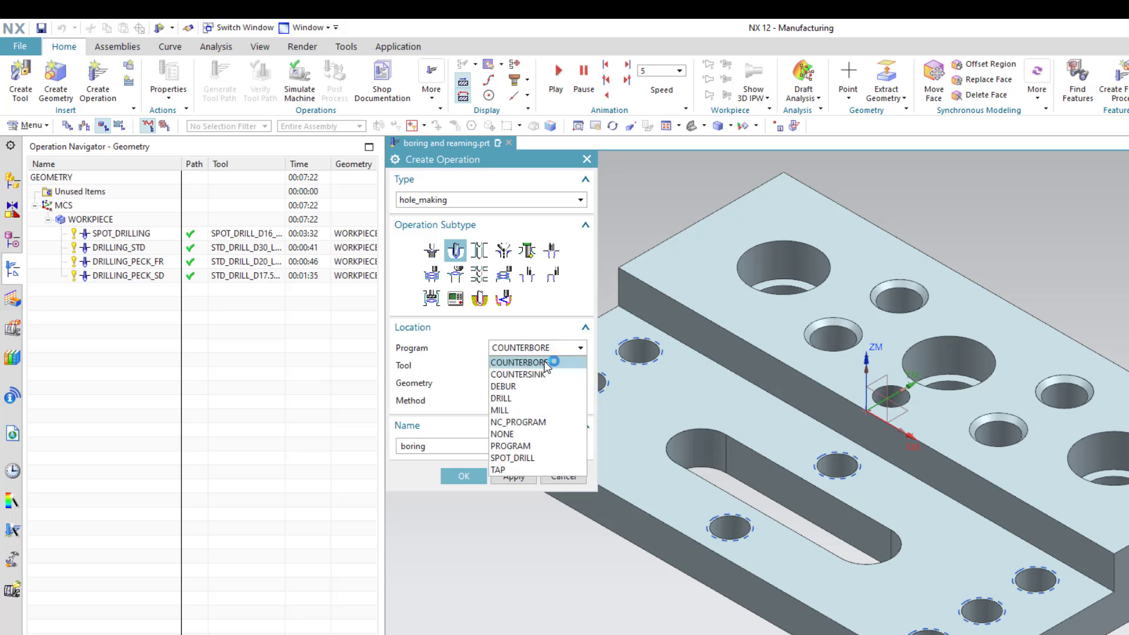
left_click(546, 363)
left_click(514, 366)
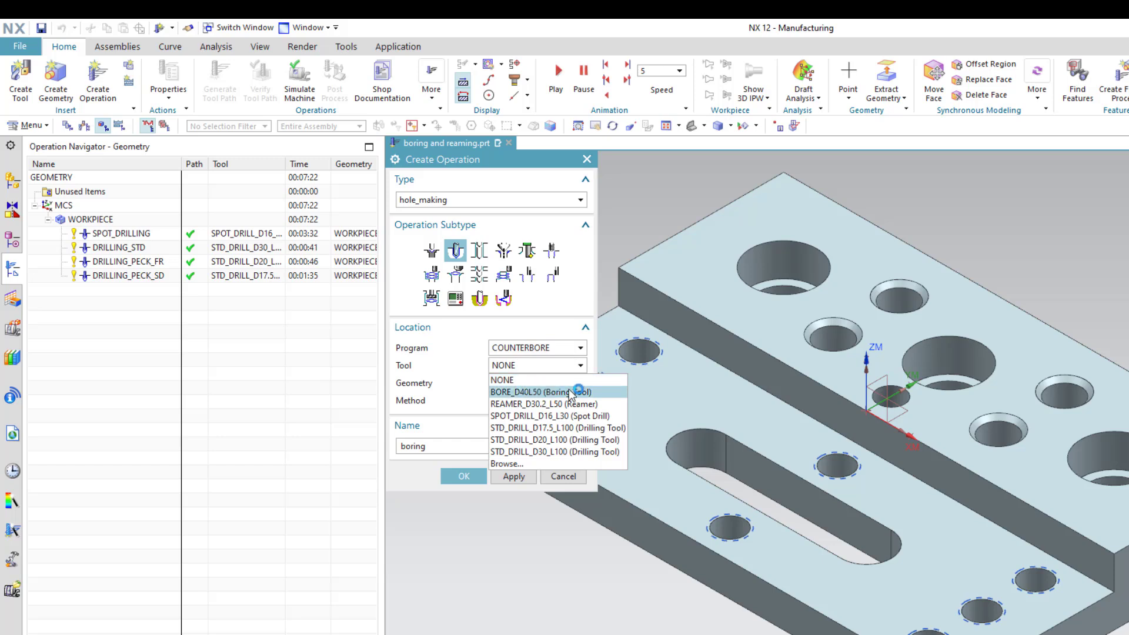
left_click(600, 392)
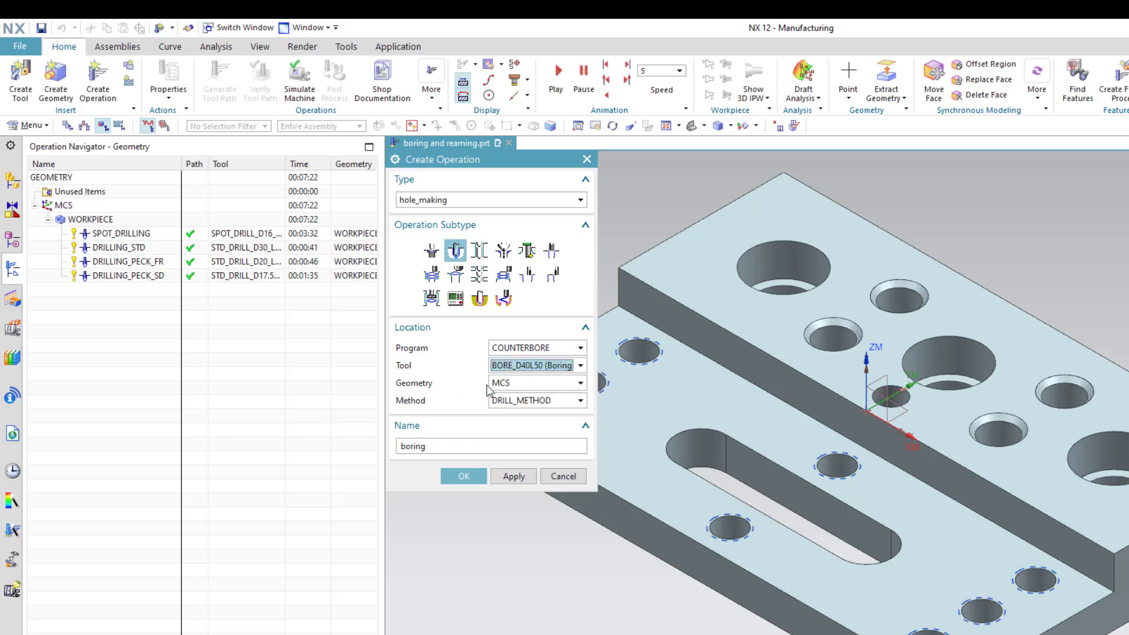
left_click(522, 388)
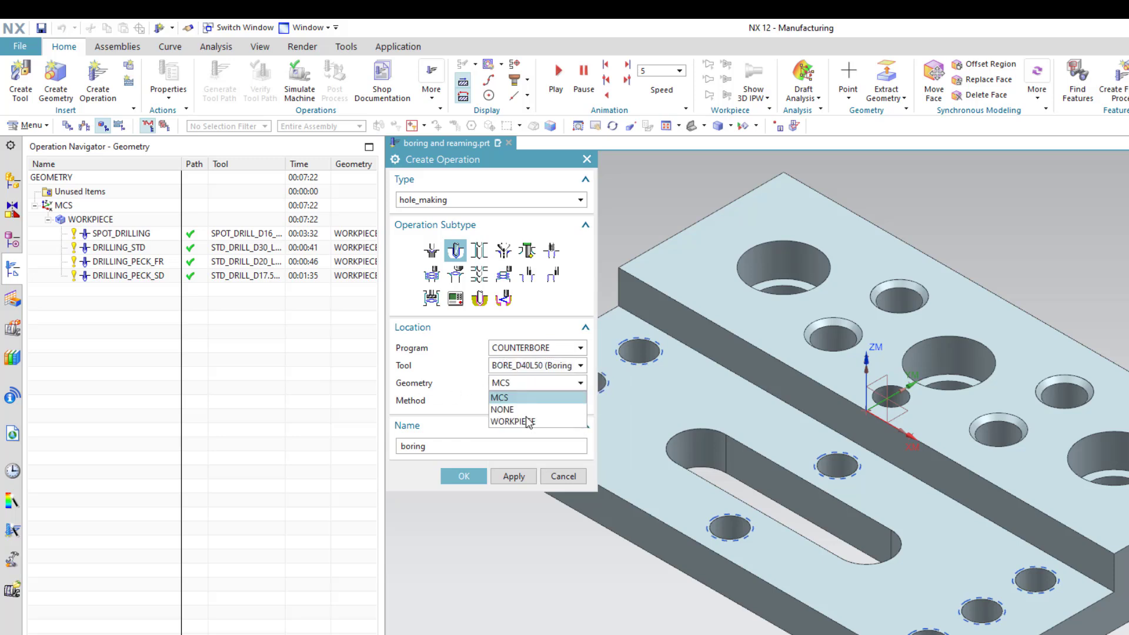
left_click(514, 423)
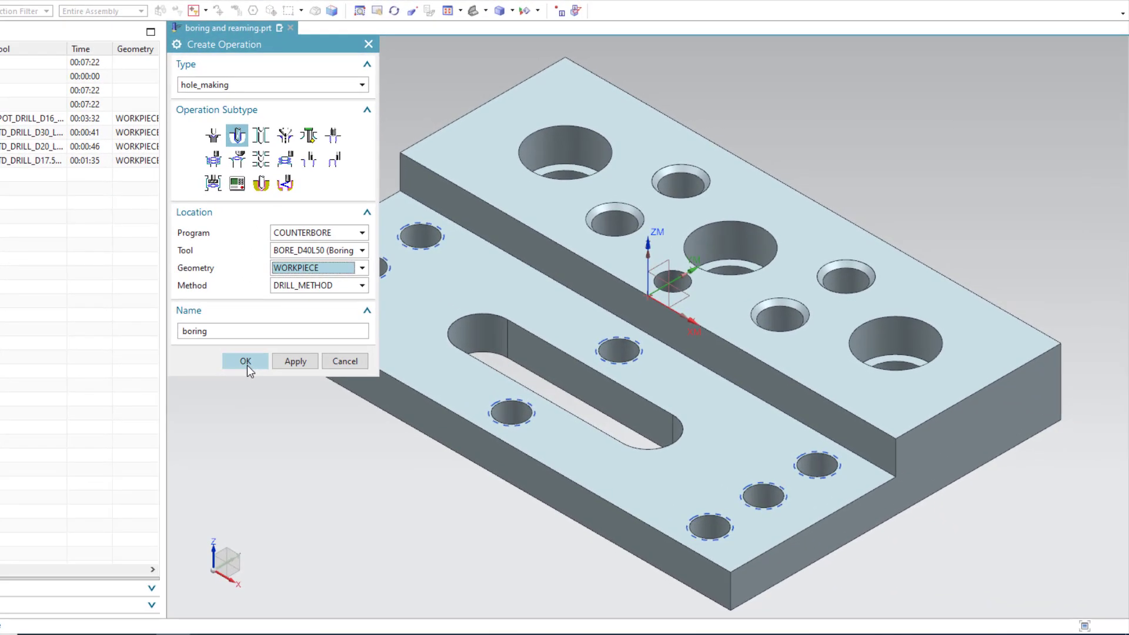
left_click(466, 480)
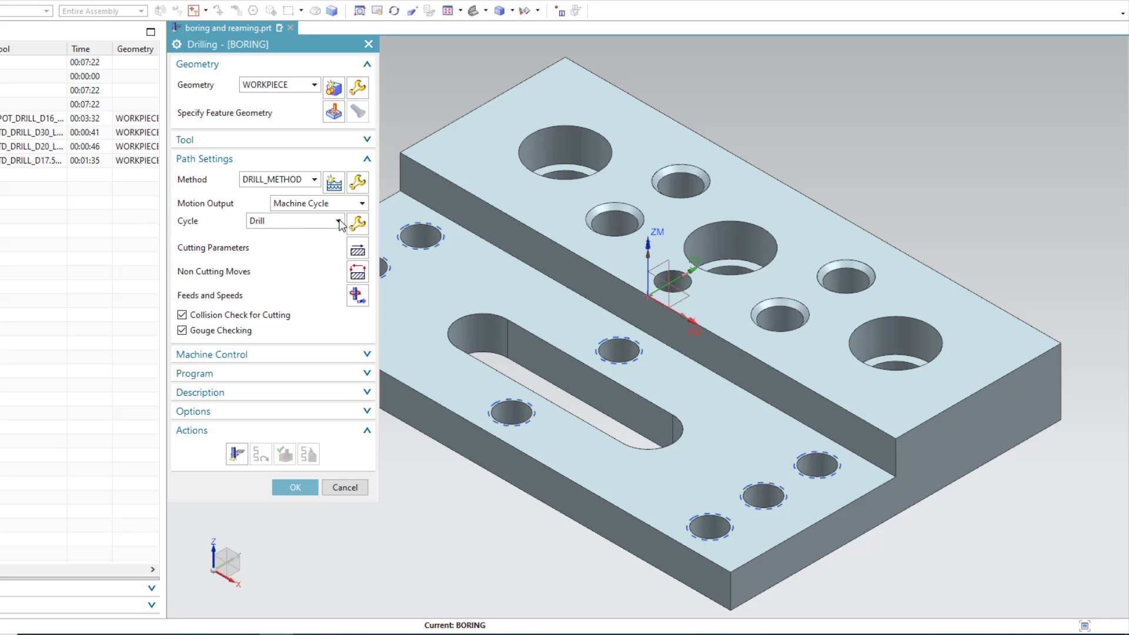
Set the operation's cycle to Drill,Bore with a dwell of 10 seconds at drilling depth
left_click(339, 222)
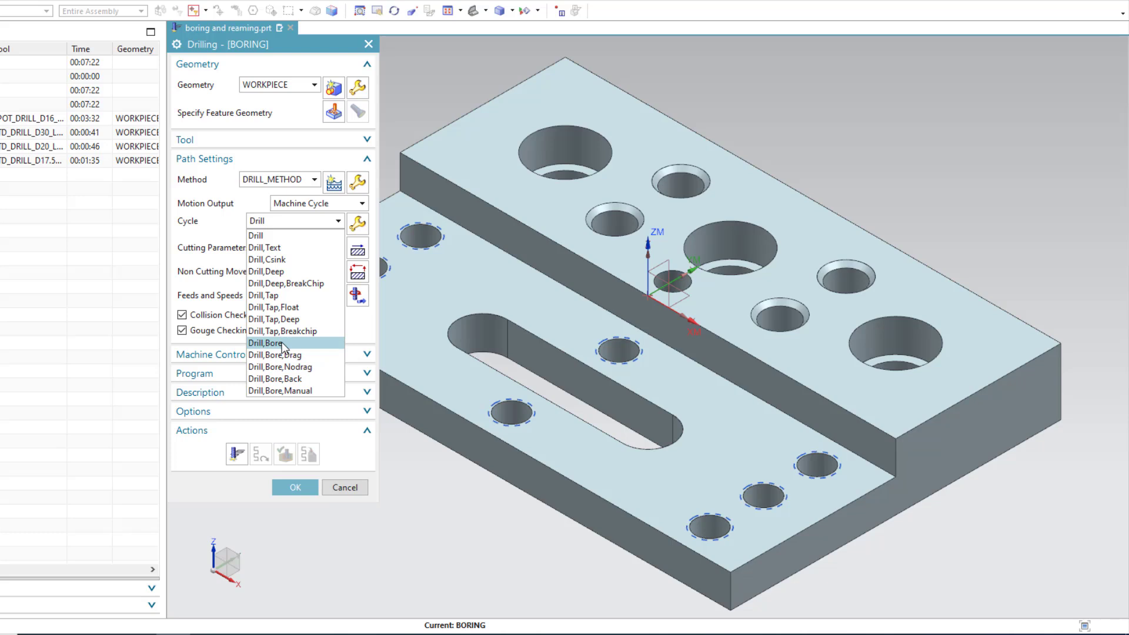
left_click(282, 344)
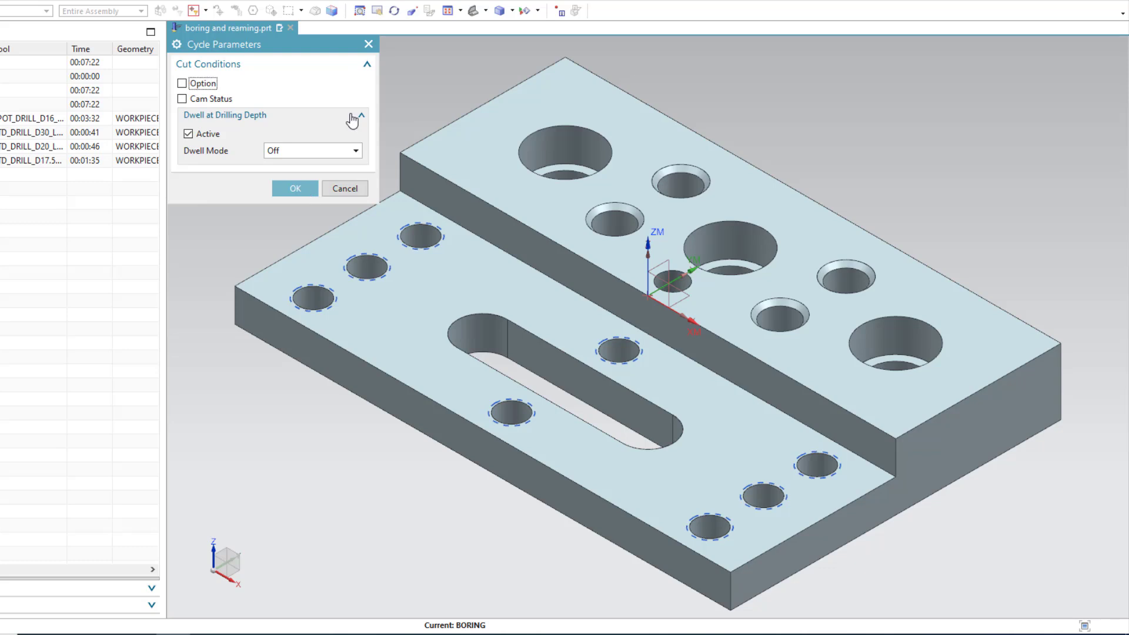
left_click(305, 152)
left_click(294, 188)
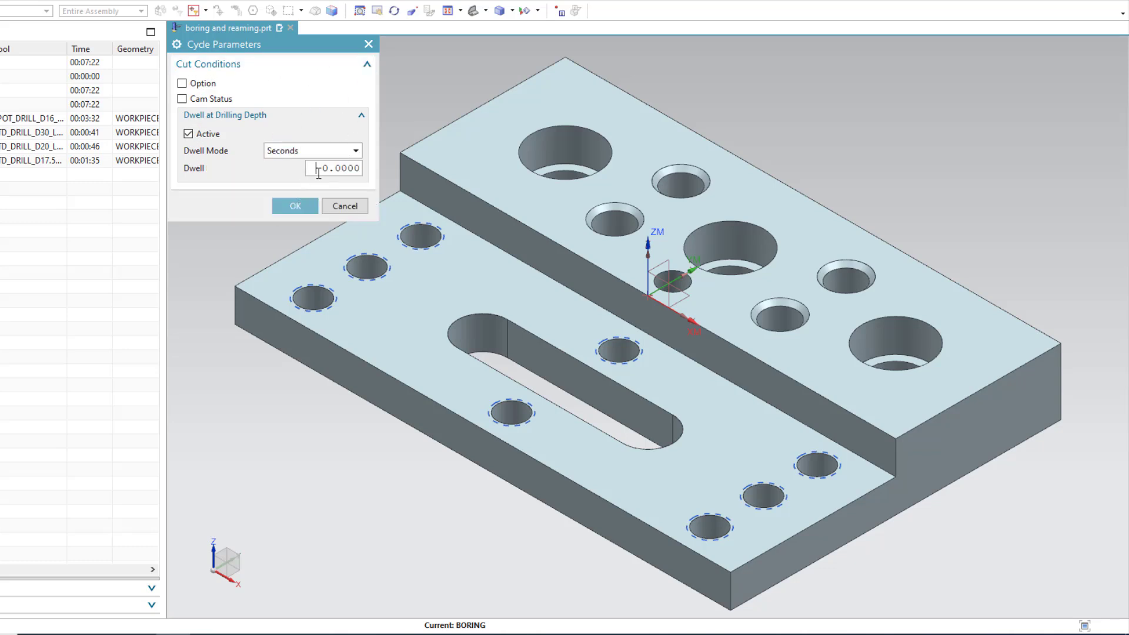
left_click(318, 169)
type("10")
key("Return")
left_click(294, 206)
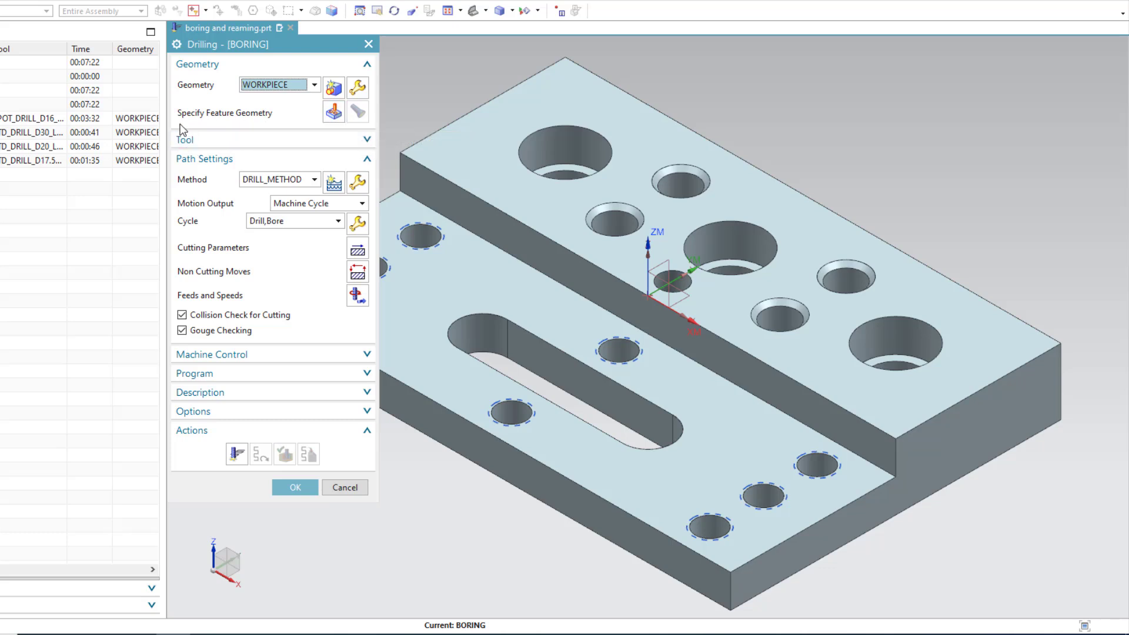
Specify the three large counterbores on the raised step as feature geometry, then generate the boring tool path and accept the operation
left_click(333, 112)
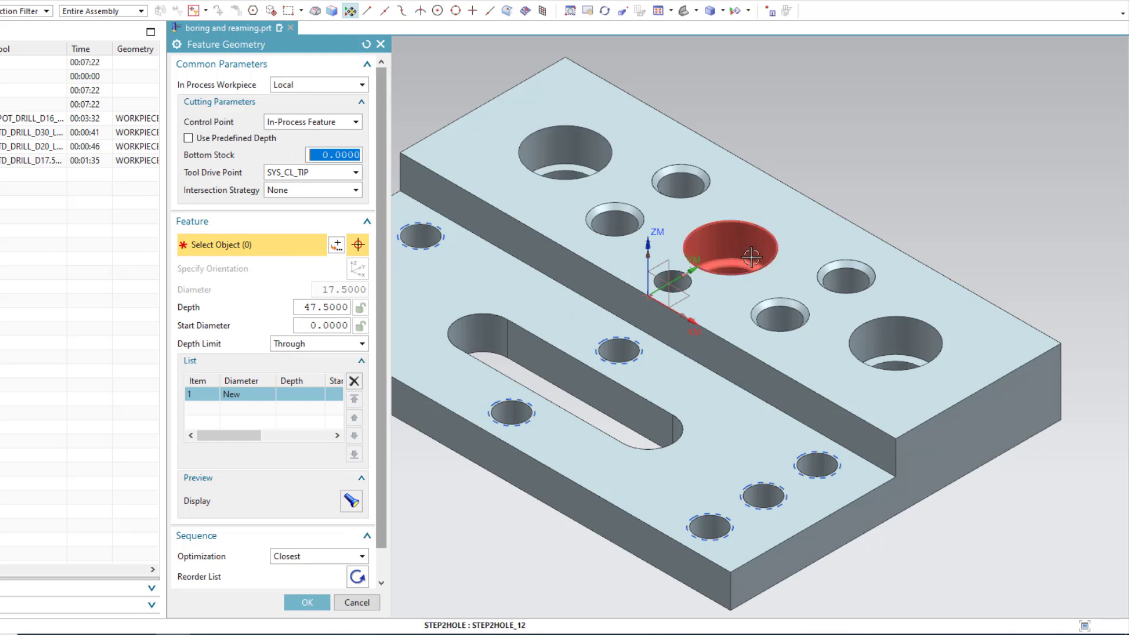
left_click(556, 141)
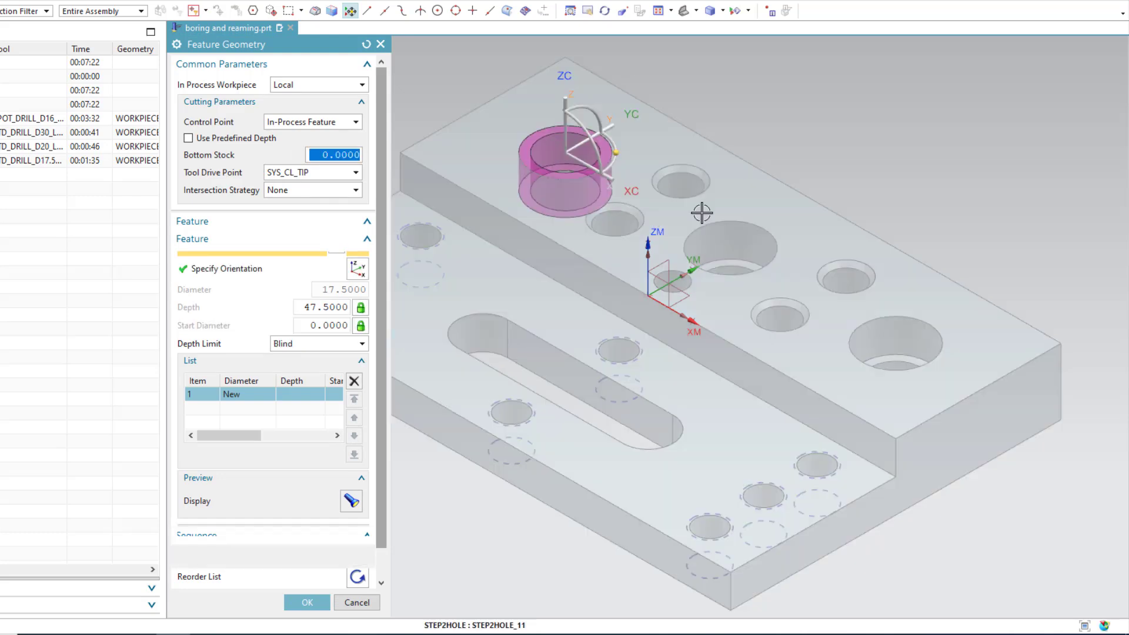
left_click(736, 248)
left_click(895, 338)
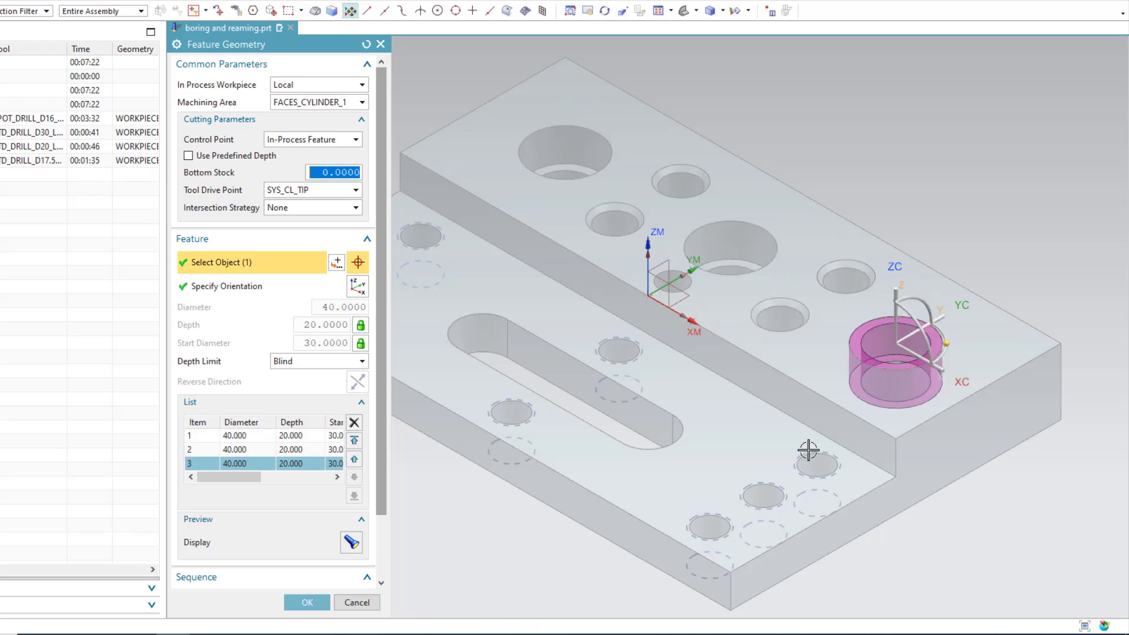
left_click(230, 452)
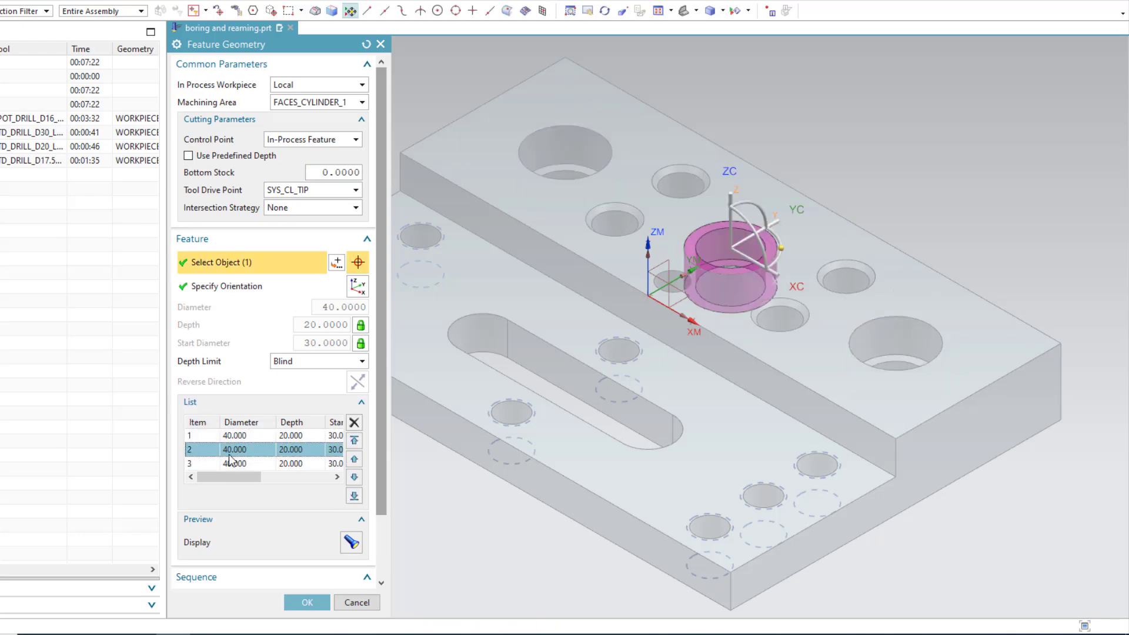
left_click(232, 463)
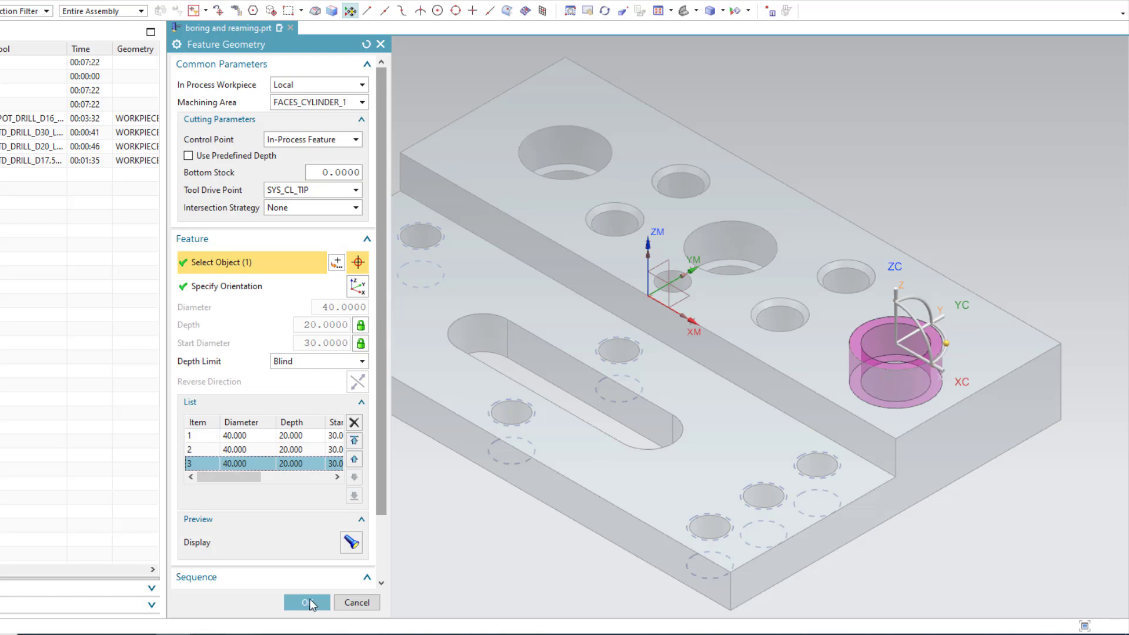
key("ctrl+a")
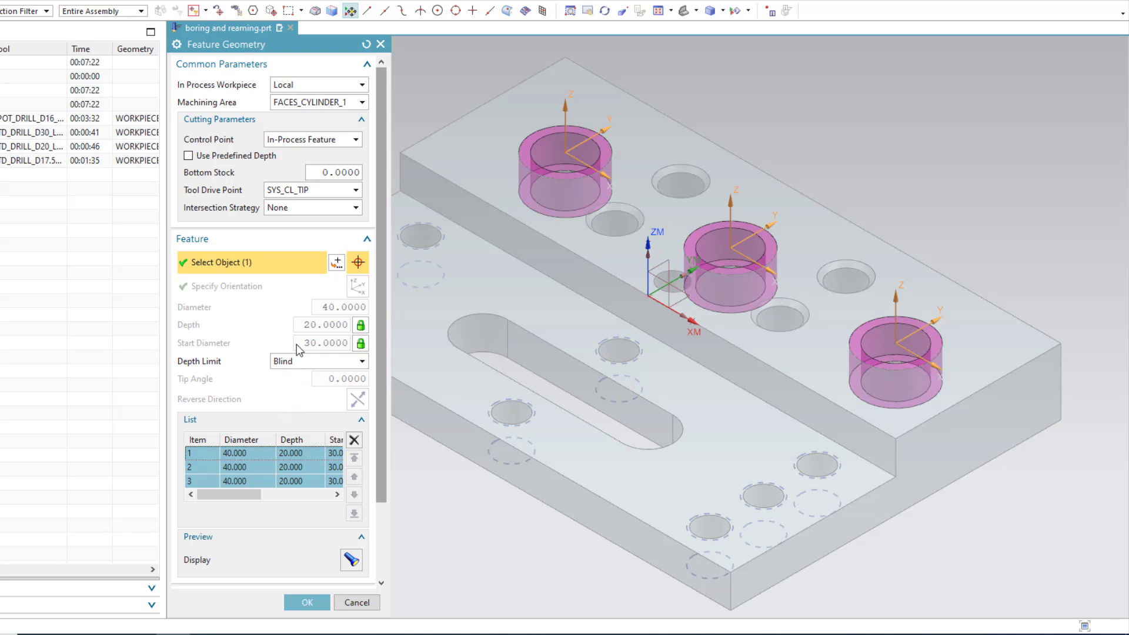
left_click(304, 603)
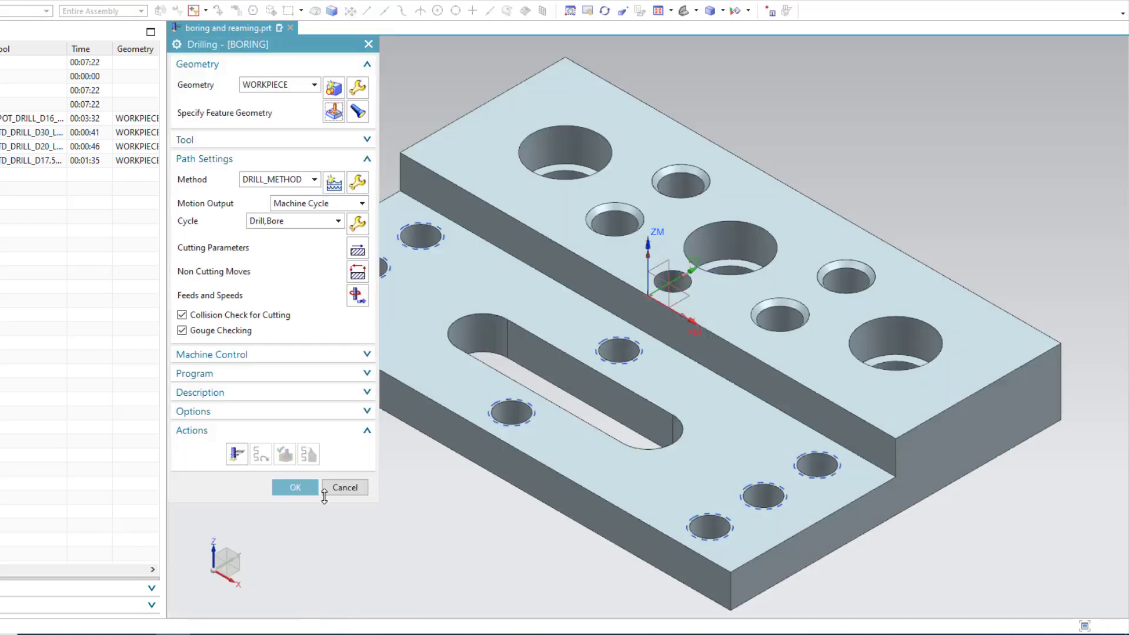
left_click(235, 455)
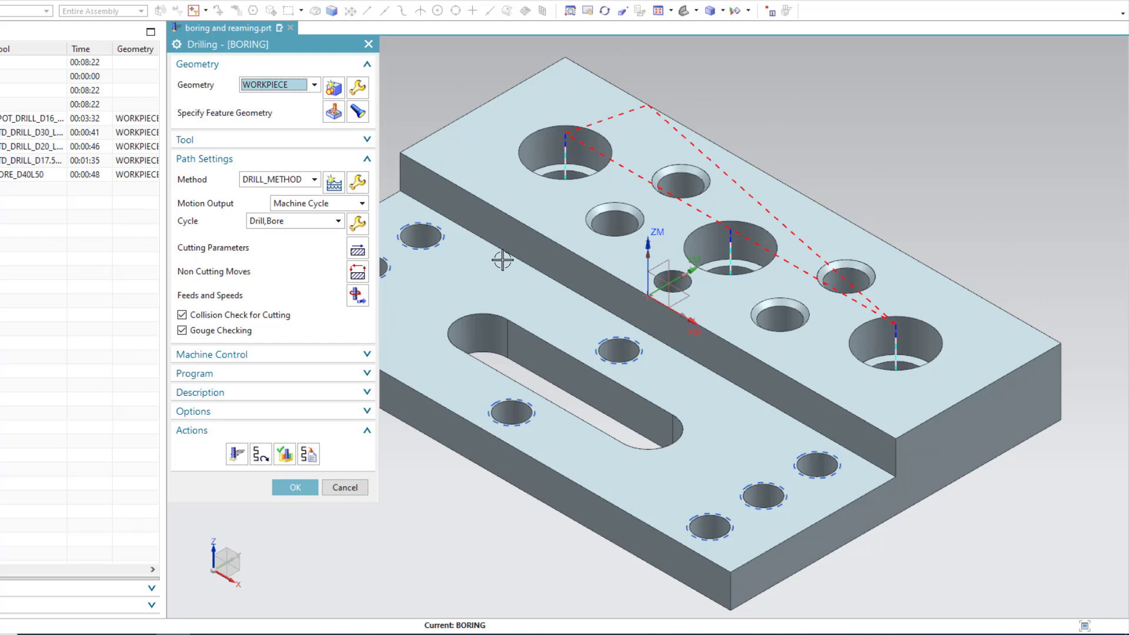
left_click(296, 488)
Postprocess the BORING operation with MILL_3_AXIS, overwriting the existing output file, and highlight the boring cycle line N0060 and its dwell value
right_click(143, 176)
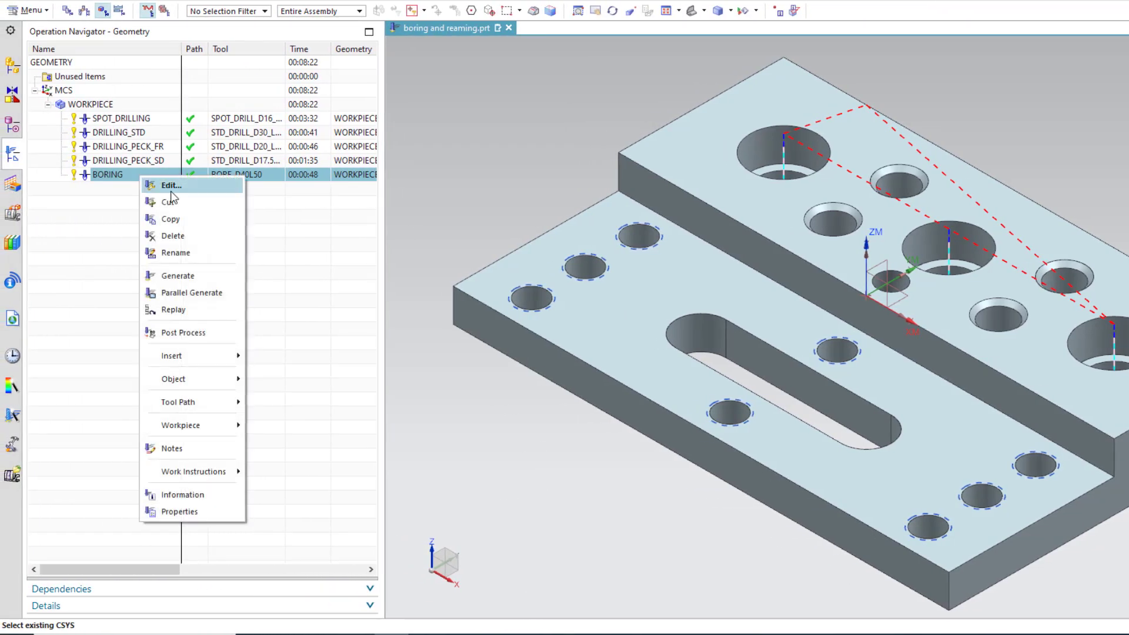
left_click(184, 332)
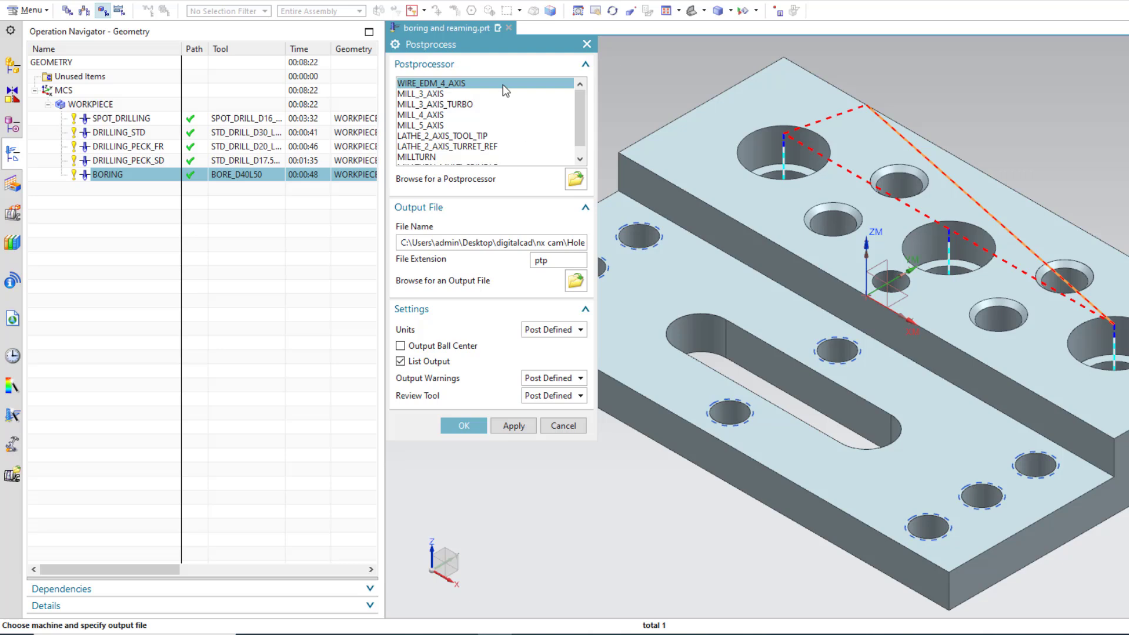
left_click(443, 97)
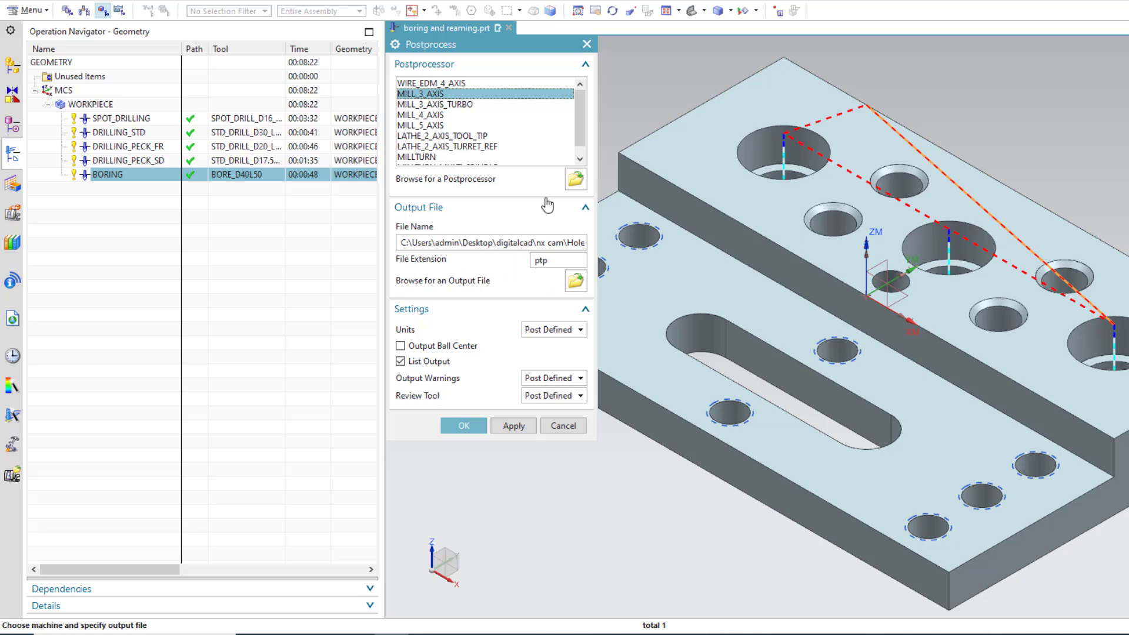
left_click(463, 426)
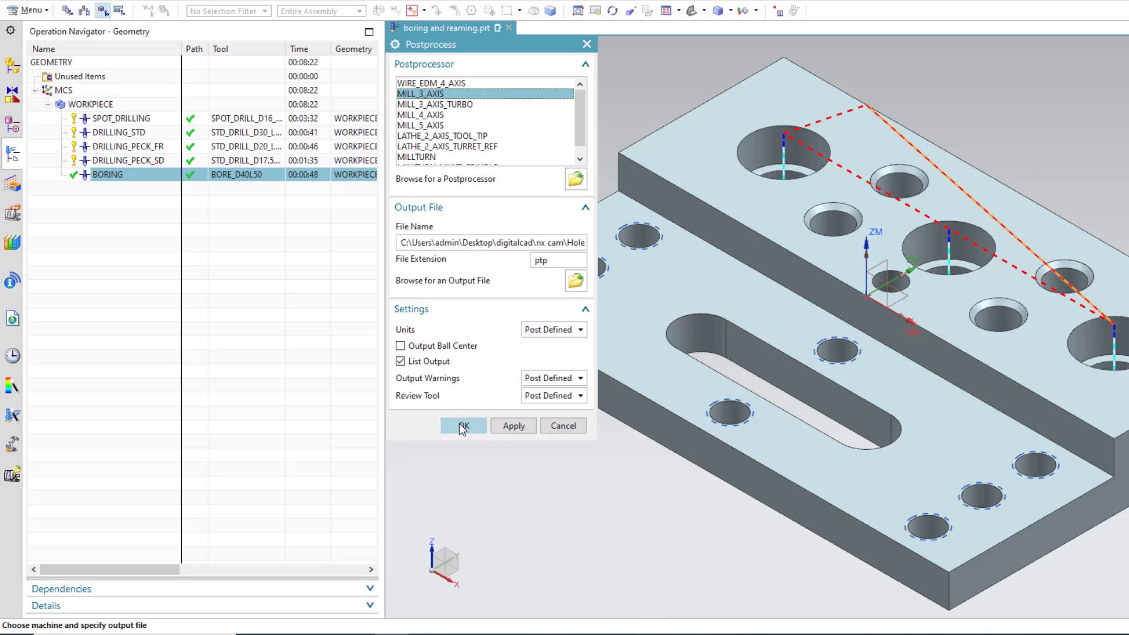
left_click(609, 314)
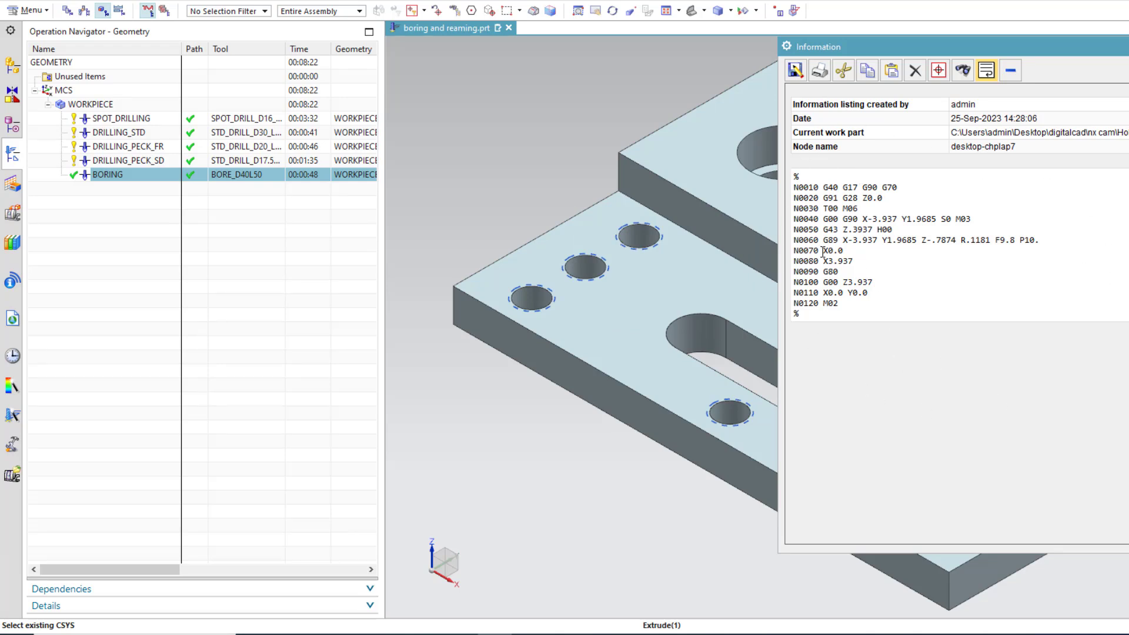
left_click_drag(823, 240, 1044, 248)
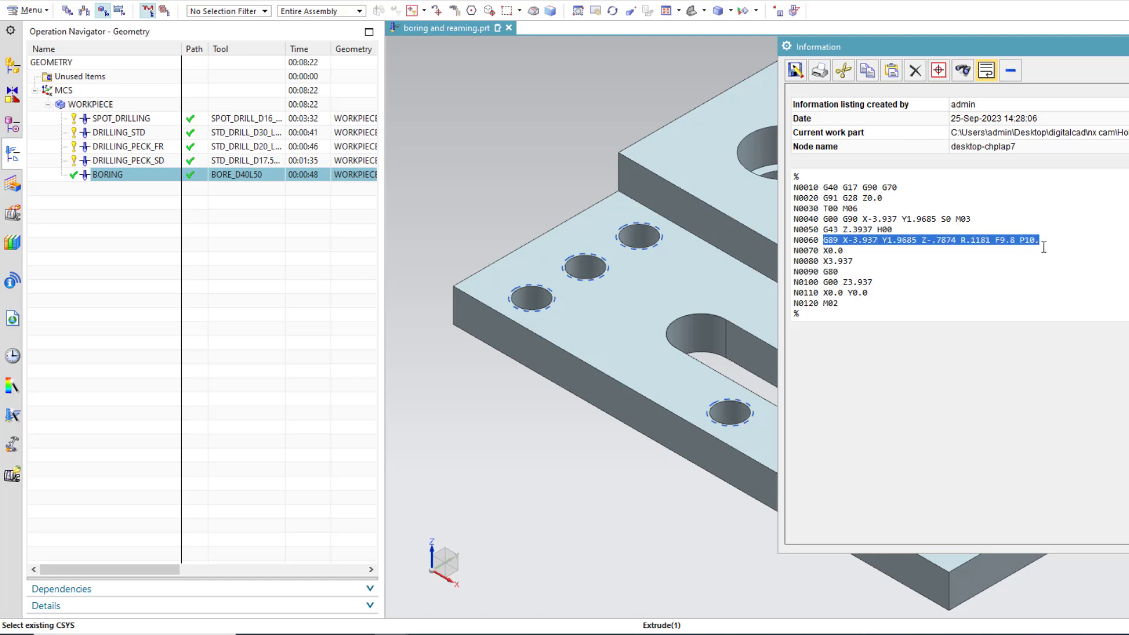
left_click_drag(1042, 241, 1019, 241)
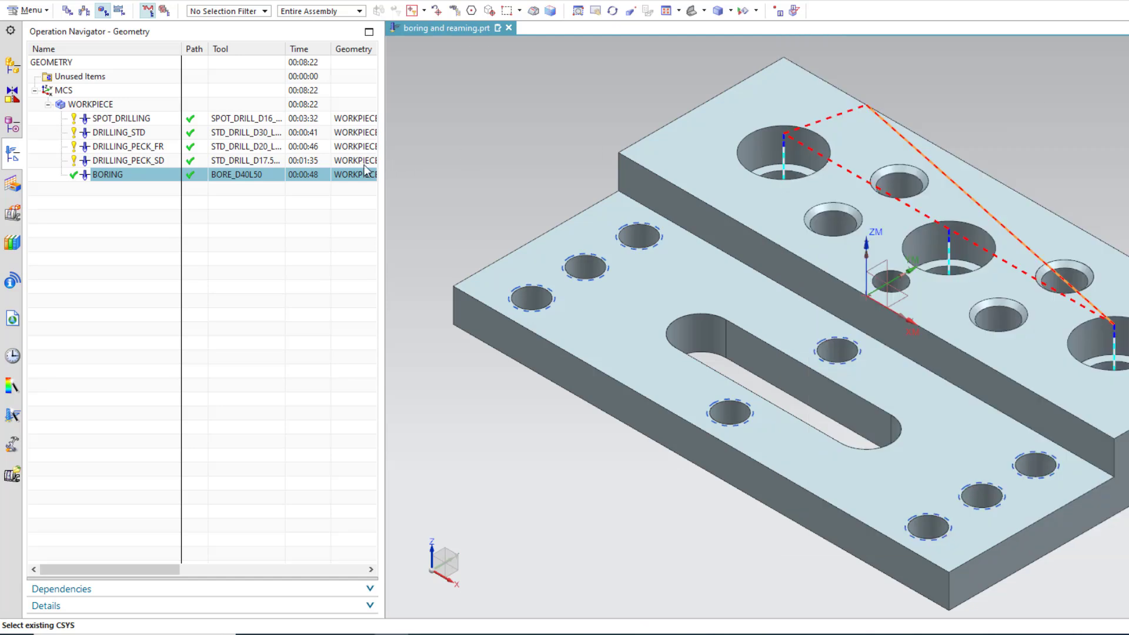
Edit the BORING operation's cycle to turn the dwell mode Off, regenerate the tool path and accept the operation
double_click(112, 175)
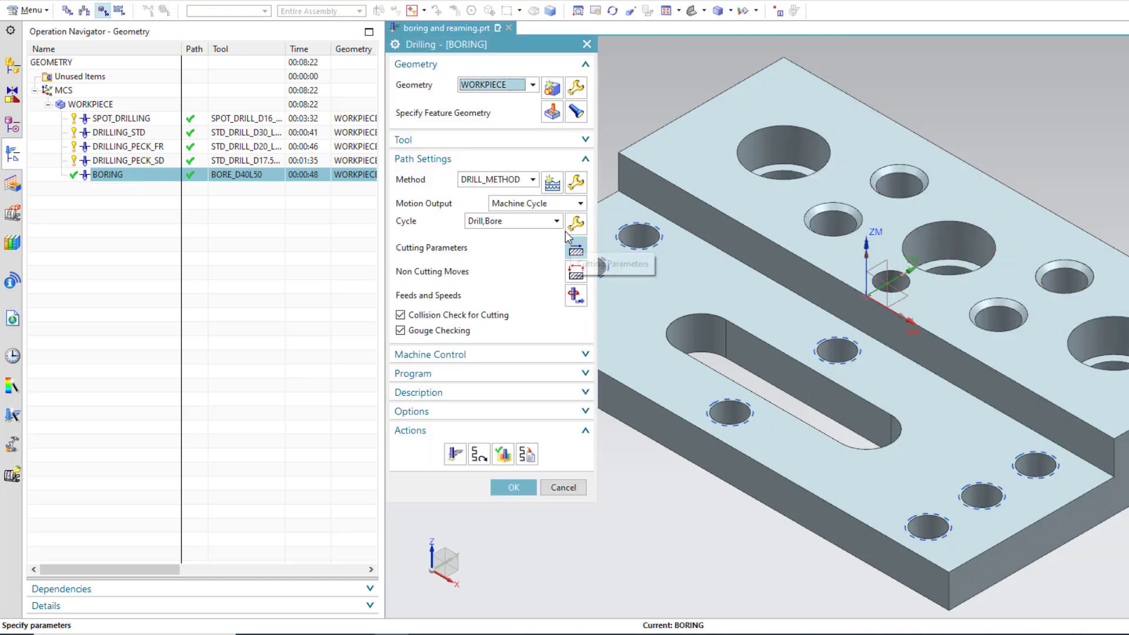
left_click(576, 225)
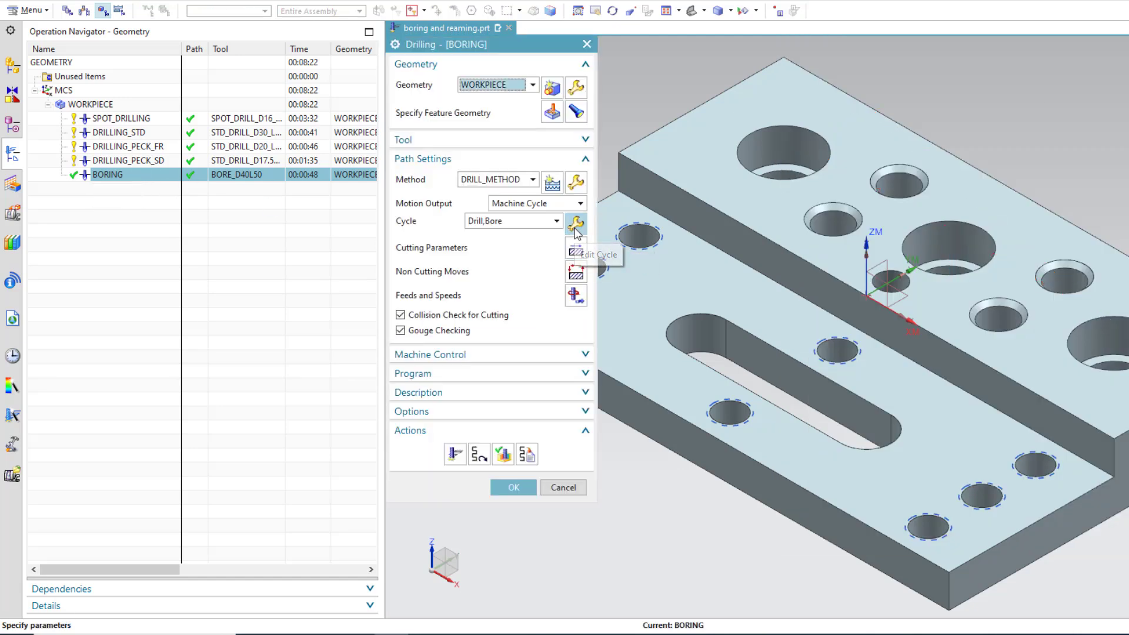
left_click(521, 151)
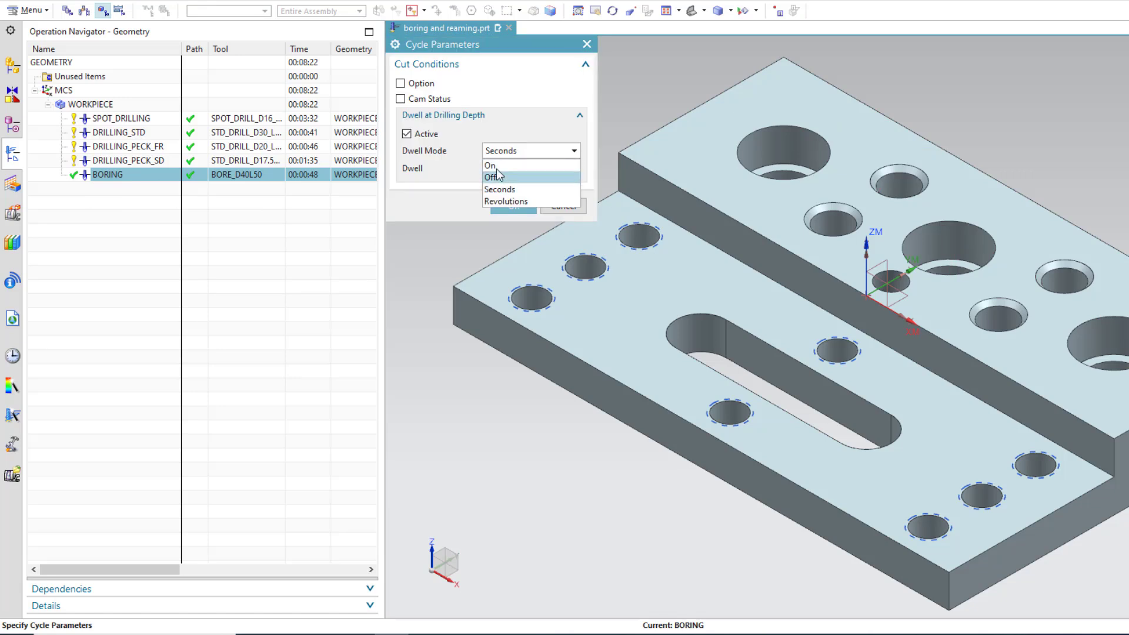
left_click(496, 177)
left_click(514, 189)
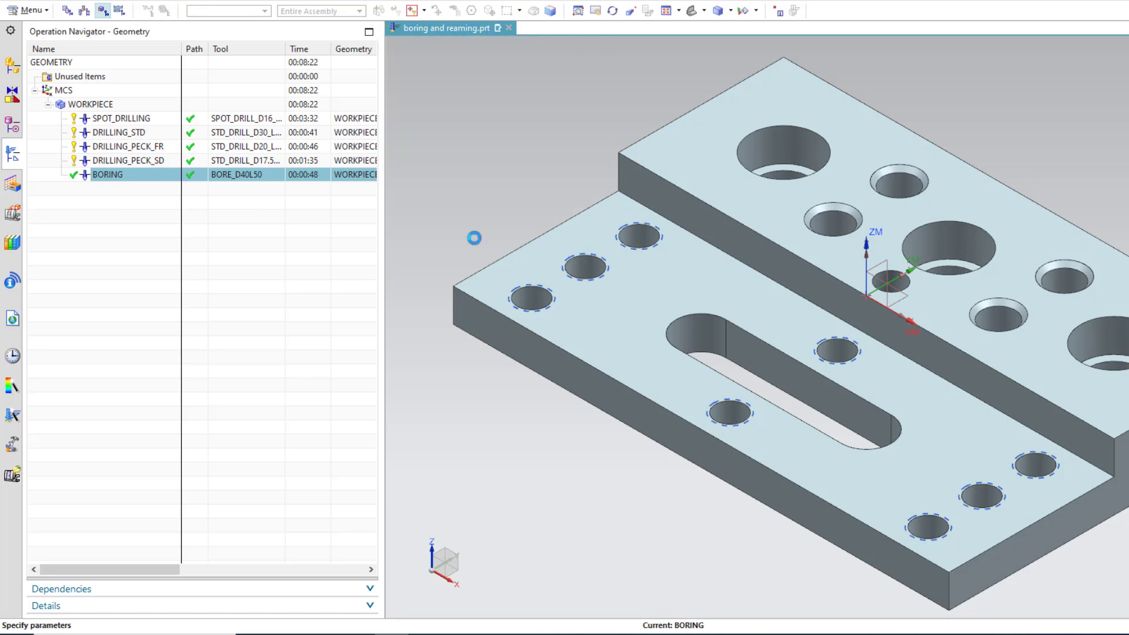
left_click(509, 488)
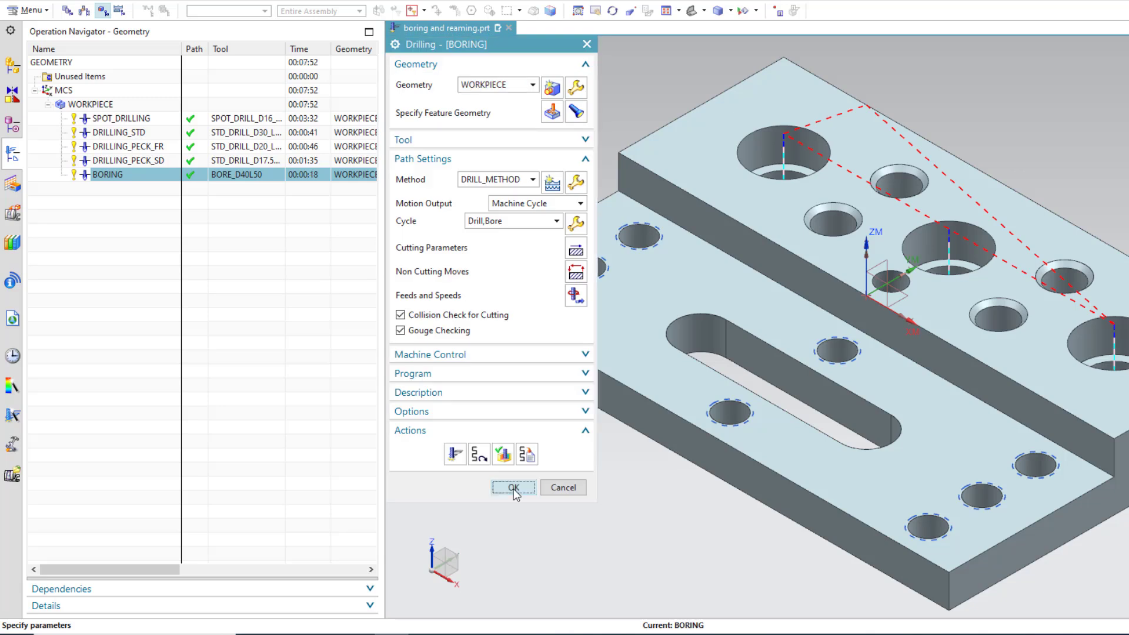
Postprocess the edited BORING operation again, overwriting boring and reaming.ptp, and highlight the cycle command in line N0060
right_click(149, 175)
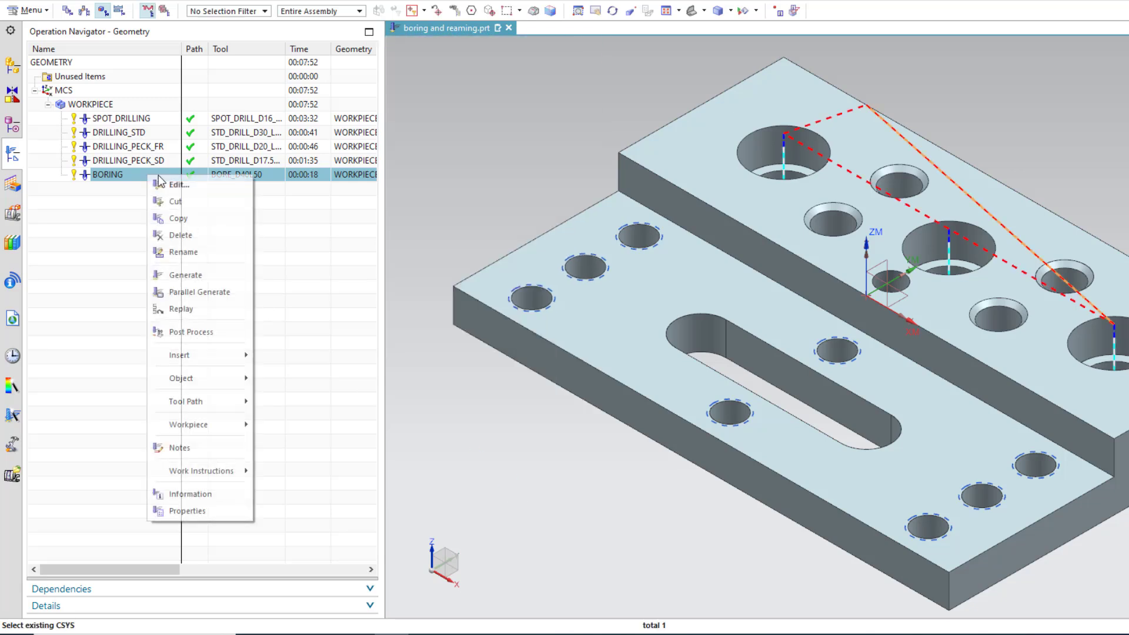
left_click(189, 332)
left_click(462, 426)
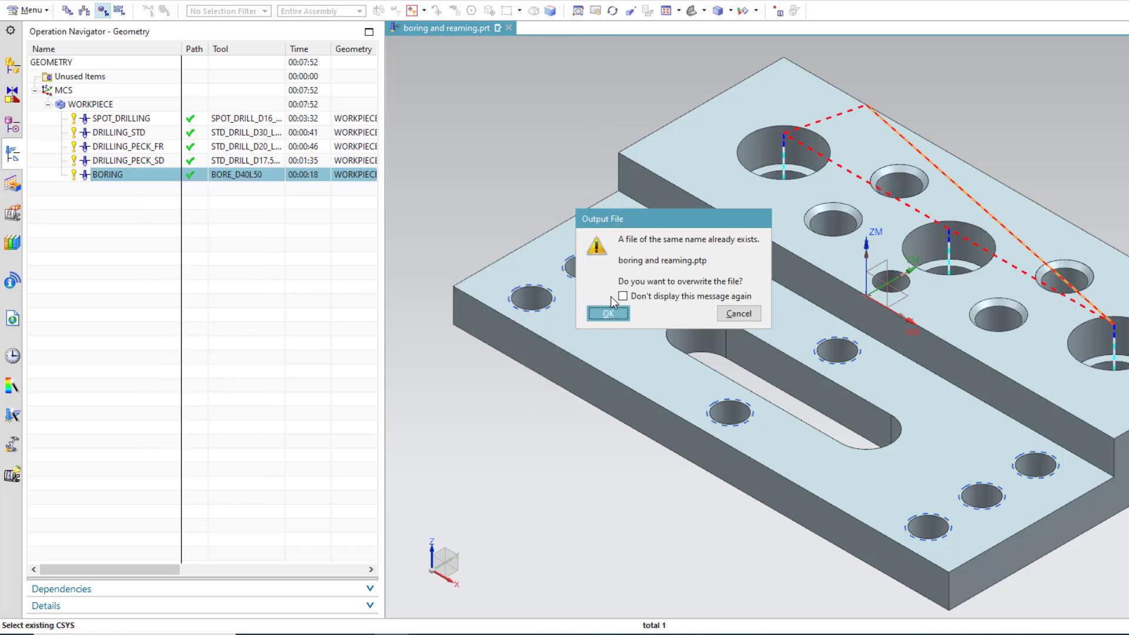
left_click(598, 317)
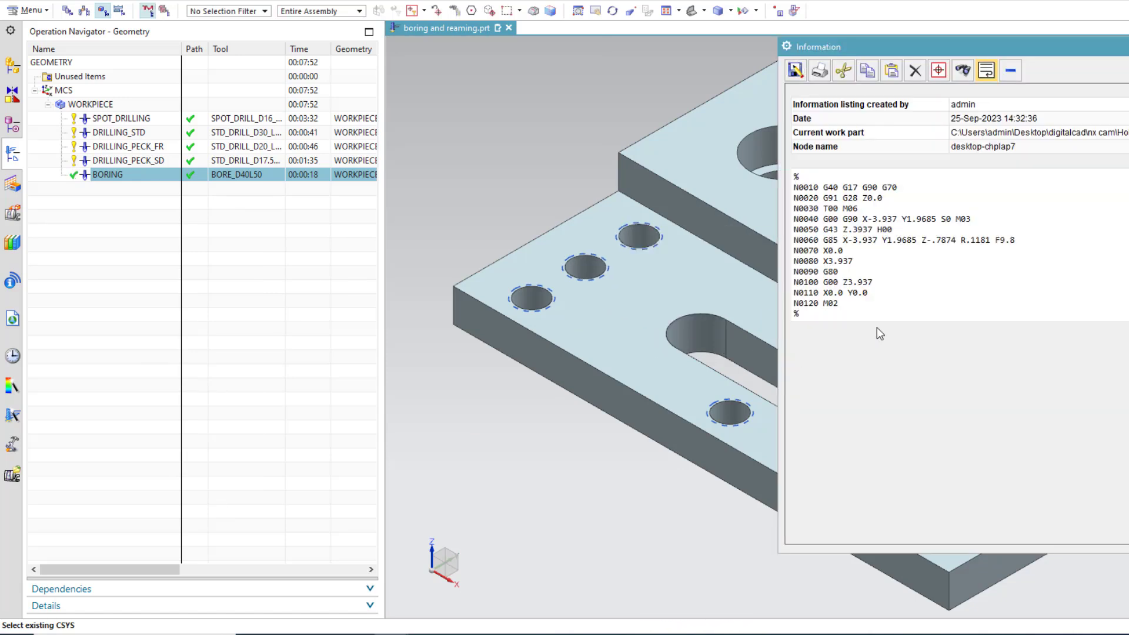
left_click_drag(820, 241, 1024, 241)
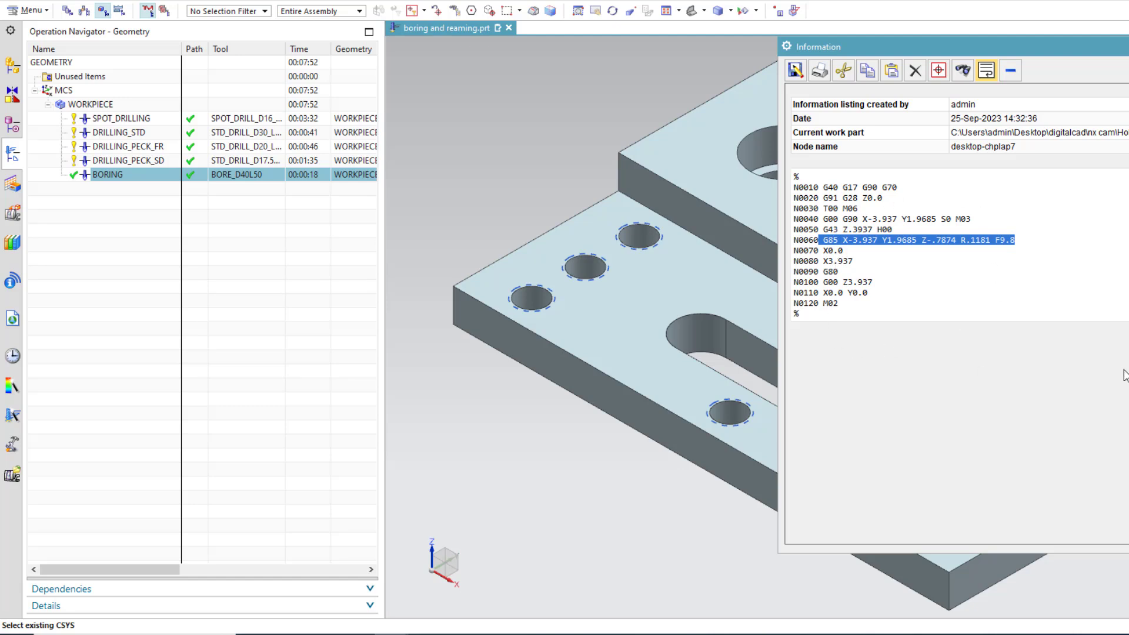
Review the BORING operation's cycle parameters and its cutting parameters for path extension, tolerance and tool clearance
left_click(1127, 47)
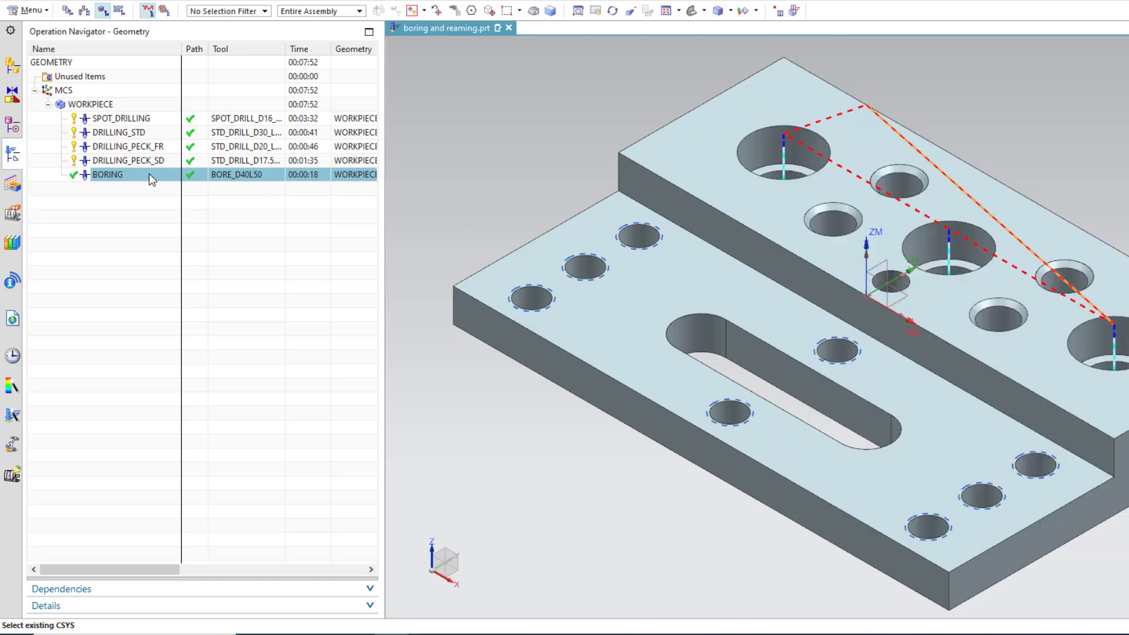
double_click(129, 173)
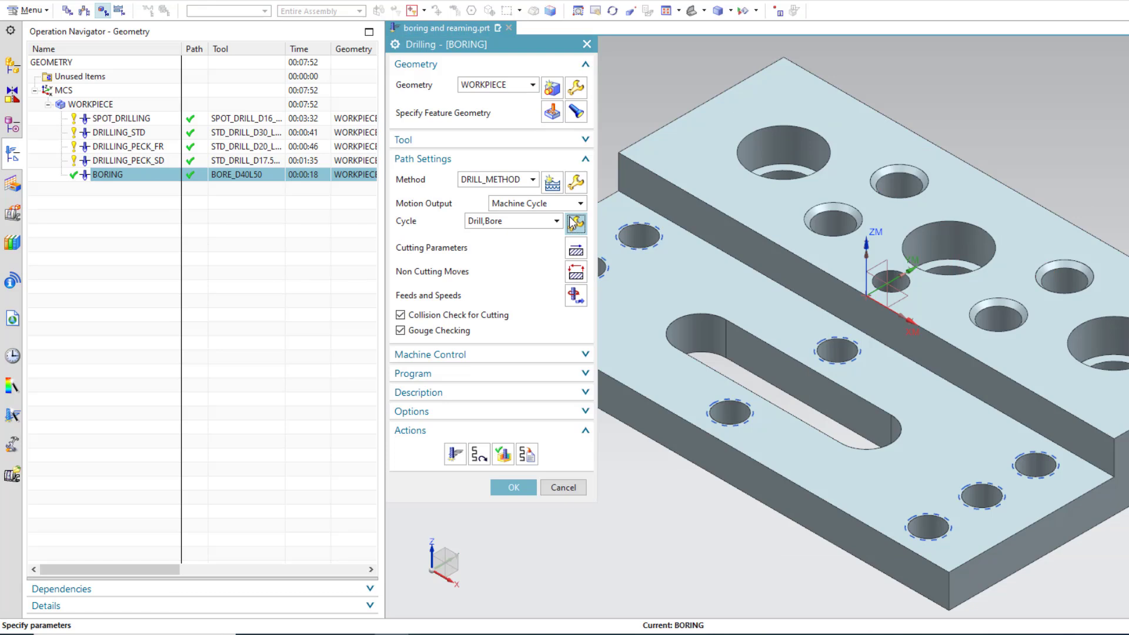
left_click(576, 225)
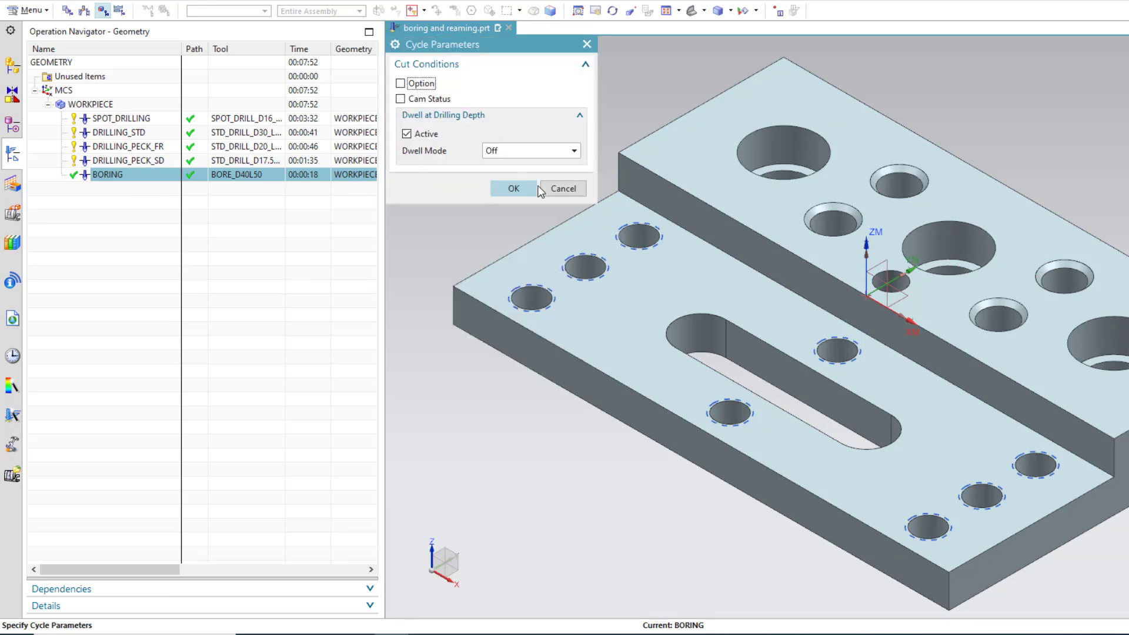
left_click(557, 188)
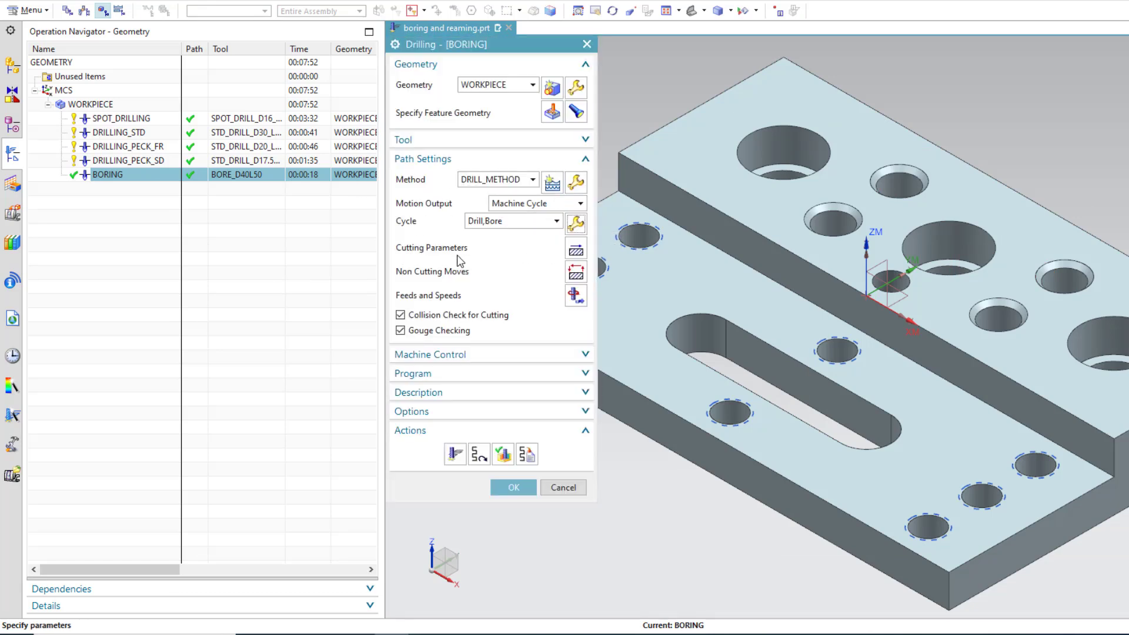
left_click(576, 250)
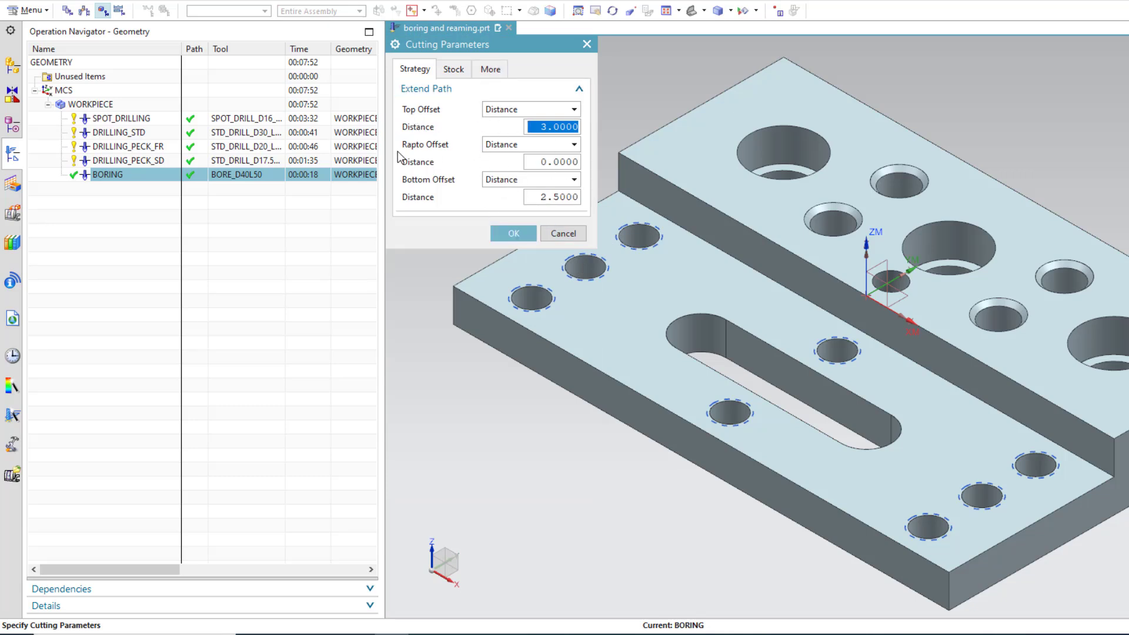
mouse_move(406, 194)
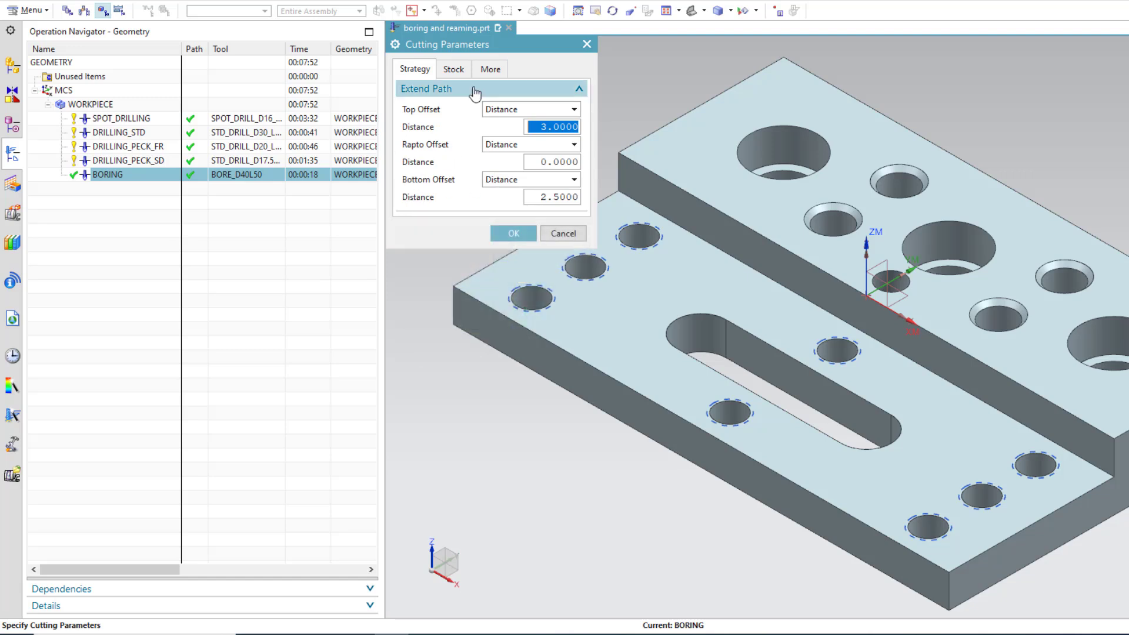
left_click(456, 71)
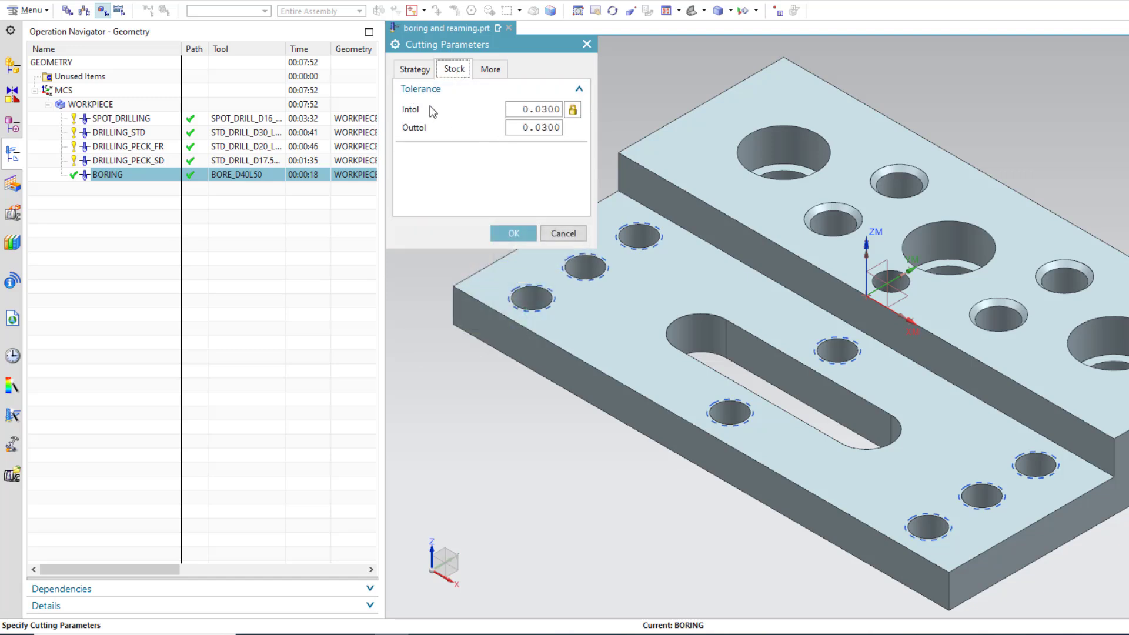
left_click(493, 69)
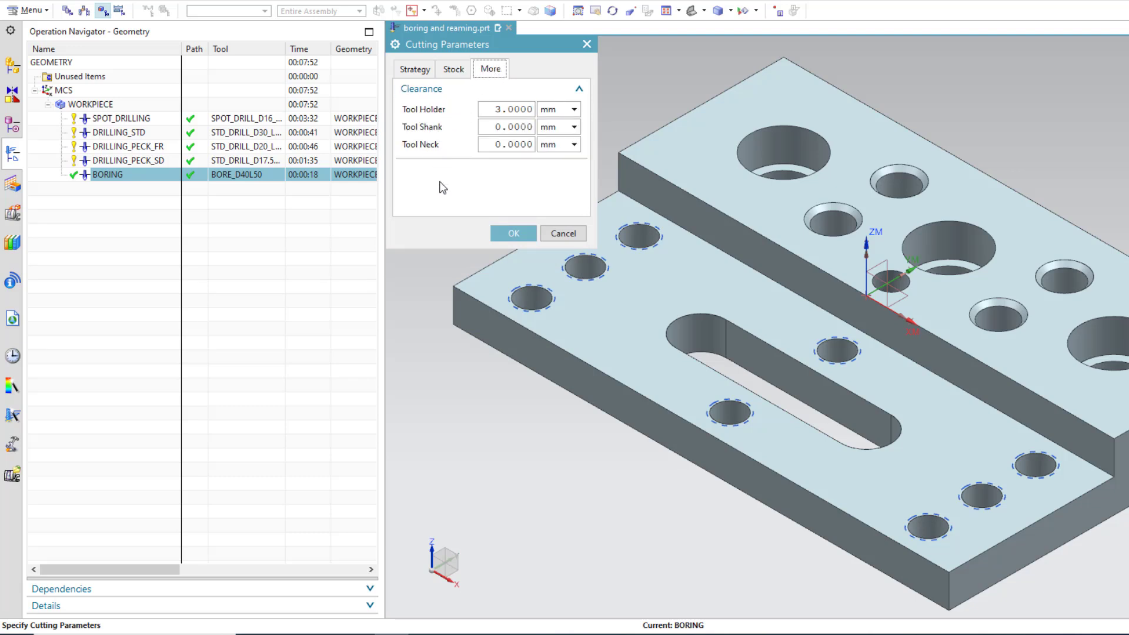
left_click(513, 234)
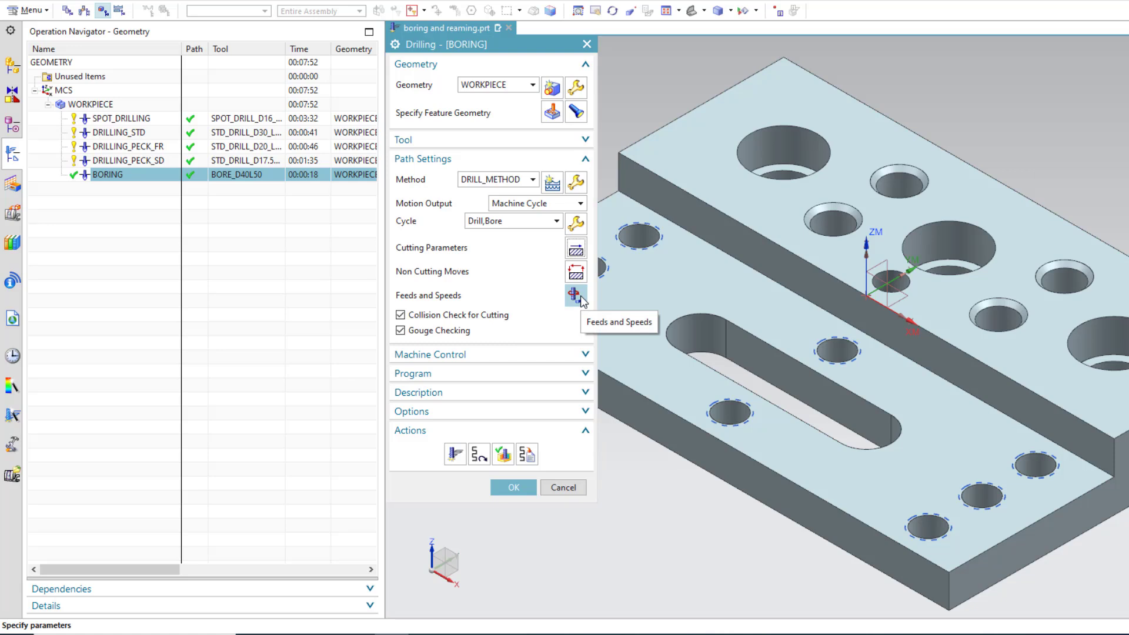
Start tool path verification of BORING, section the part through the three large counterbores and orient it to the front view
left_click(502, 456)
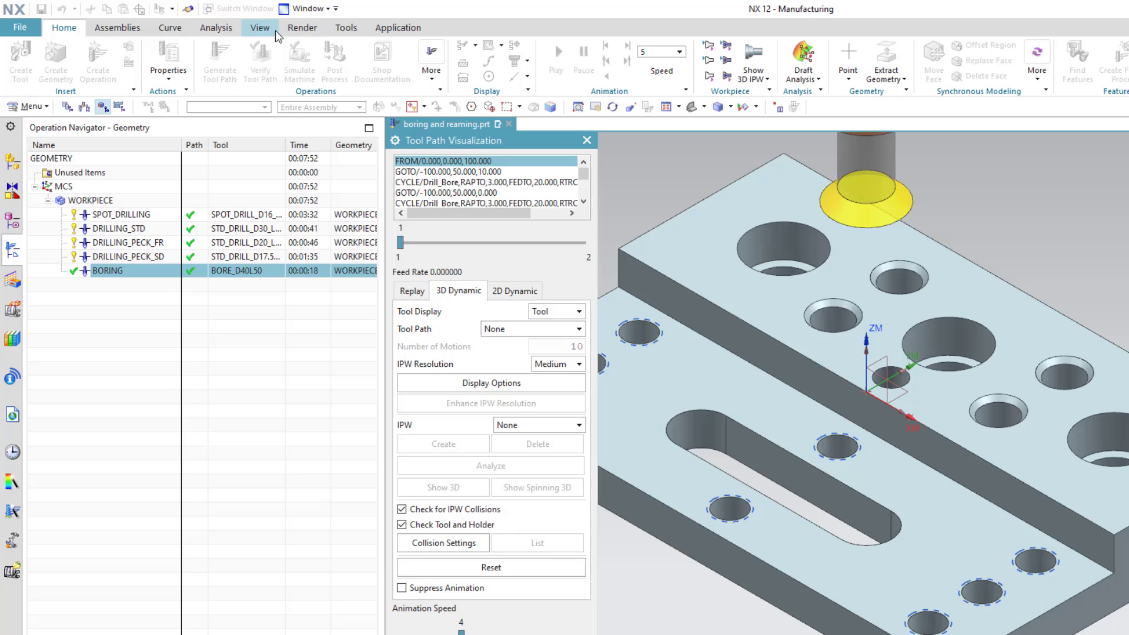
left_click(273, 32)
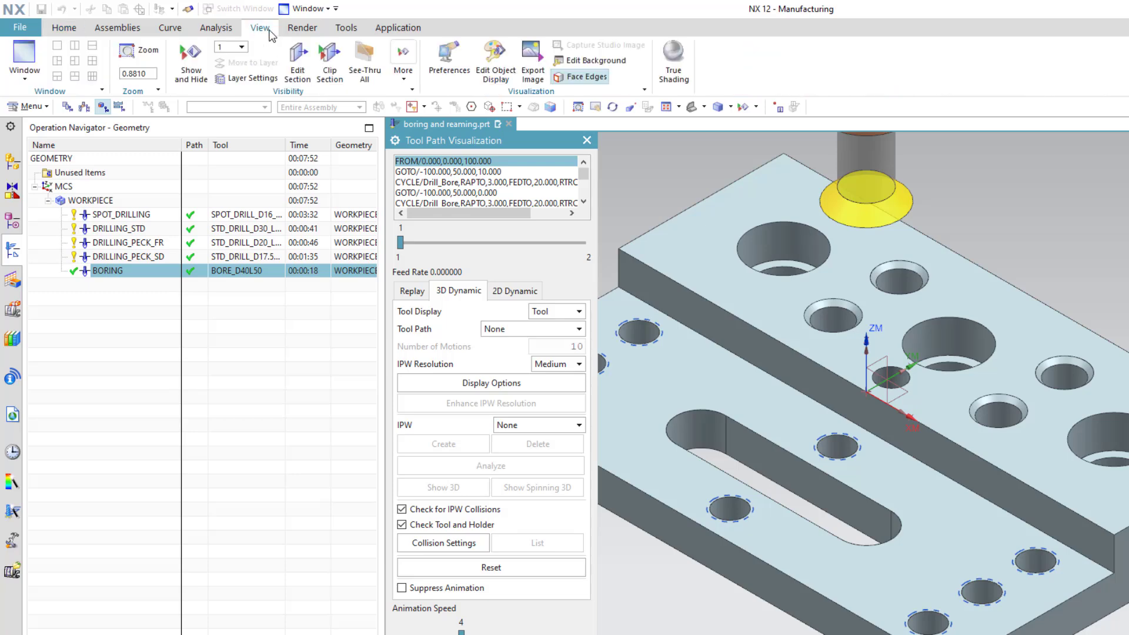
left_click(298, 70)
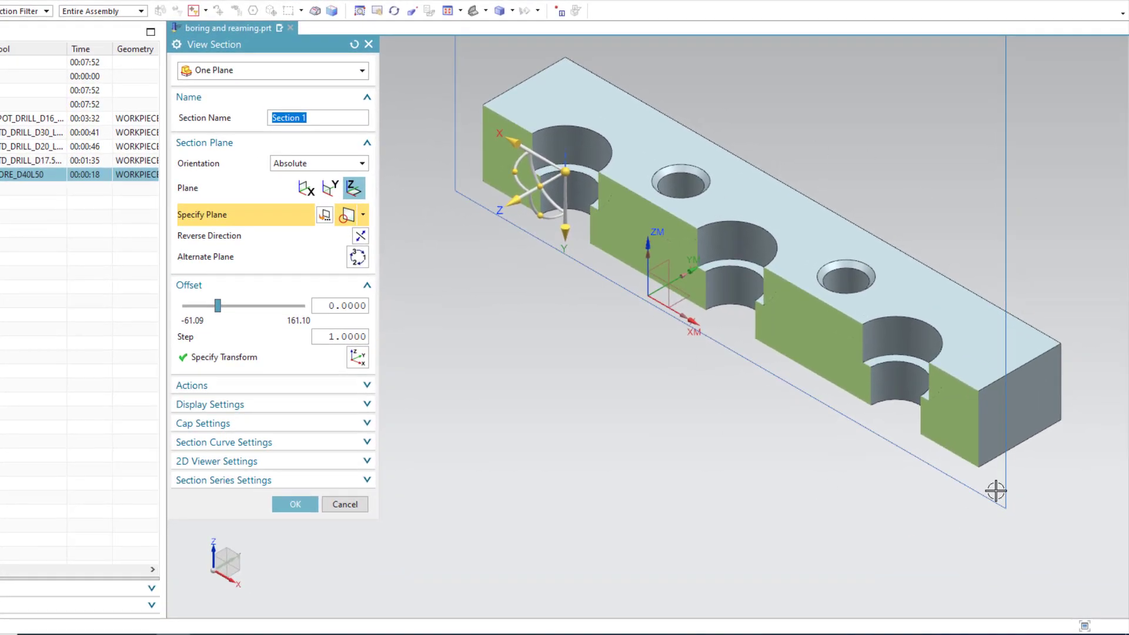
left_click(280, 505)
left_click(483, 10)
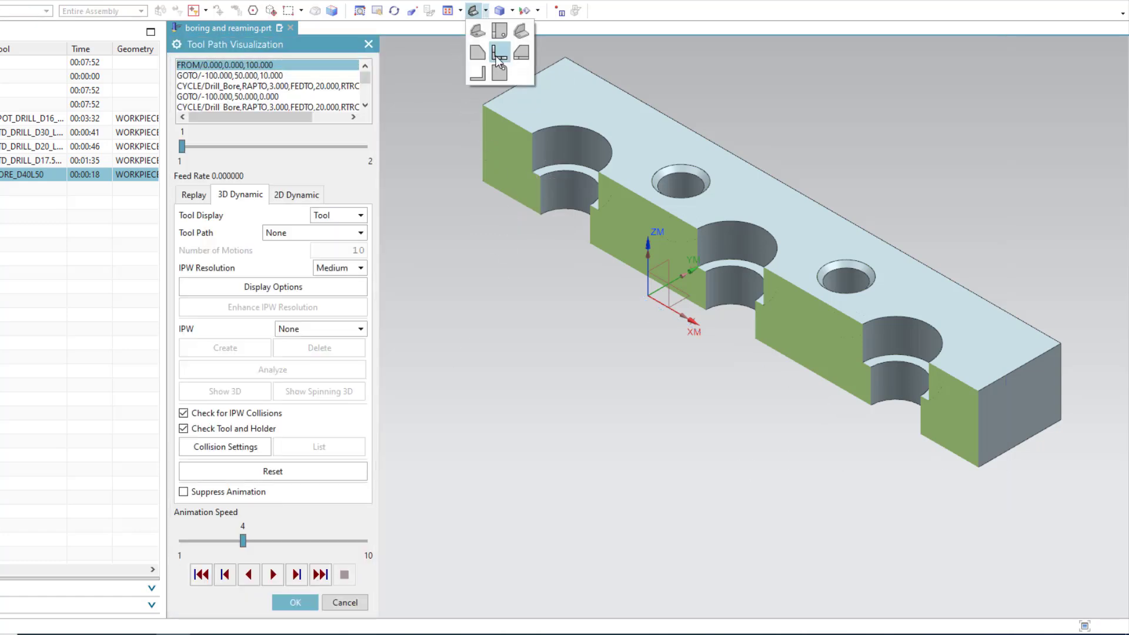
left_click(499, 54)
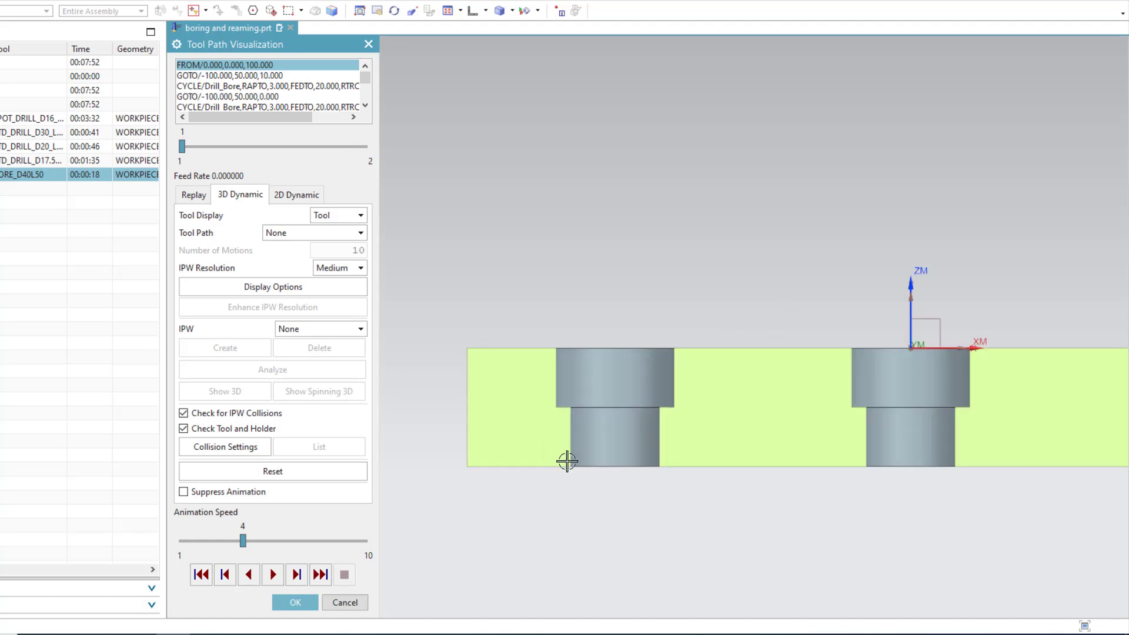
scroll(560, 338, "down", 2)
scroll(776, 306, "down", 1)
scroll(464, 412, "down", 1)
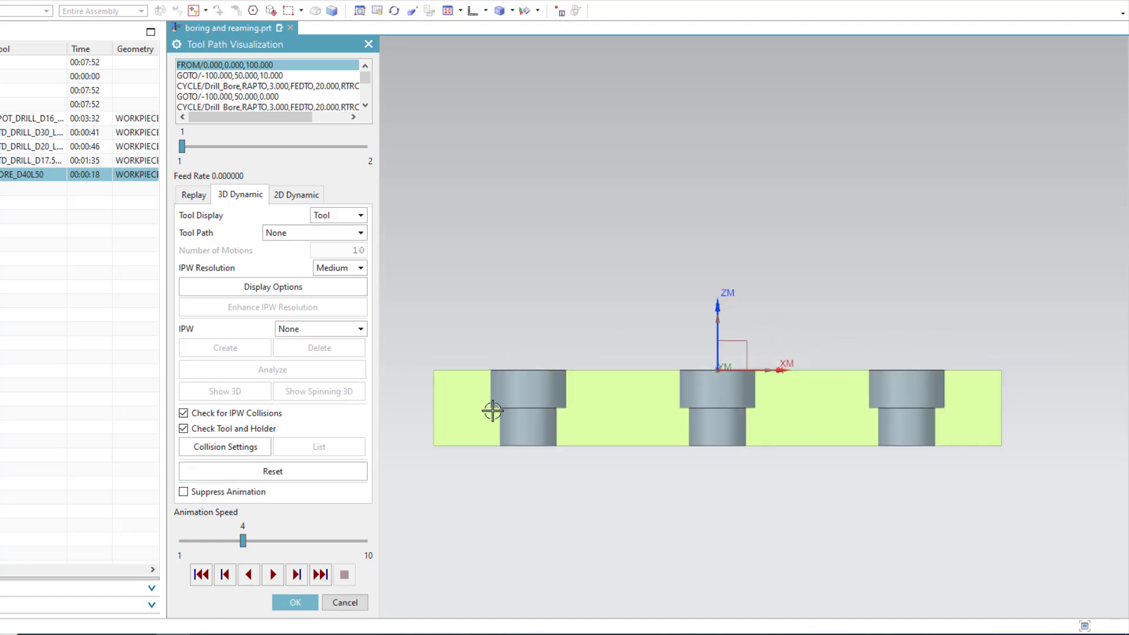
Set the verification's Replay mode to display the tool path as +/- n Motions with 1 motion
left_click(194, 195)
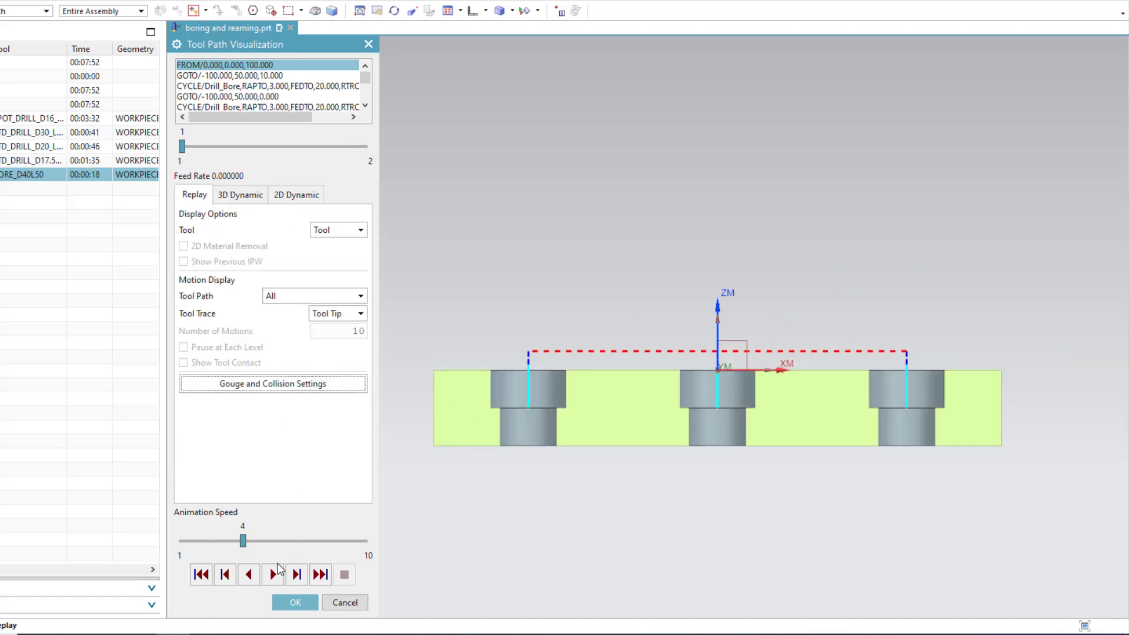
left_click(298, 576)
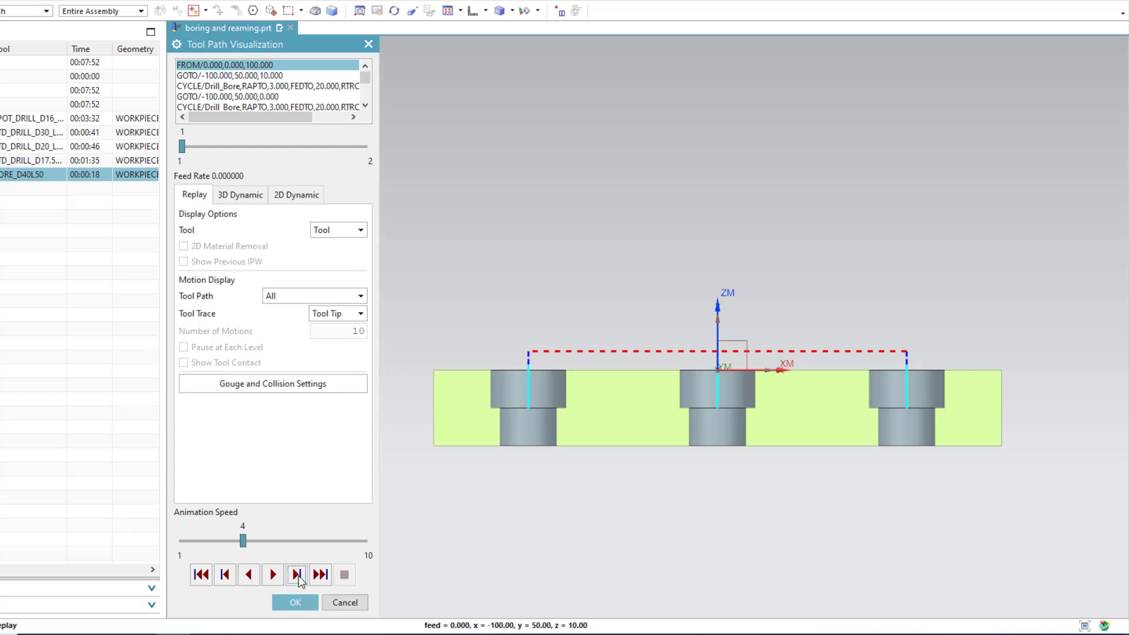
left_click(277, 297)
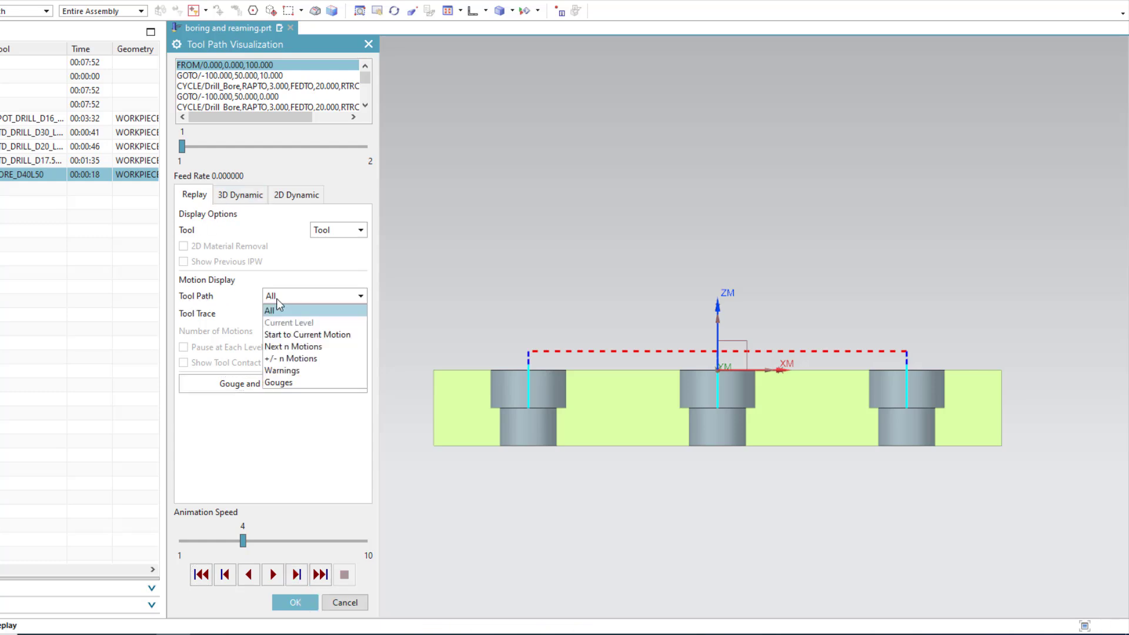
left_click(293, 359)
left_click(348, 333)
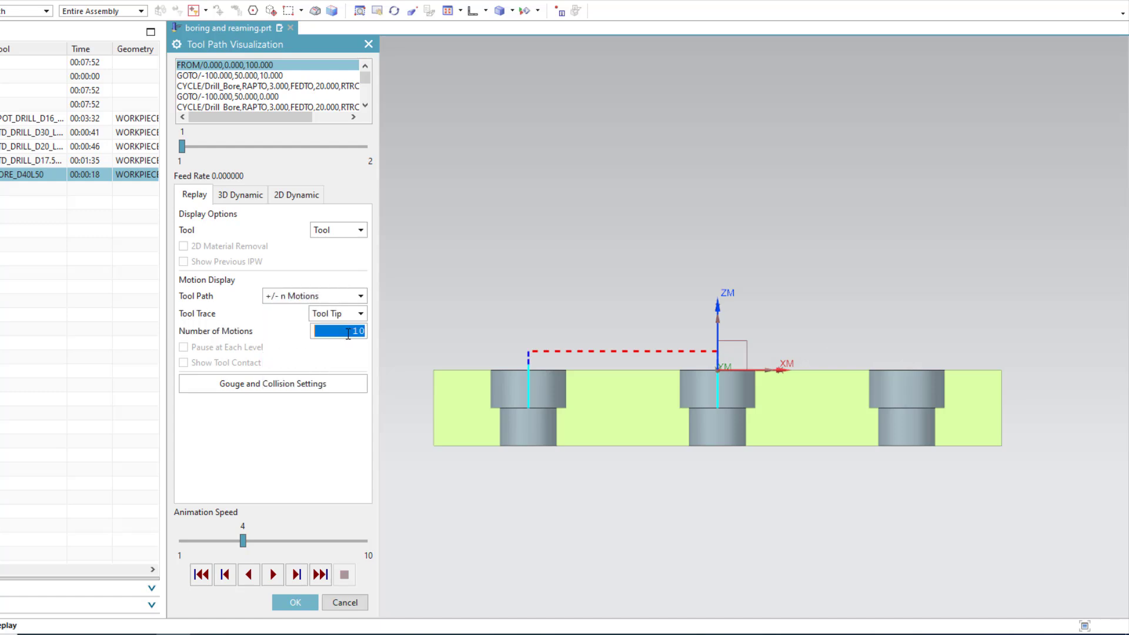
type("1")
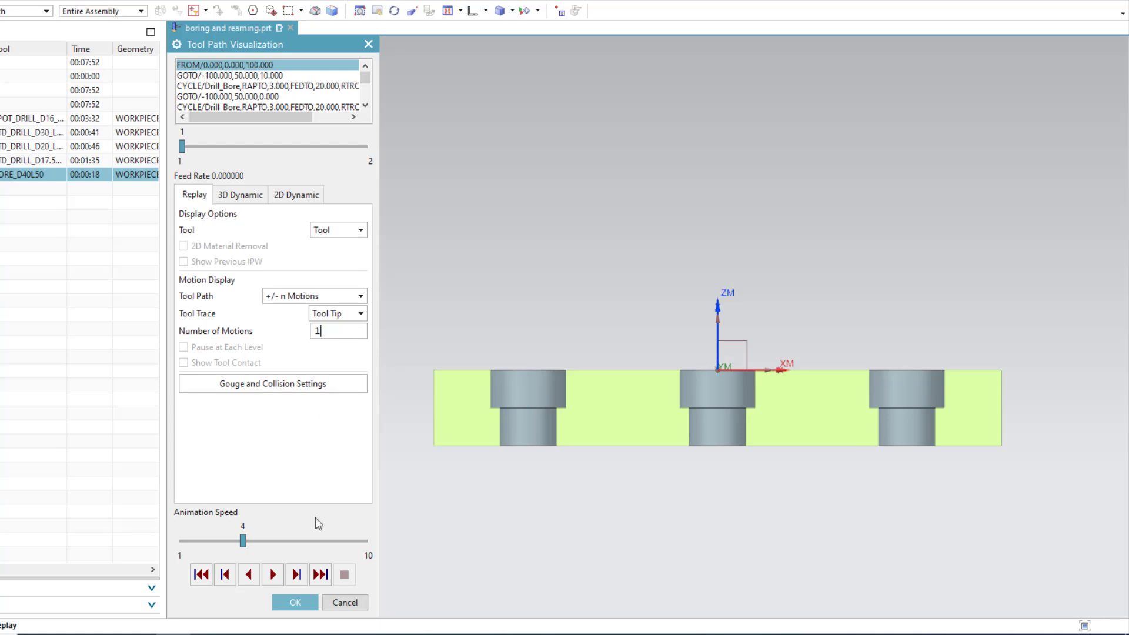
Step through the boring motions at the first counterbore, from approach to full depth and retract, and close the verification
left_click(294, 578)
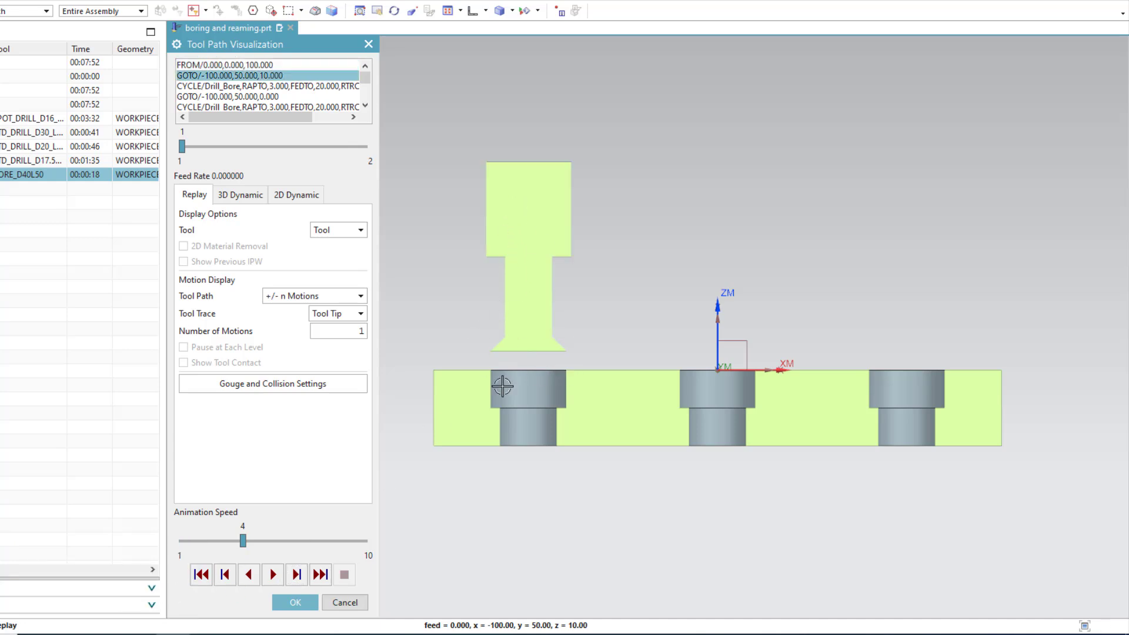
scroll(475, 395, "up", 3)
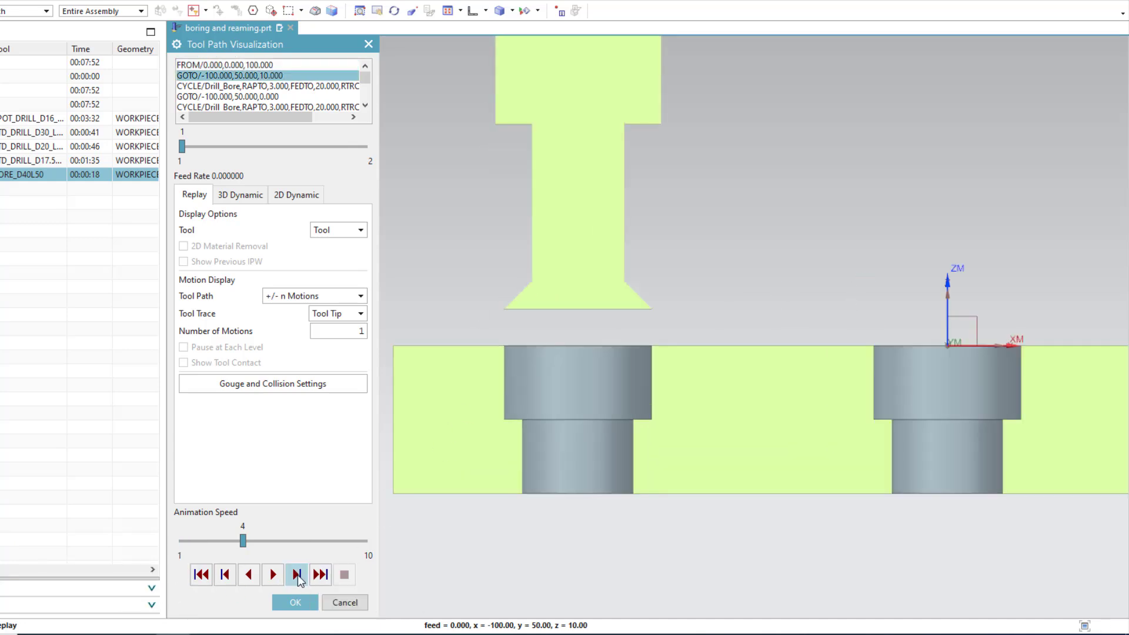
left_click(297, 575)
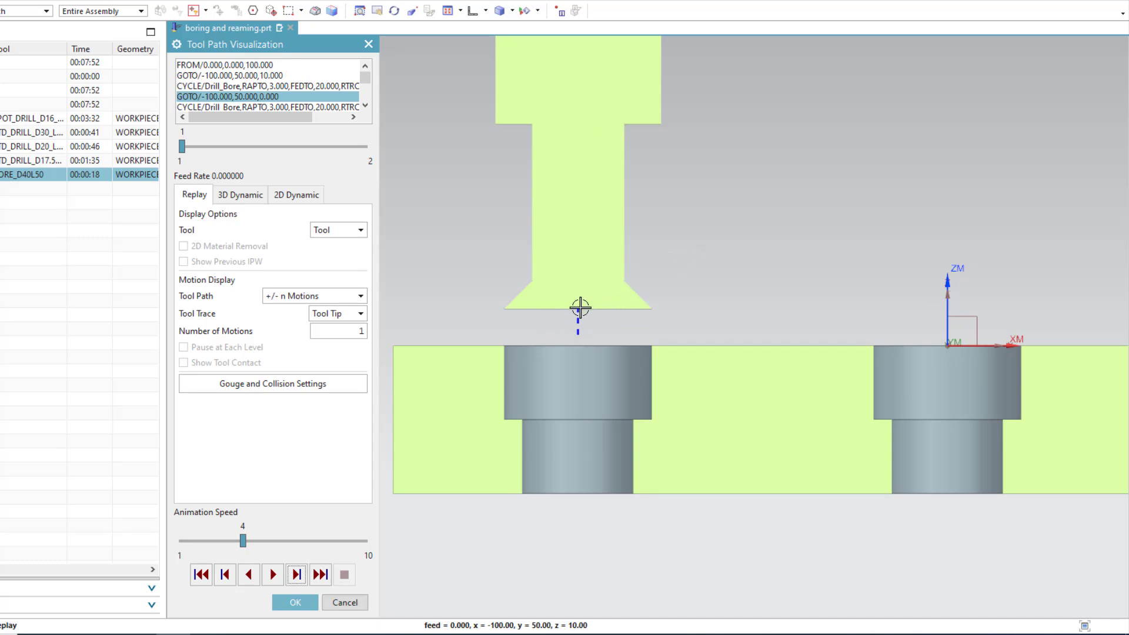
left_click(296, 575)
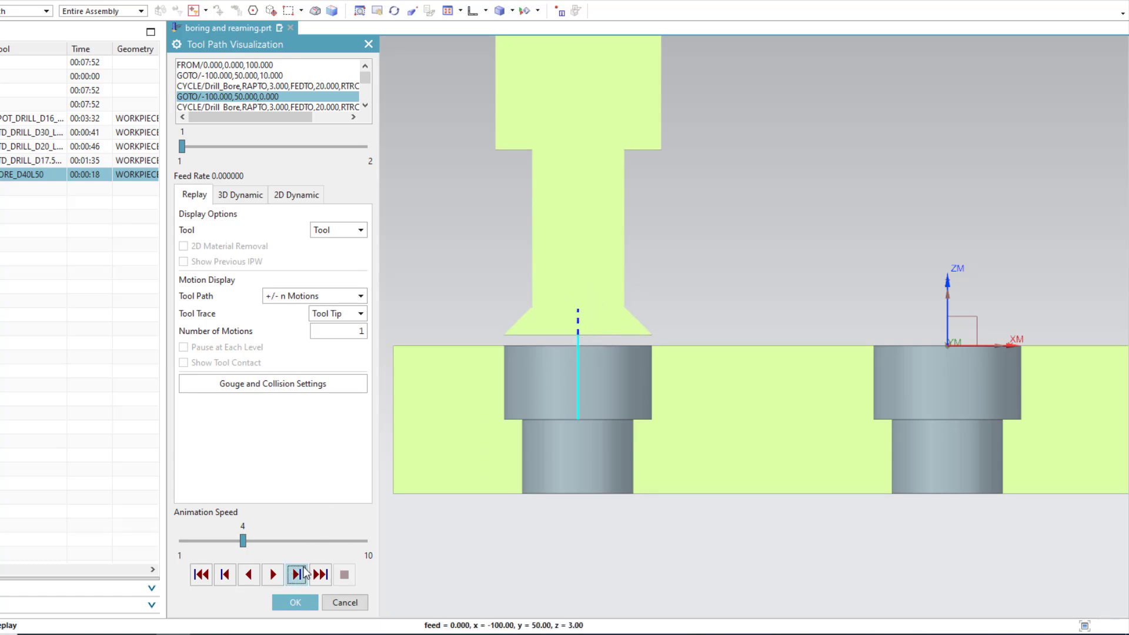
left_click(297, 576)
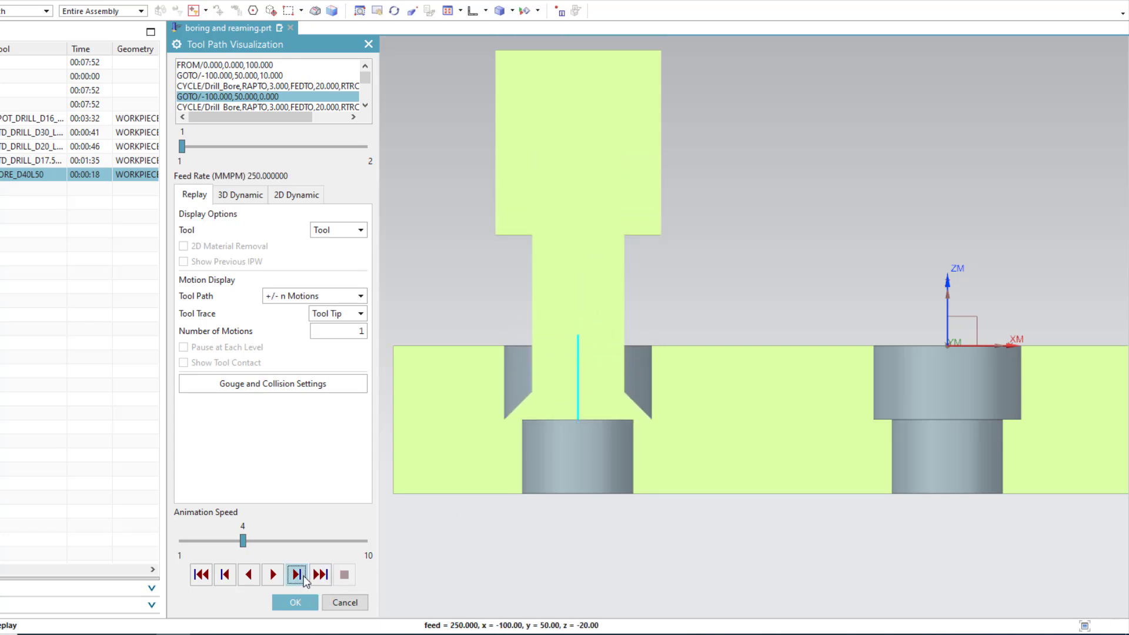
left_click(297, 576)
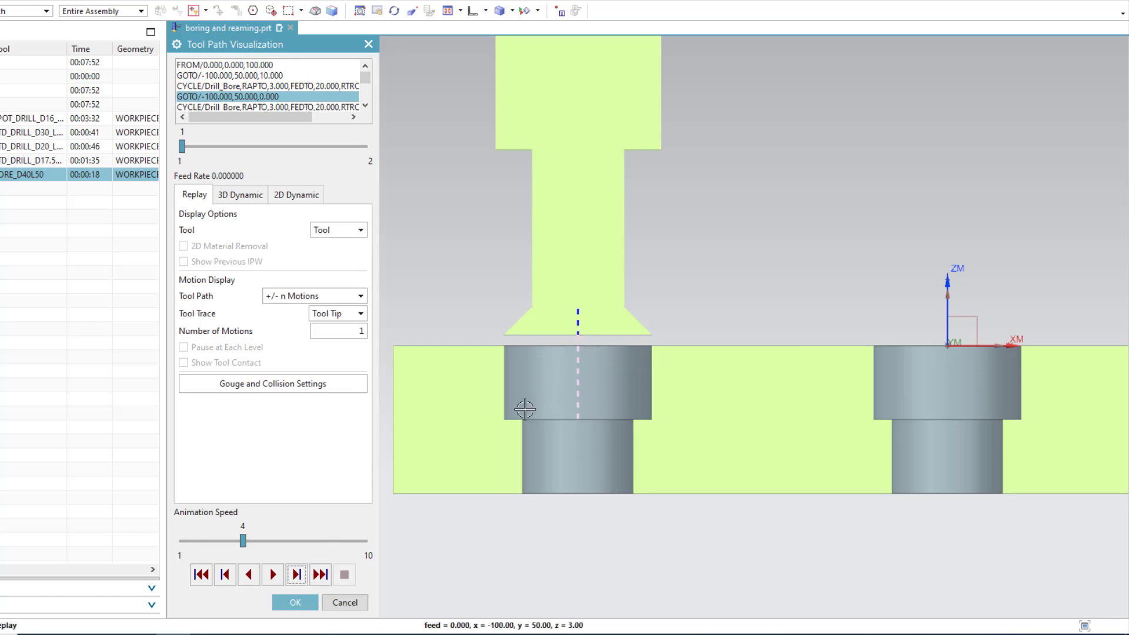
left_click(294, 601)
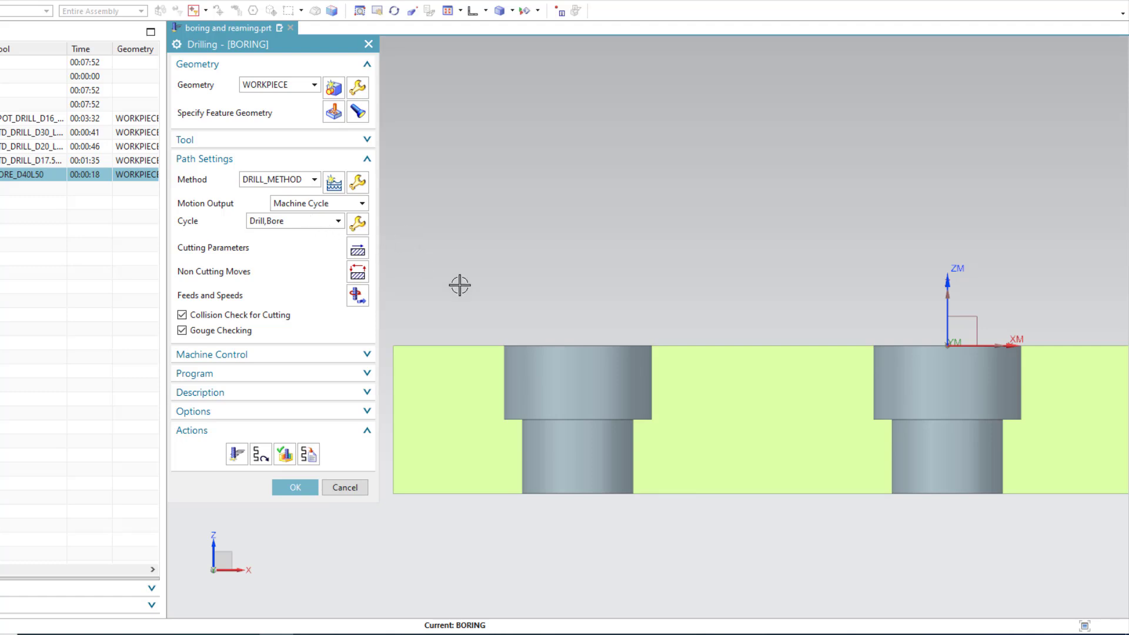
Remove counterbores 2 and 3 from the BORING feature geometry, then regenerate the tool path and accept the operation
scroll(468, 310, "down", 2)
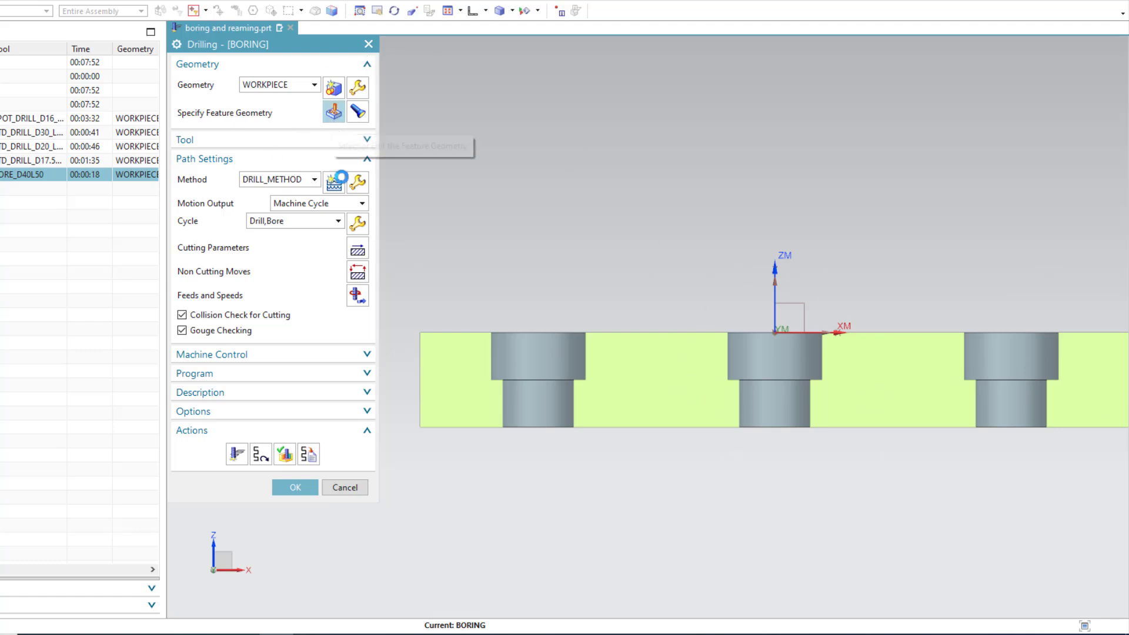
left_click(333, 112)
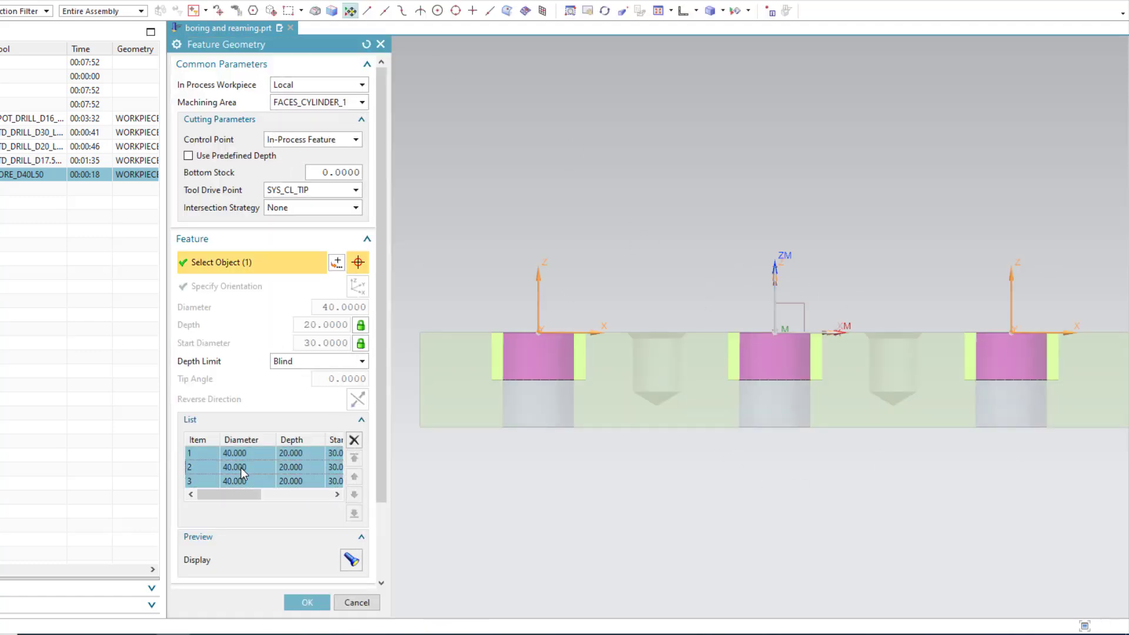
left_click(243, 468)
left_click(243, 481, "shift")
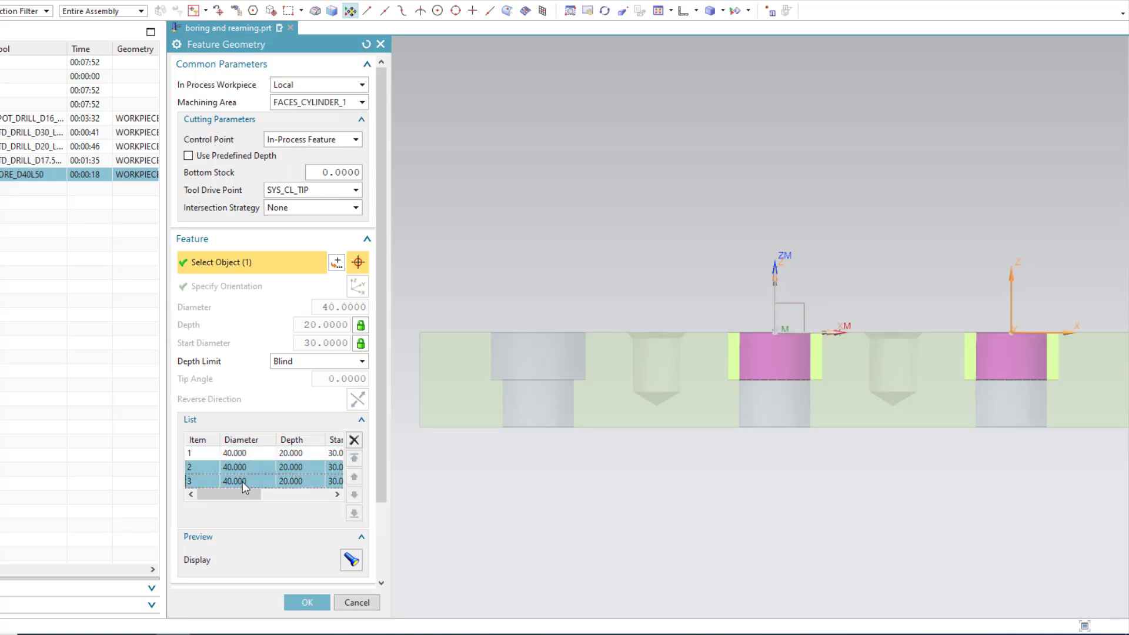
left_click(353, 440)
left_click(307, 602)
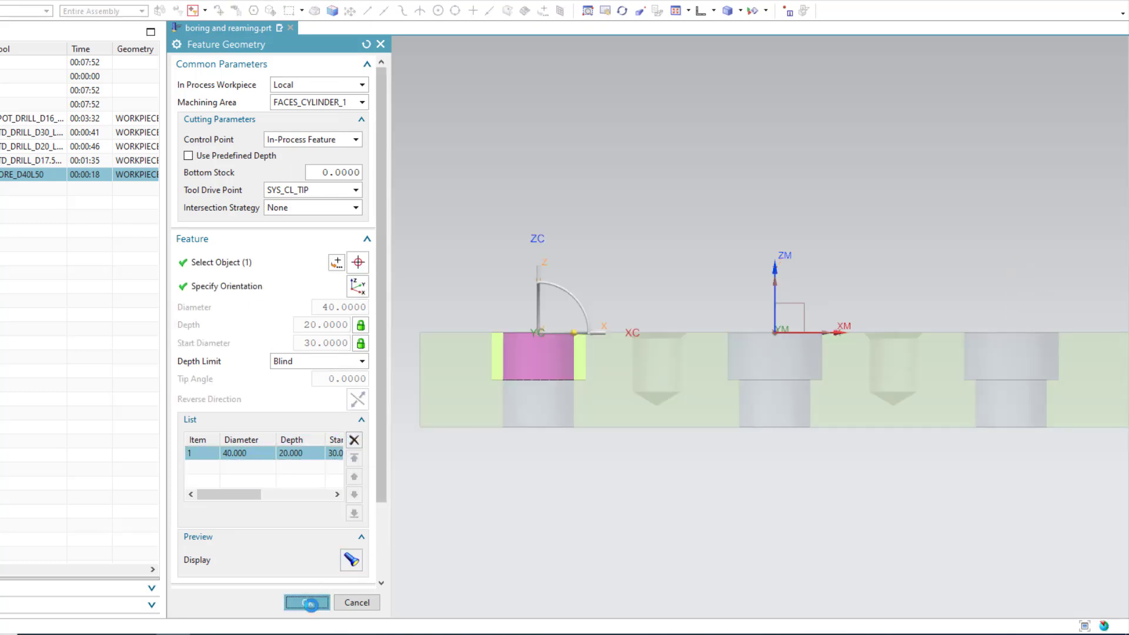
left_click(235, 461)
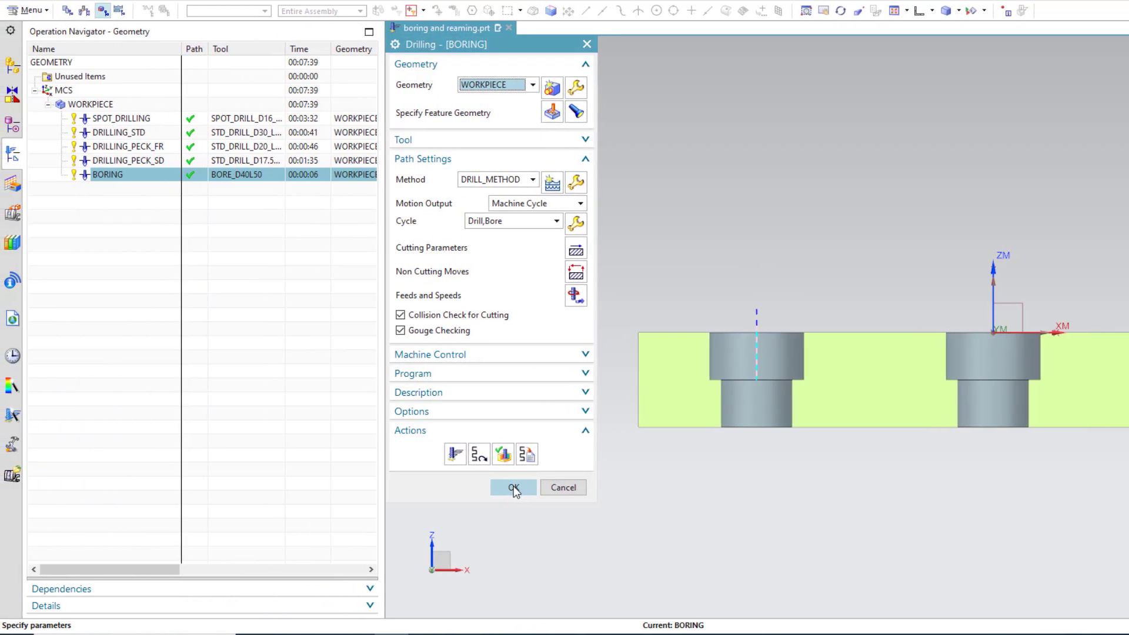
left_click(513, 487)
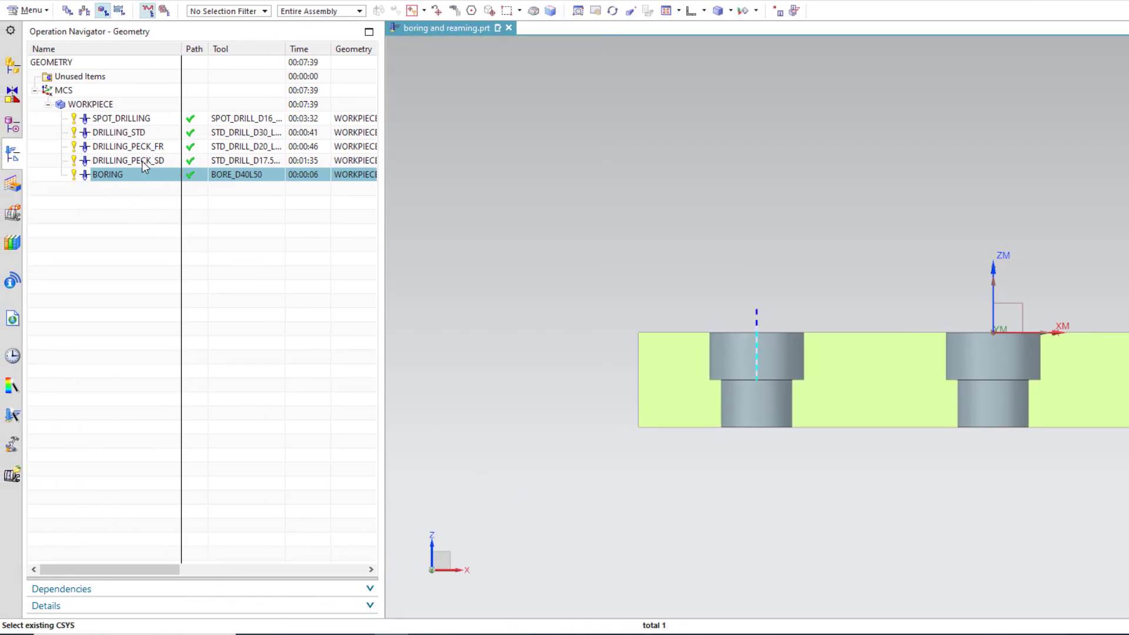
Duplicate the BORING operation directly below the original under WORKPIECE
right_click(131, 175)
left_click(148, 218)
right_click(122, 179)
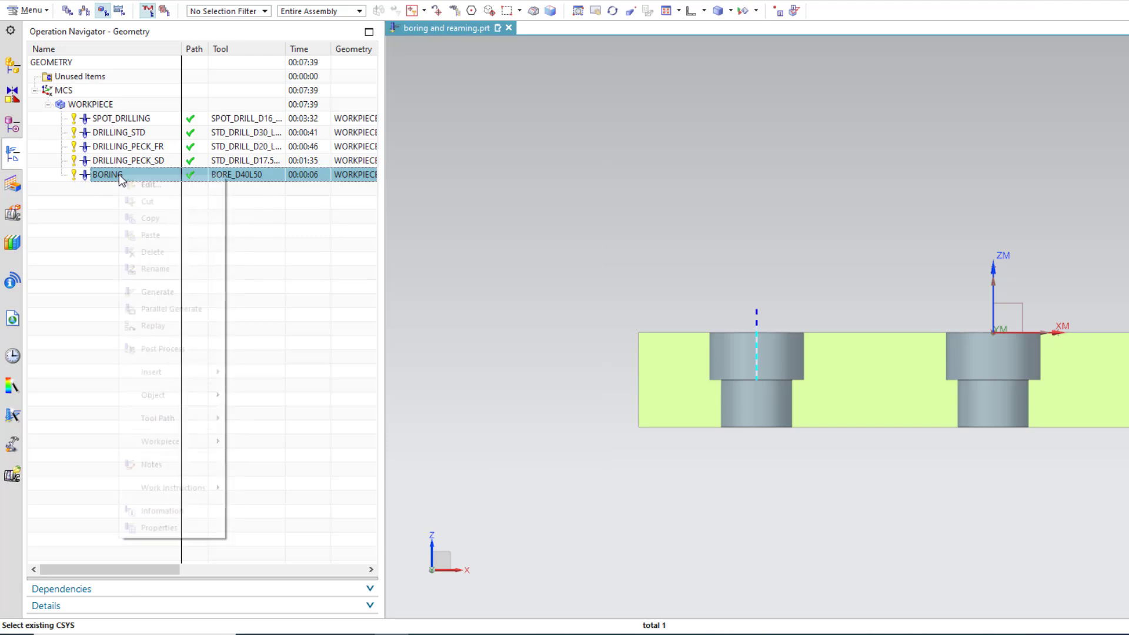
left_click(152, 236)
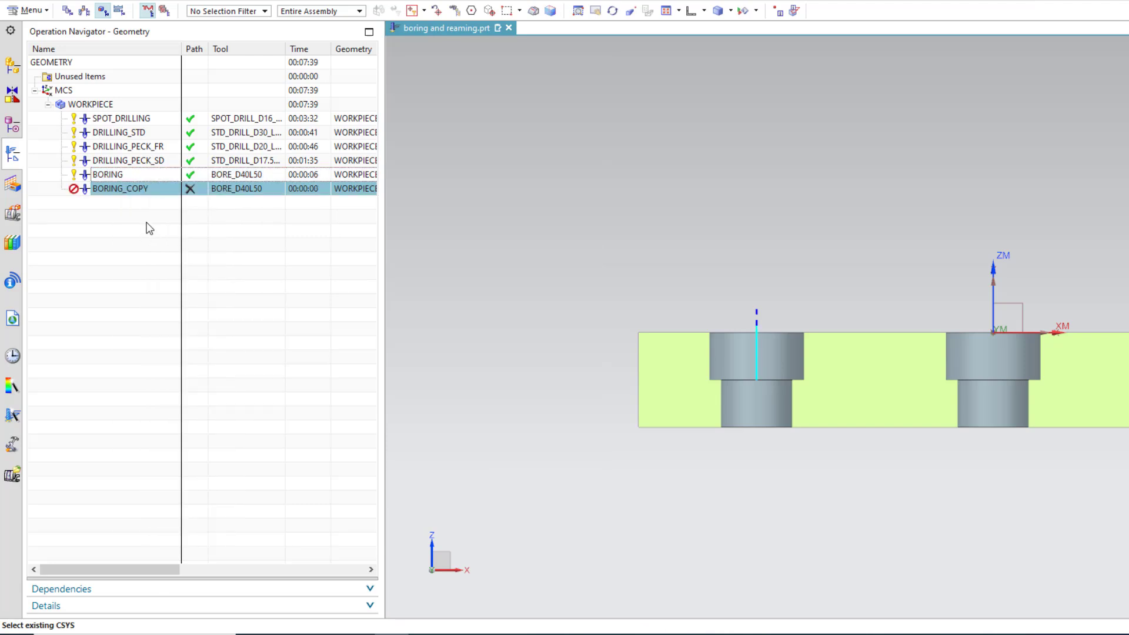
Rename the BORING_COPY operation as BORING_2
left_click(130, 189)
left_click(158, 190)
left_click_drag(159, 190, 130, 192)
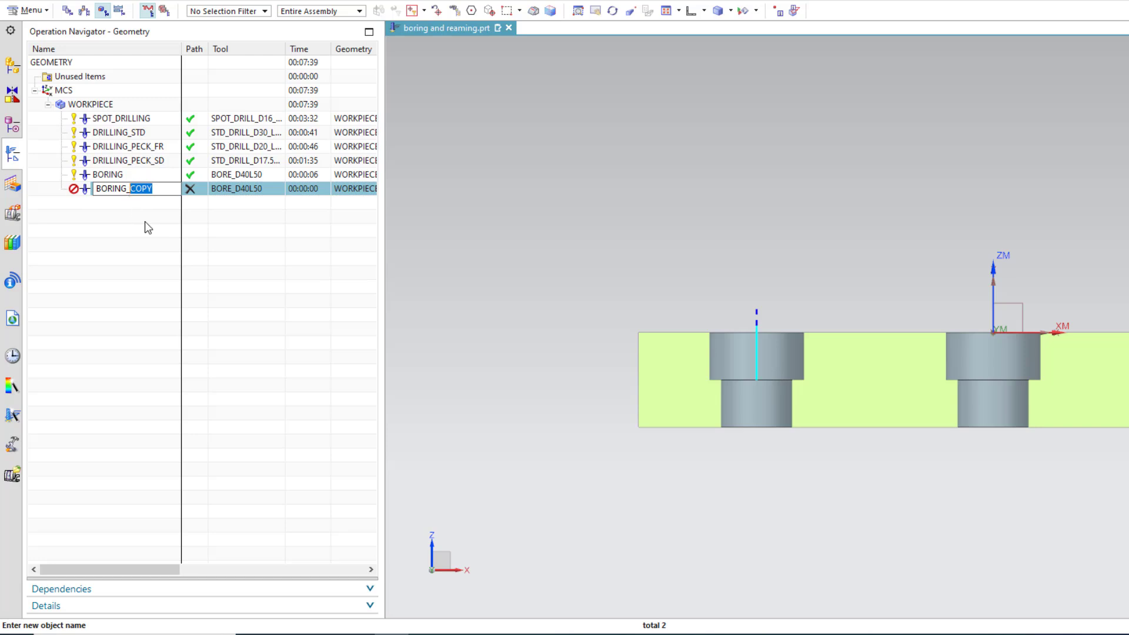
type("2")
key("Return")
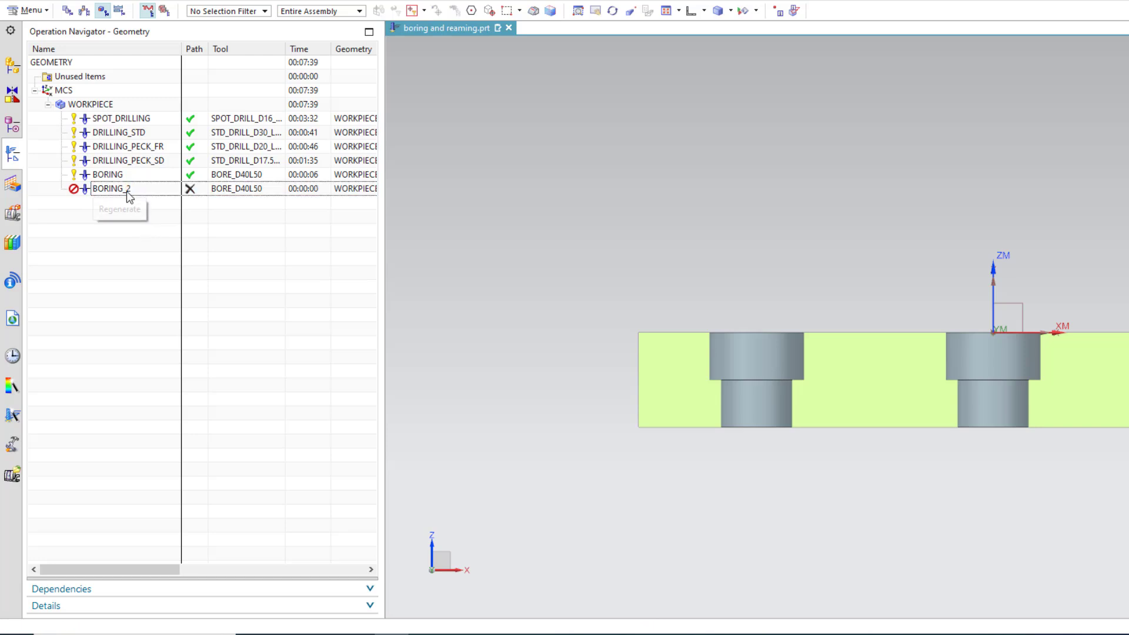
Replace the feature geometry of BORING_2 with the middle counterbored hole, removing the first counterbore
double_click(127, 191)
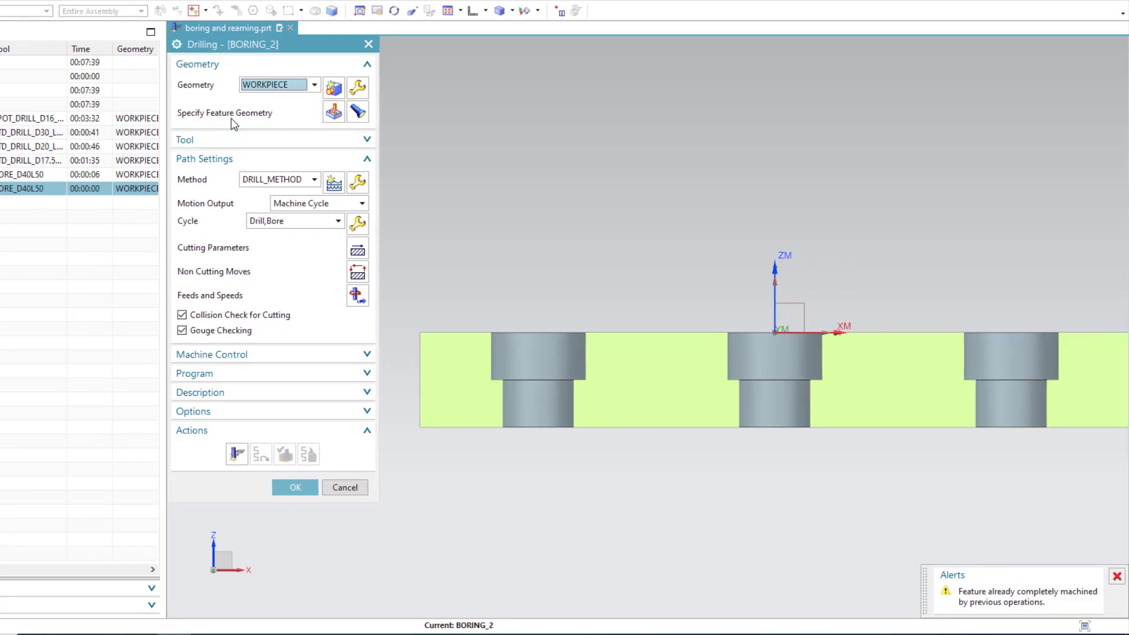
left_click(334, 112)
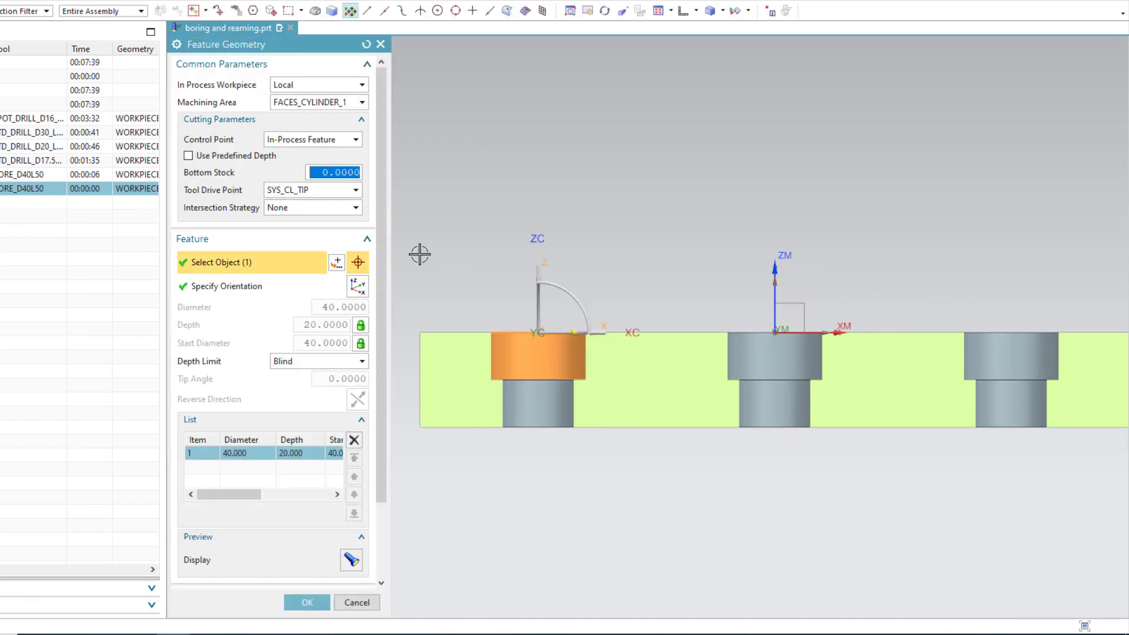
left_click(354, 440)
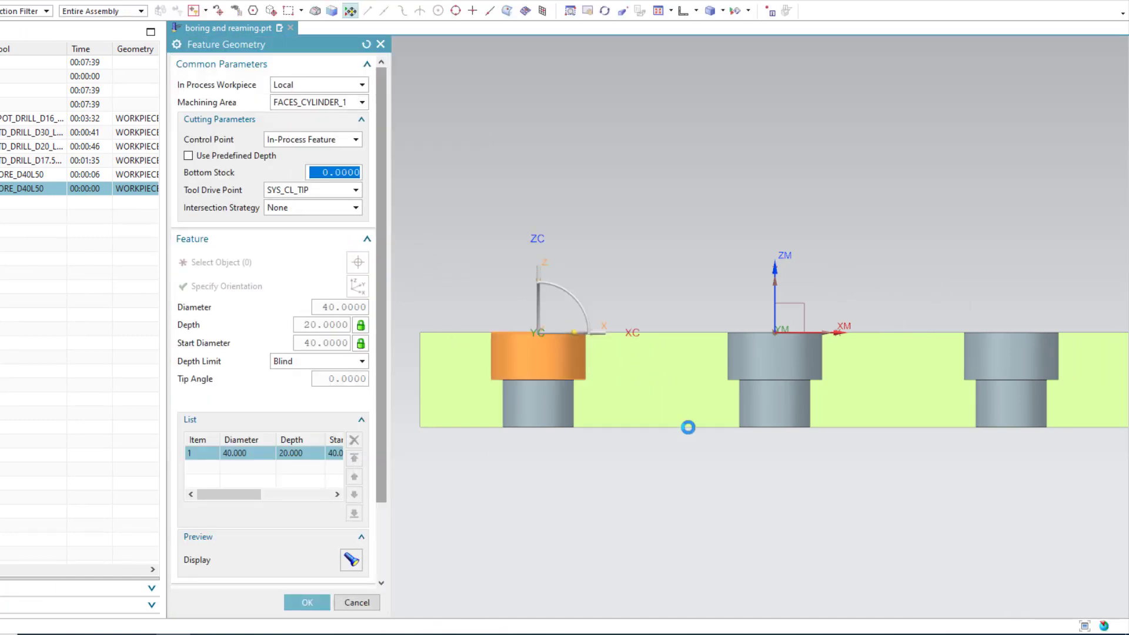
left_click(770, 362)
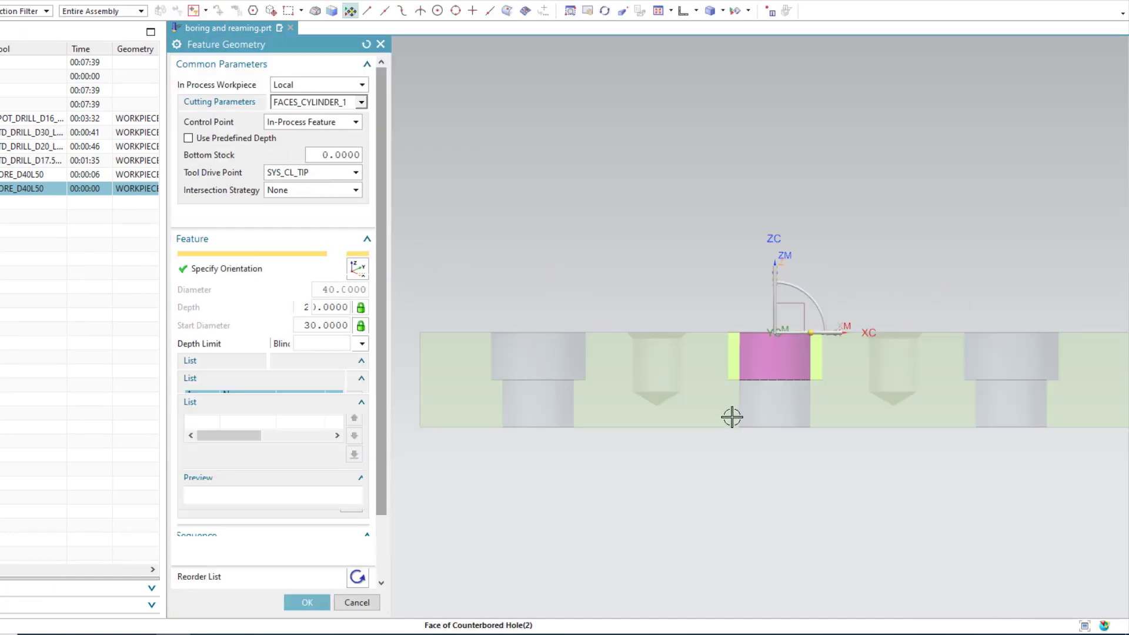
left_click(307, 603)
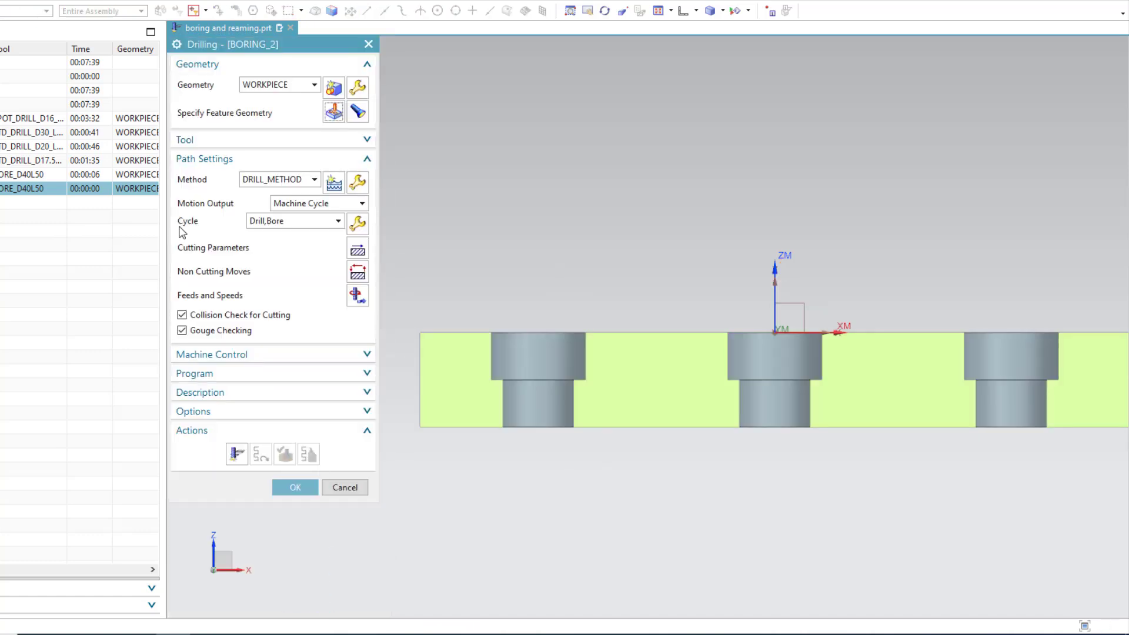
Set the BORING_2 cycle to Drill,Bore,Drag with a 10-second dwell at drilling depth, and generate the tool path
left_click(285, 222)
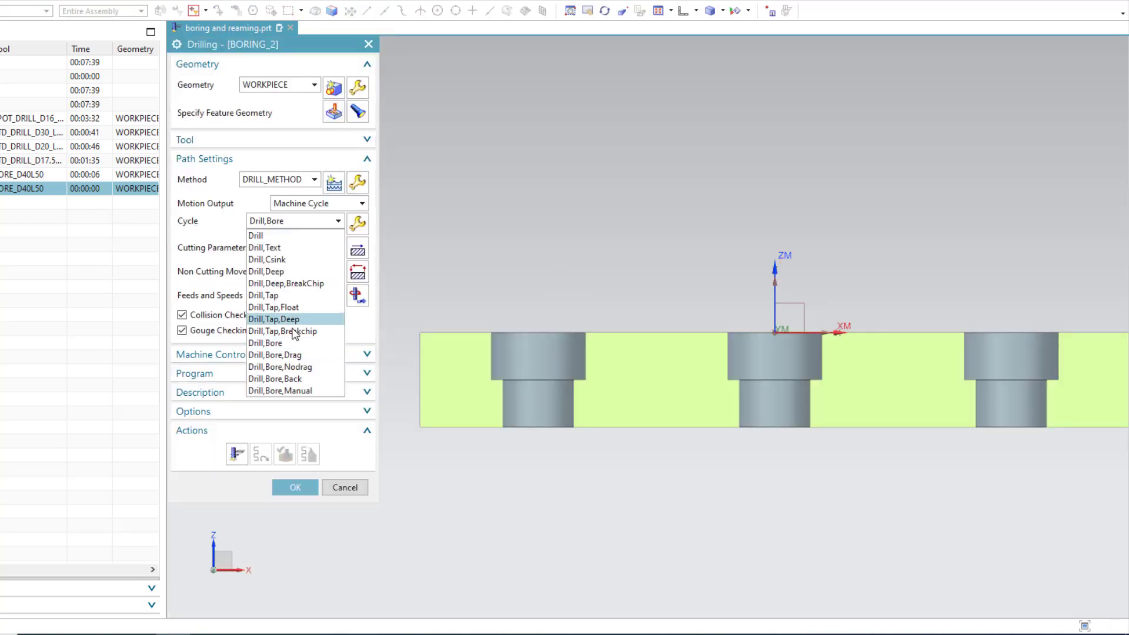
left_click(302, 355)
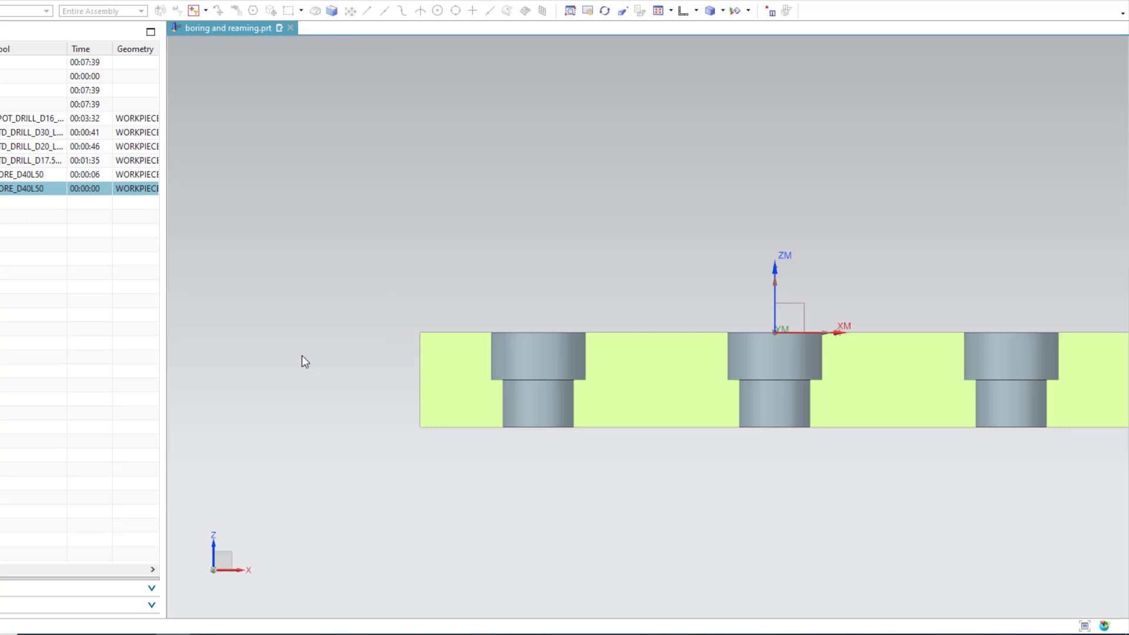
left_click(193, 87)
left_click(192, 87)
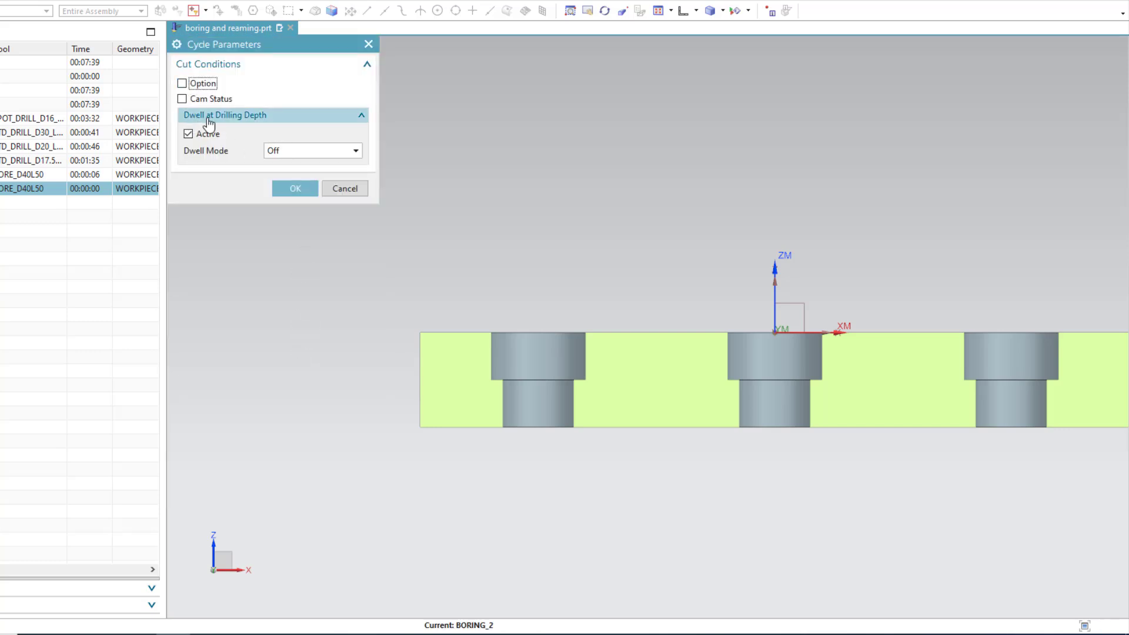
left_click(283, 152)
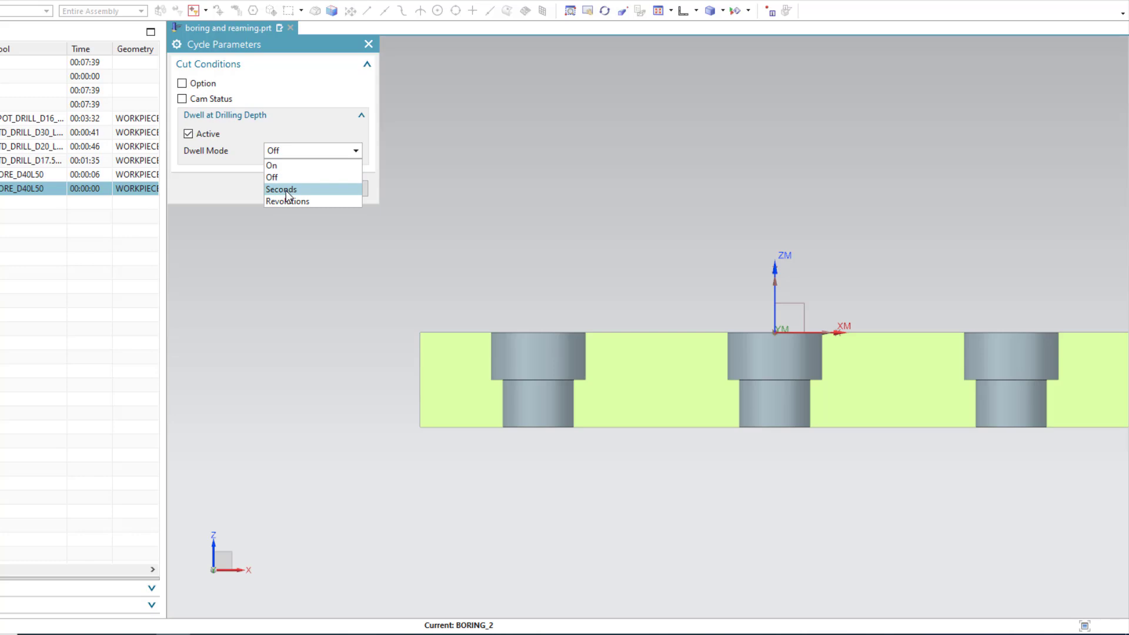
left_click(287, 189)
left_click(295, 205)
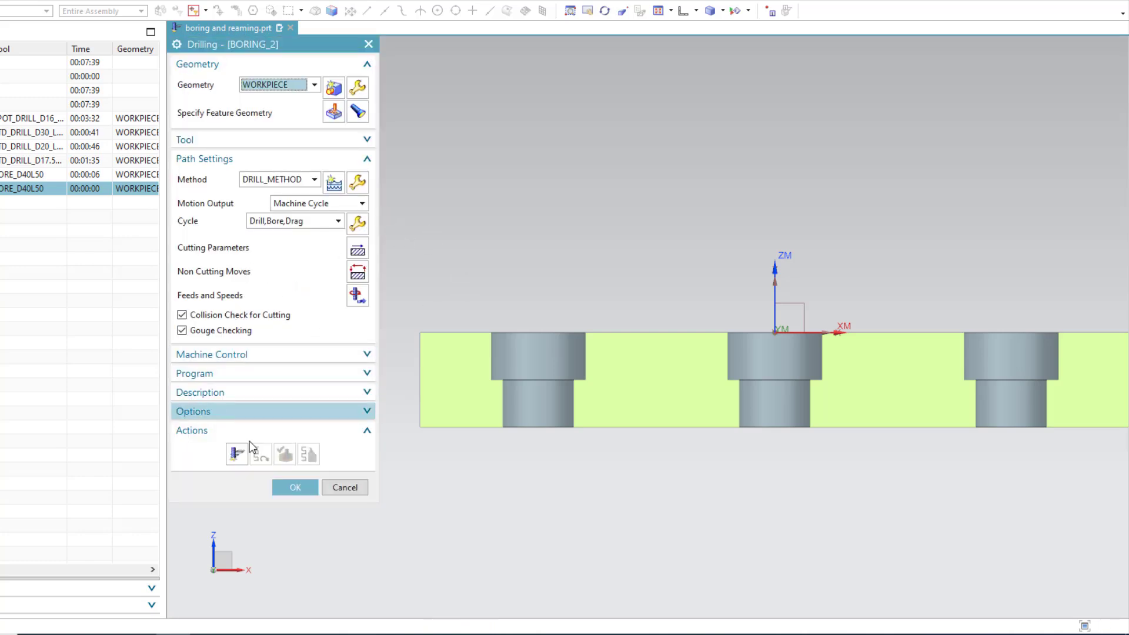
left_click(238, 458)
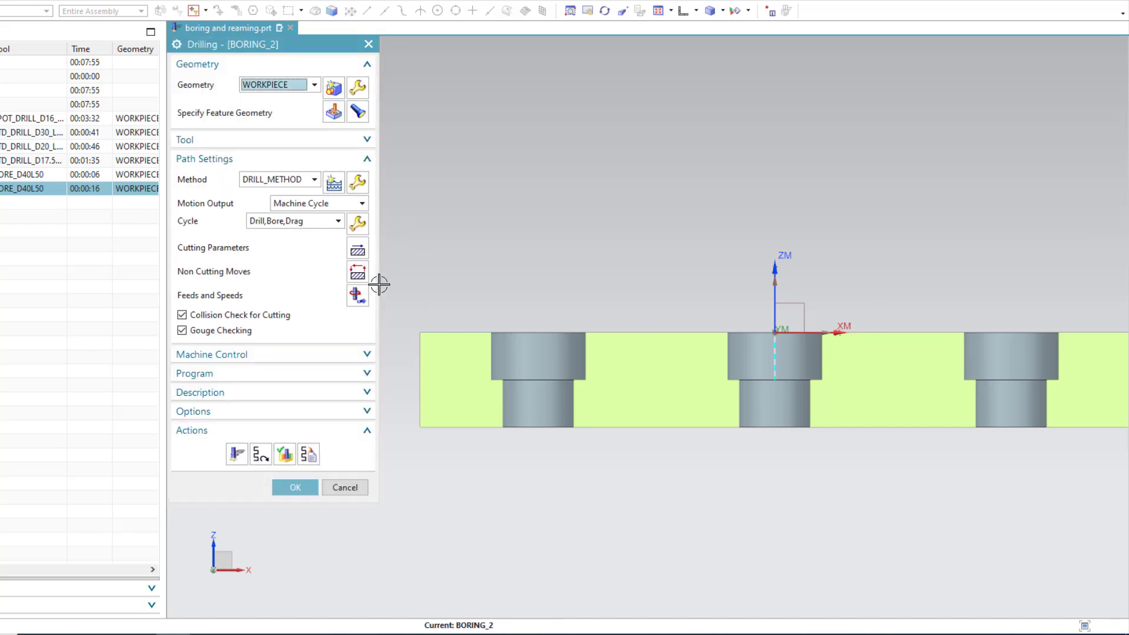
Check the extend path offsets in BORING_2's cutting parameters and leave them without changes
left_click(358, 250)
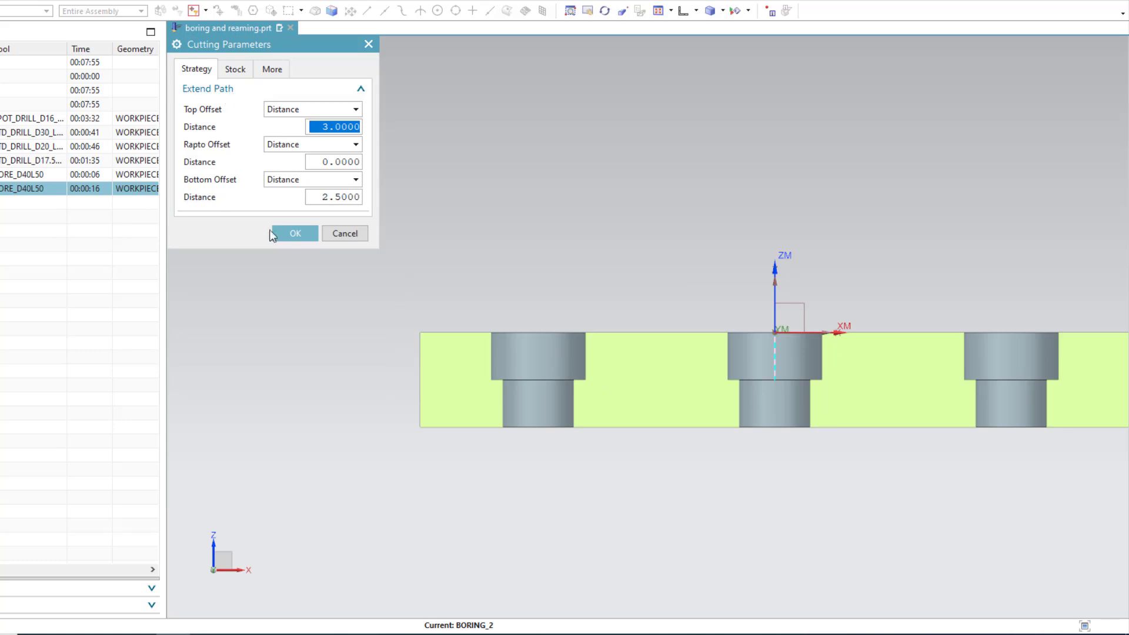
left_click(271, 69)
left_click(204, 70)
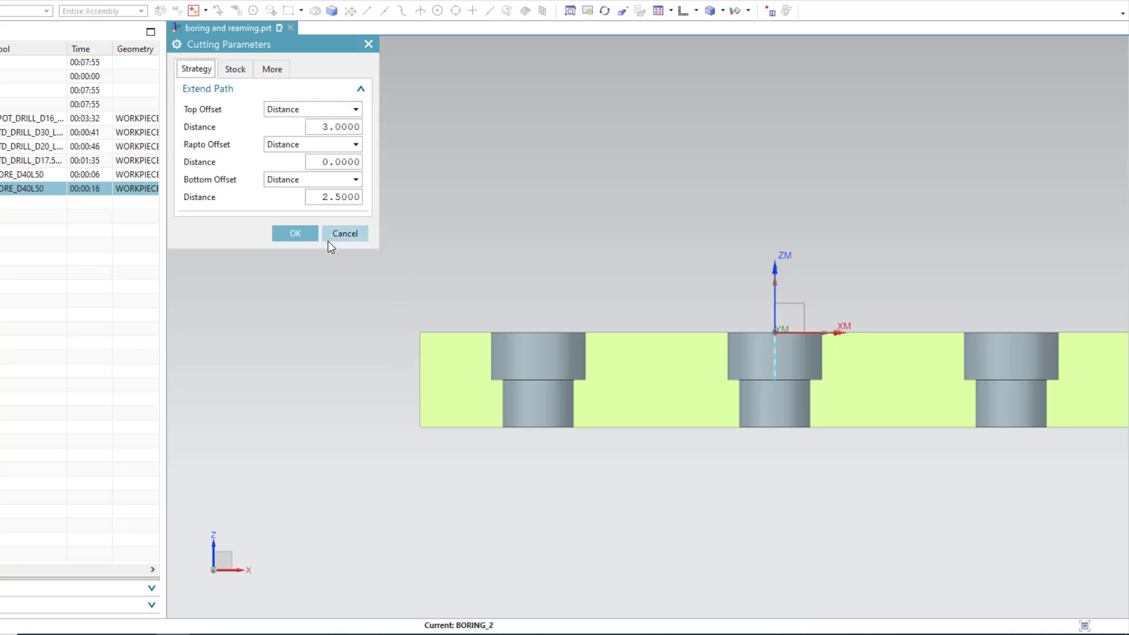
left_click(336, 238)
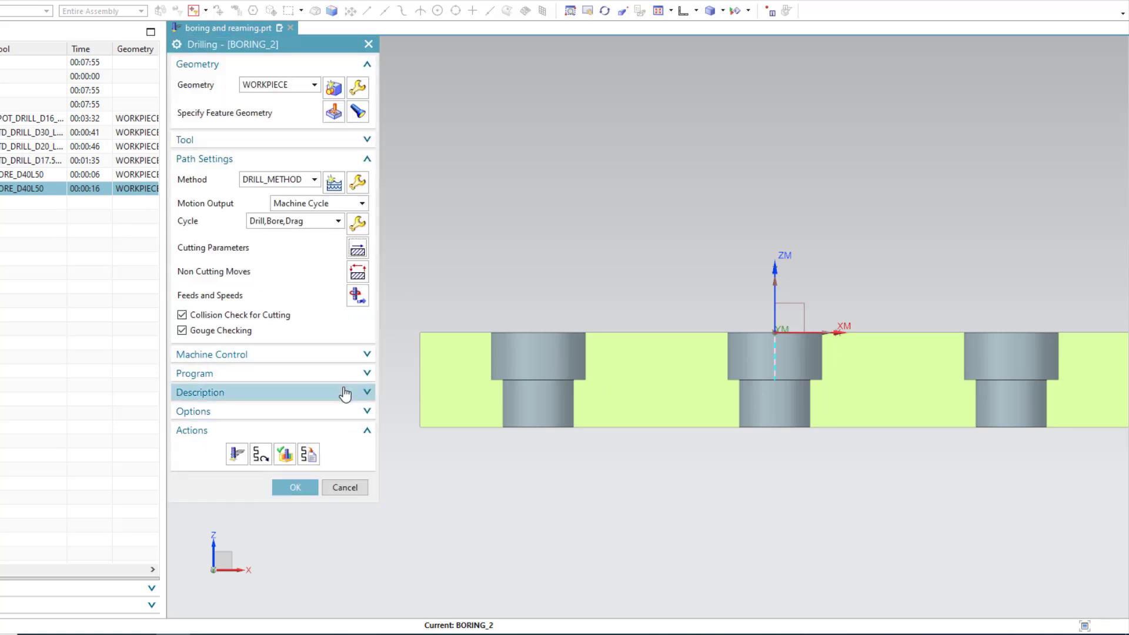
Verify BORING_2 by stepping through the tool motions at the middle counterbore, from approach to full depth and retract
left_click(284, 454)
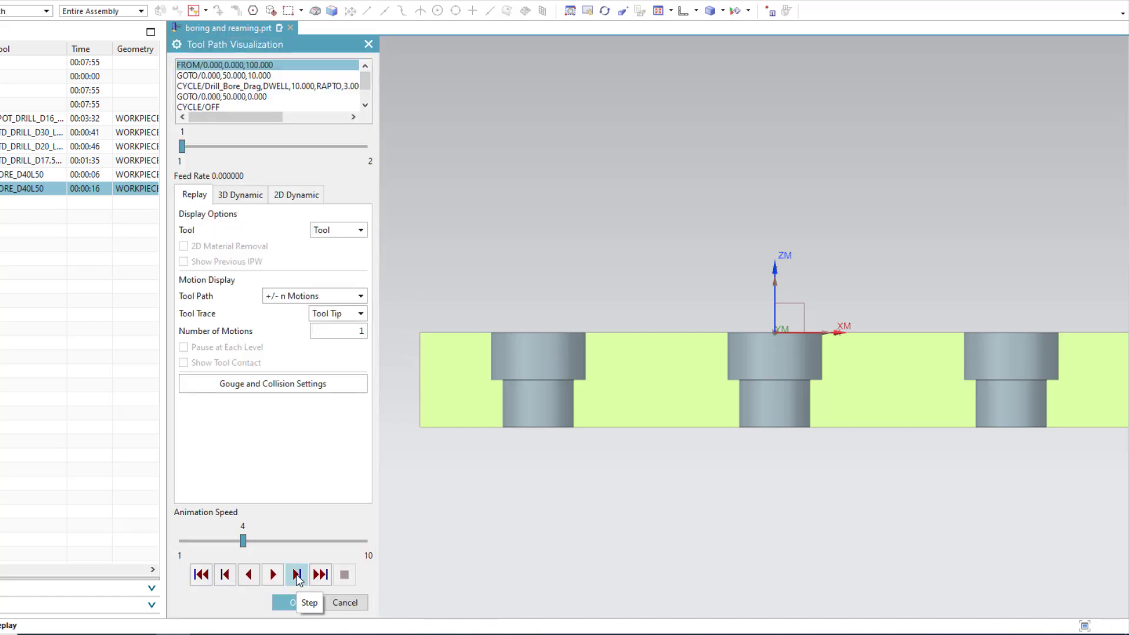
left_click(297, 575)
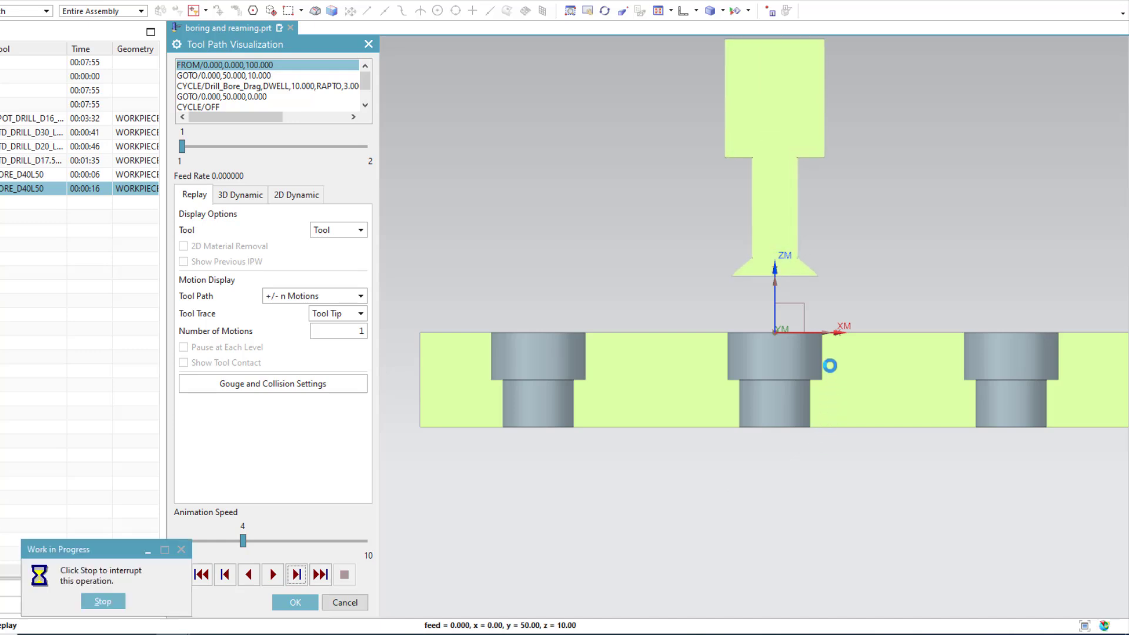
scroll(827, 353, "up", 3)
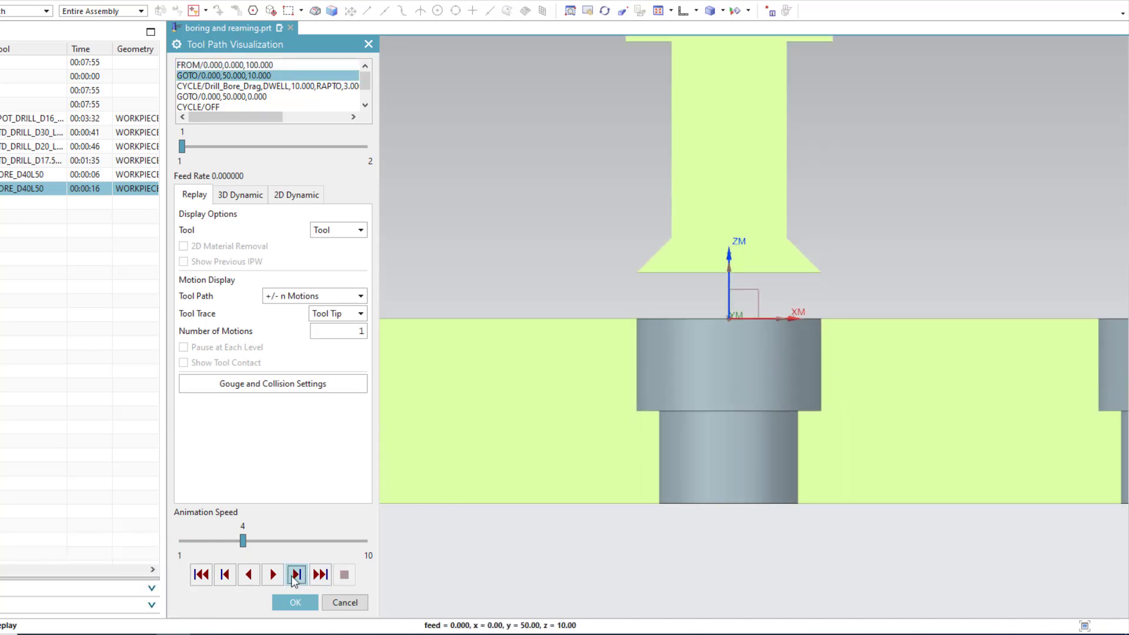
left_click(292, 575)
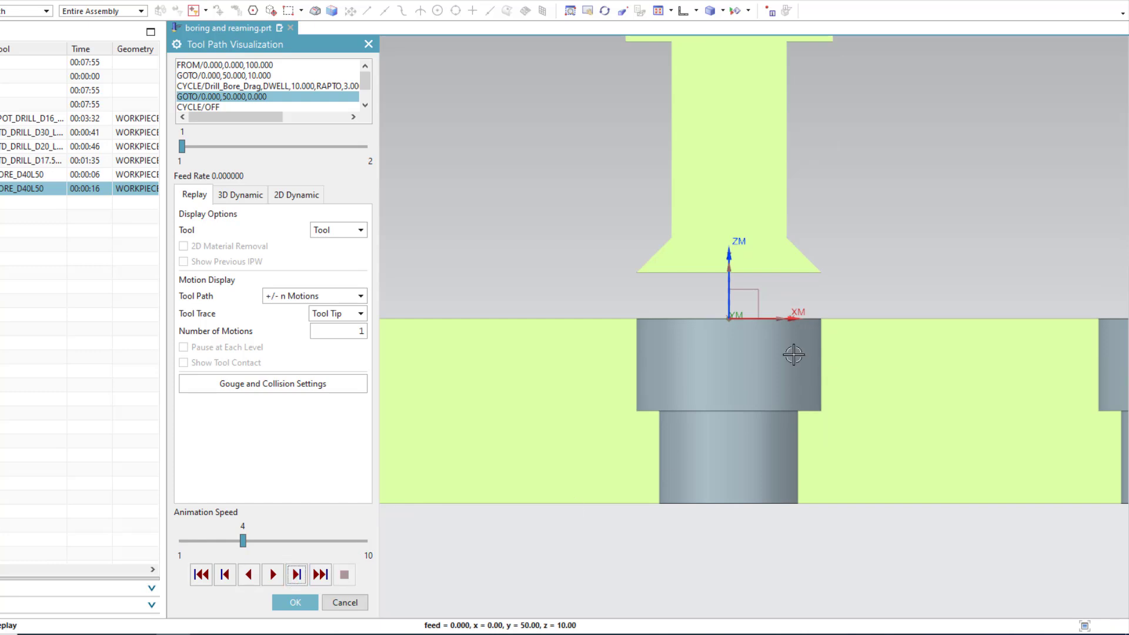
scroll(714, 391, "up", 4)
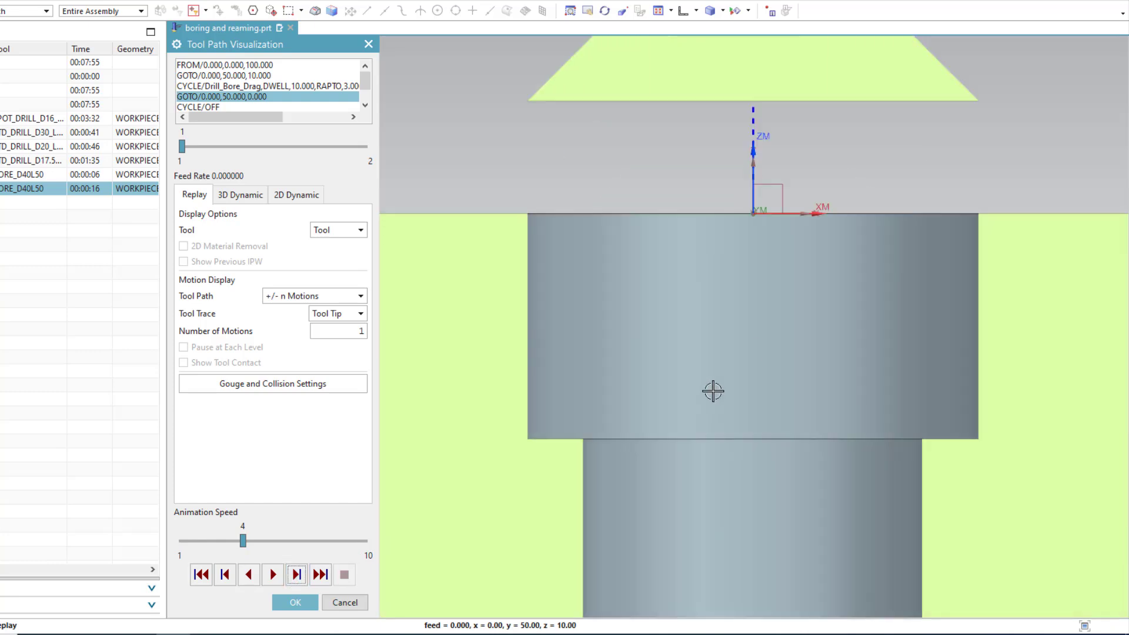
left_click(298, 575)
left_click(304, 576)
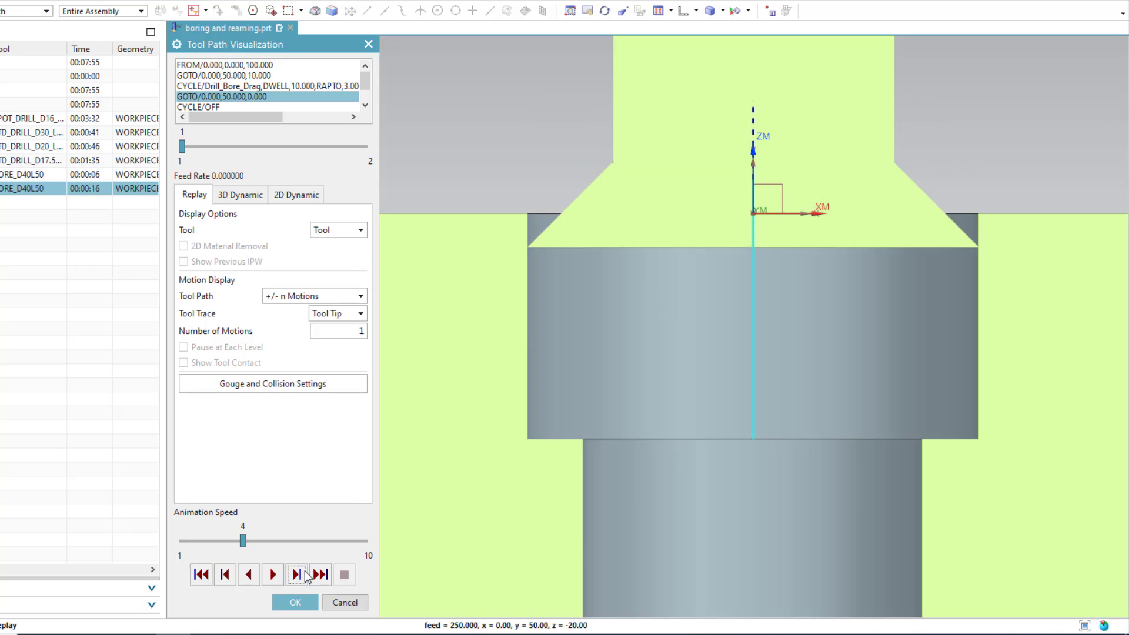
left_click(304, 575)
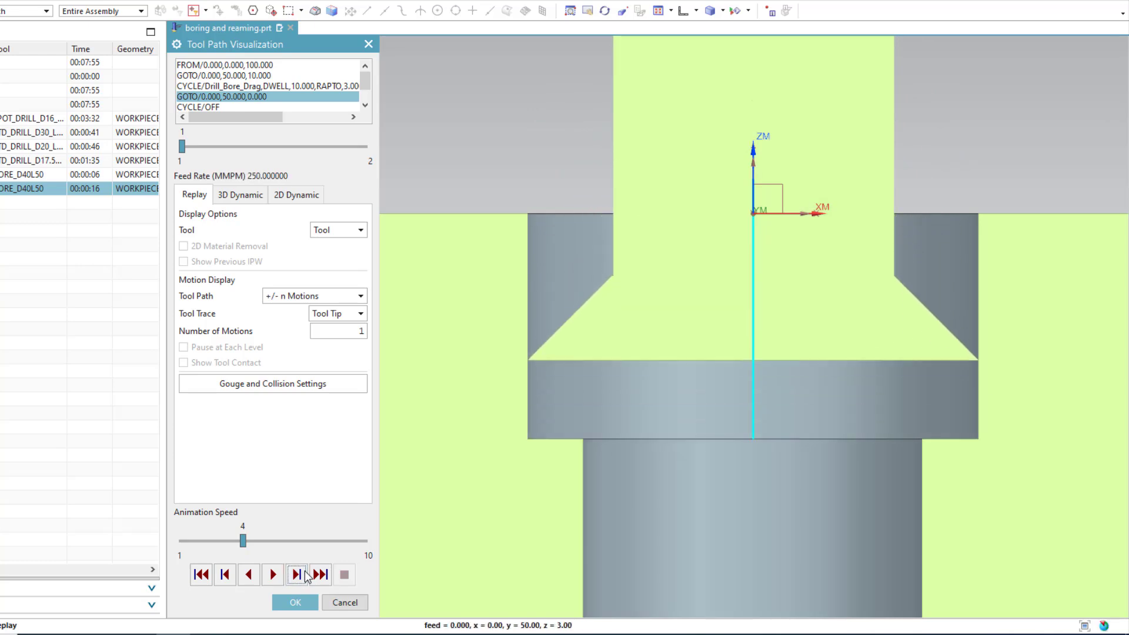
scroll(771, 285, "down", 2)
scroll(830, 180, "down", 2)
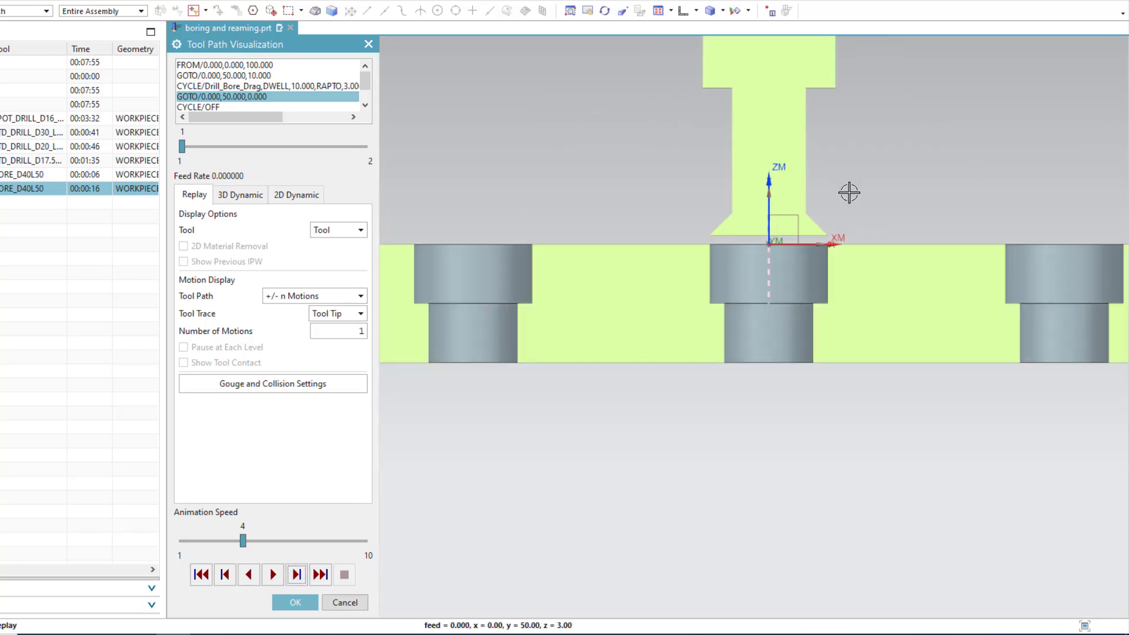
left_click(295, 602)
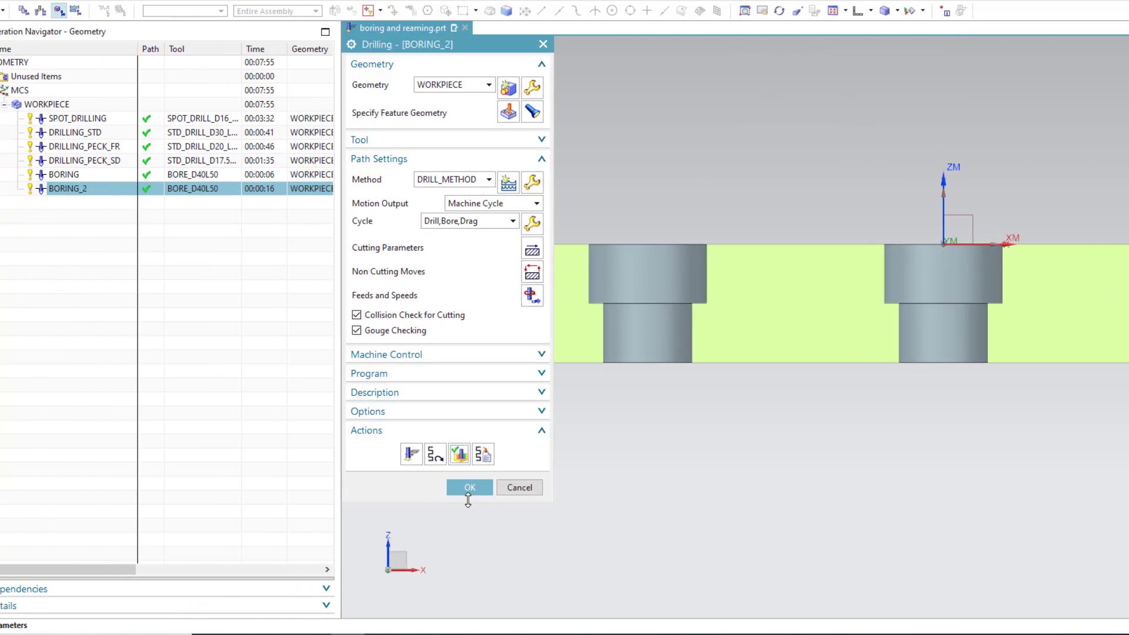
Accept BORING_2, post-process it with MILL_3_AXIS, and highlight the G86 boring cycle block in the listed G-code
left_click(308, 491)
right_click(122, 193)
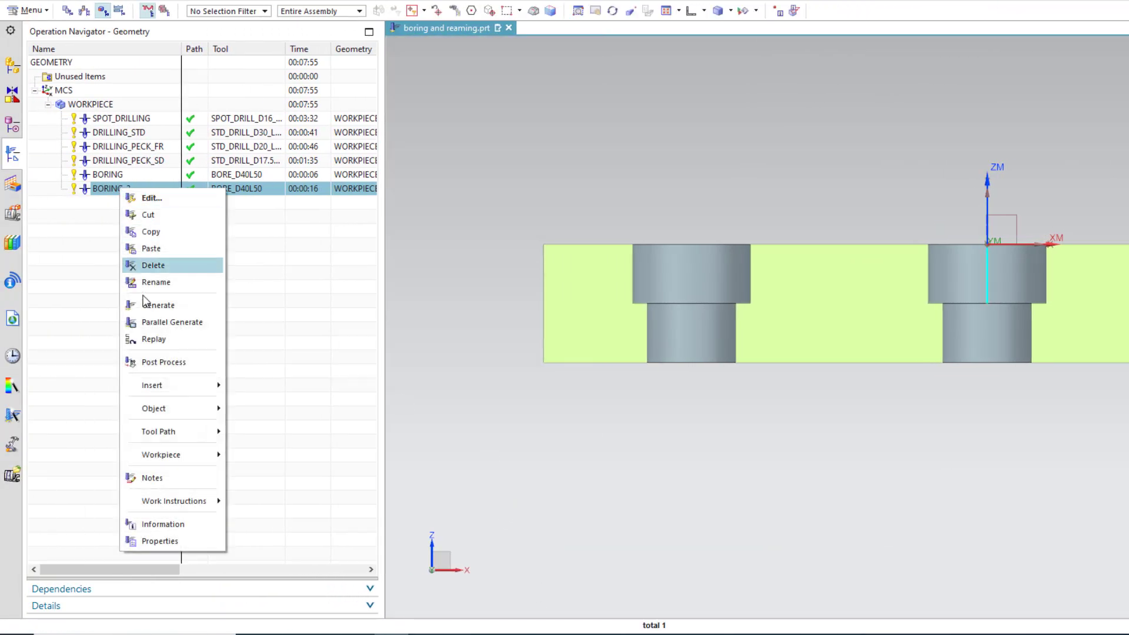
left_click(157, 363)
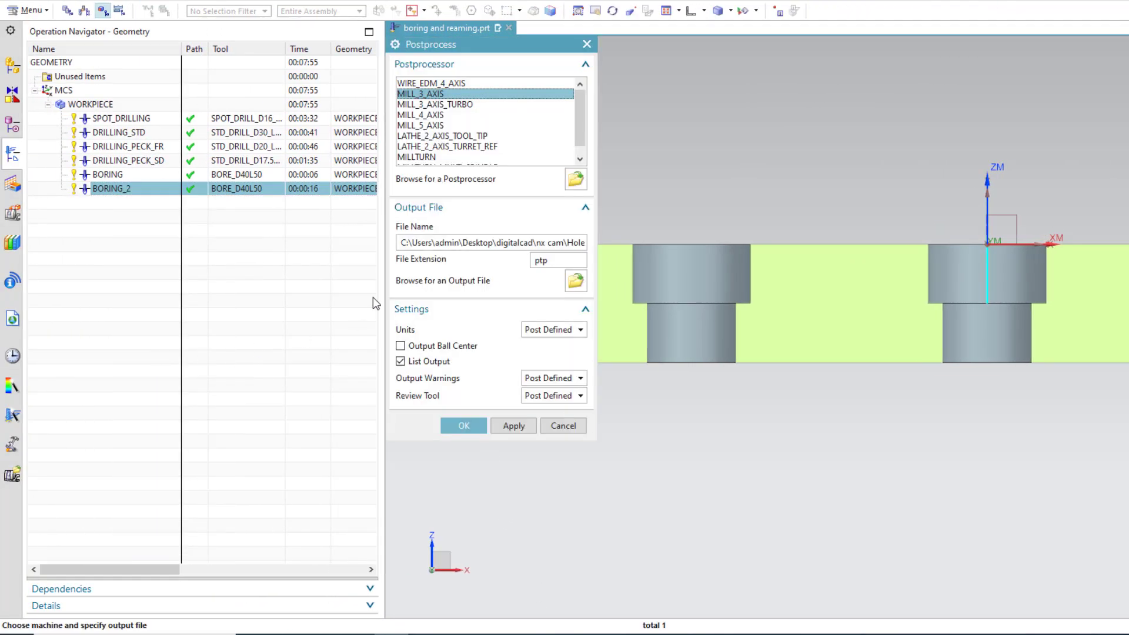
left_click(458, 427)
left_click(605, 313)
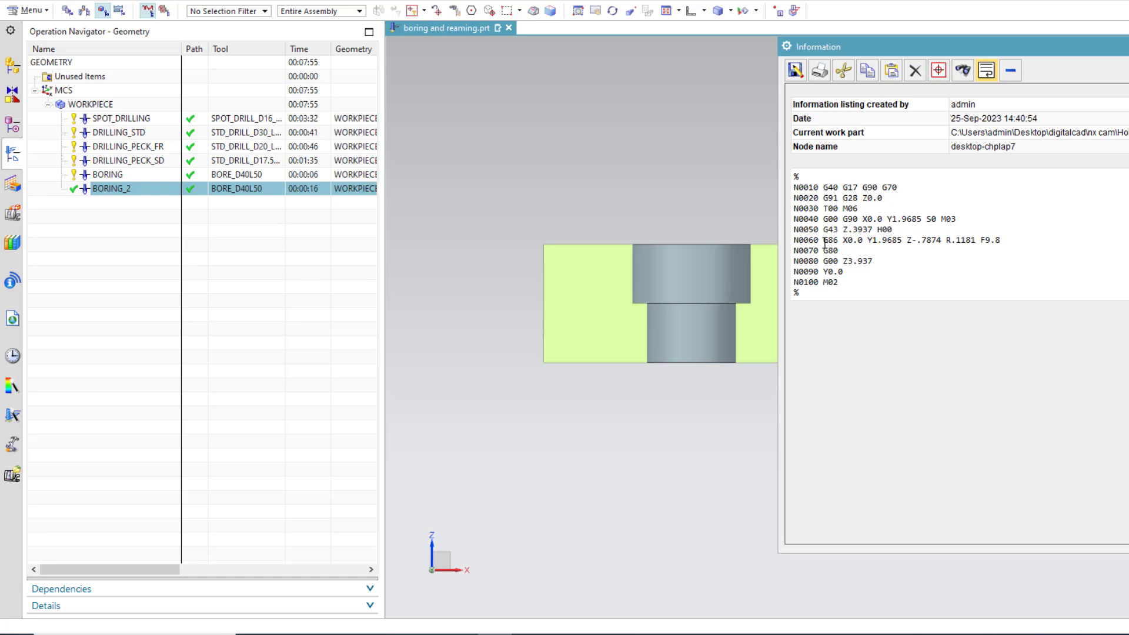
left_click_drag(823, 241, 1013, 242)
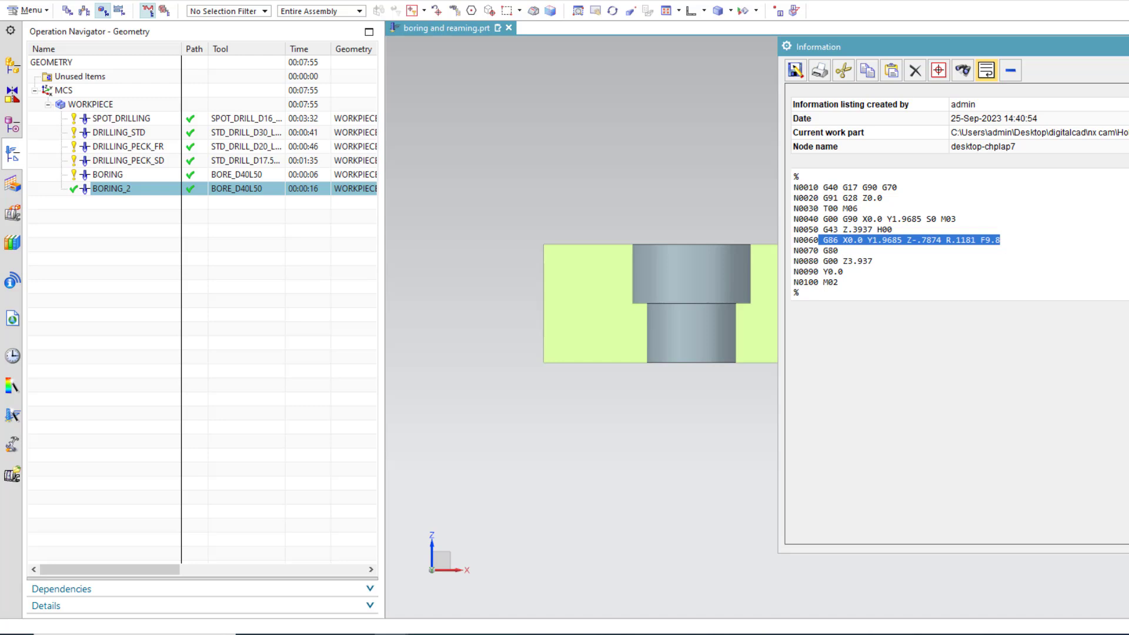
Reopen BORING_2 to check the dwell settings of its Drill,Bore,Drag cycle, and close the operation
double_click(132, 188)
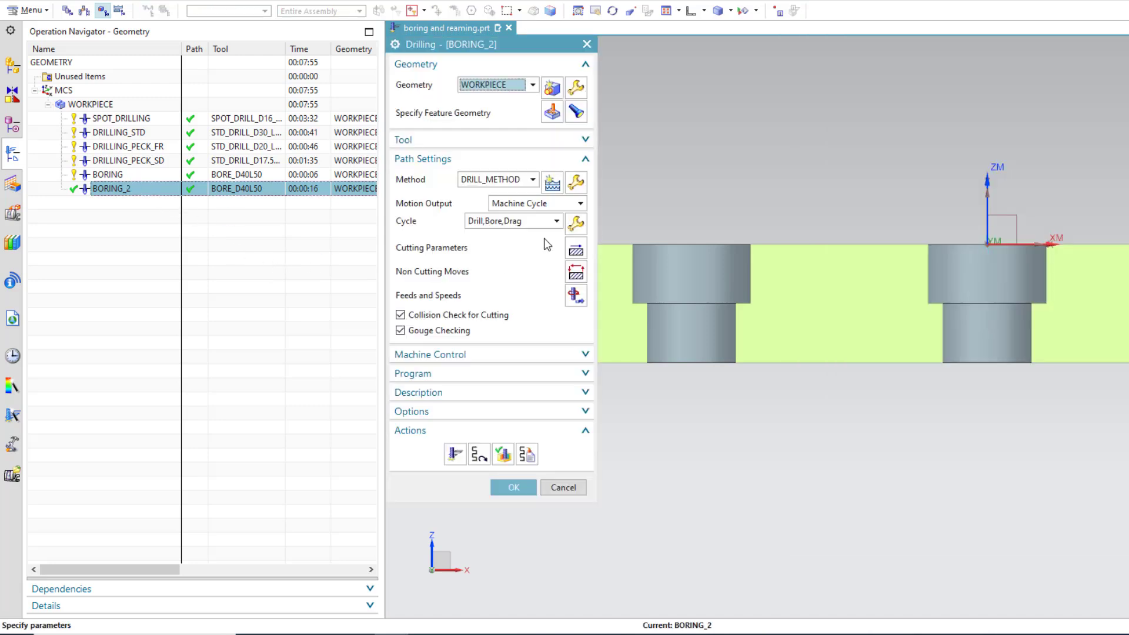
left_click(577, 232)
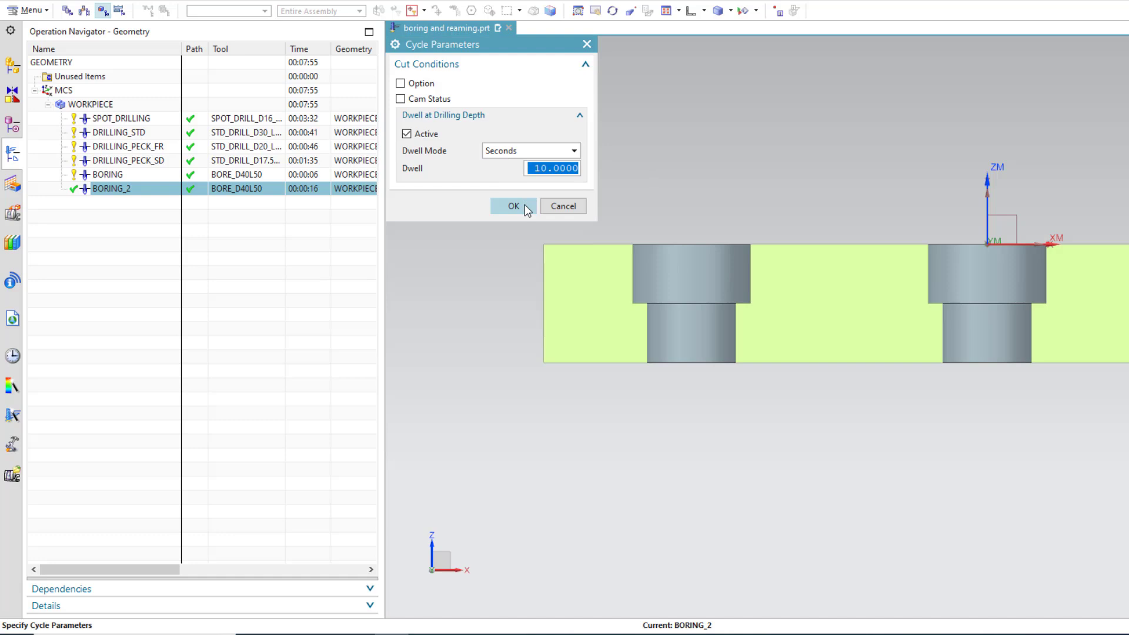
left_click(525, 206)
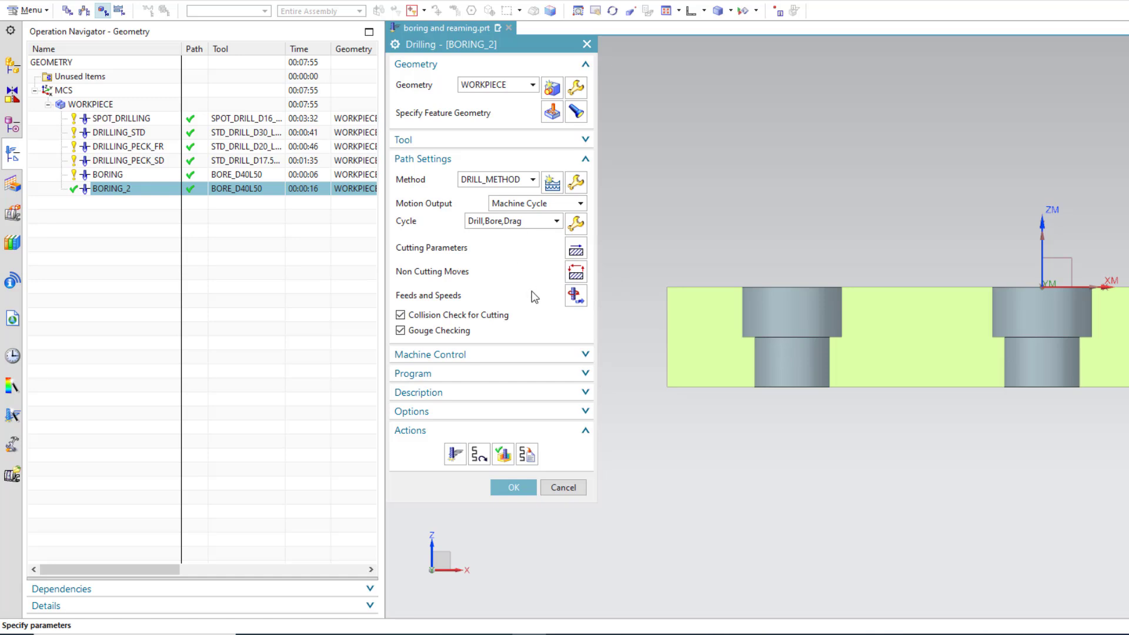
left_click(514, 487)
Duplicate the BORING_2 operation directly below it under WORKPIECE
right_click(134, 194)
left_click(169, 234)
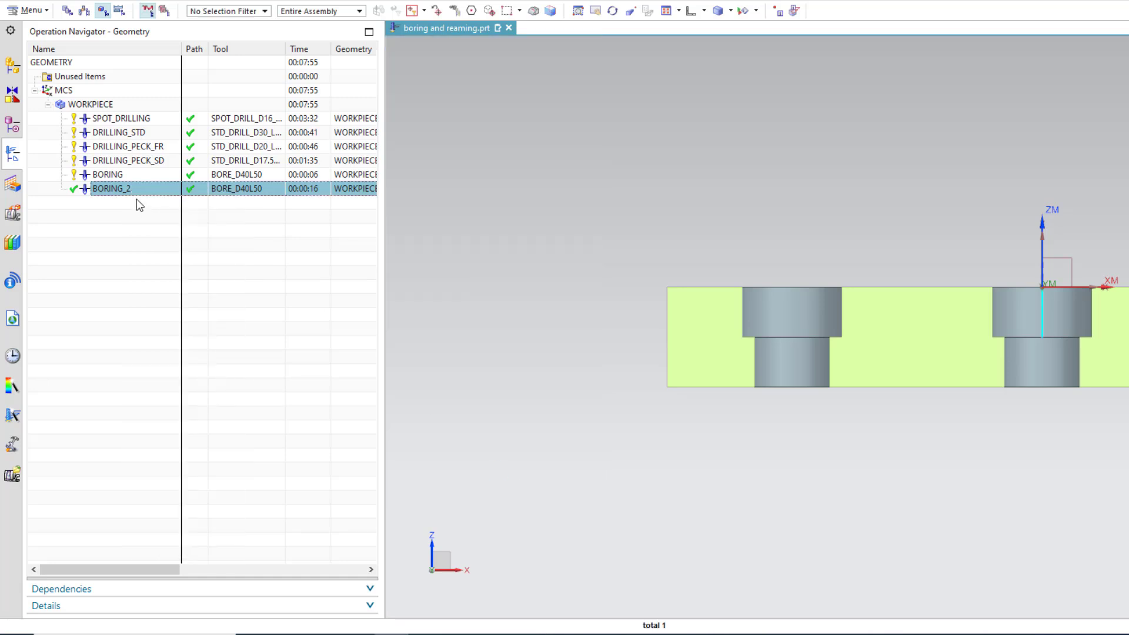
right_click(130, 188)
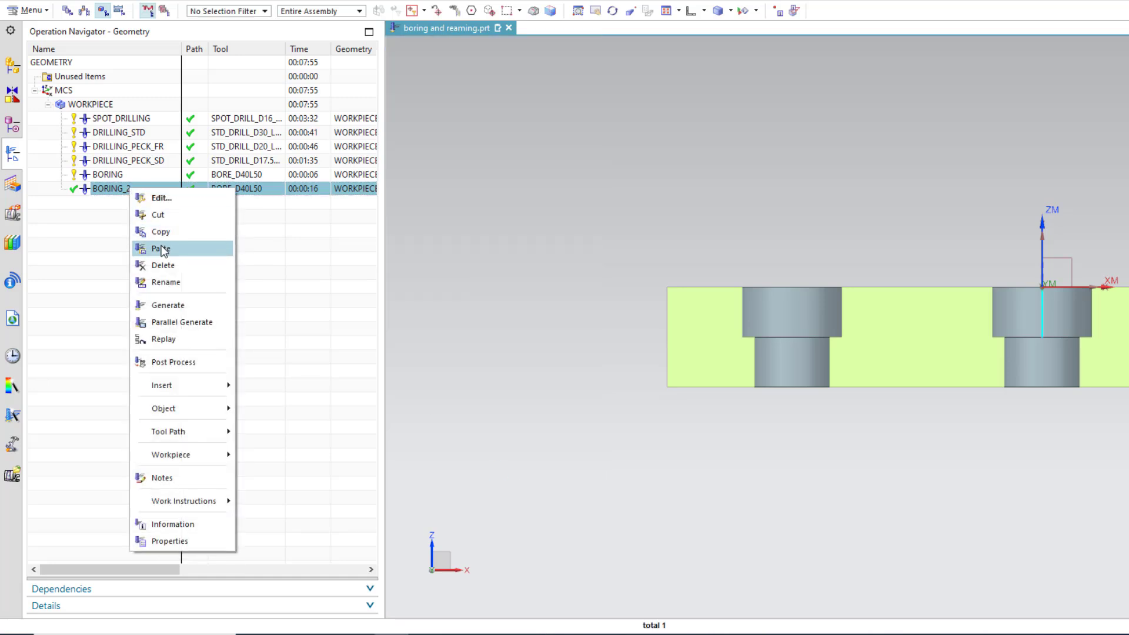
left_click(161, 249)
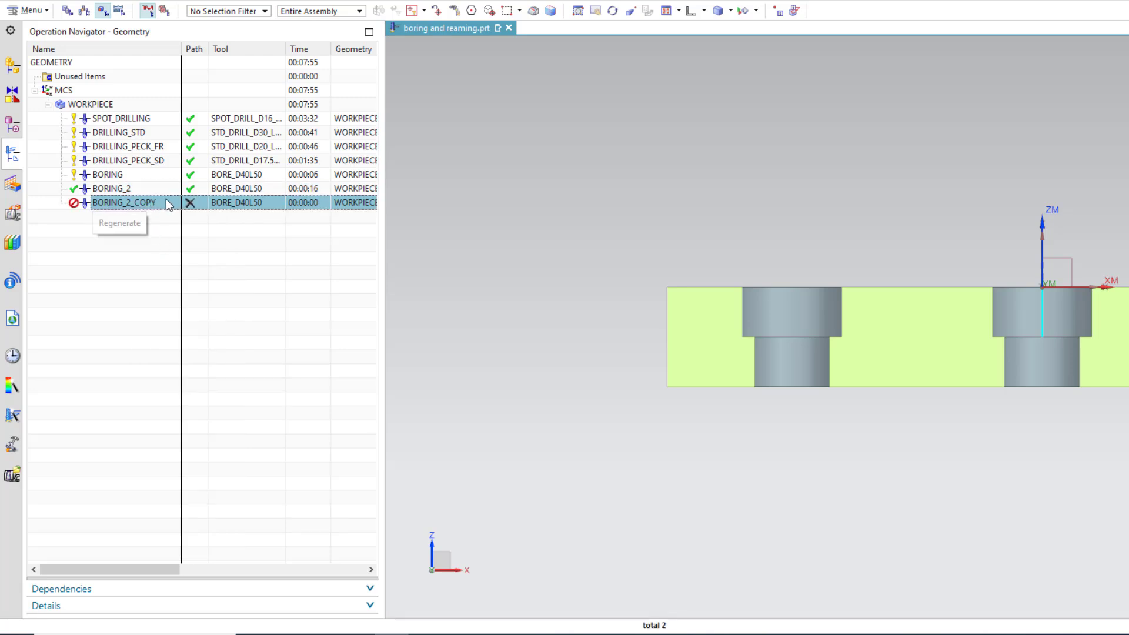
Rename the copied operation BORING_2_COPY as BORING_3
left_click(167, 202)
left_click_drag(167, 201, 133, 204)
type("3")
key("Return")
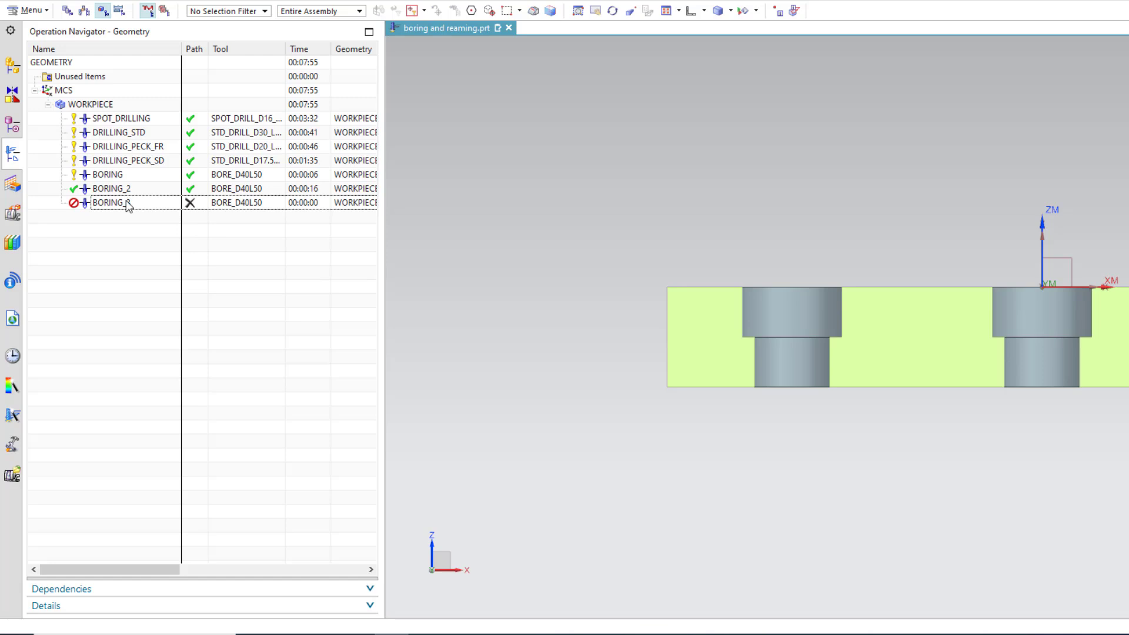
Replace BORING_3's feature geometry with the 40 mm counterbore of the stepped hole at the plate's +X end
double_click(129, 204)
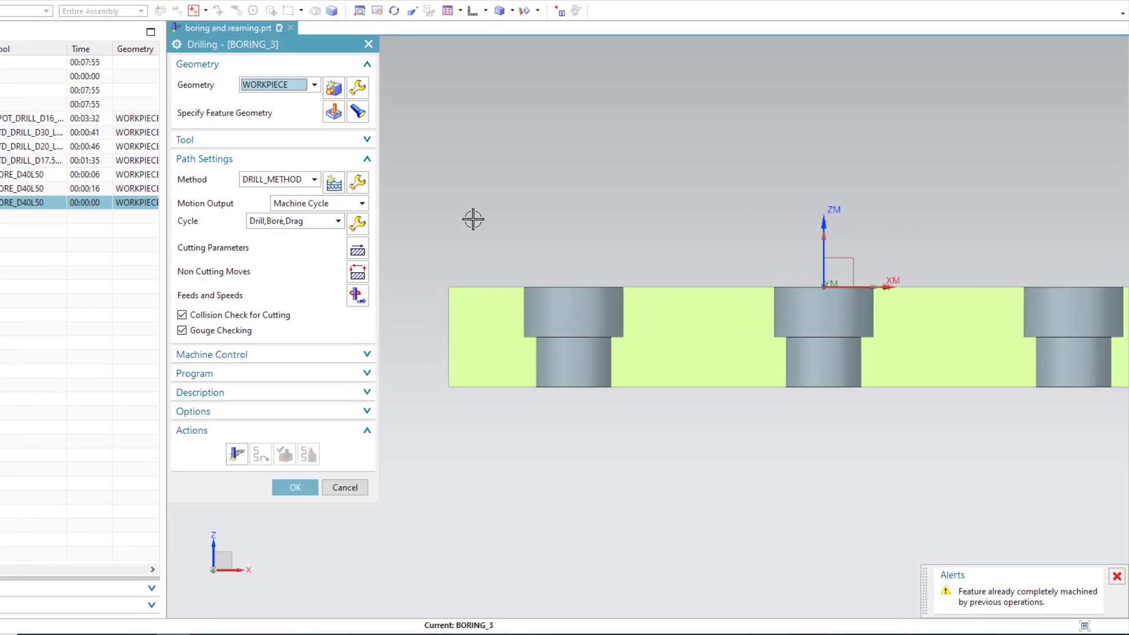
left_click(334, 112)
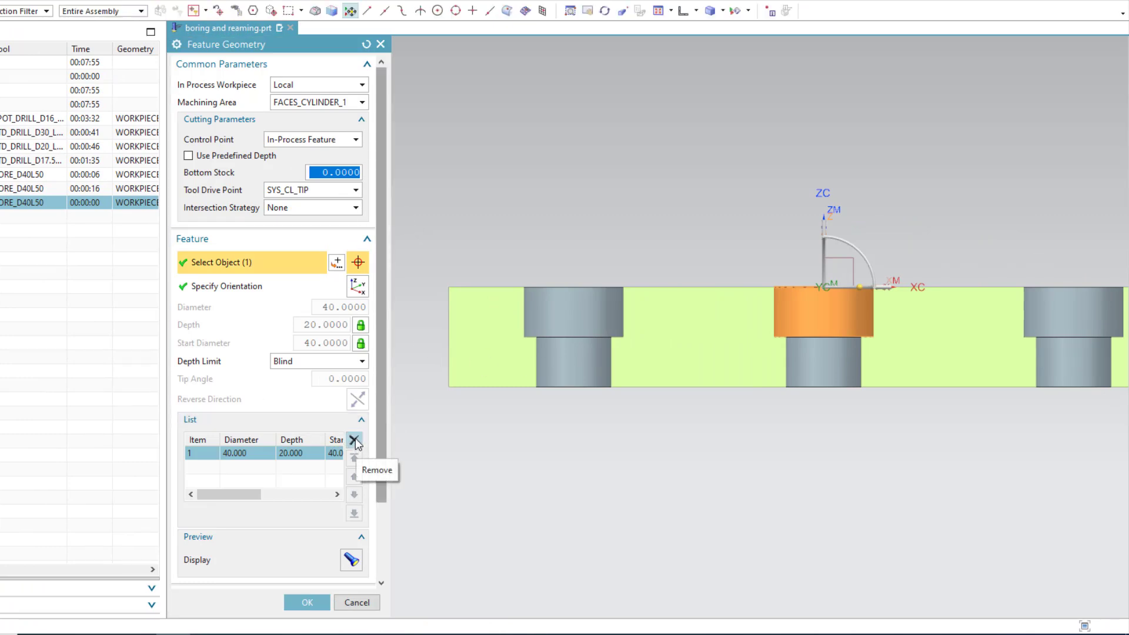
left_click(355, 441)
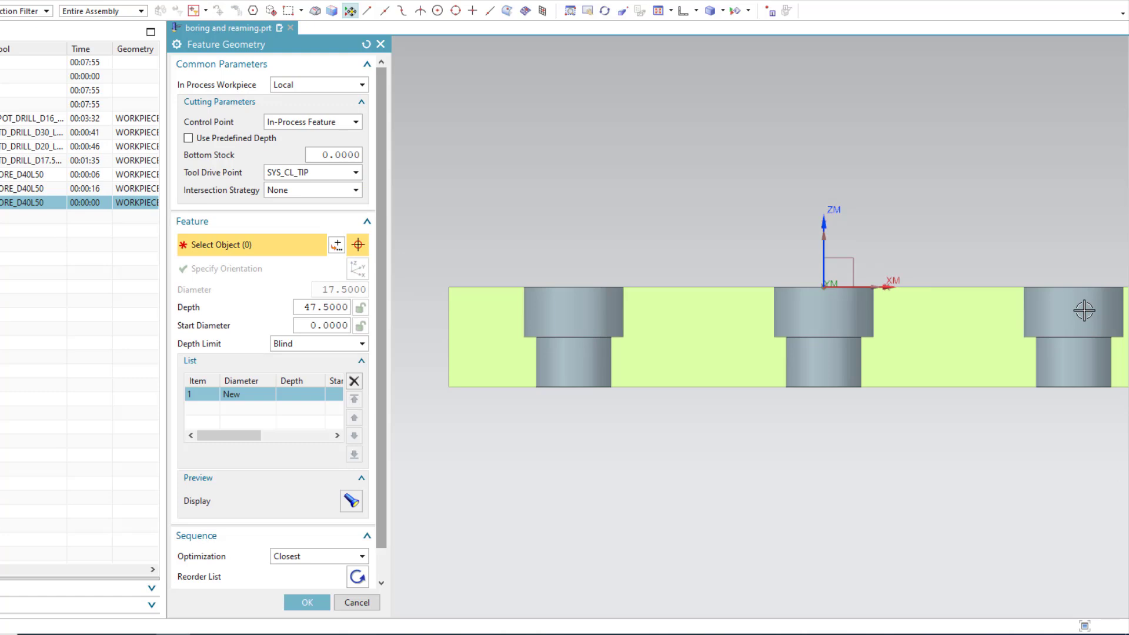
left_click(1081, 356)
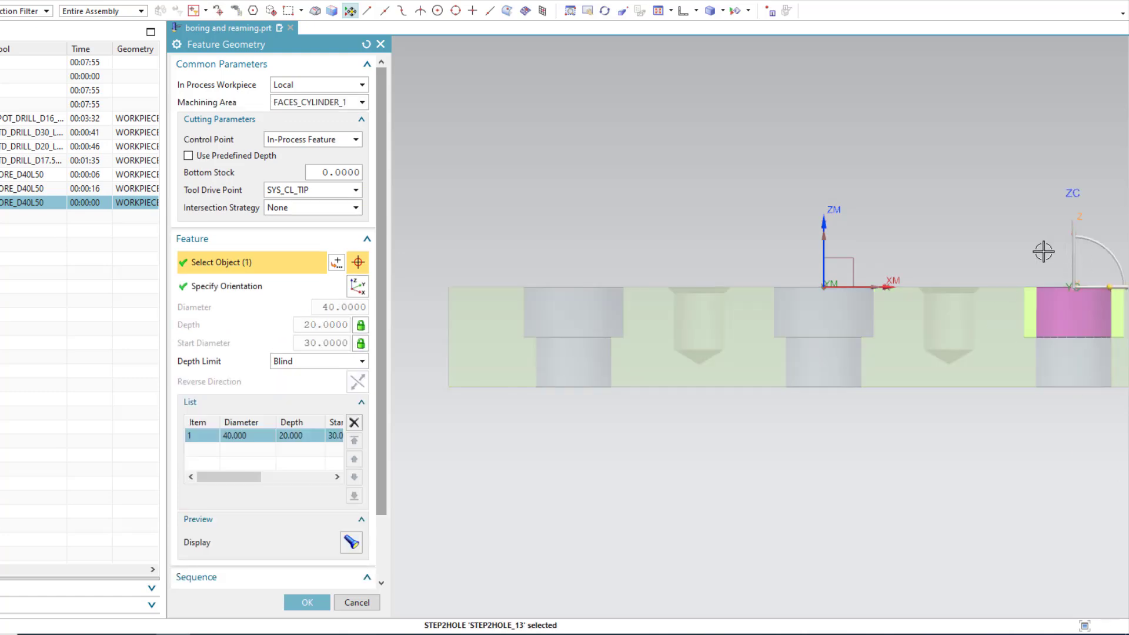
left_click(308, 603)
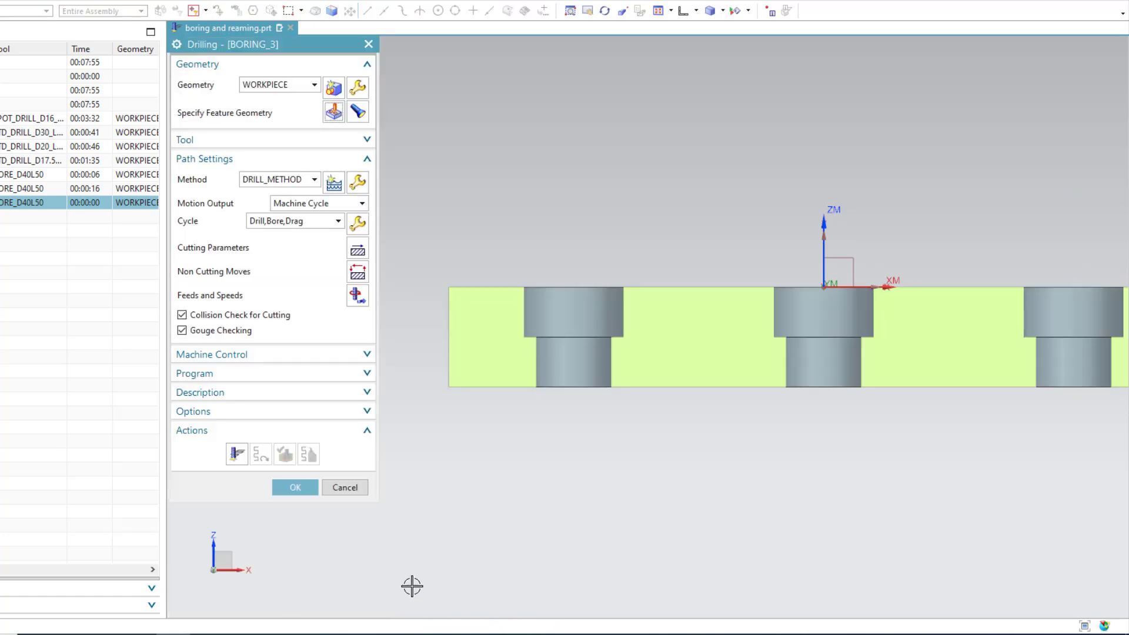
Set BORING_3's cycle to Drill,Bore,Nodrag with an orientation of 2, and generate the tool path
left_click(266, 226)
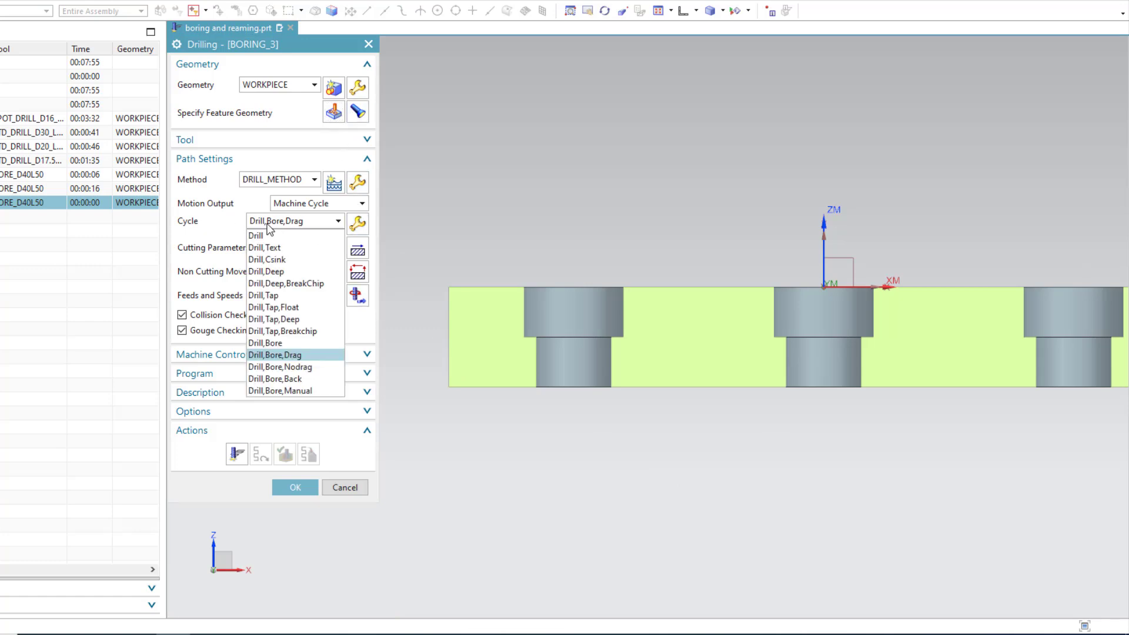
left_click(298, 368)
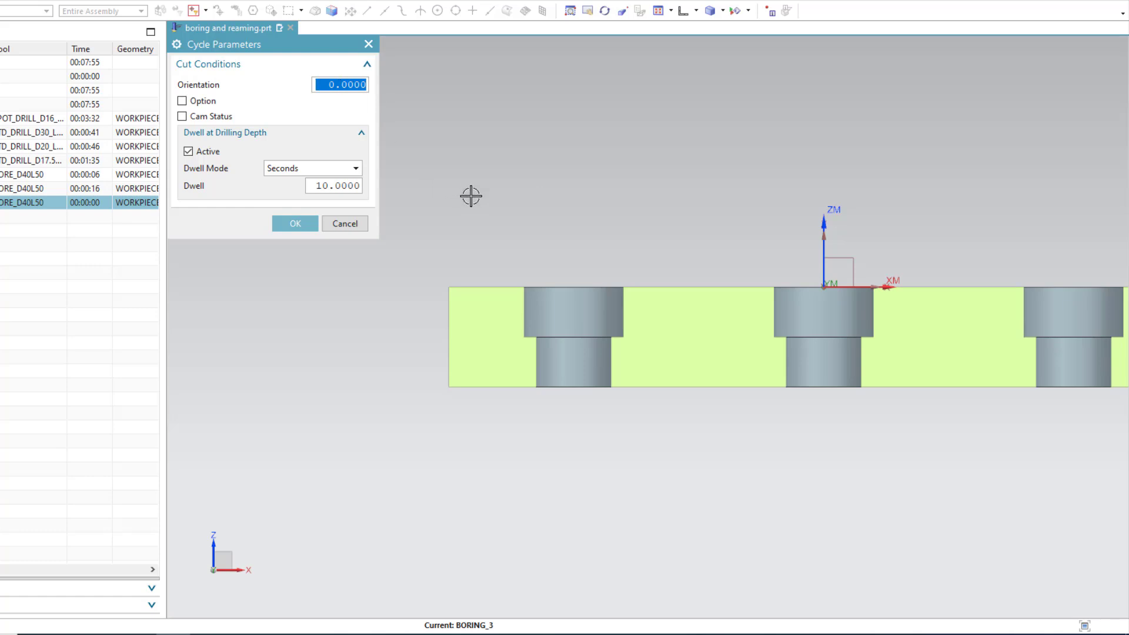
type("2")
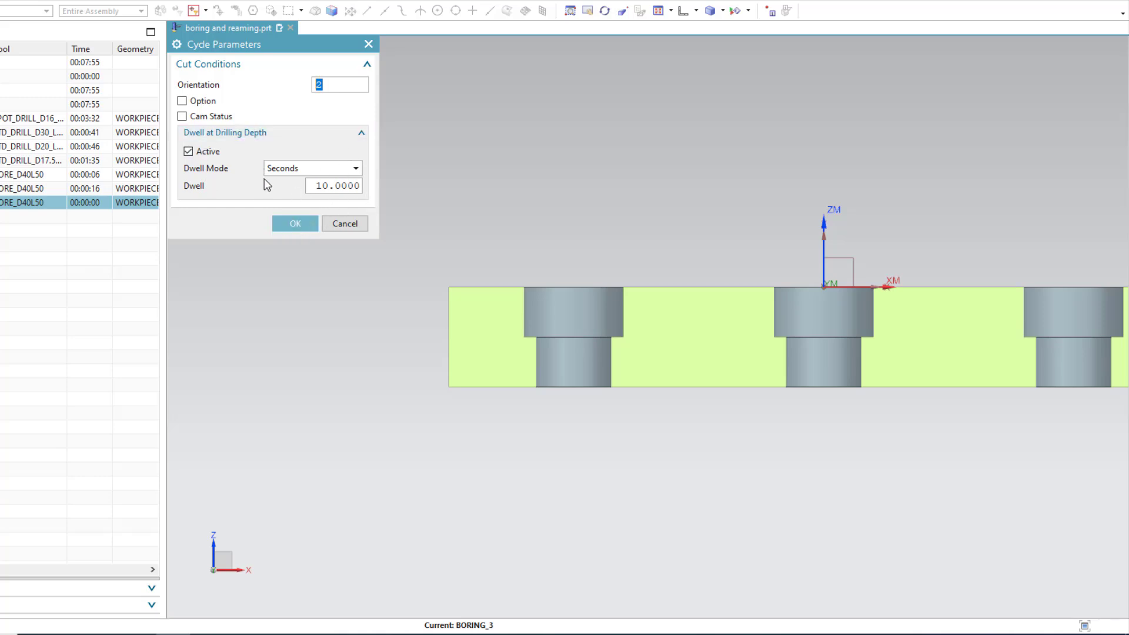
left_click(294, 224)
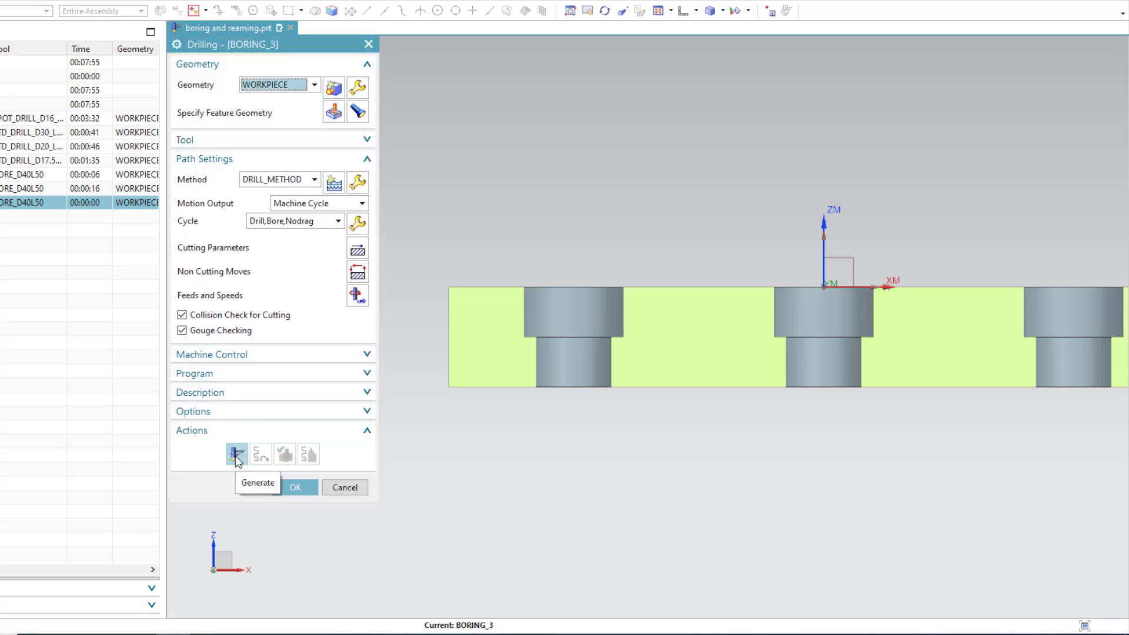
left_click(237, 455)
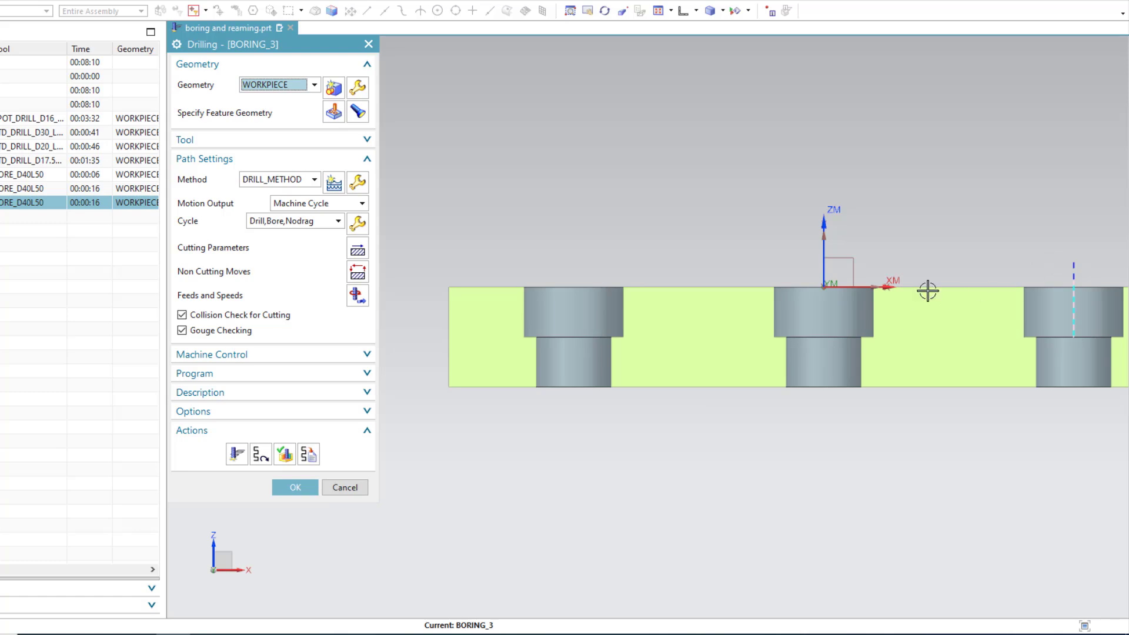
Verify BORING_3 in an isometric section view at animation speed 7, stepping through the tool motions from approach to full depth and retract
left_click(723, 10)
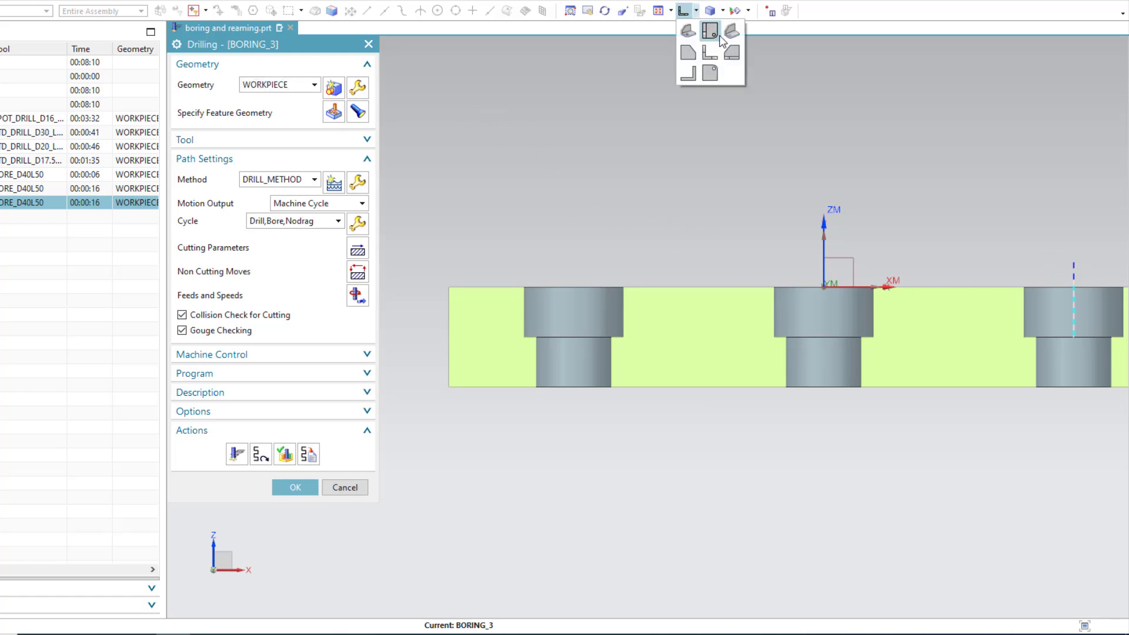
left_click(708, 30)
scroll(821, 288, "up", 5)
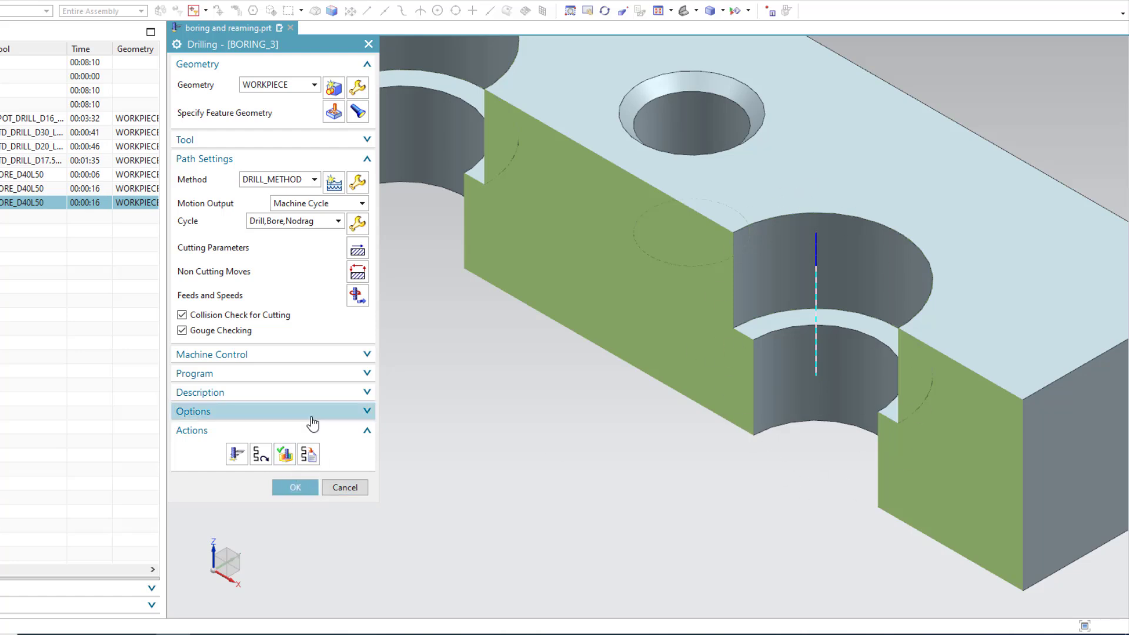
left_click(284, 455)
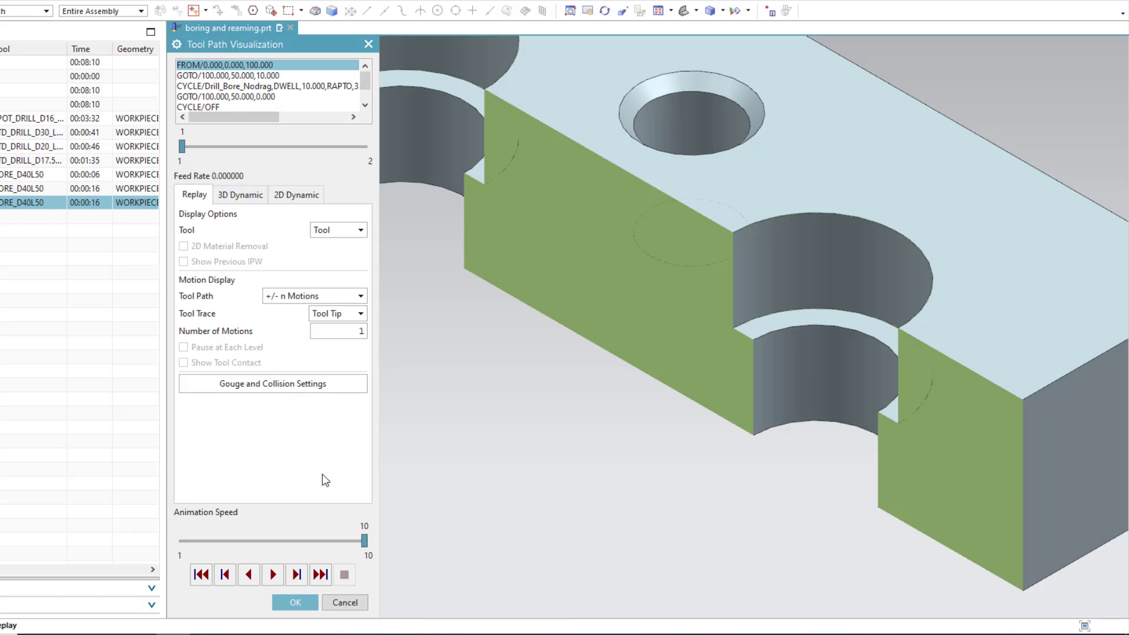
left_click_drag(364, 541, 303, 541)
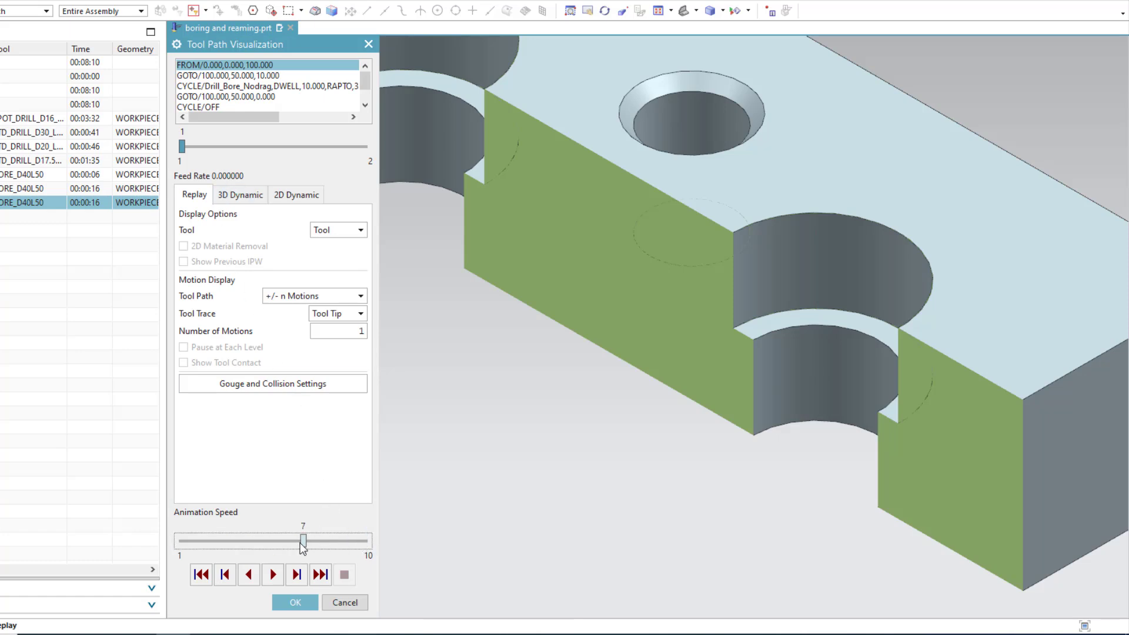
left_click(296, 576)
left_click(297, 575)
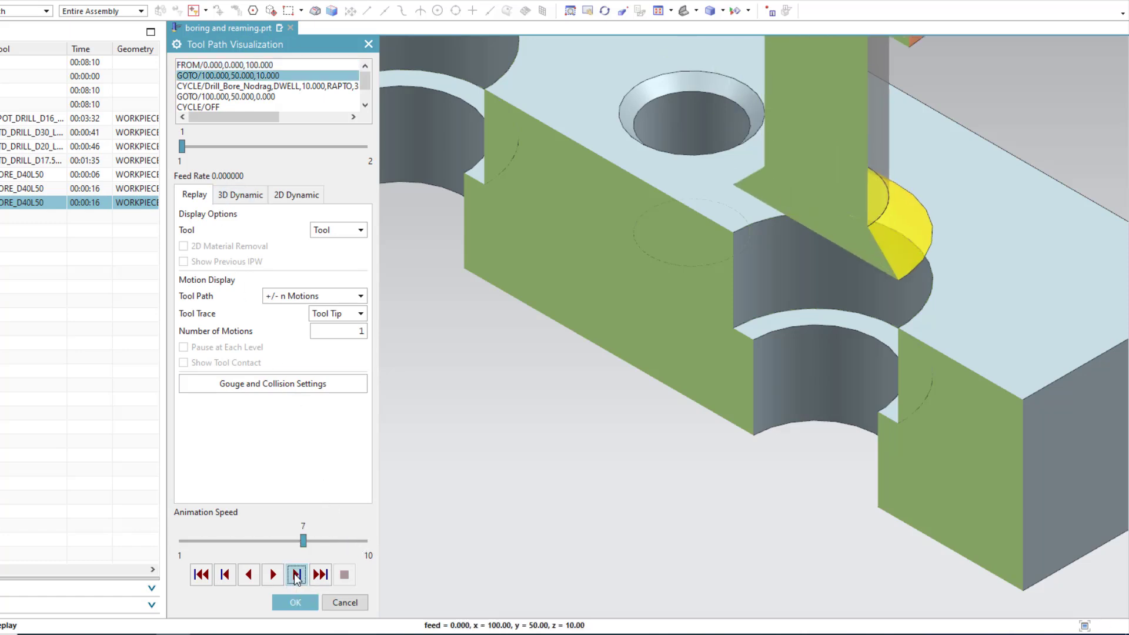
left_click(297, 575)
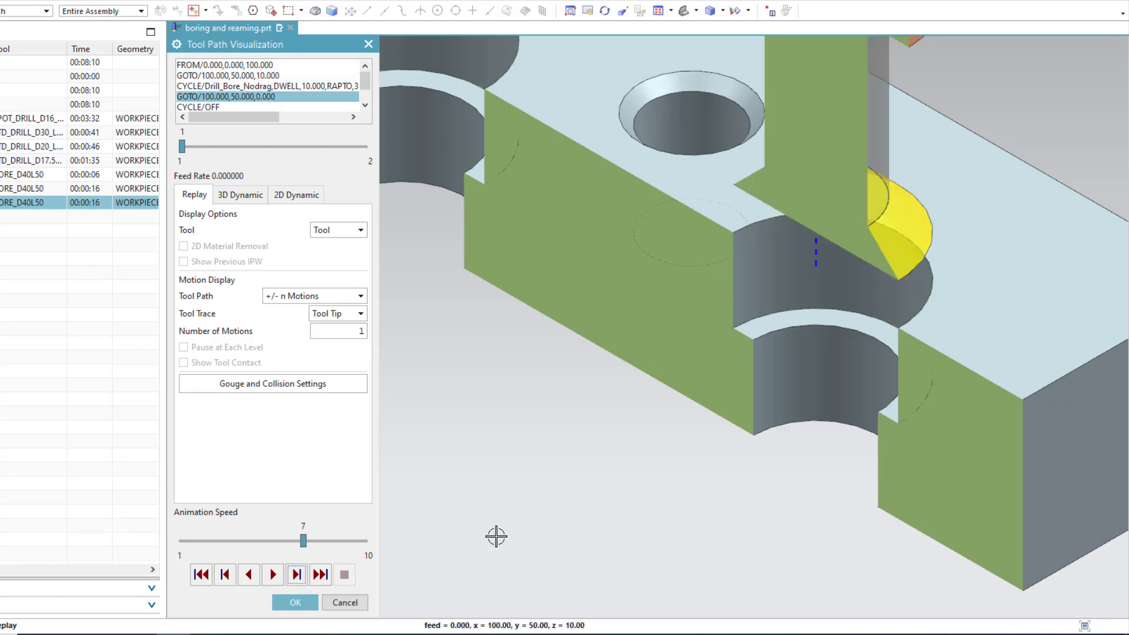
left_click(296, 575)
left_click(296, 575)
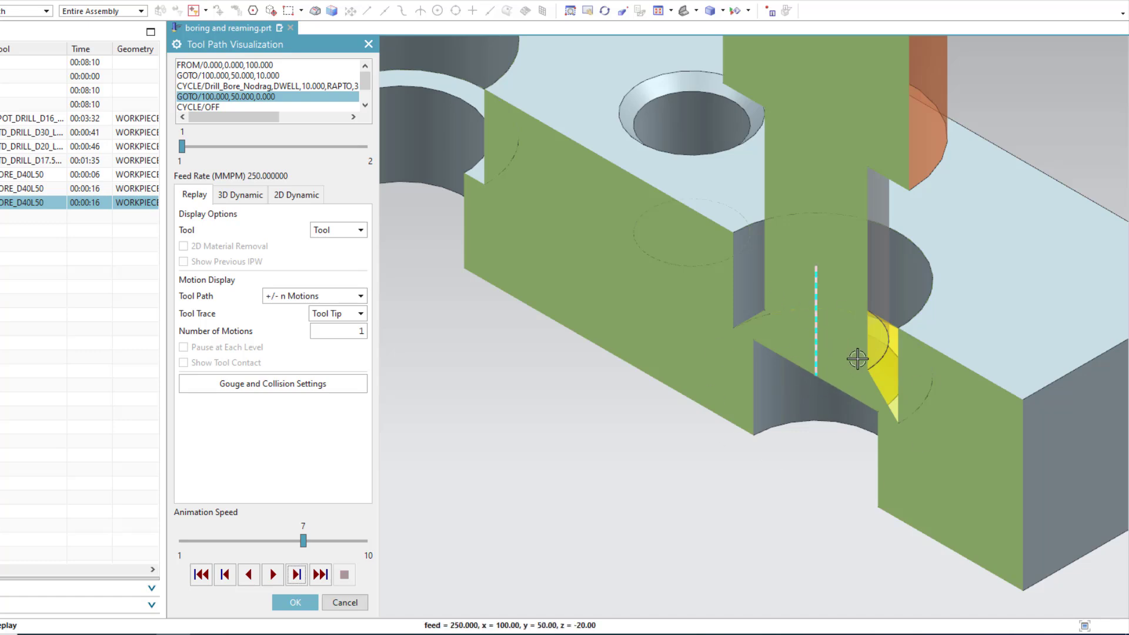
left_click(297, 577)
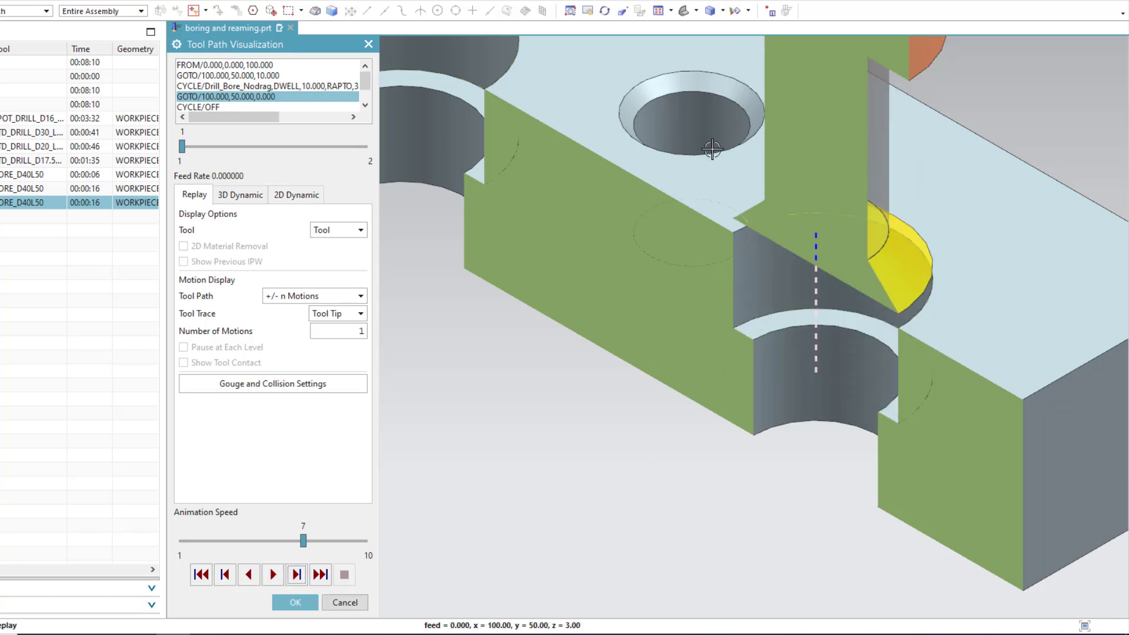
Accept BORING_3 and post-process it with MILL_3_AXIS, overwriting the existing boring and reaming.ptp file
left_click(296, 603)
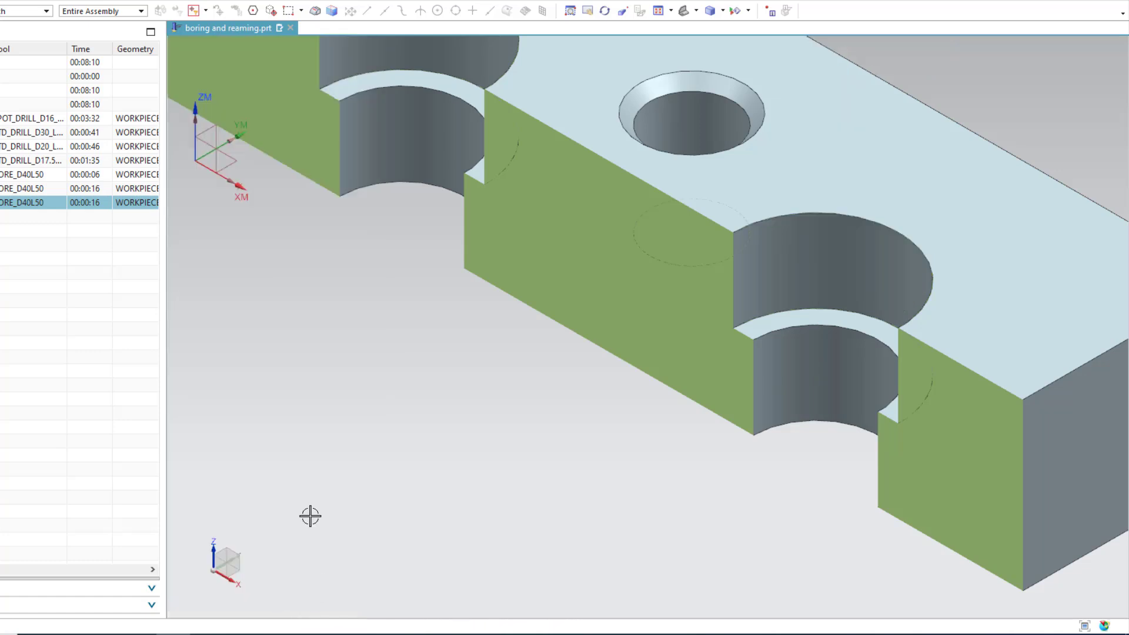
left_click(299, 487)
right_click(146, 213)
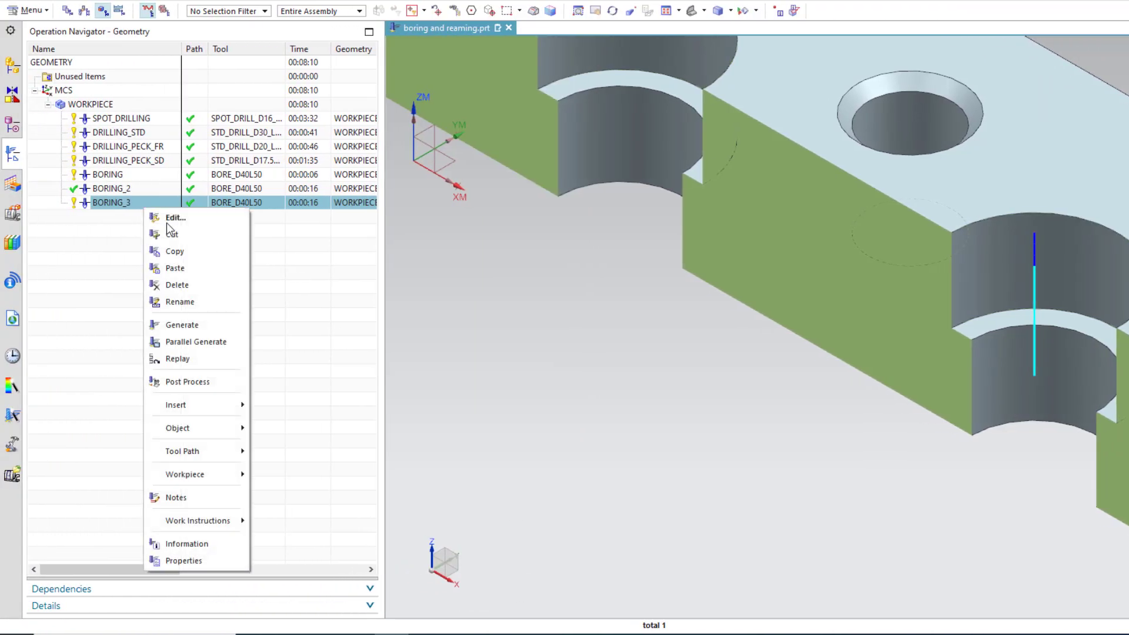
left_click(189, 388)
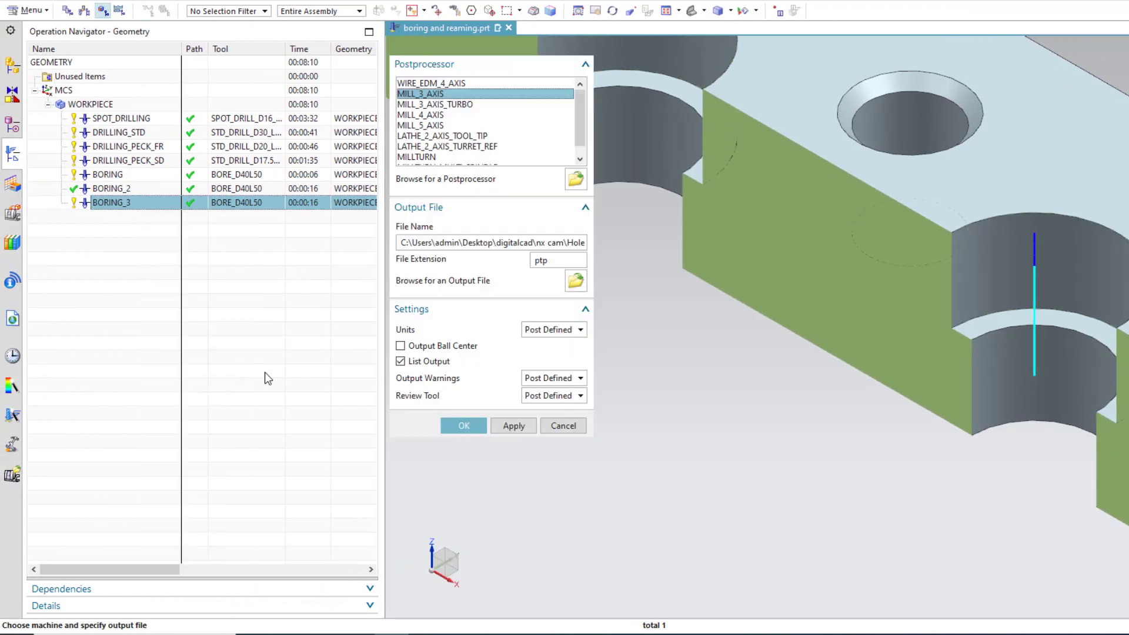
left_click(464, 425)
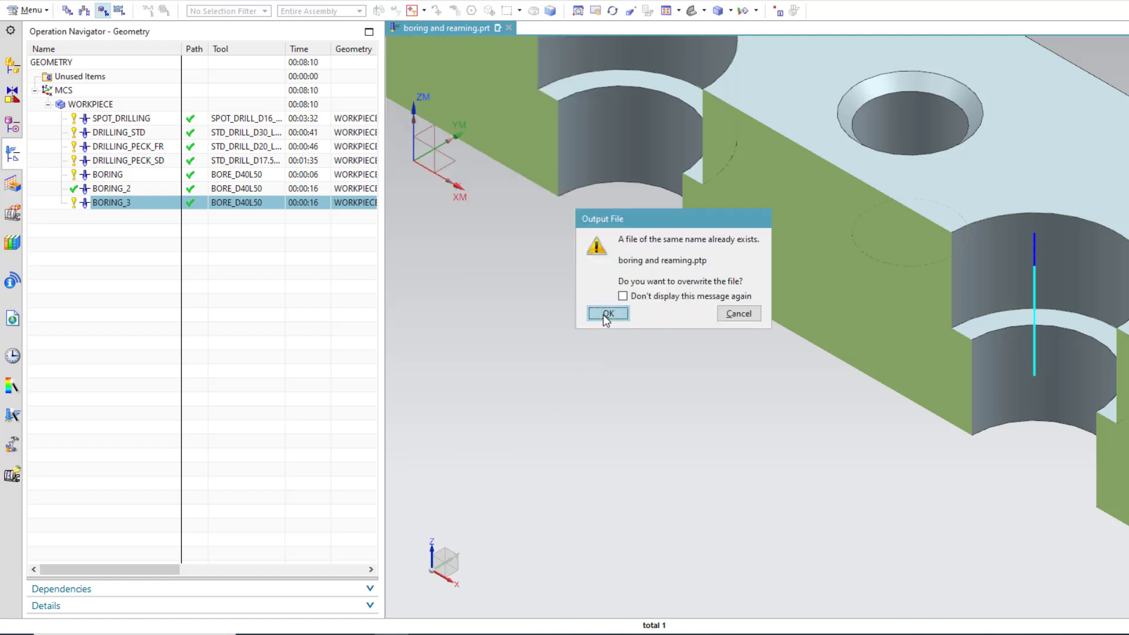
left_click(606, 312)
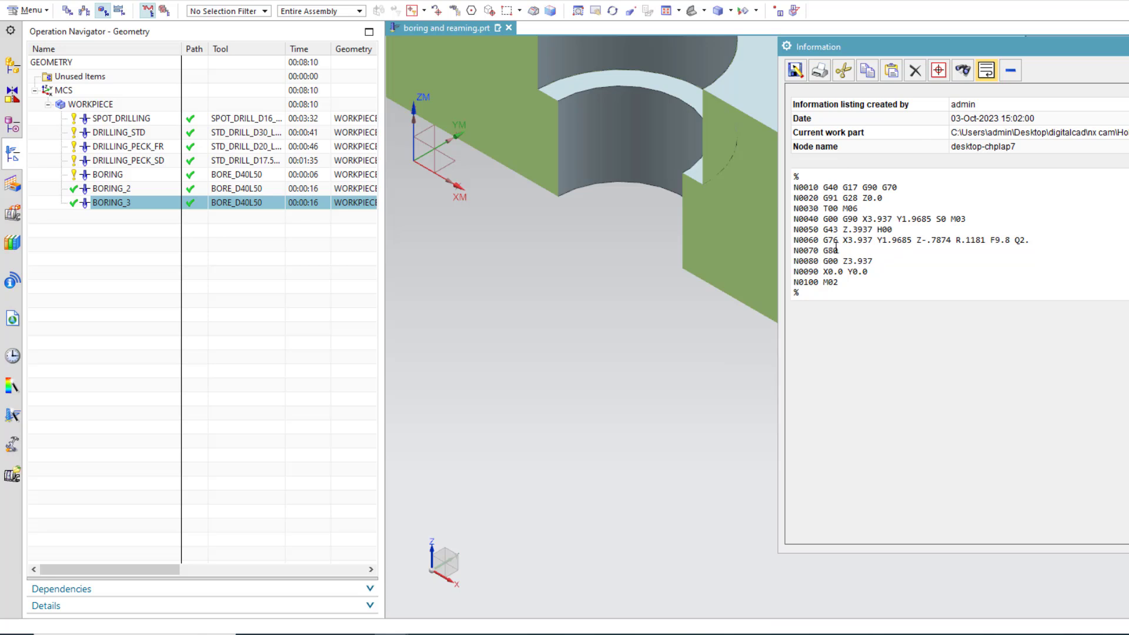
Highlight the G76 boring cycle block and its Q2. value in the listed G-code, and close the listing
left_click_drag(819, 240, 1048, 237)
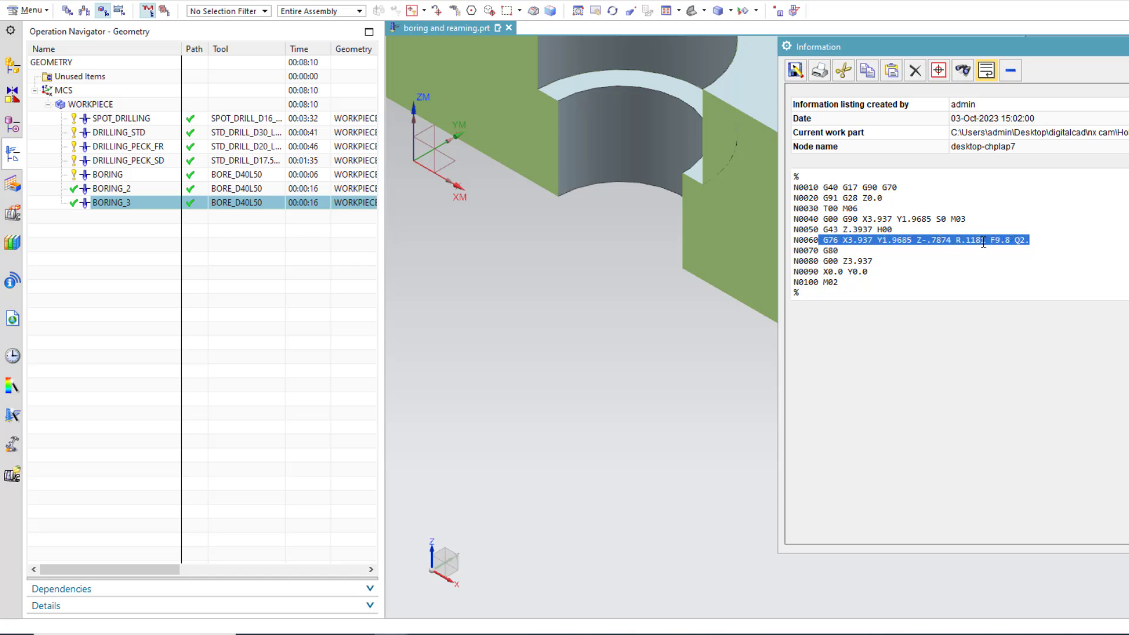
left_click(1015, 240)
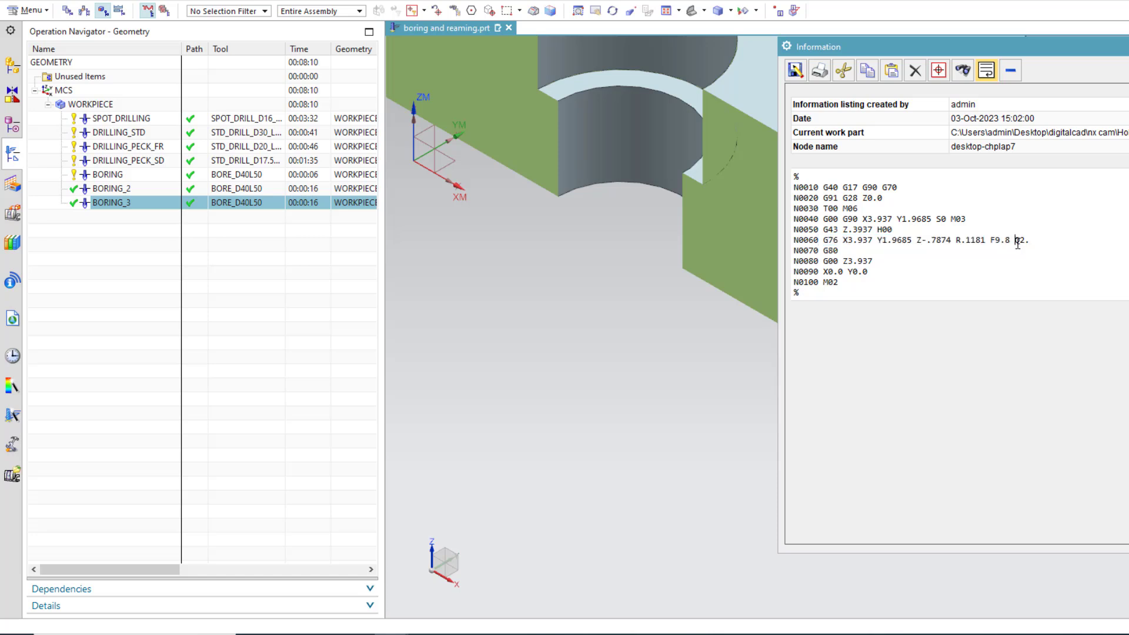
left_click_drag(1014, 241, 1029, 241)
left_click(1127, 47)
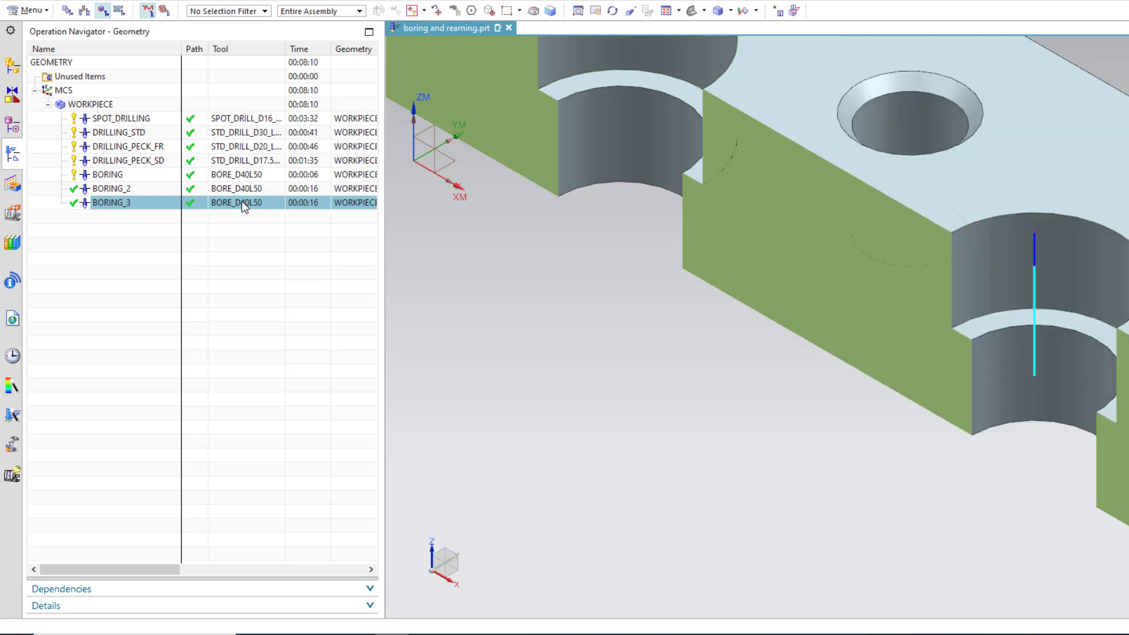
Reopen BORING_3 and review the Strategy, Stock and More settings of its cutting parameters
double_click(144, 204)
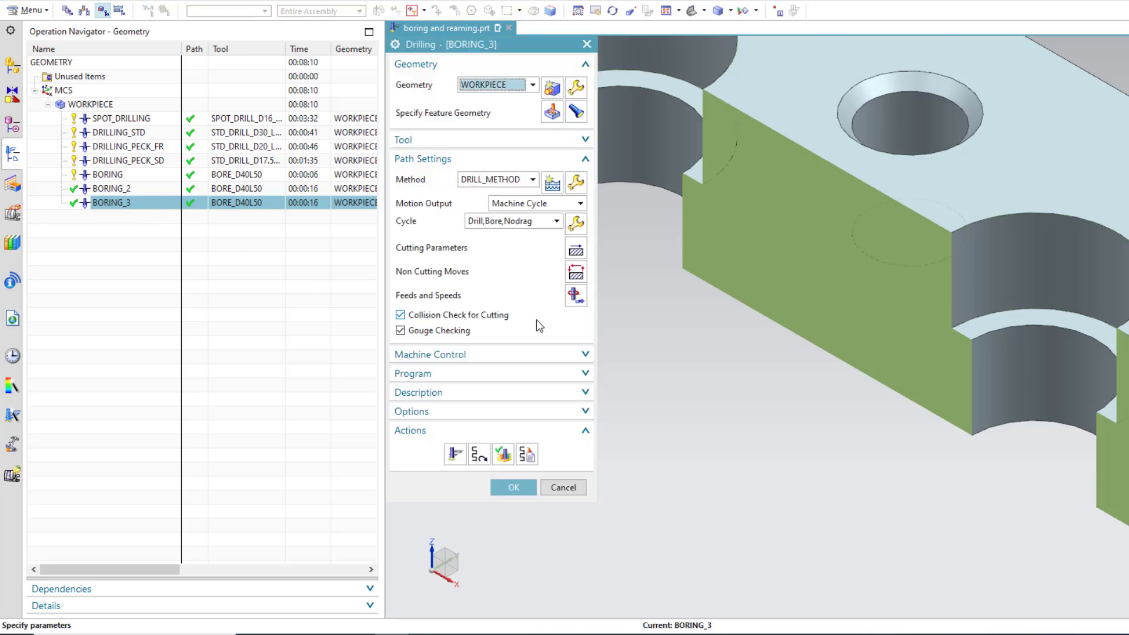
left_click(576, 252)
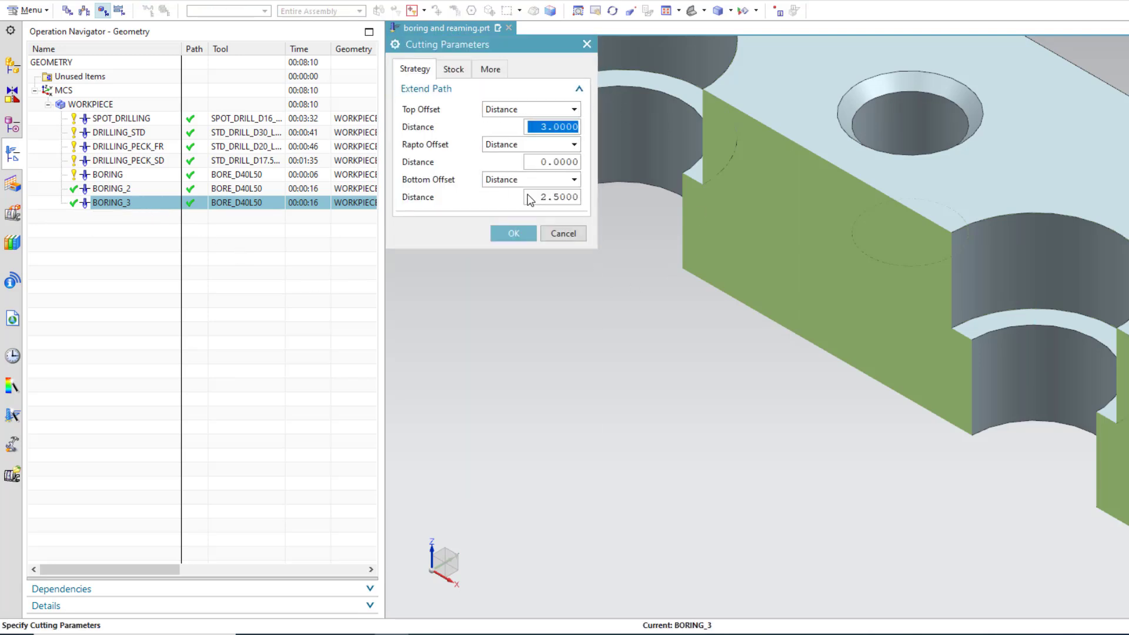
left_click(457, 69)
left_click(484, 69)
left_click(521, 238)
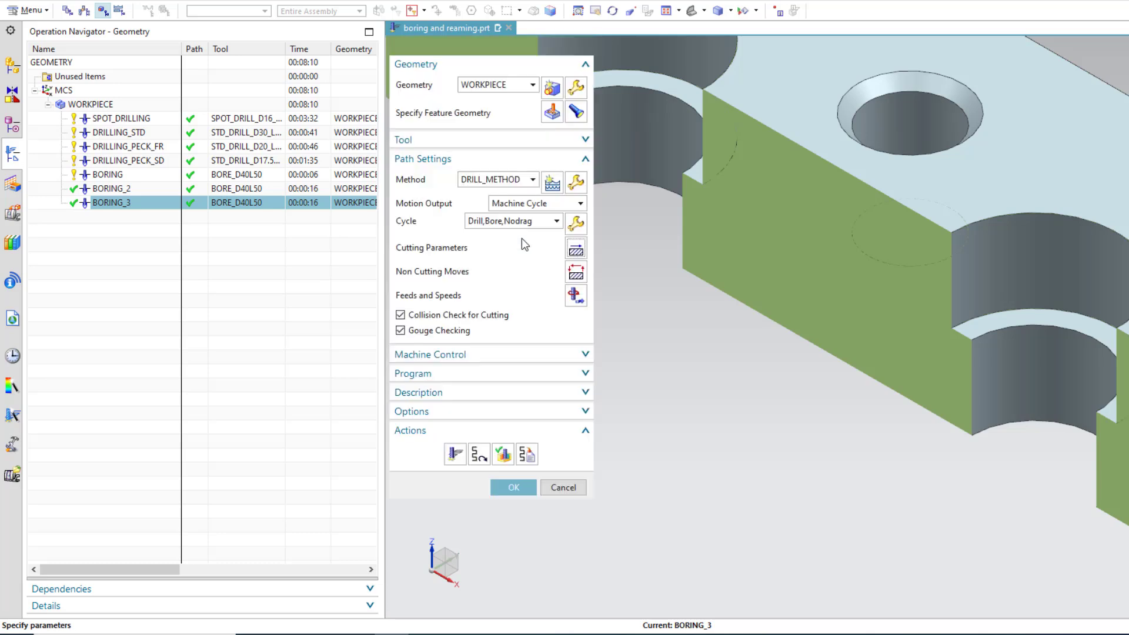
scroll(845, 113, "down", 1)
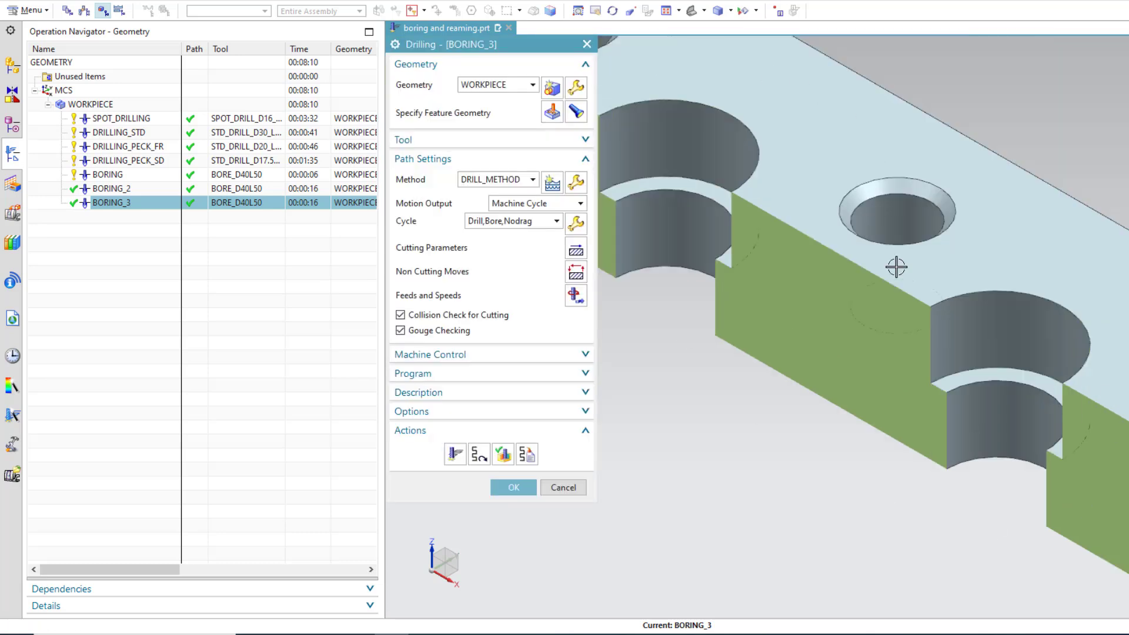
Change BORING_3's cycle to Drill,Bore,Back, accept its cycle parameters, and regenerate the tool path
left_click(526, 221)
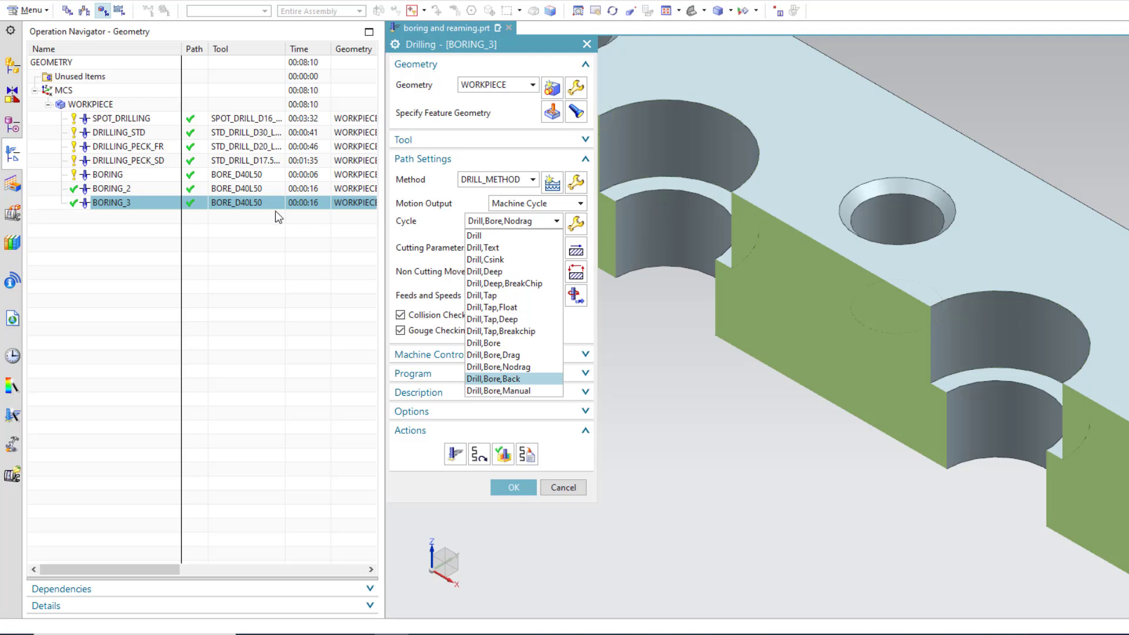
left_click(480, 380)
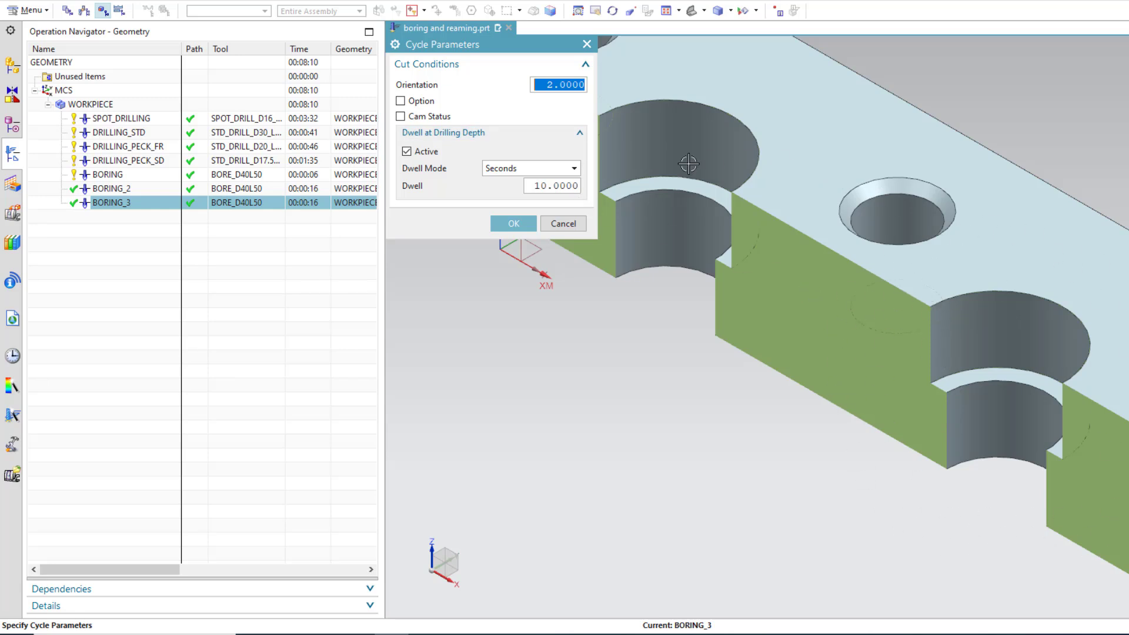
left_click(514, 224)
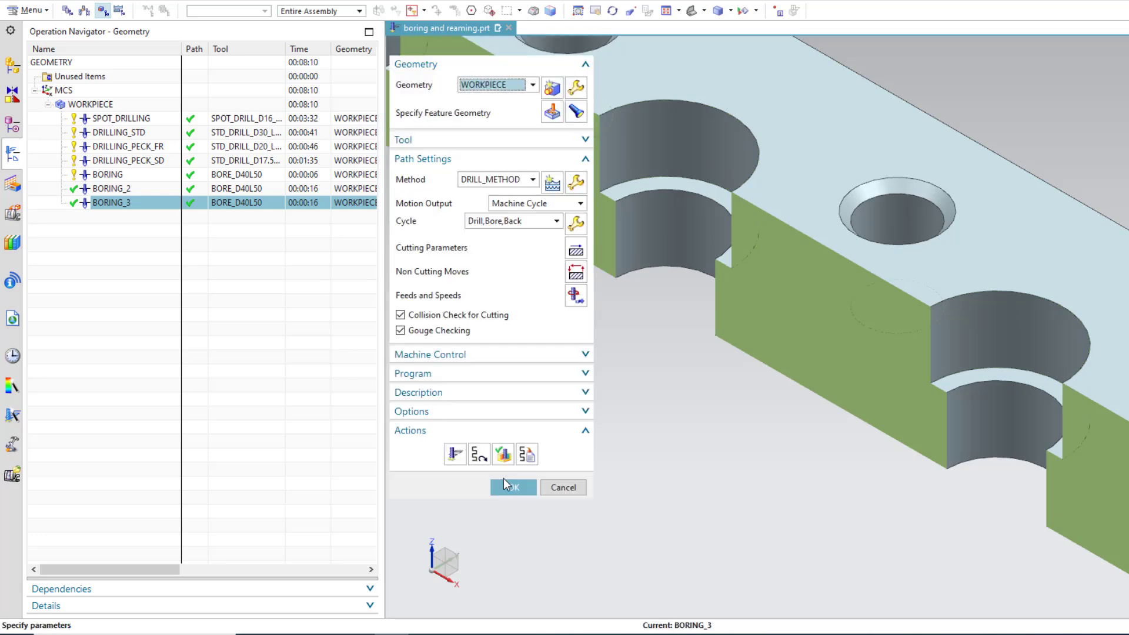
left_click(459, 455)
middle_click(457, 457)
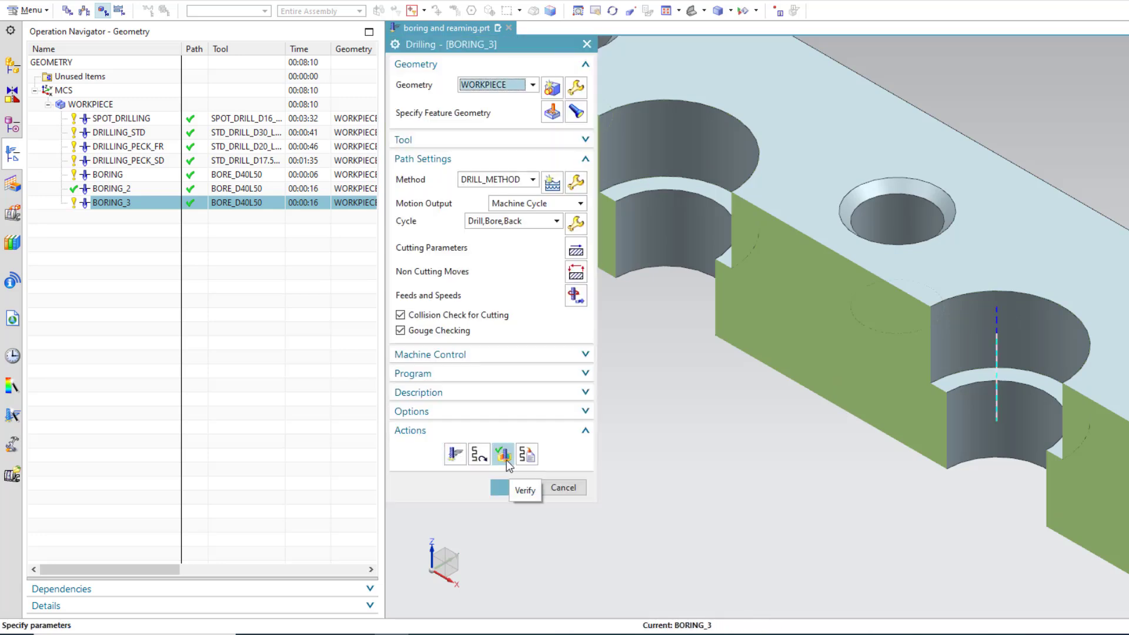
Verify BORING_3's Drill,Bore,Back tool path by stepping through its motions one at a time, and close the visualization
left_click(510, 458)
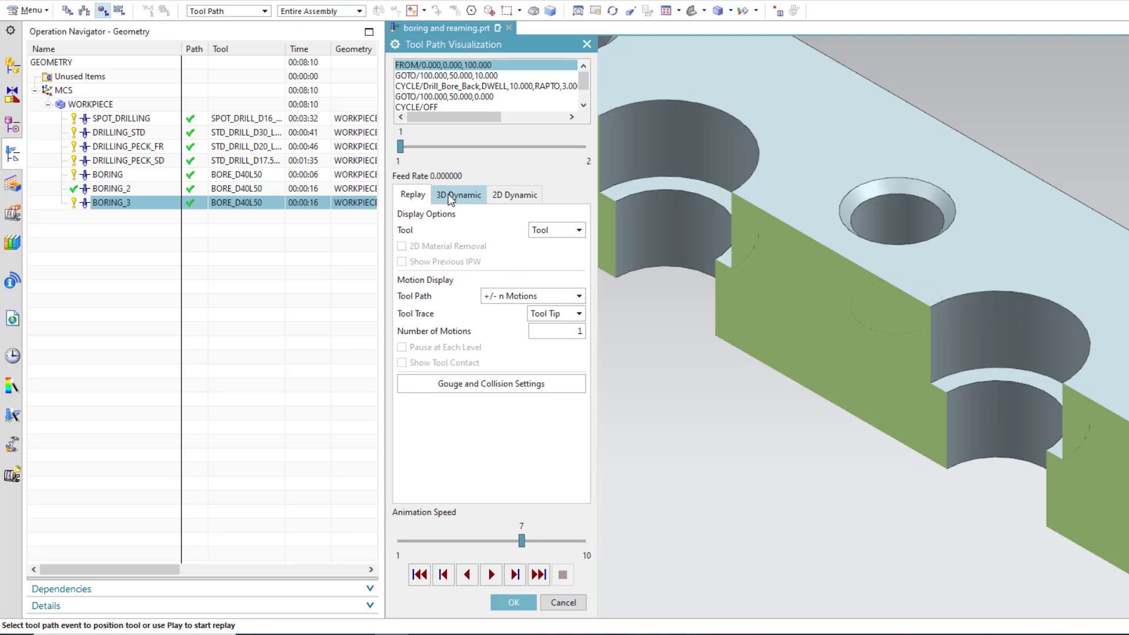
left_click(516, 575)
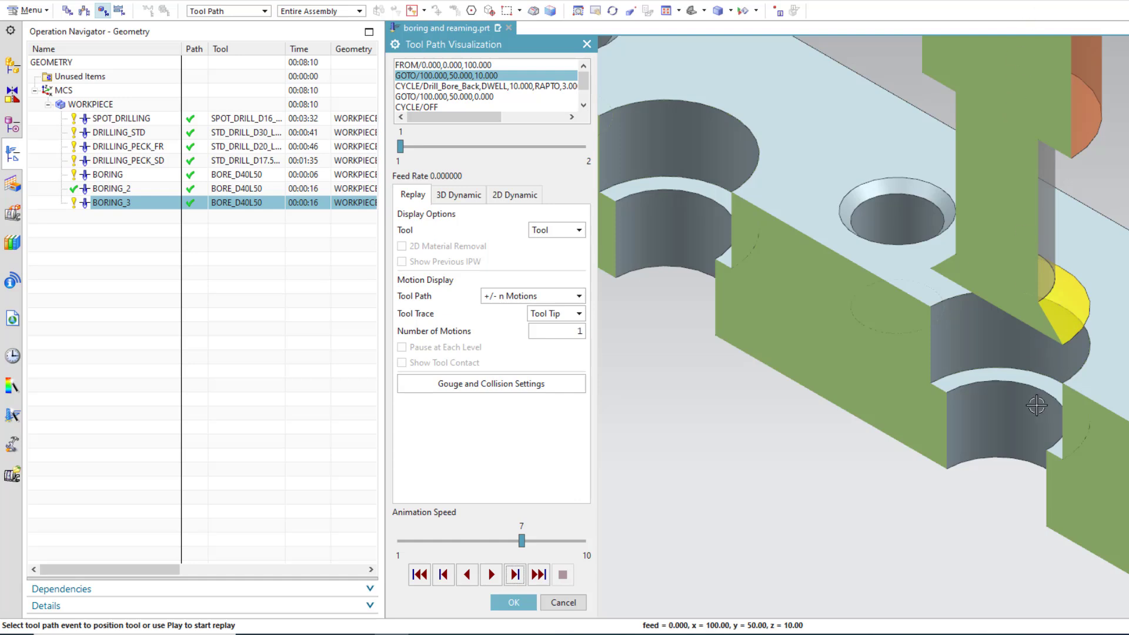
left_click(512, 578)
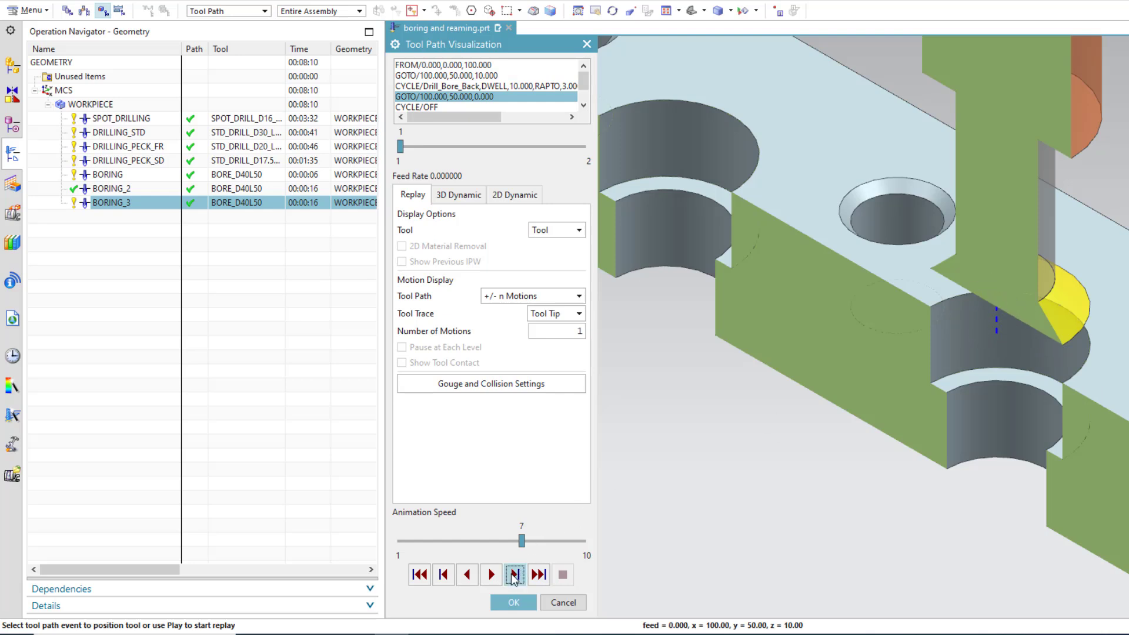
left_click(514, 579)
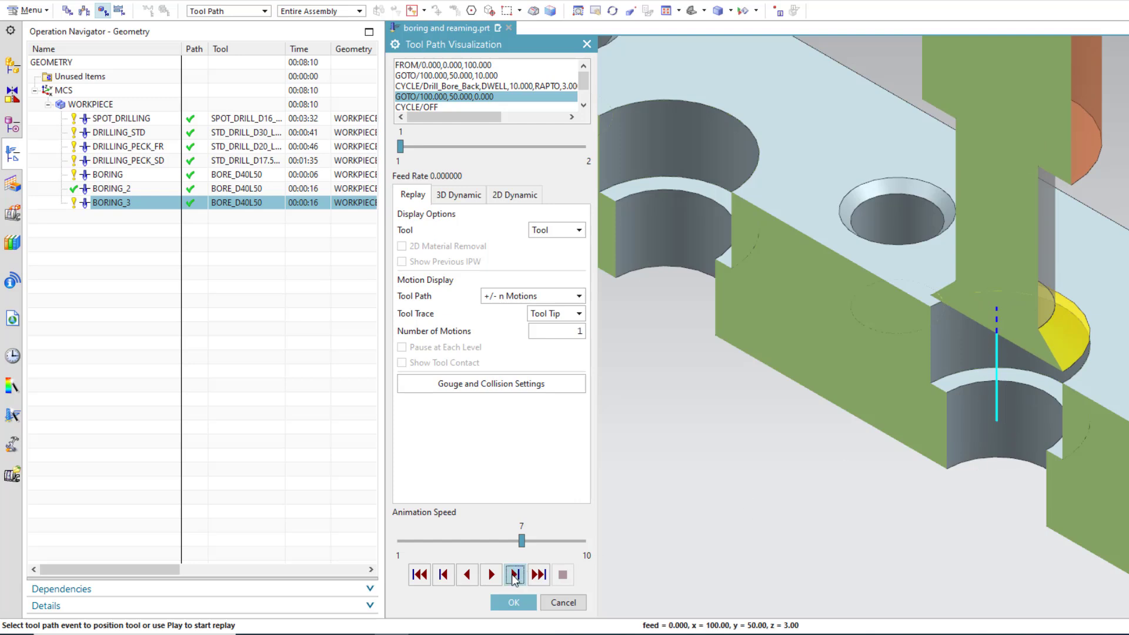
left_click(514, 575)
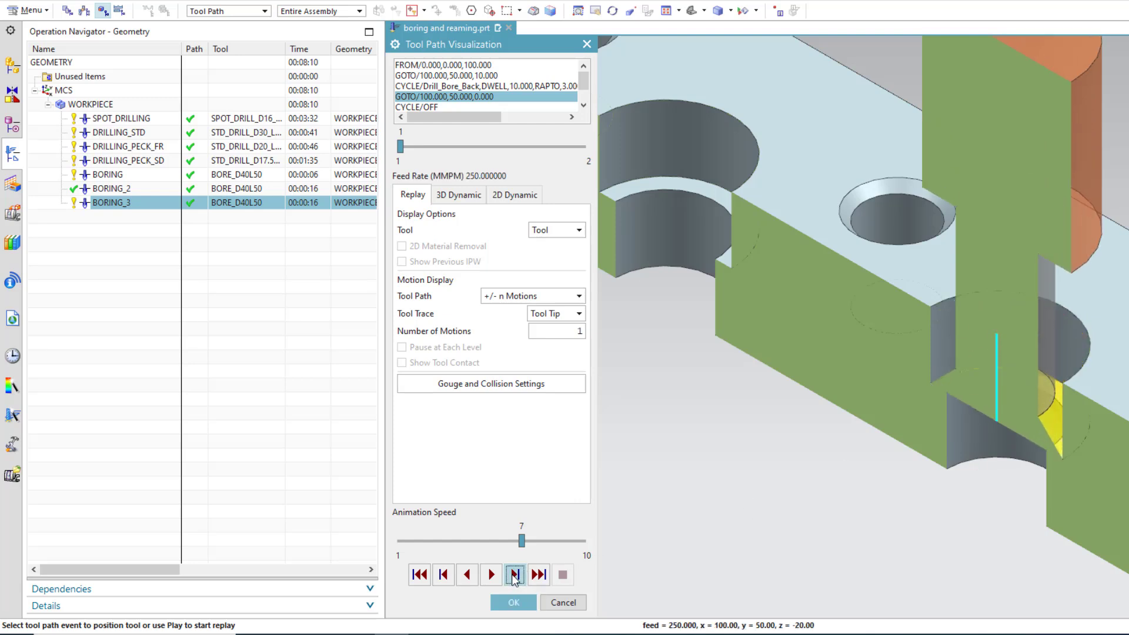
left_click(516, 576)
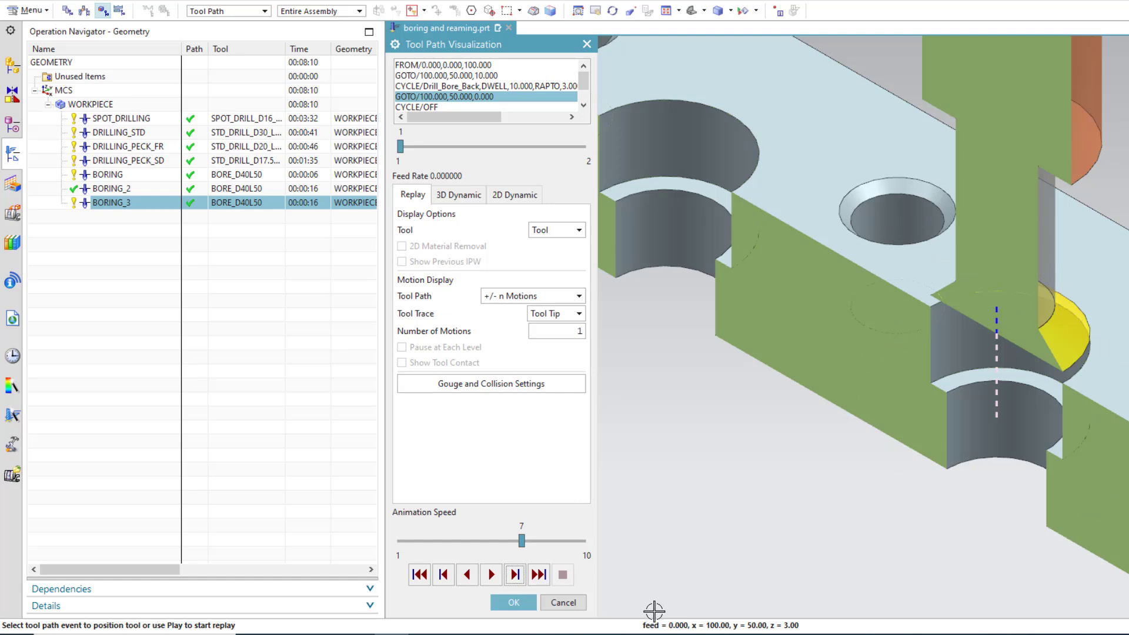
left_click(526, 604)
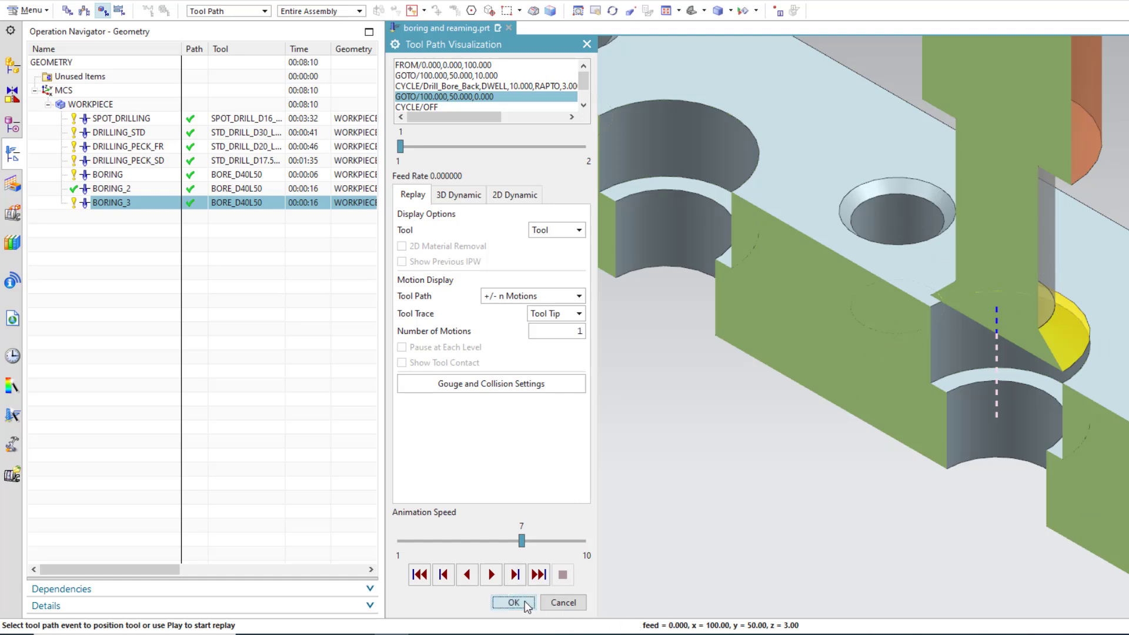
Post-process BORING_3 with MILL_3_AXIS, overwriting boring and reaming.ptp, and highlight the G87 cycle block in the listed G-code
left_click(523, 489)
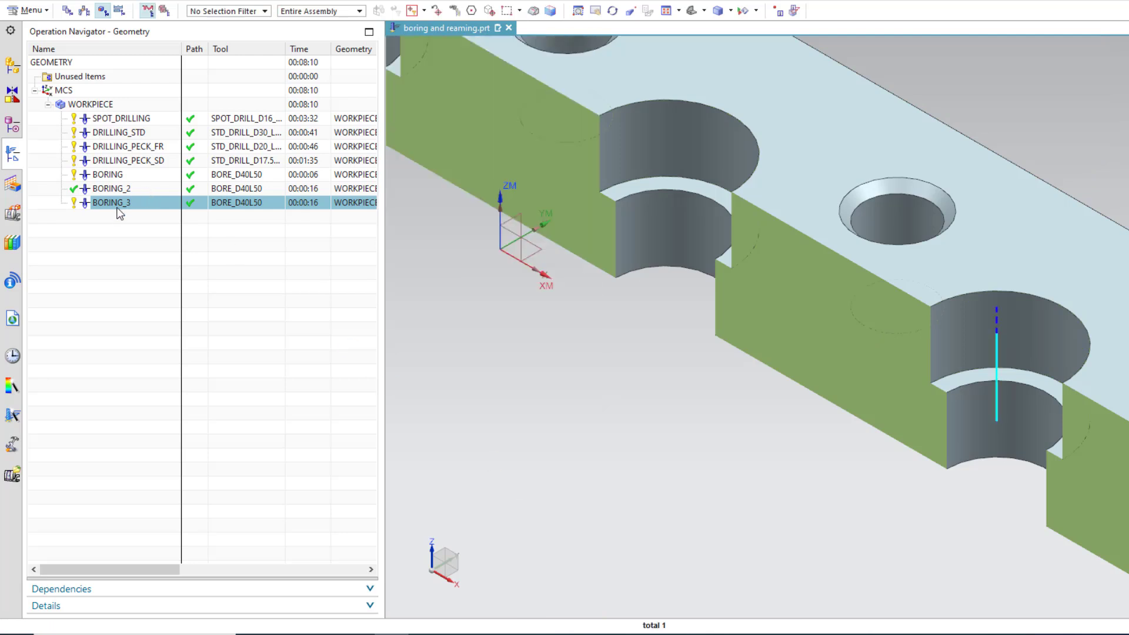
right_click(118, 203)
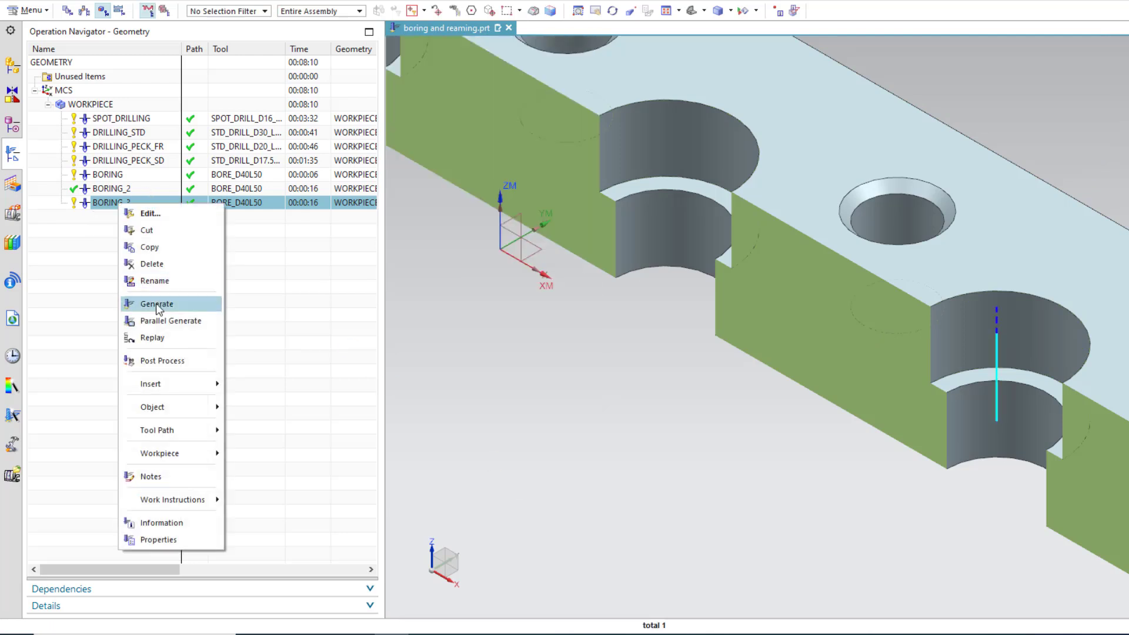
left_click(155, 362)
left_click(430, 94)
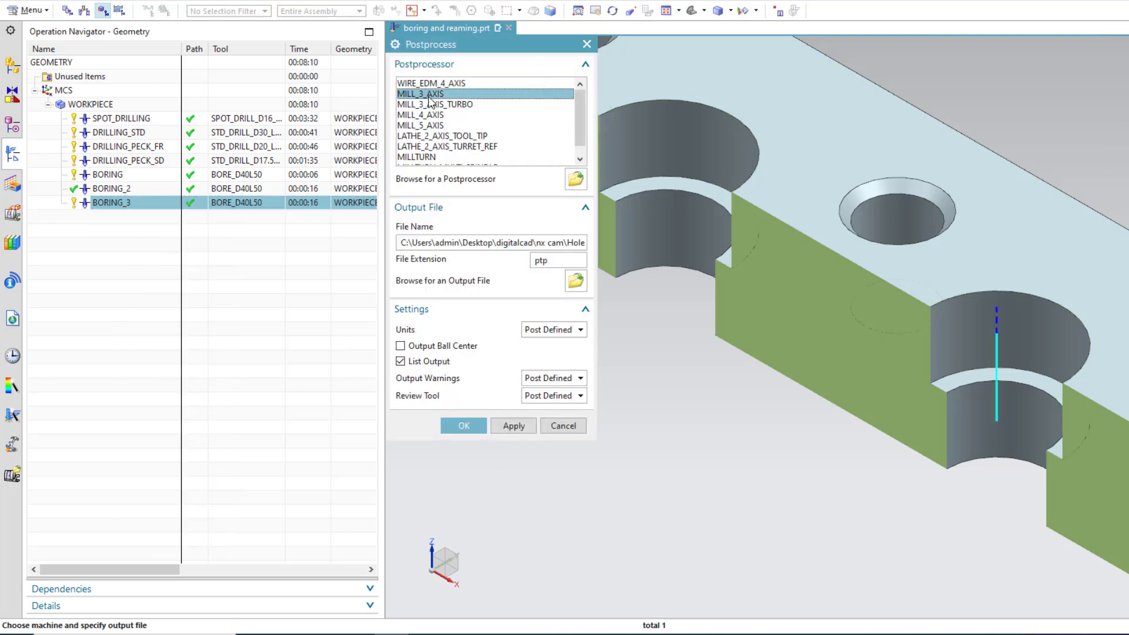
left_click(464, 426)
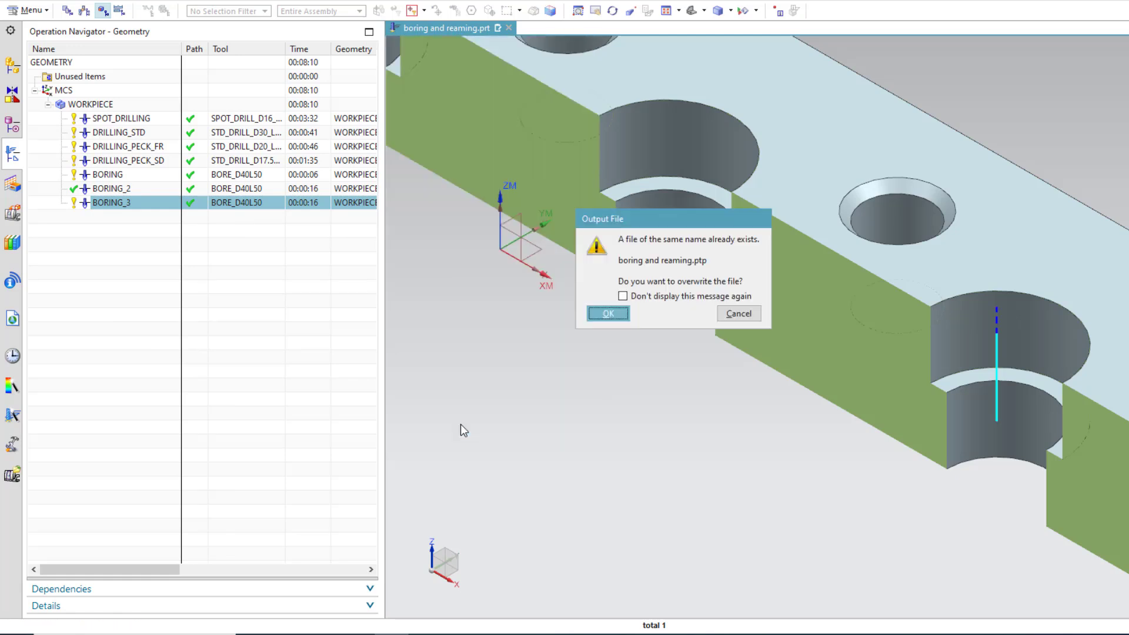
left_click(614, 316)
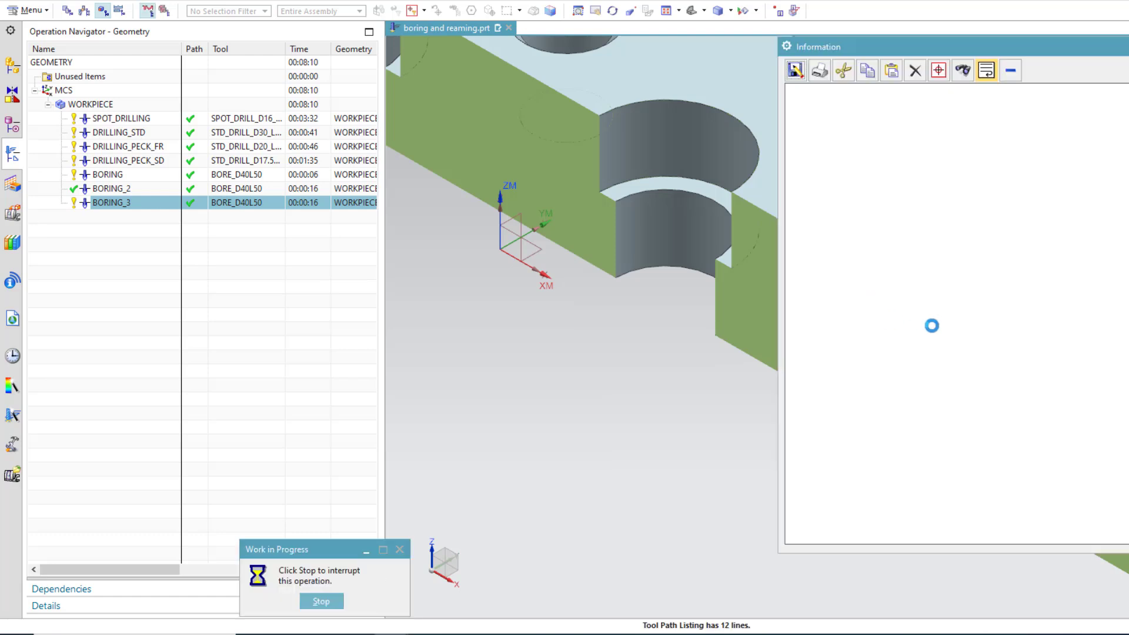
left_click_drag(824, 240, 1029, 240)
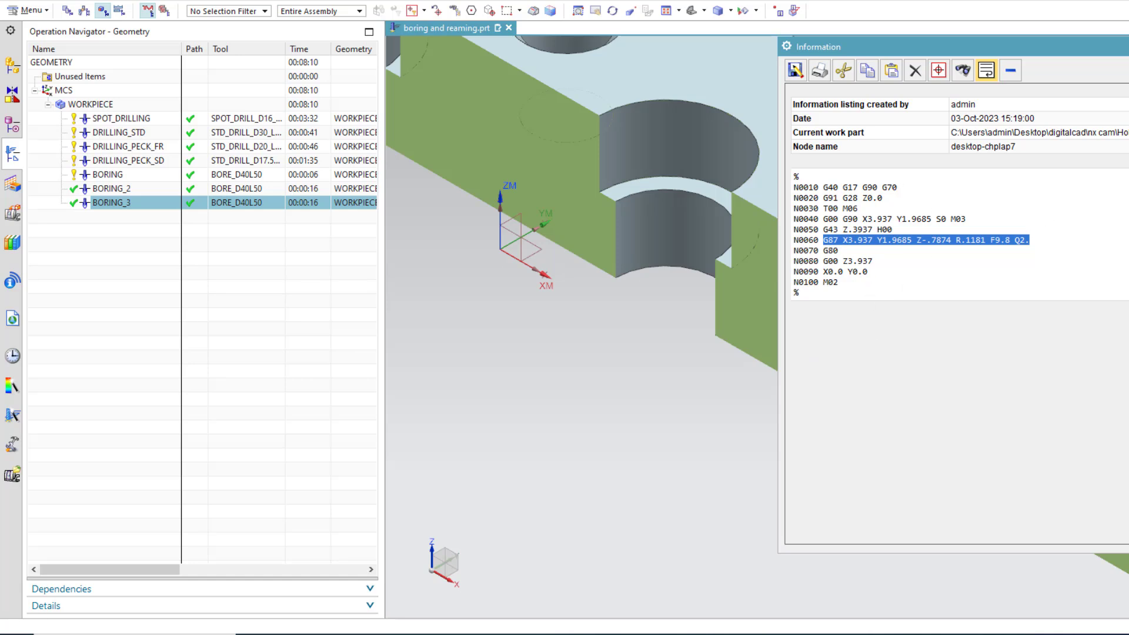
left_click(1128, 46)
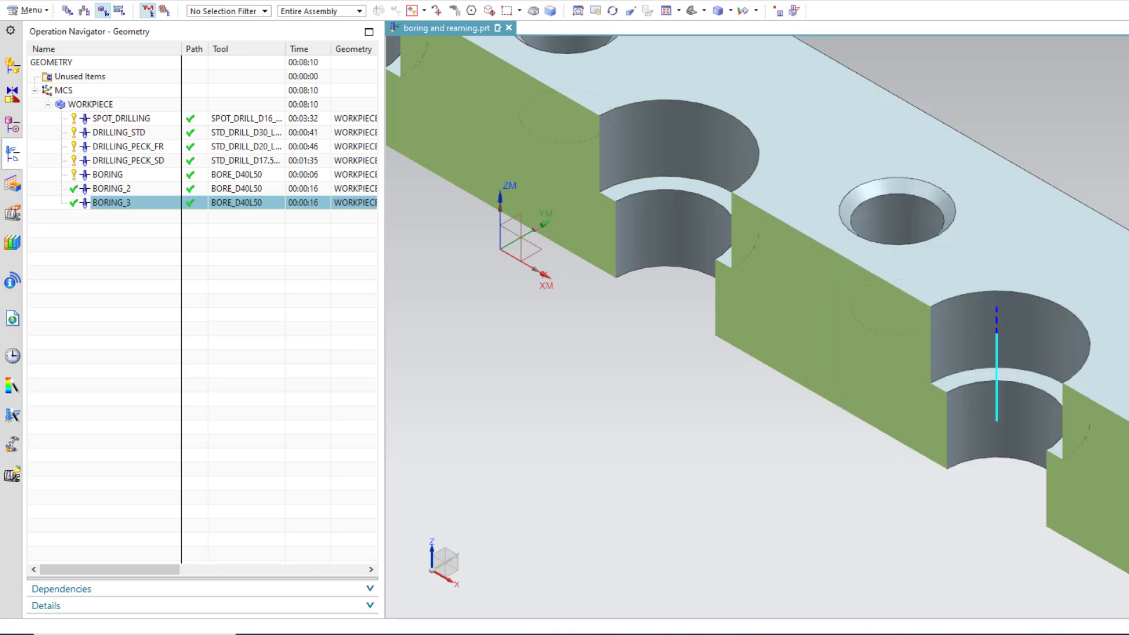
Reopen BORING_3 and review the strategy, stock and clearance settings of its cutting parameters
double_click(108, 203)
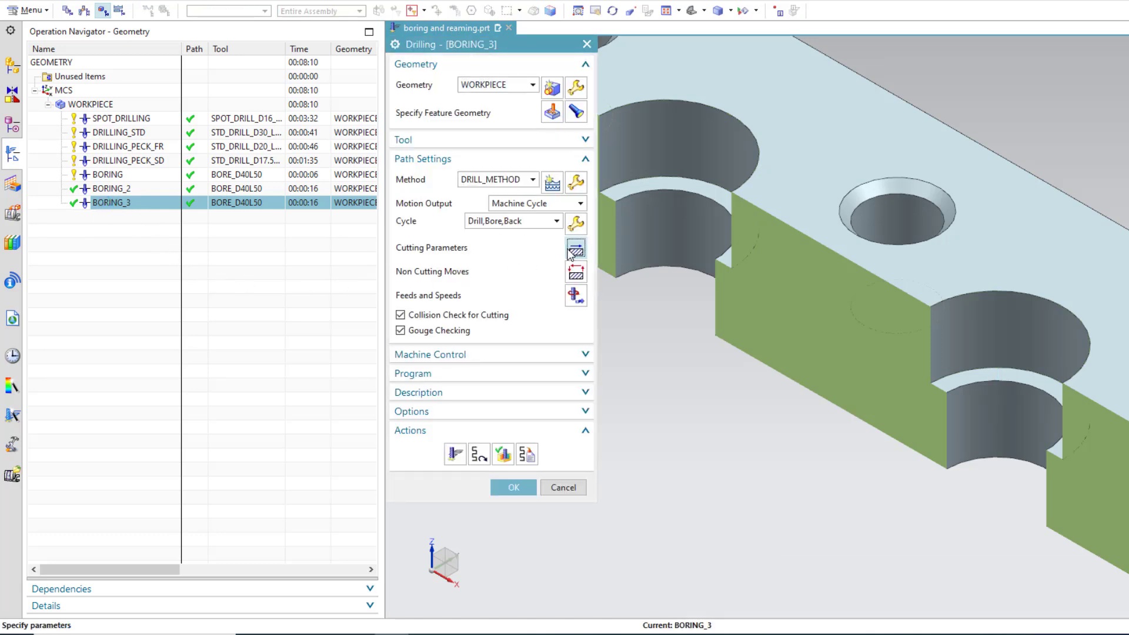
left_click(576, 250)
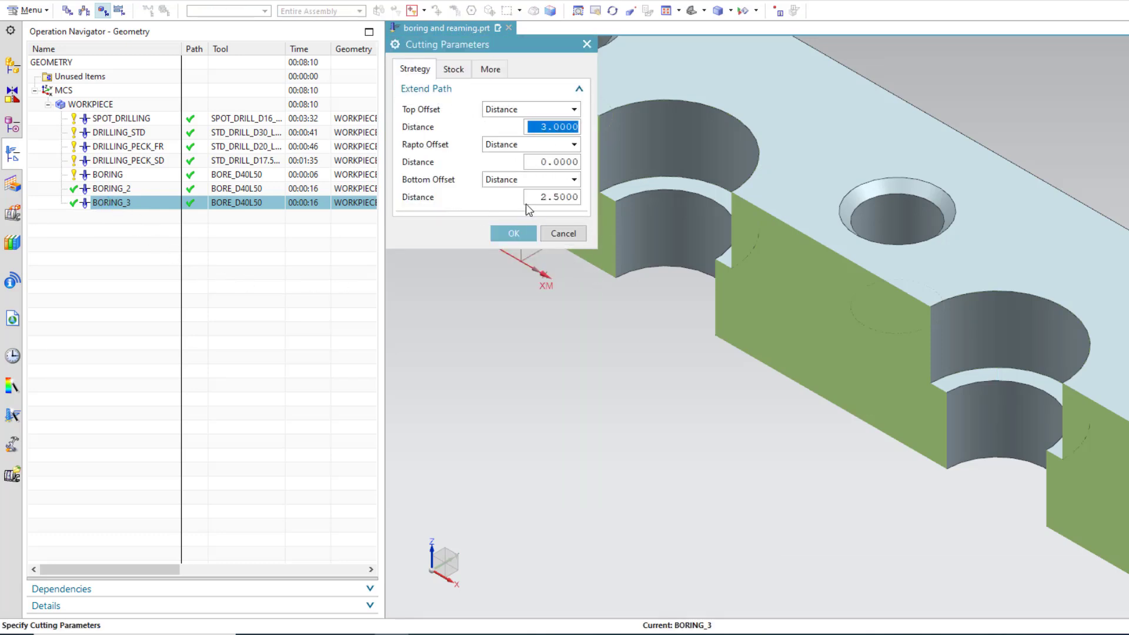
left_click(466, 68)
left_click(490, 68)
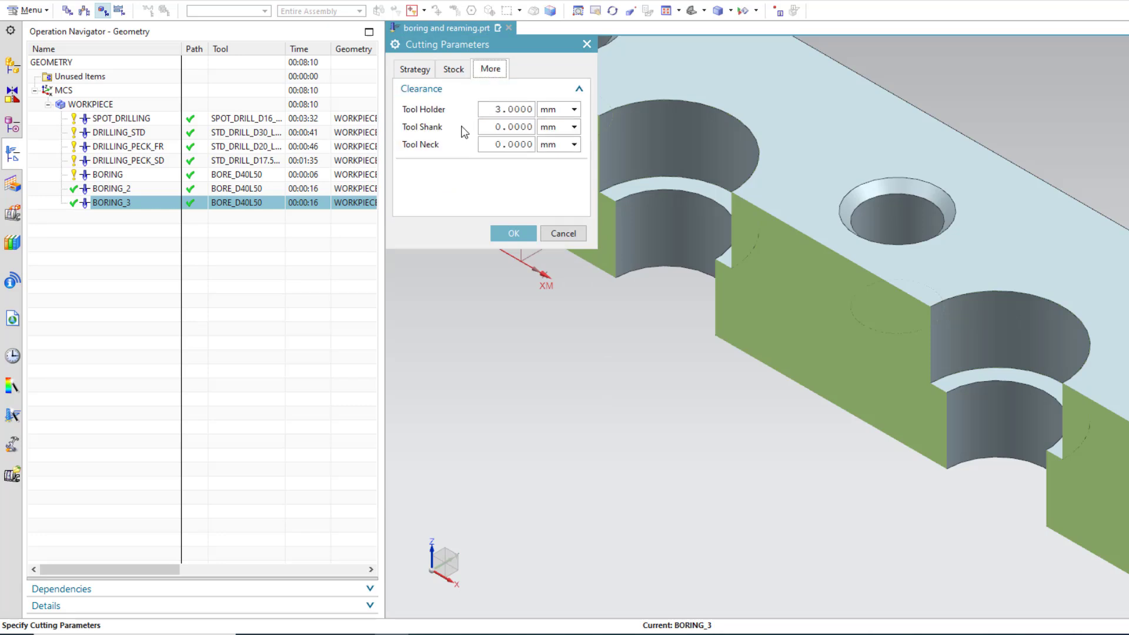
left_click(511, 234)
Change BORING_3's cycle to Drill,Bore,Manual, accept its cycle parameters, and regenerate the tool path
left_click(487, 222)
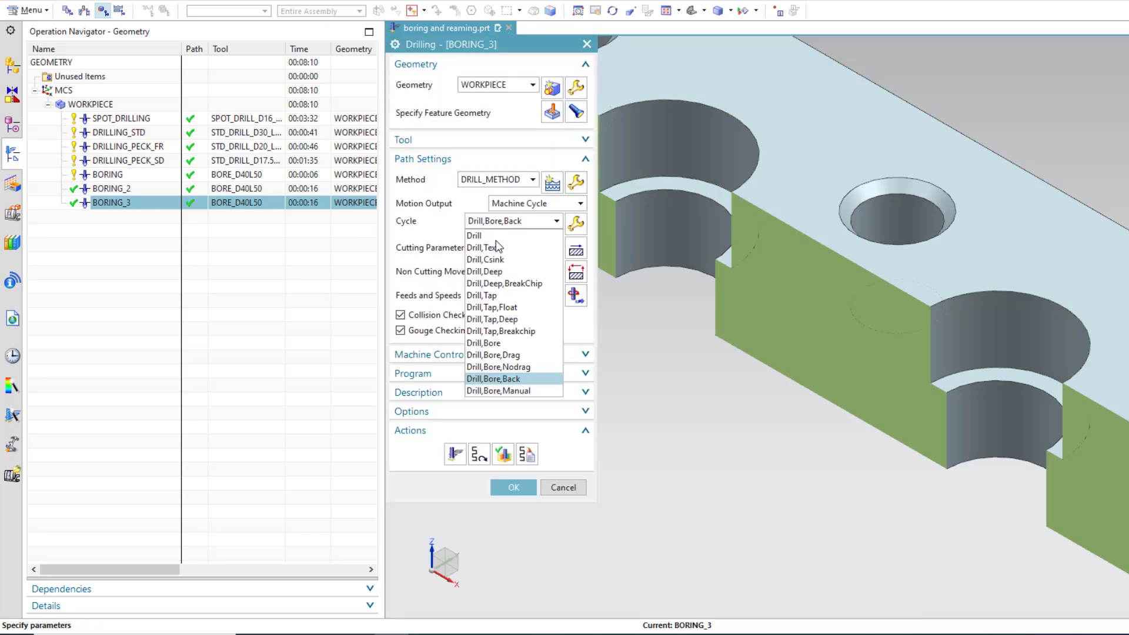
left_click(531, 392)
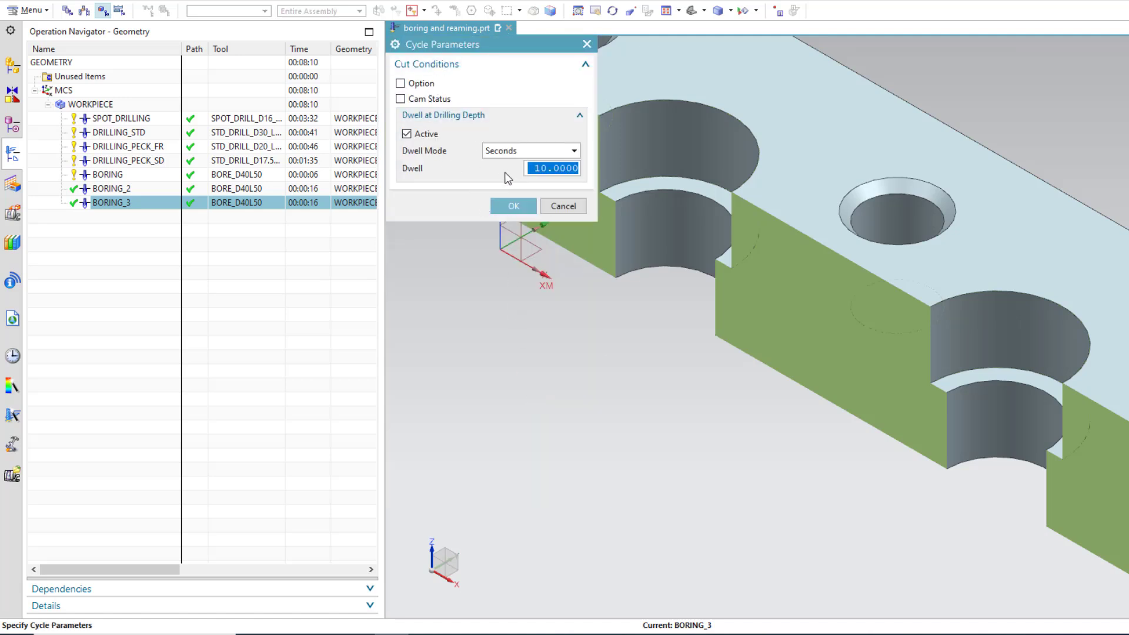
left_click(464, 87)
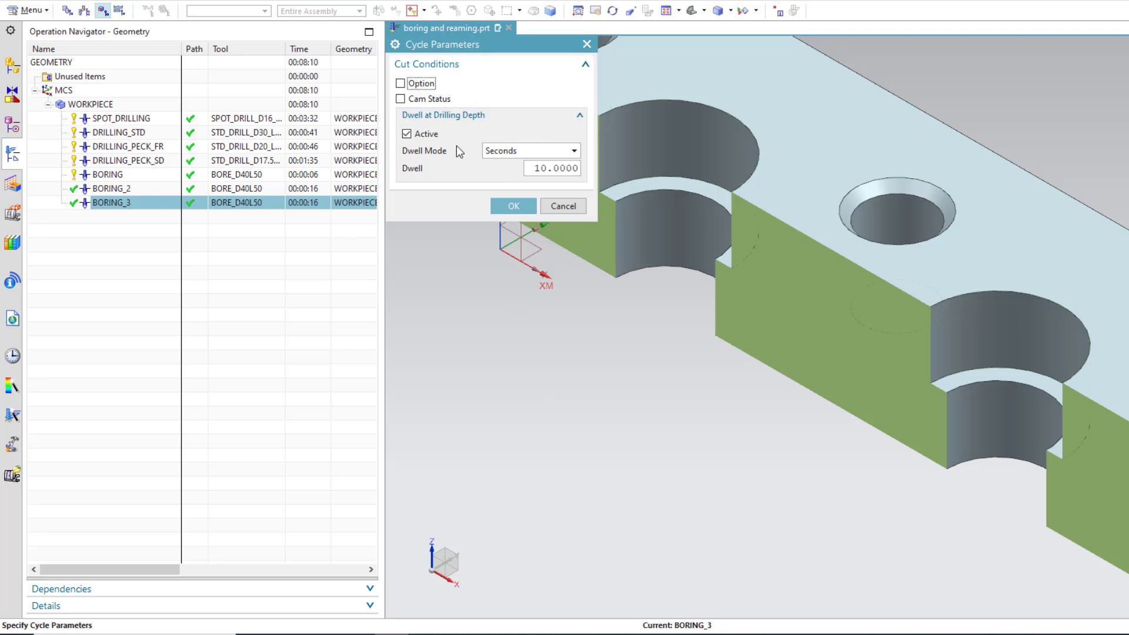
left_click(515, 206)
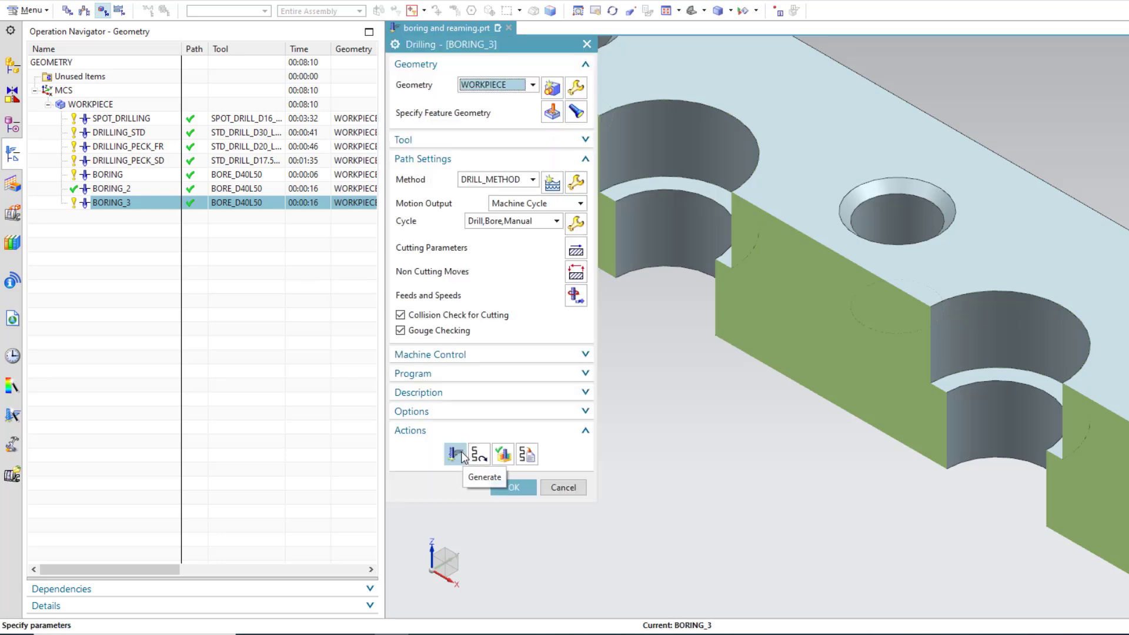
left_click(456, 454)
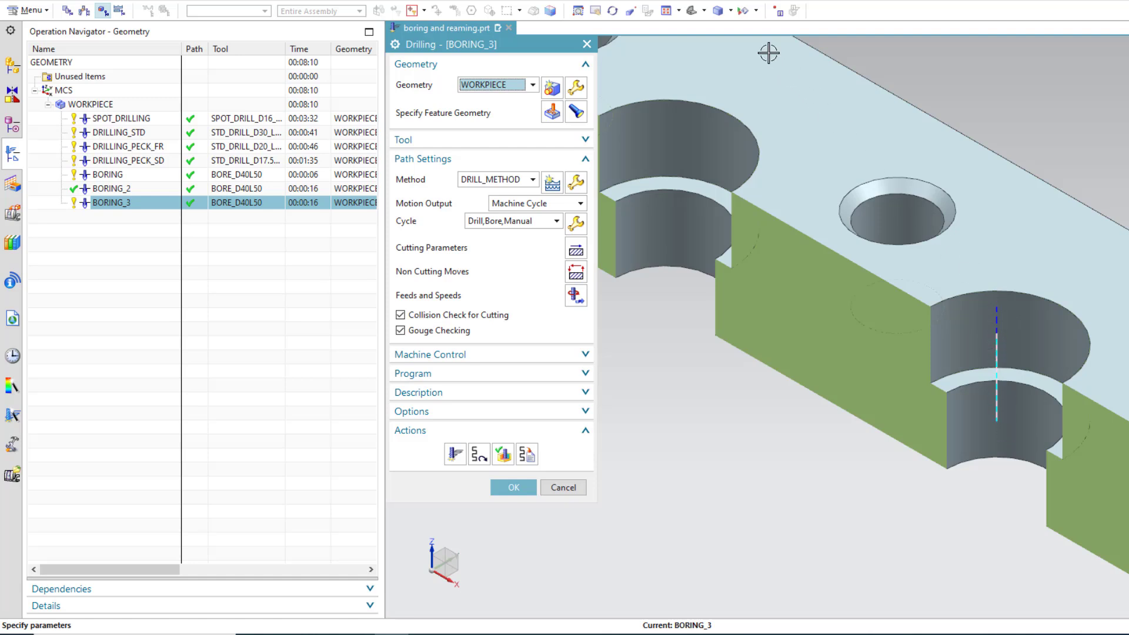
Verify BORING_3's Drill,Bore,Manual tool path by stepping through its motions one at a time, and close the visualization
left_click(502, 453)
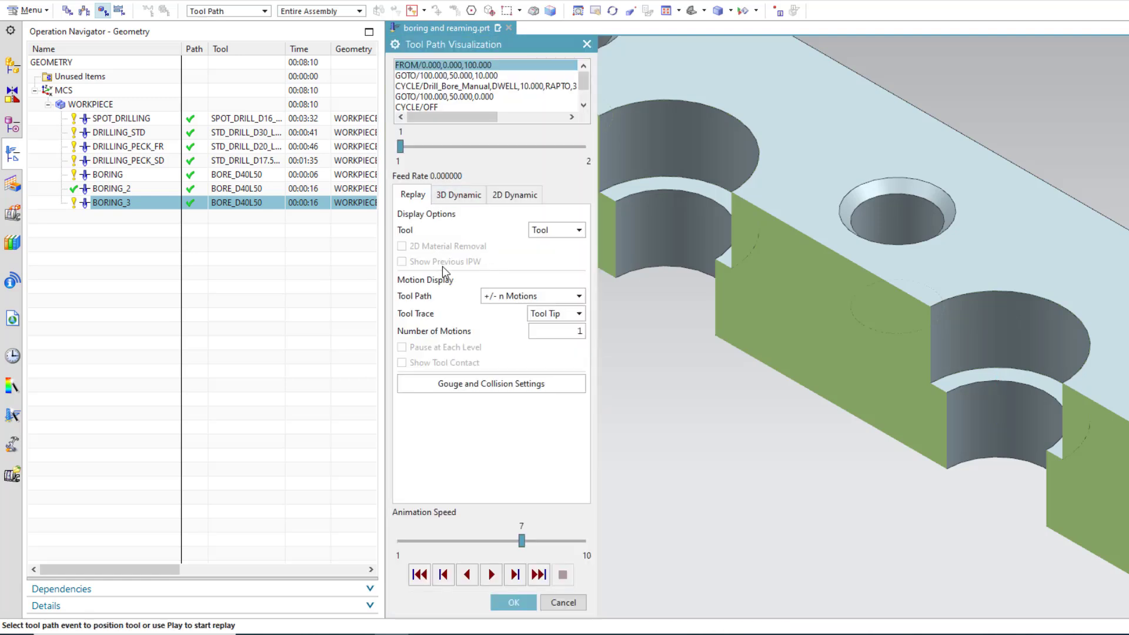
left_click(515, 575)
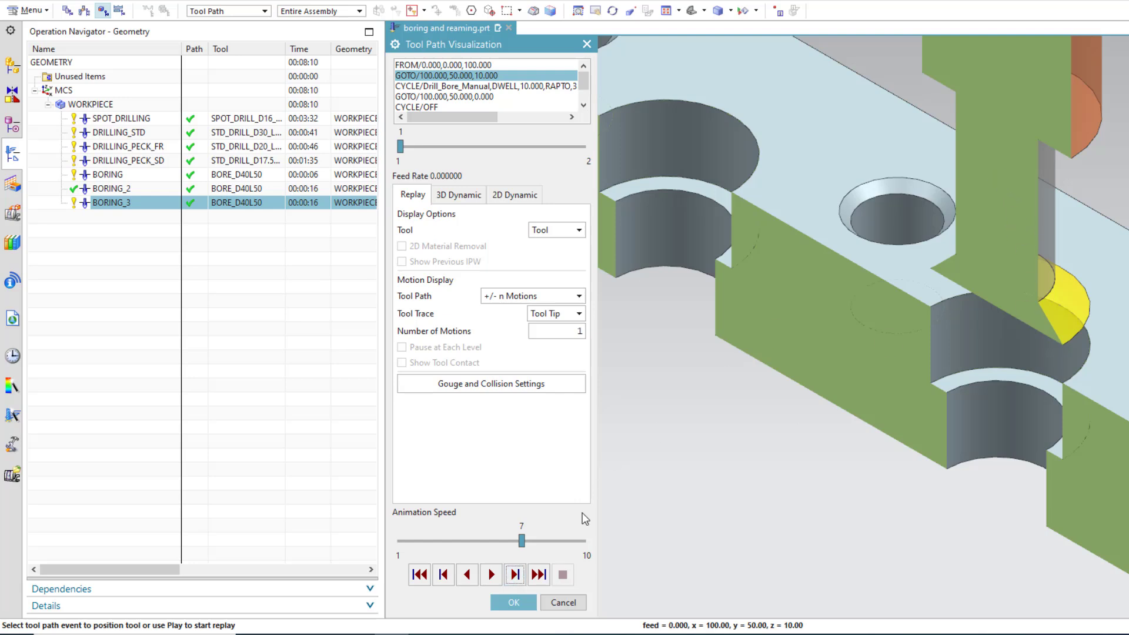
left_click(515, 575)
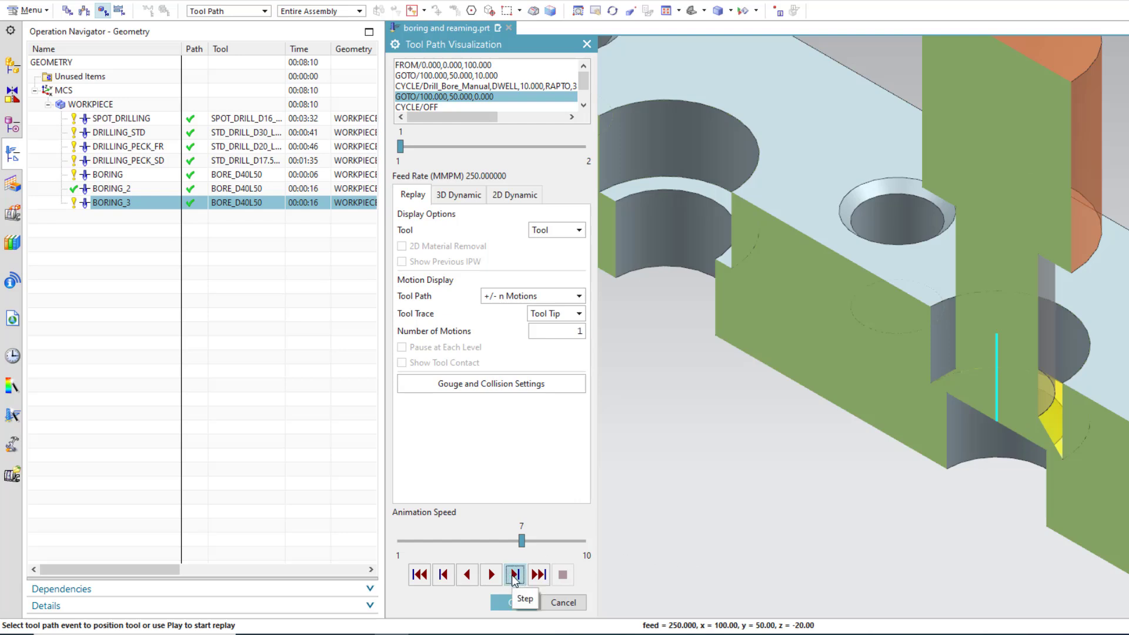
left_click(515, 576)
left_click(515, 577)
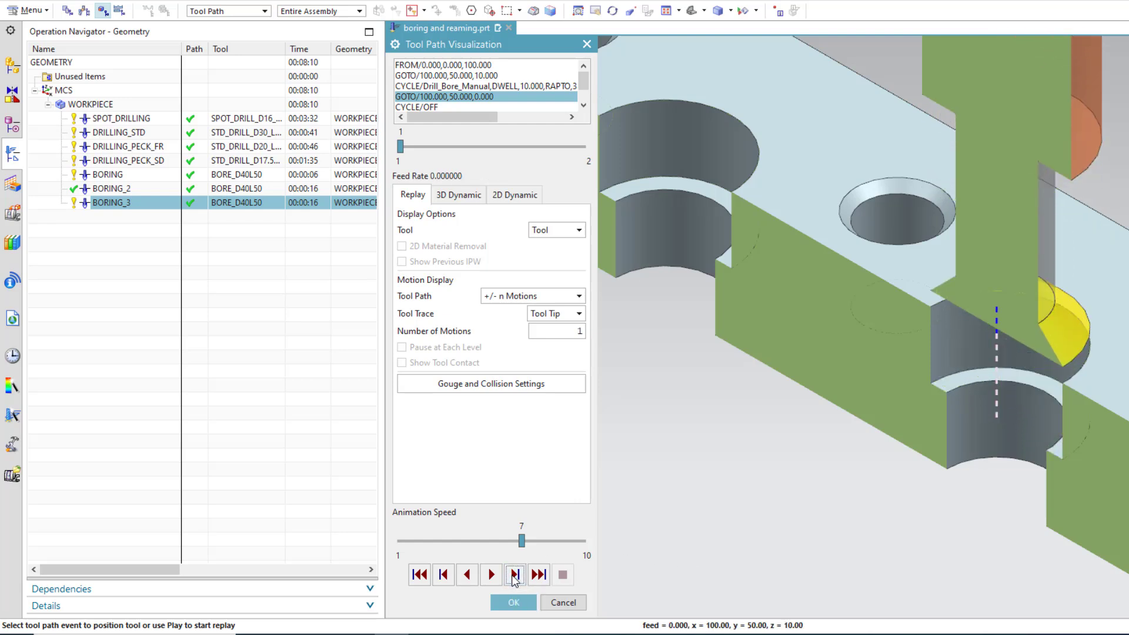
left_click(513, 603)
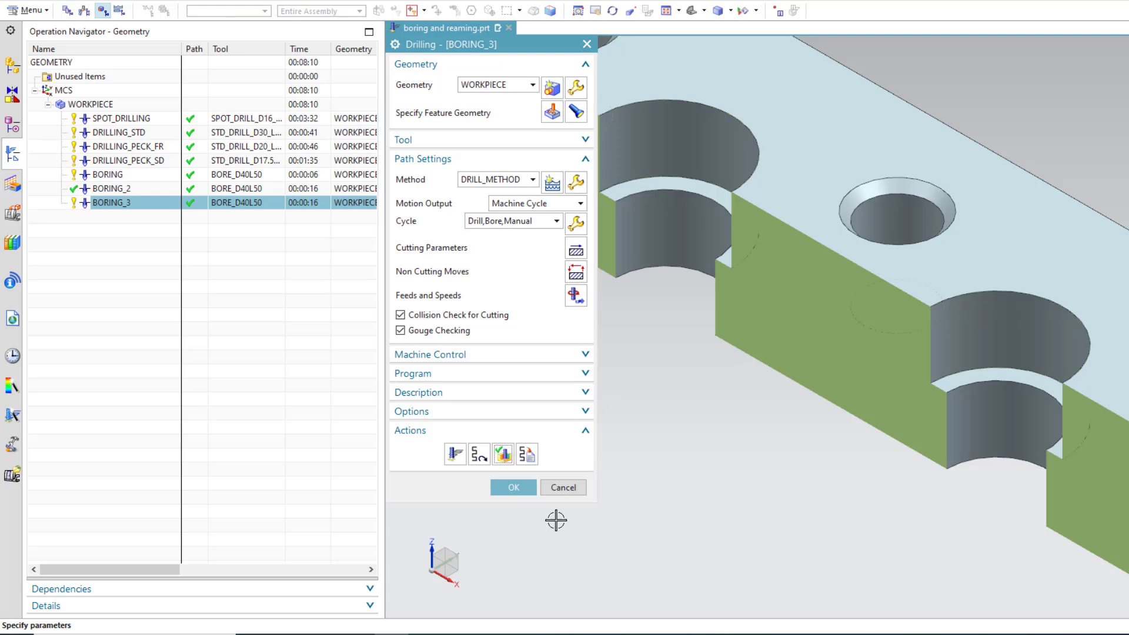
Post-process BORING_3 with MILL_3_AXIS, overwriting boring and reaming.ptp, and highlight the G88 cycle block in the listed G-code
left_click(509, 487)
right_click(120, 206)
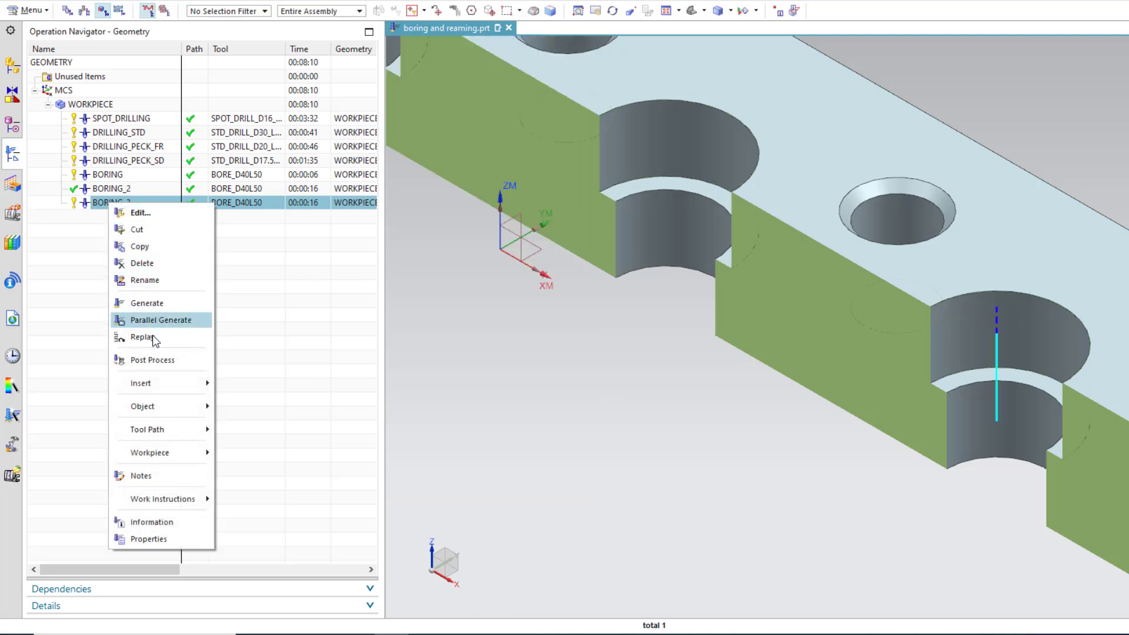
left_click(152, 359)
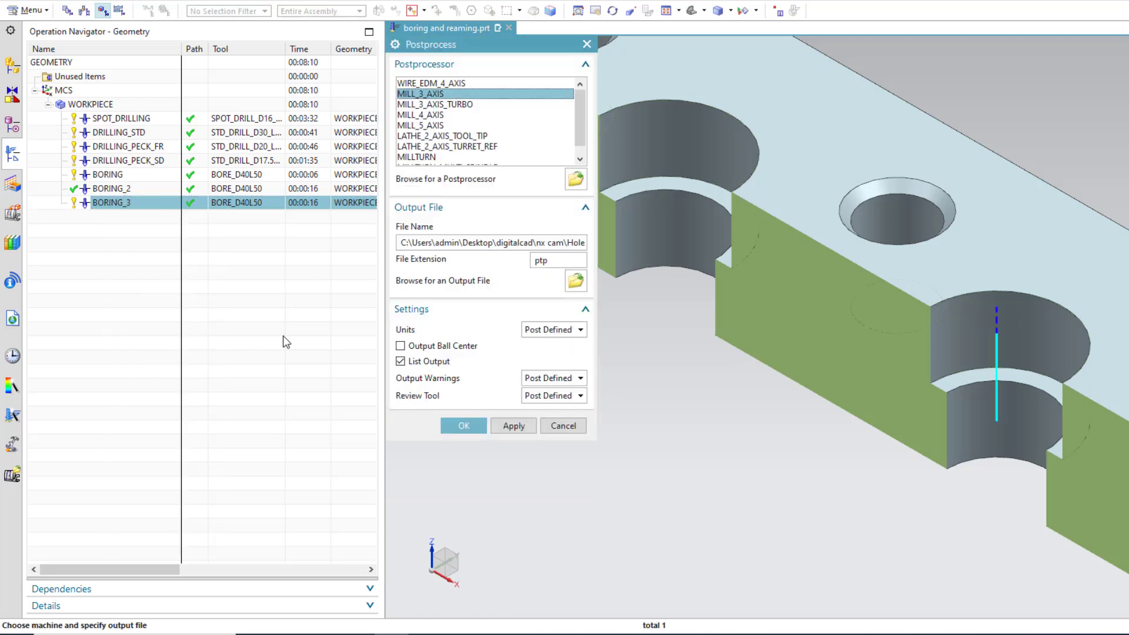
left_click(464, 426)
left_click(606, 313)
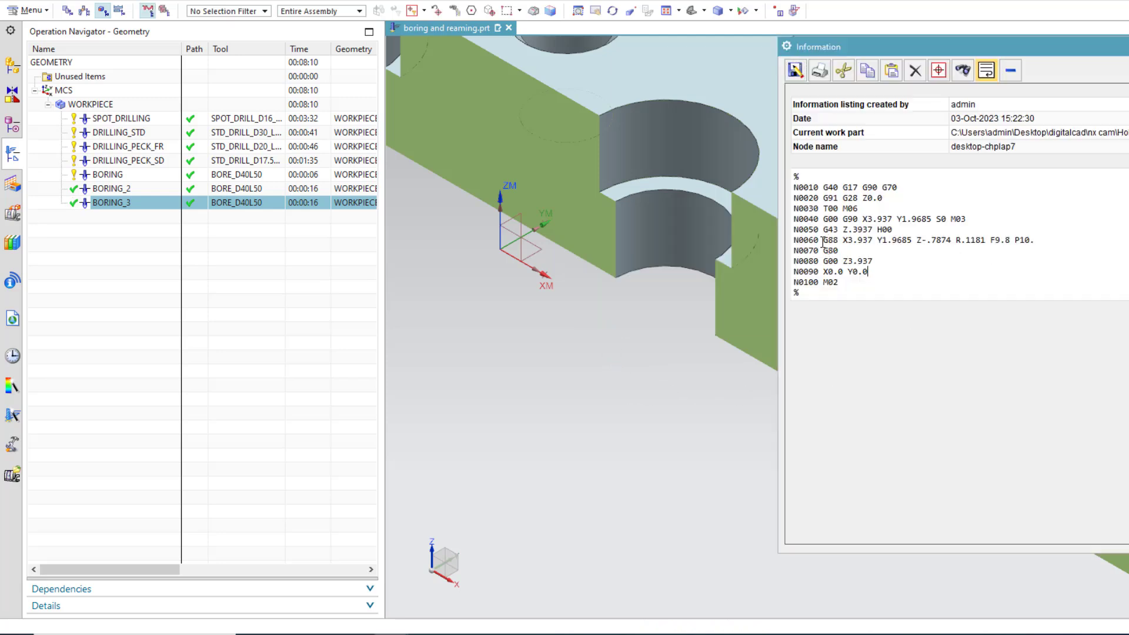
left_click_drag(824, 241, 1035, 241)
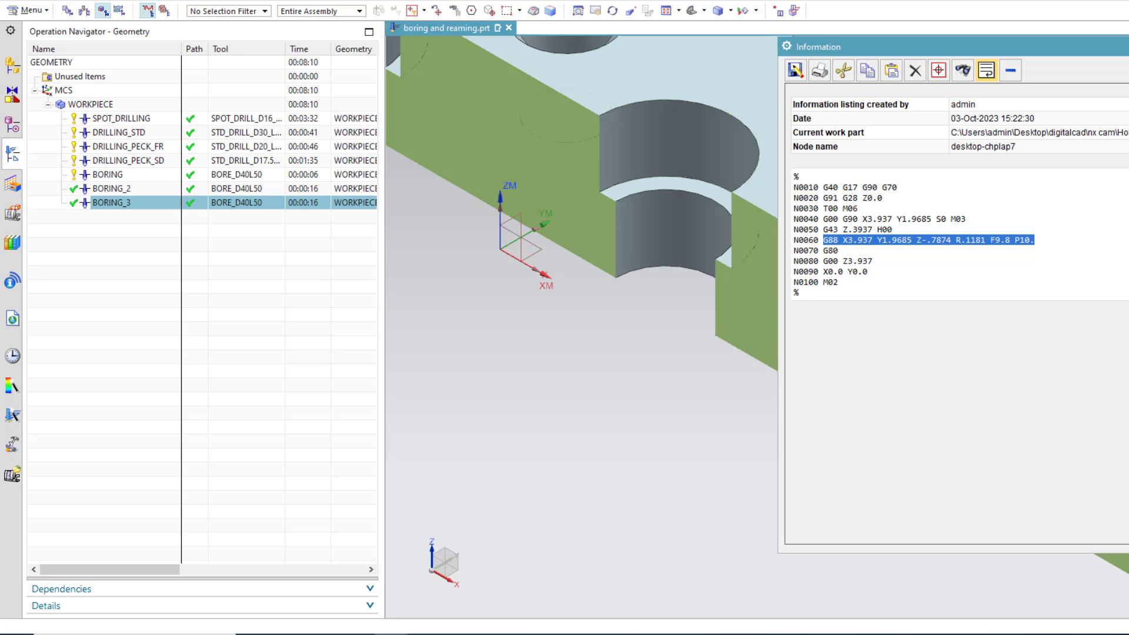
left_click(1128, 47)
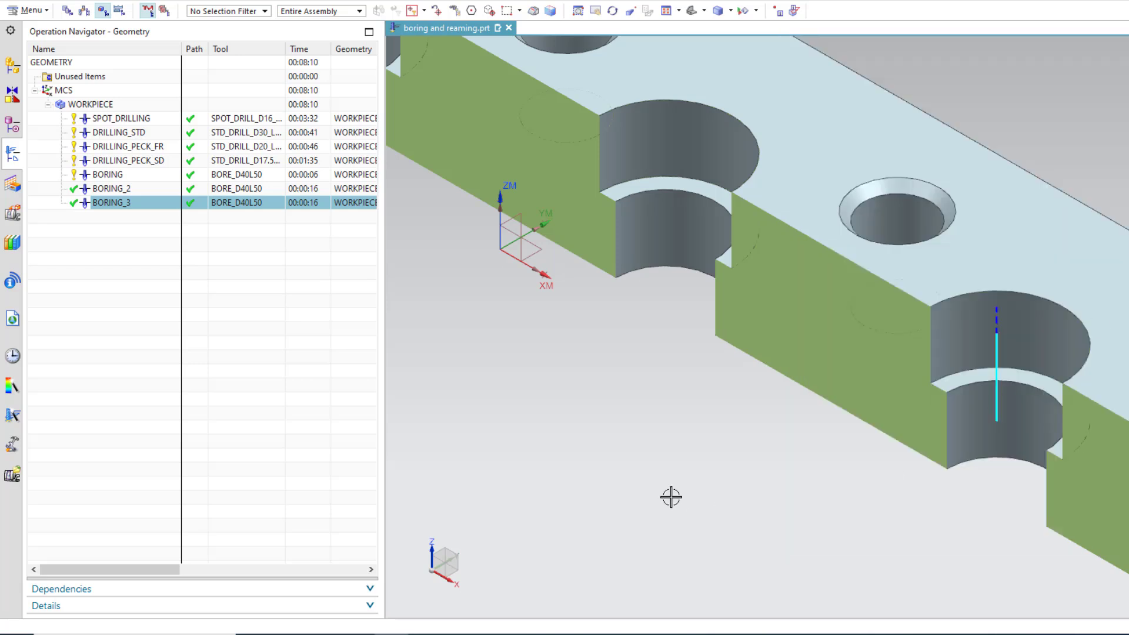
Save the boring and reaming.prt part file with its boring operations
scroll(671, 497, "down", 3)
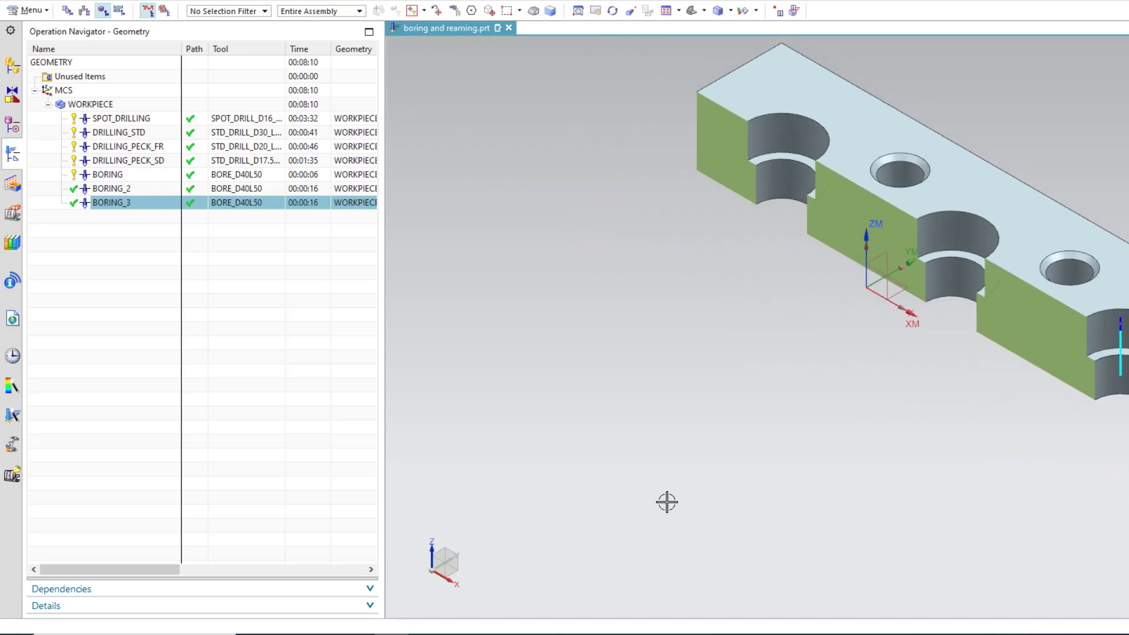
double_click(115, 206)
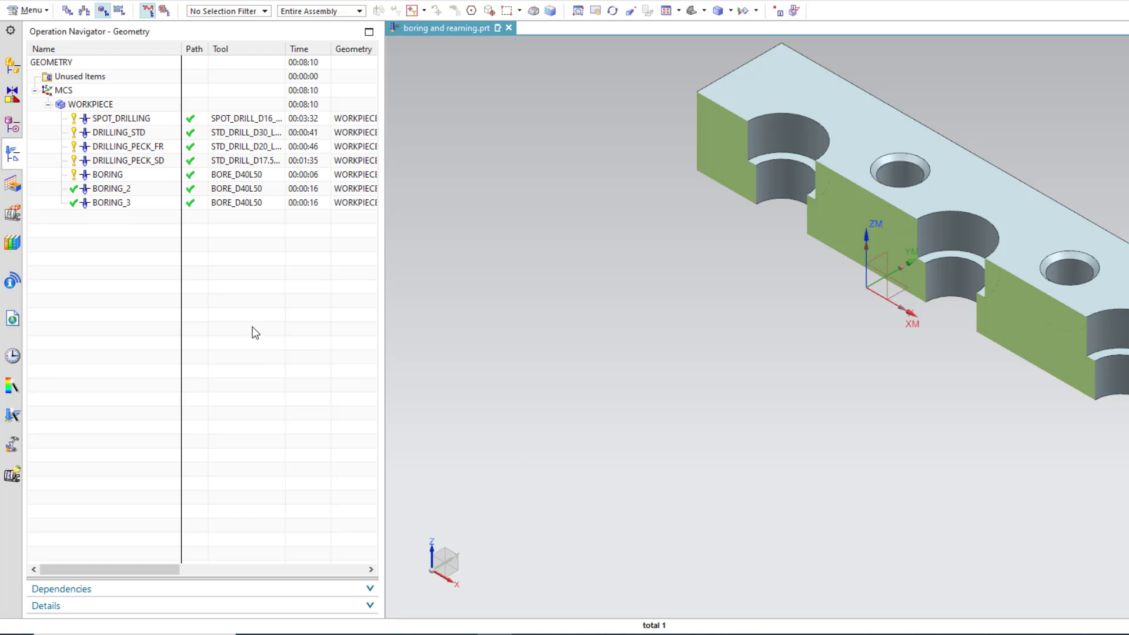
key("ctrl+s")
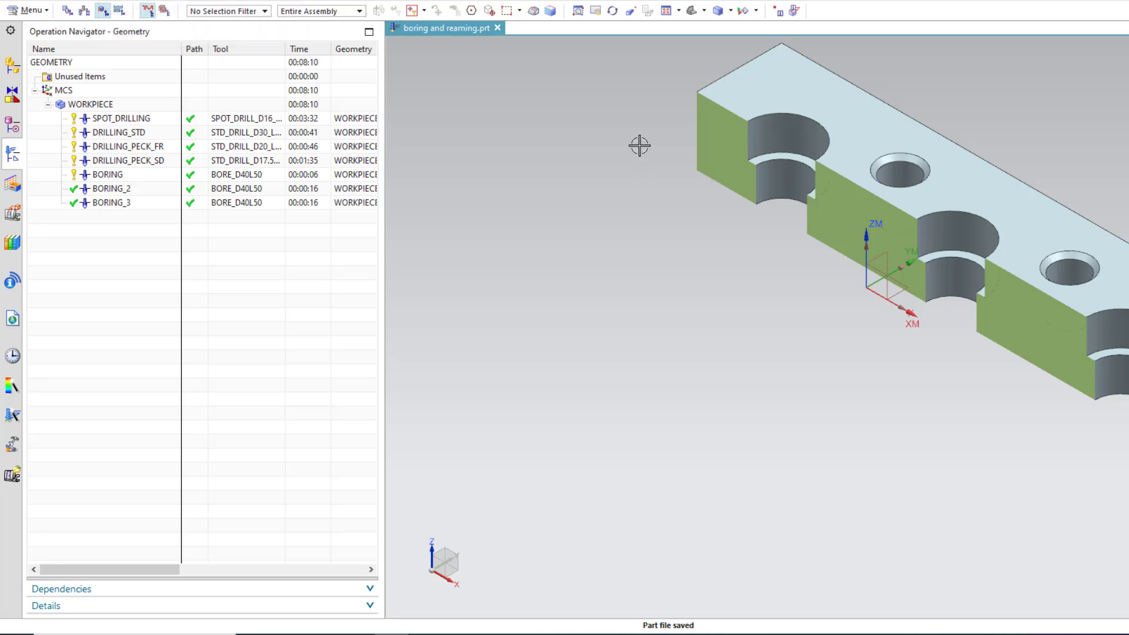
Copy the BORING operation and paste it after BORING_3 under WORKPIECE
left_click(114, 175)
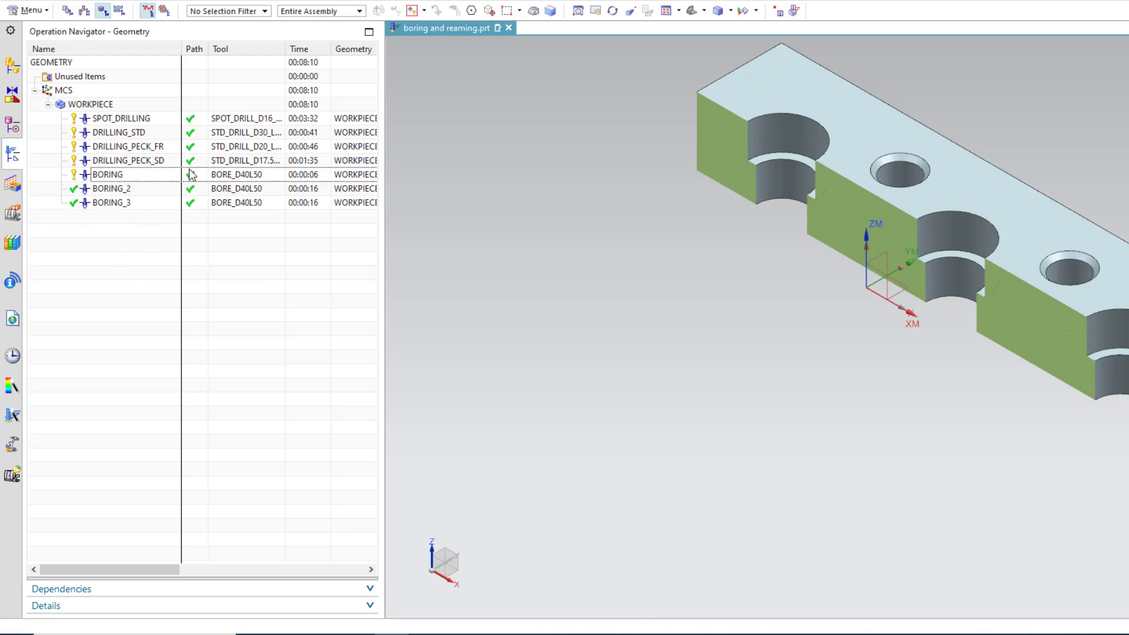
left_click(128, 177)
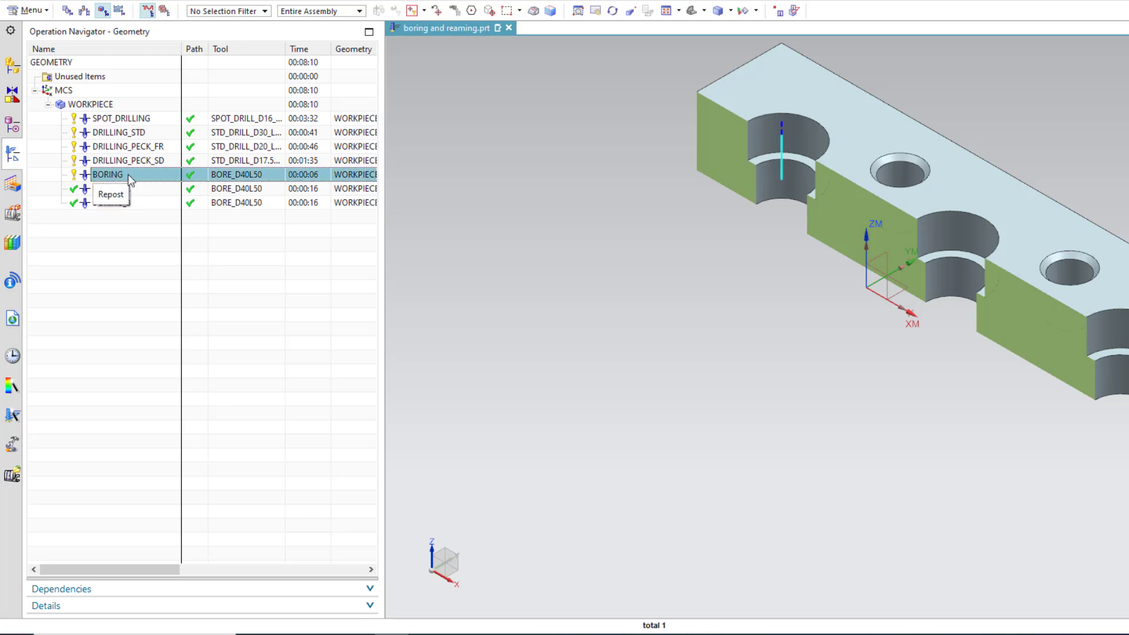
right_click(130, 180)
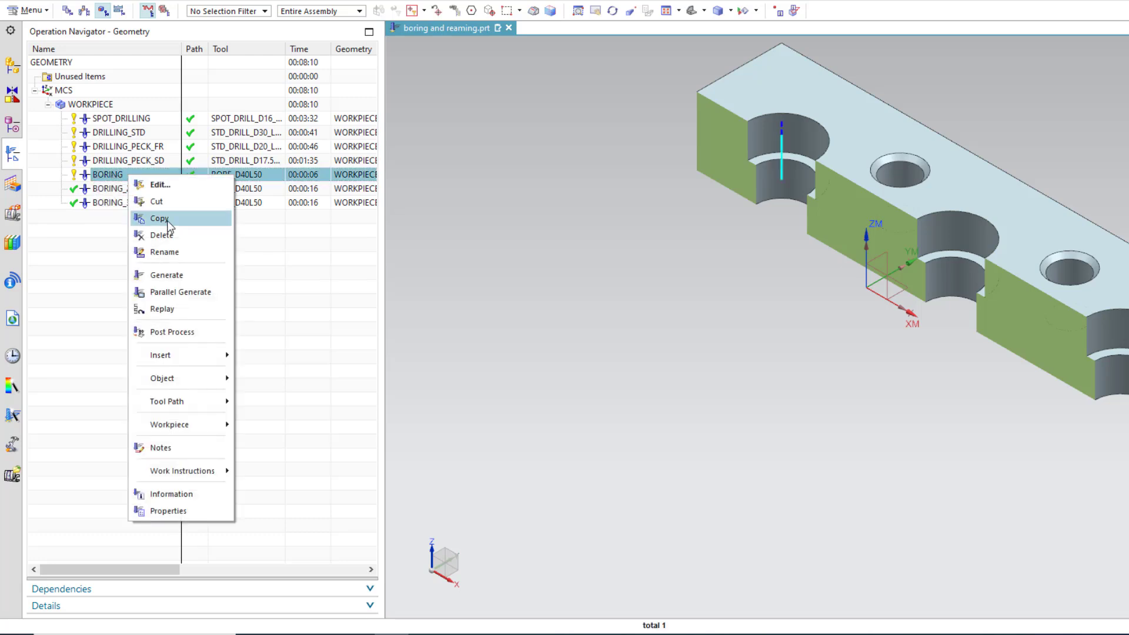
left_click(166, 221)
right_click(118, 202)
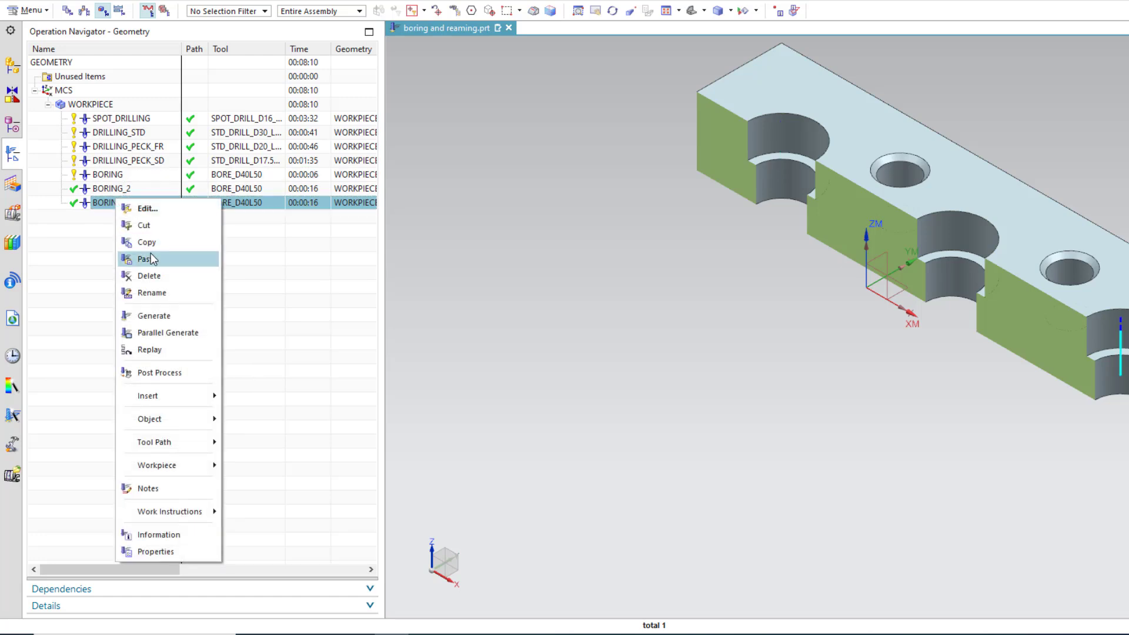
left_click(147, 257)
Rename the pasted BORING_COPY operation as reaming
left_click(137, 219)
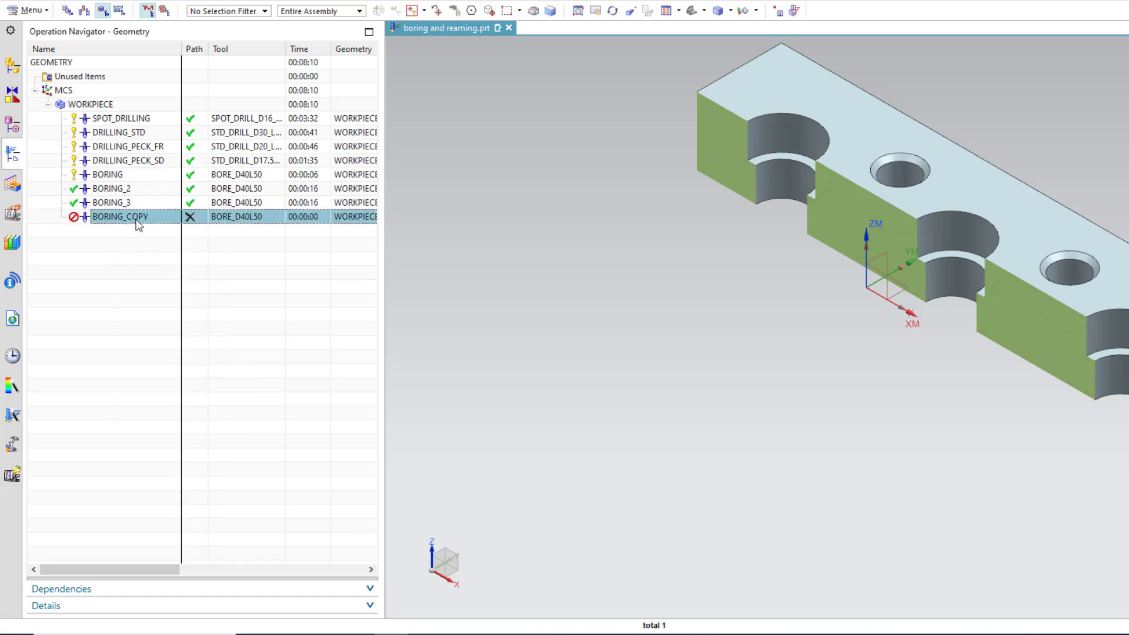
left_click(160, 218)
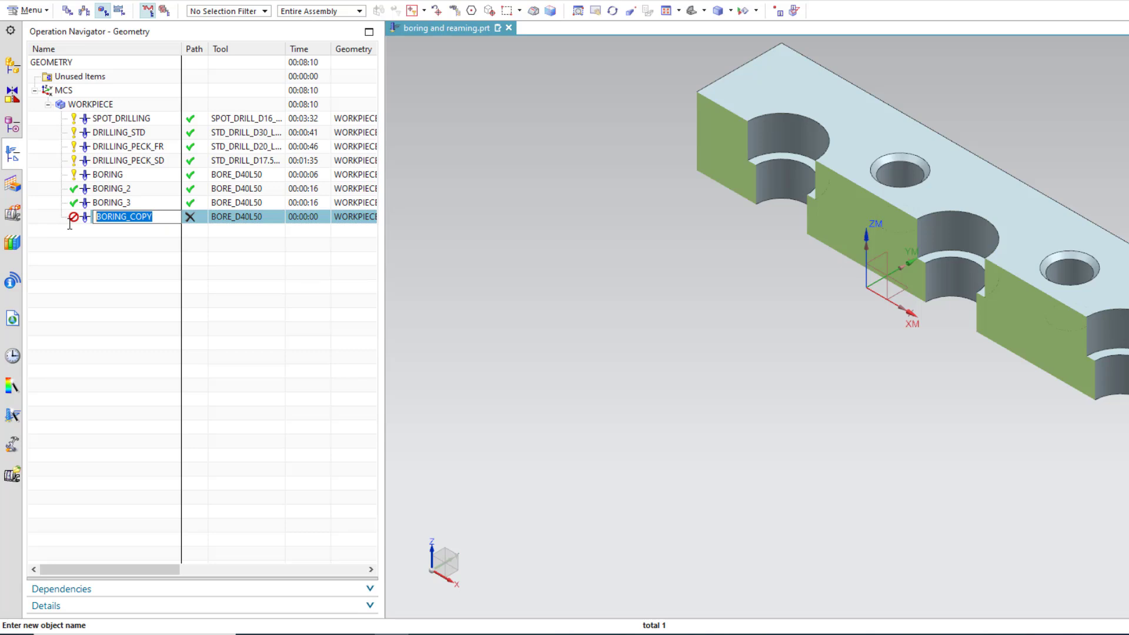
type("reaming")
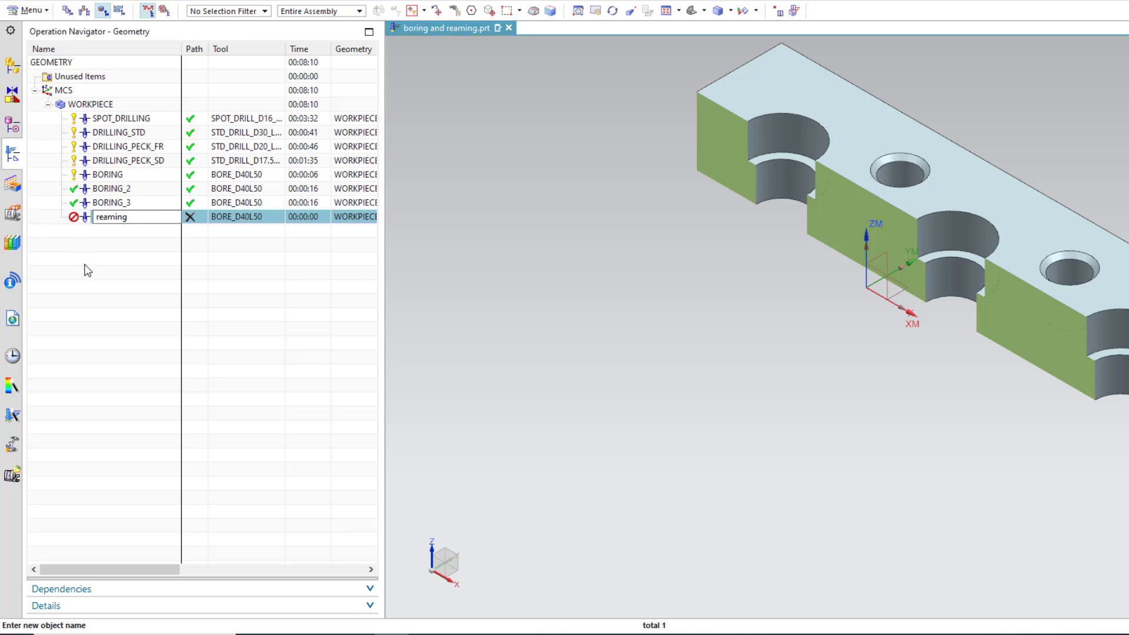
key("Return")
Open the REAMING operation and add the middle and last counterbored holes to its feature geometry
double_click(103, 216)
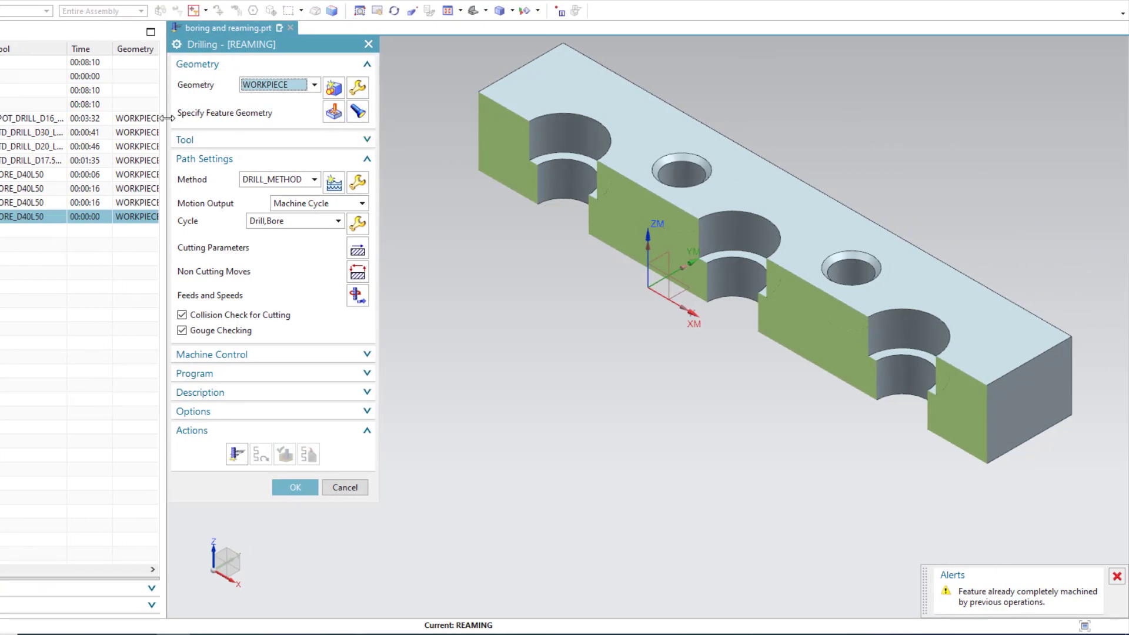
left_click(333, 111)
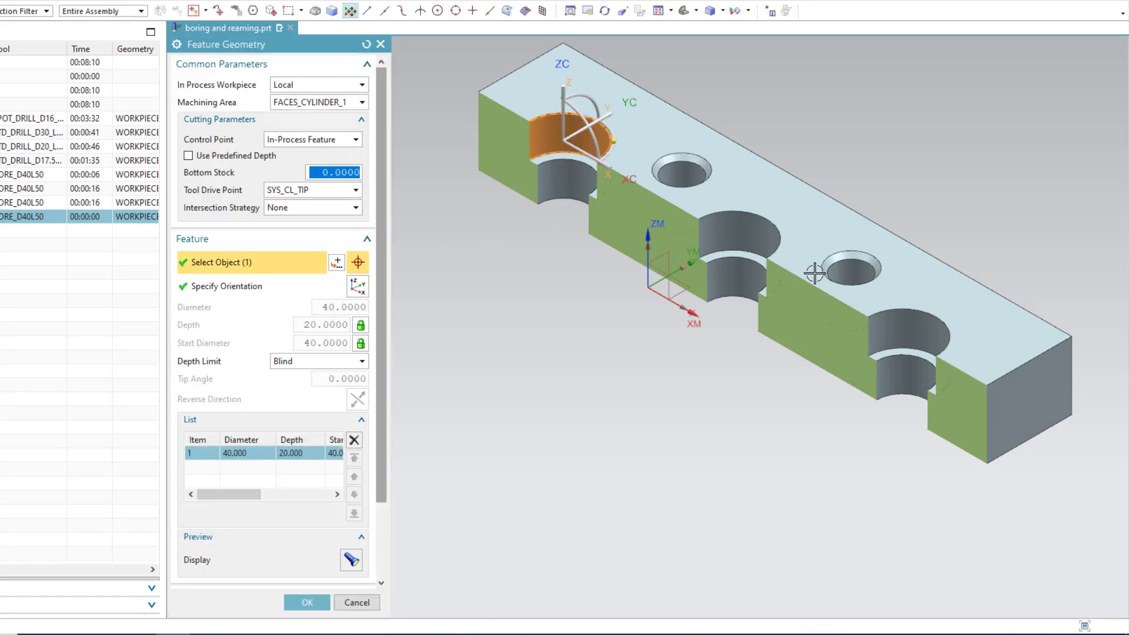
left_click(737, 273)
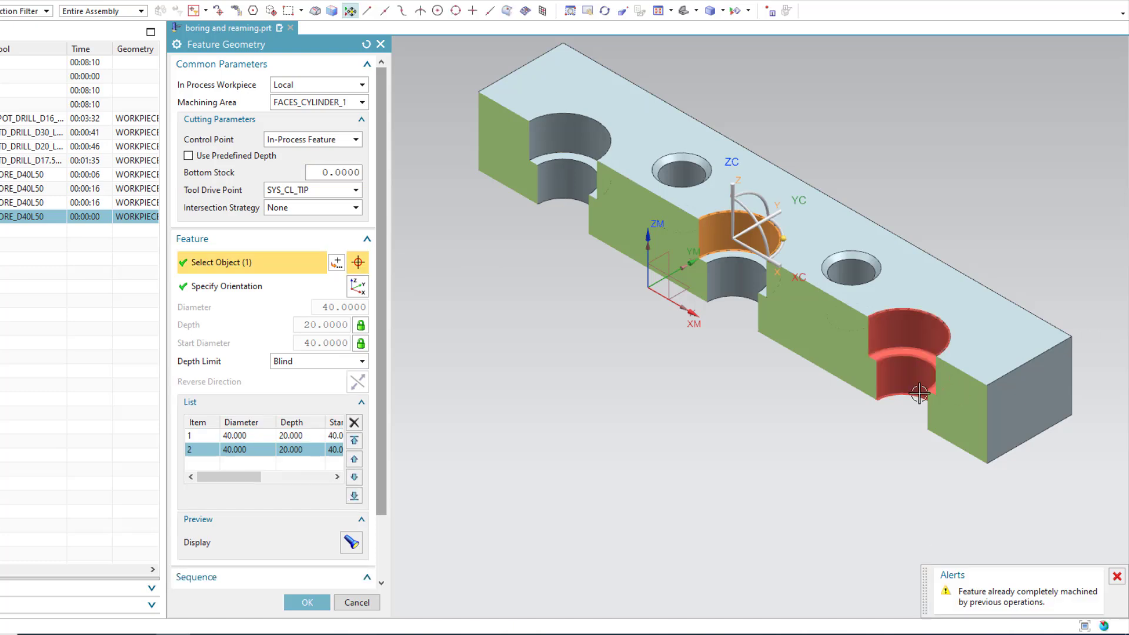
left_click(940, 381)
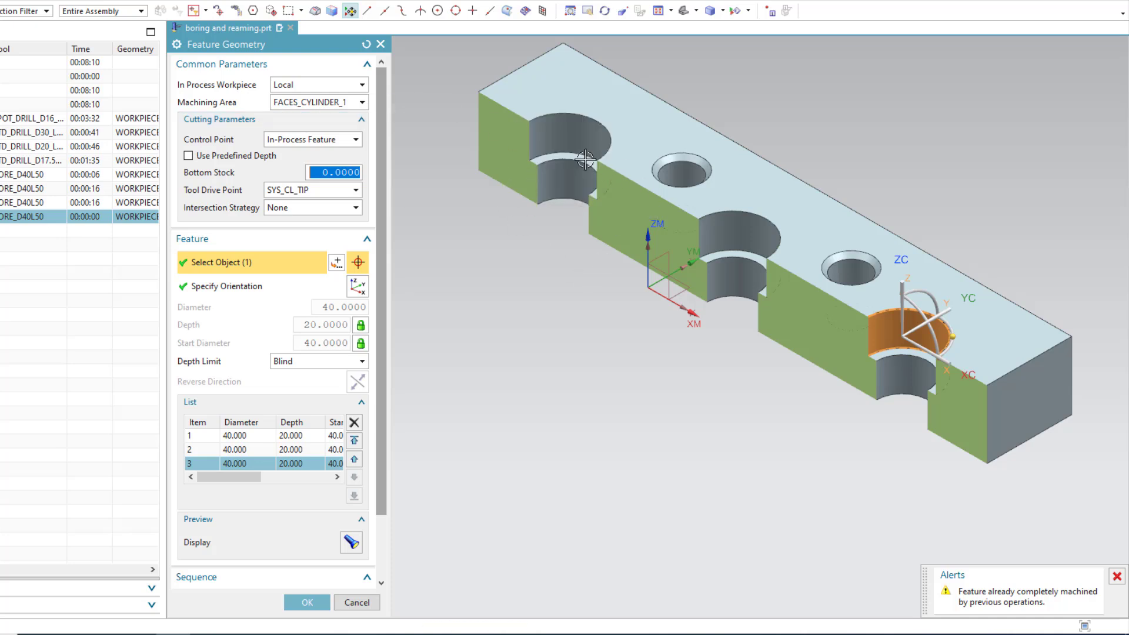
Try MODEL_DEPTH as the machining area of the three holes, set it to FACES_CYLINDER_2, and accept the feature geometry
left_click(295, 103)
left_click(300, 141)
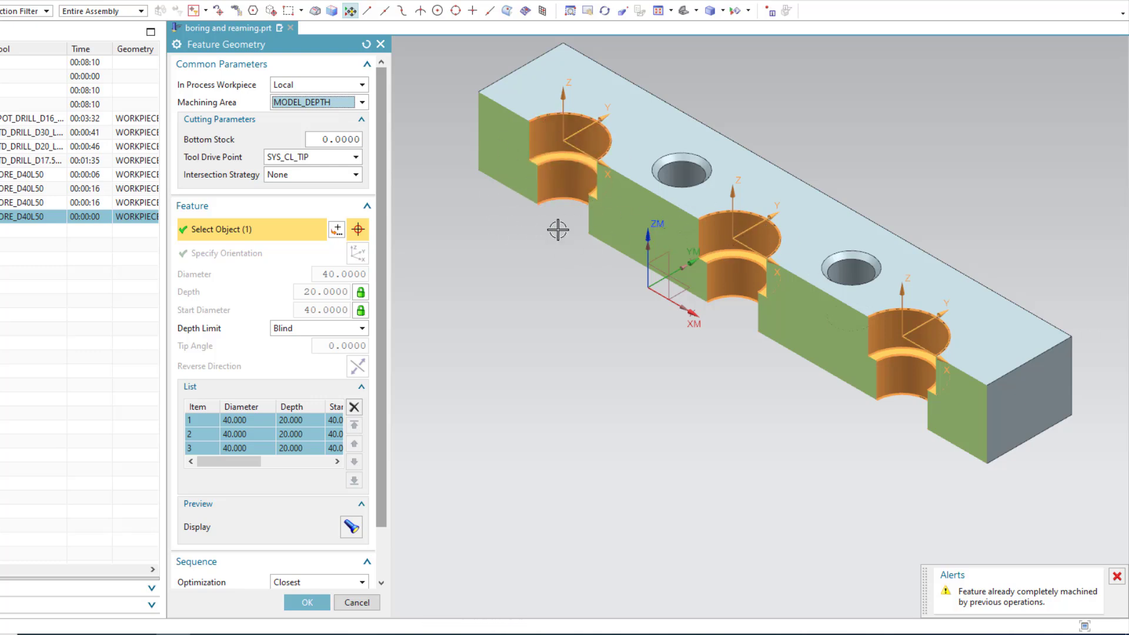
left_click(333, 104)
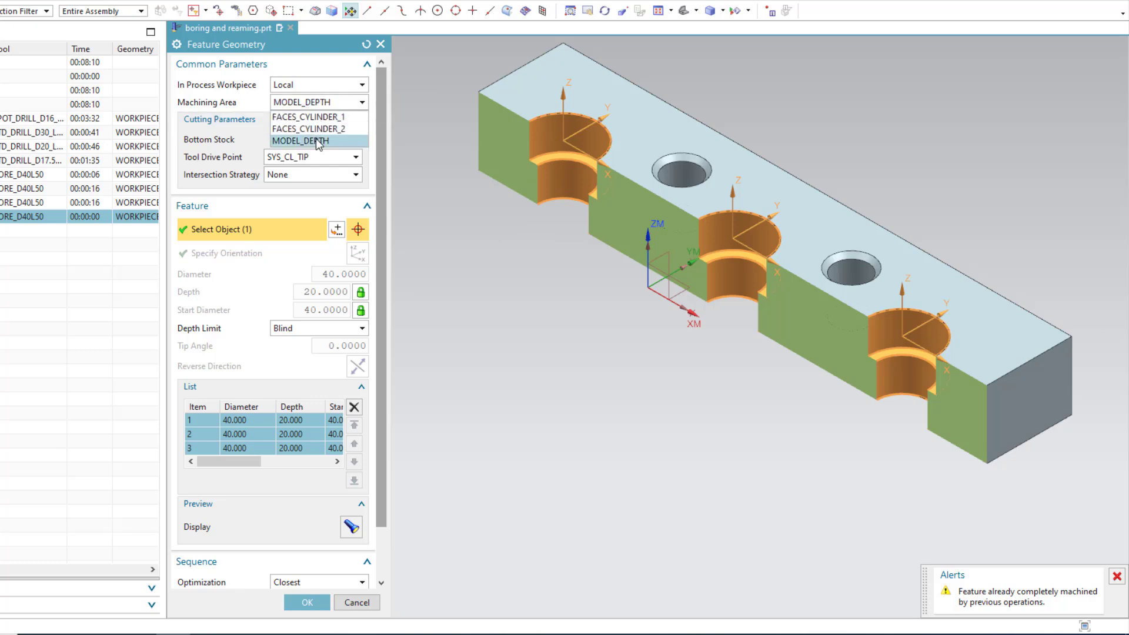
left_click(354, 130)
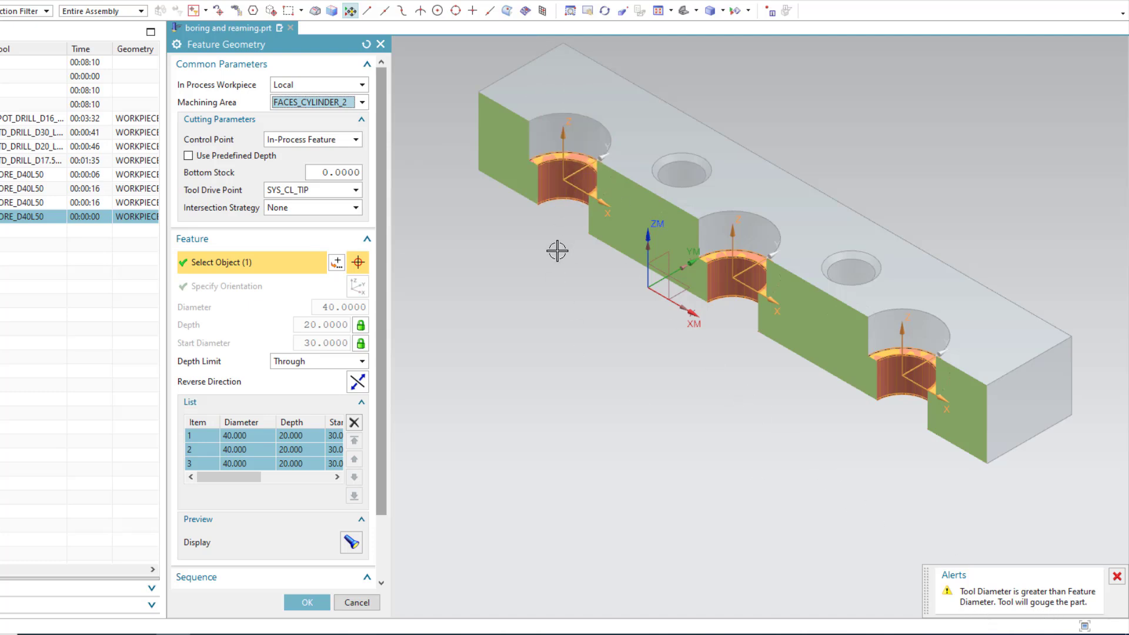
left_click(318, 604)
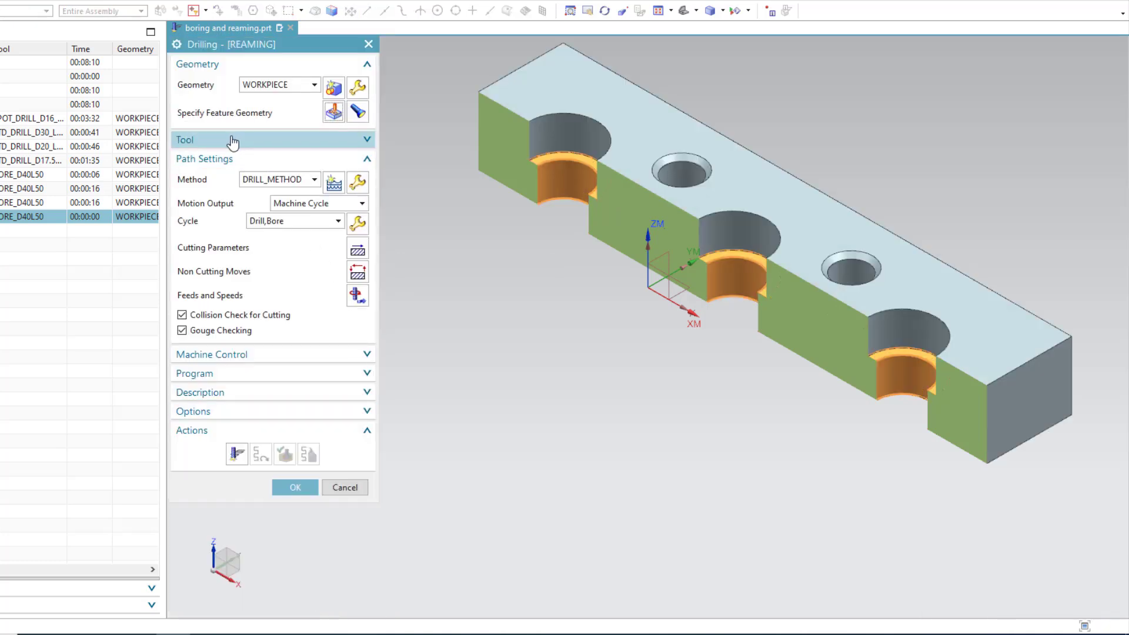
Change the REAMING operation's tool to REAMER_D30.2_L50
left_click(231, 141)
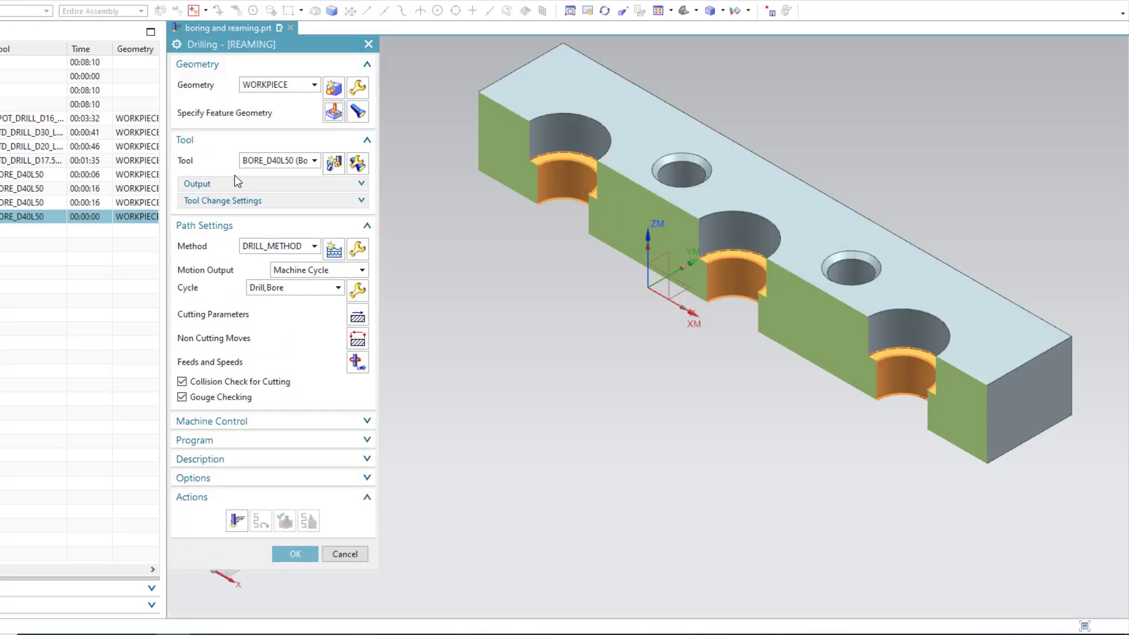
left_click(278, 168)
left_click(275, 198)
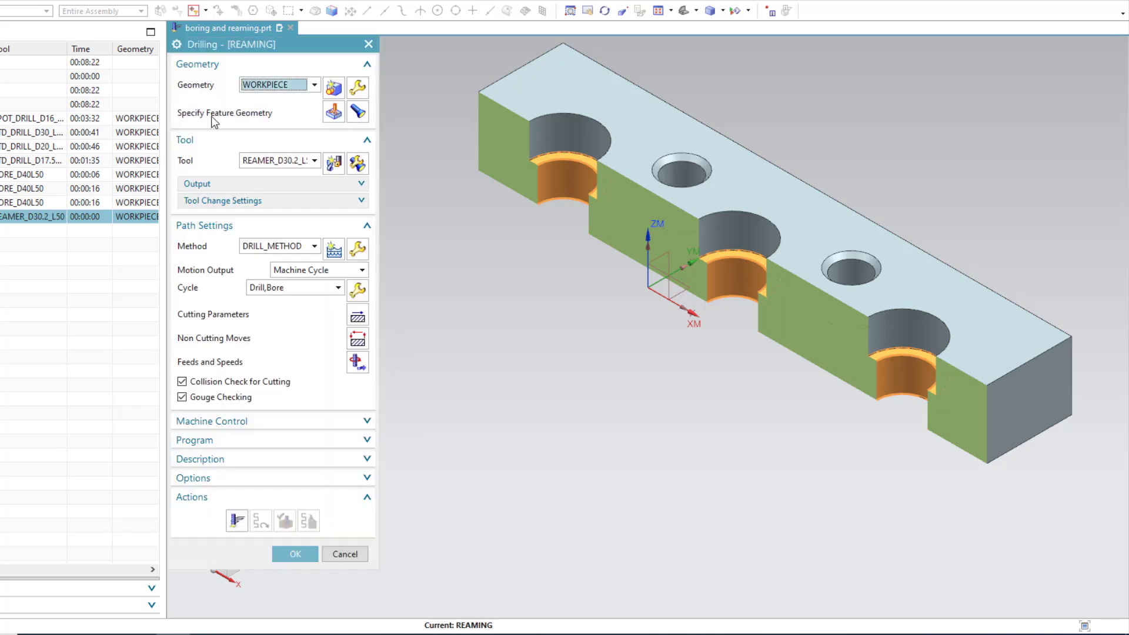
Compare FACES_CYLINDER_1 with MODEL_DEPTH as REAMING's machining area, accept MODEL_DEPTH for the three holes, and generate the tool path
left_click(332, 111)
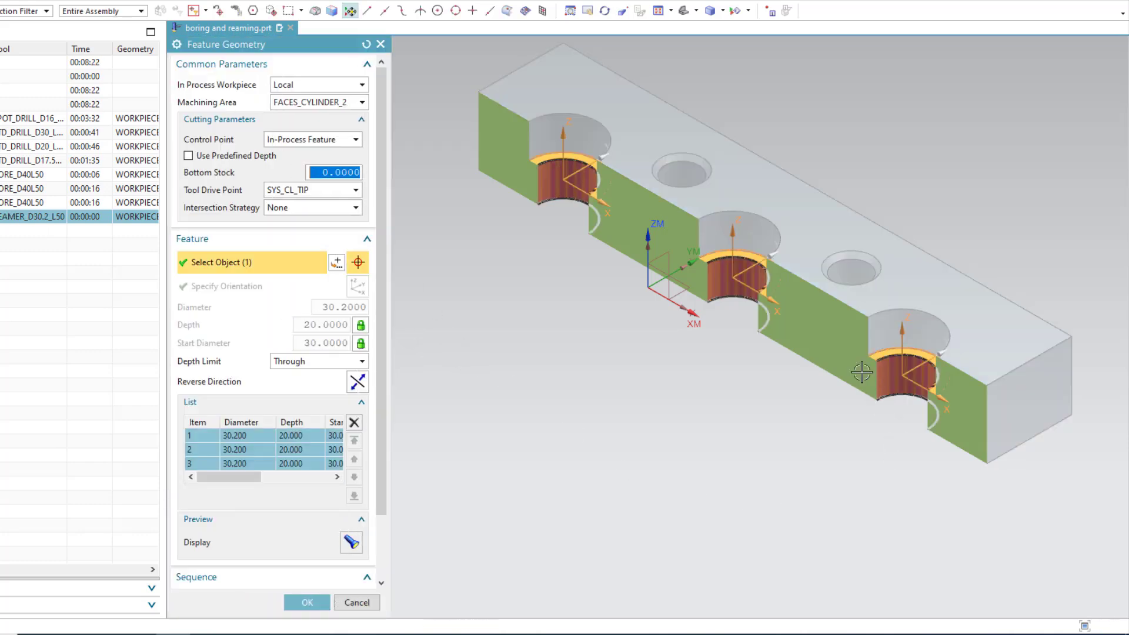
left_click(291, 109)
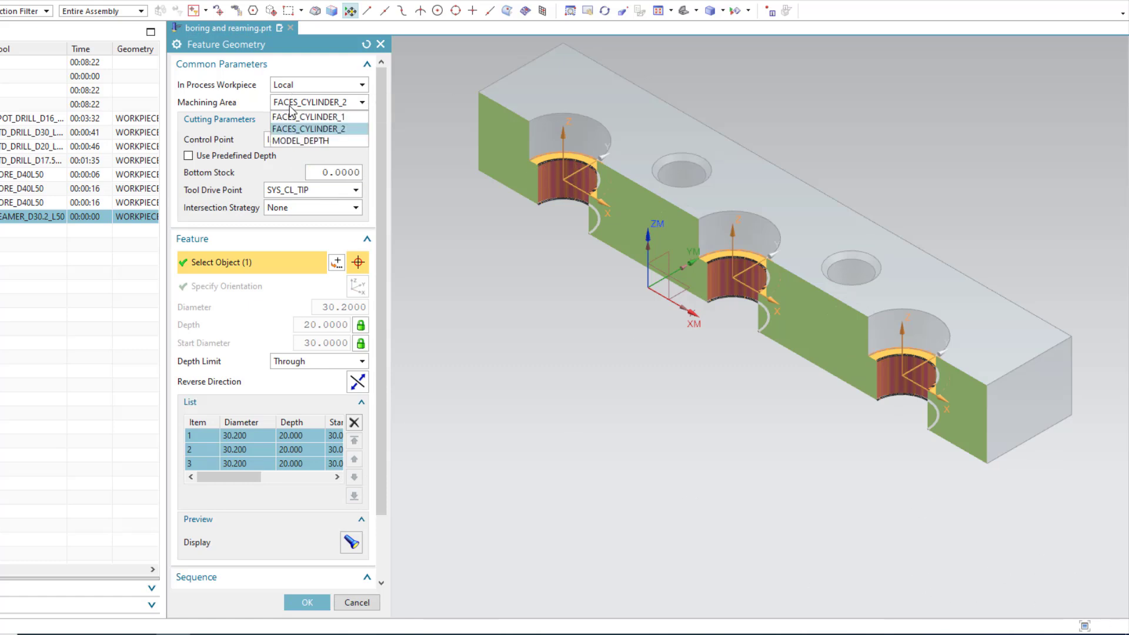
left_click(299, 141)
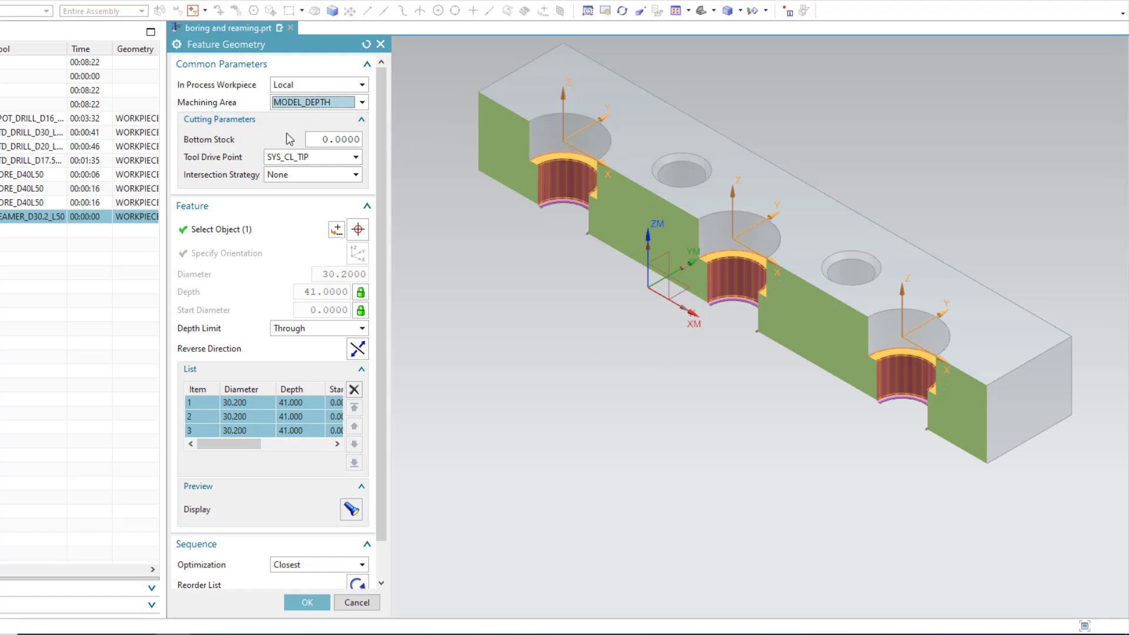
left_click(292, 106)
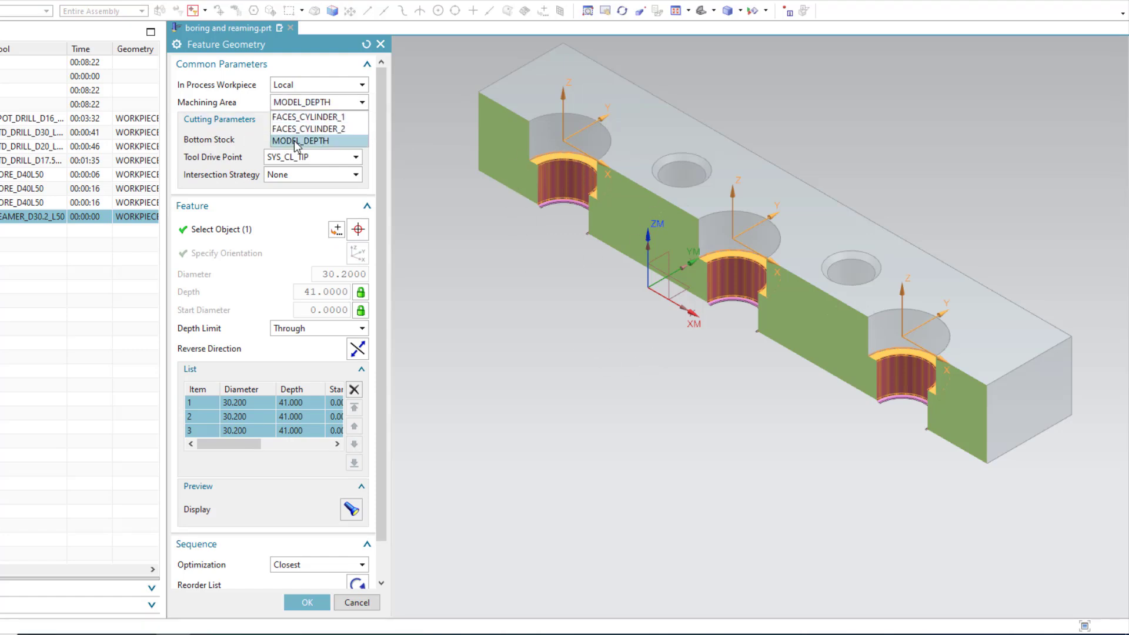
left_click(340, 117)
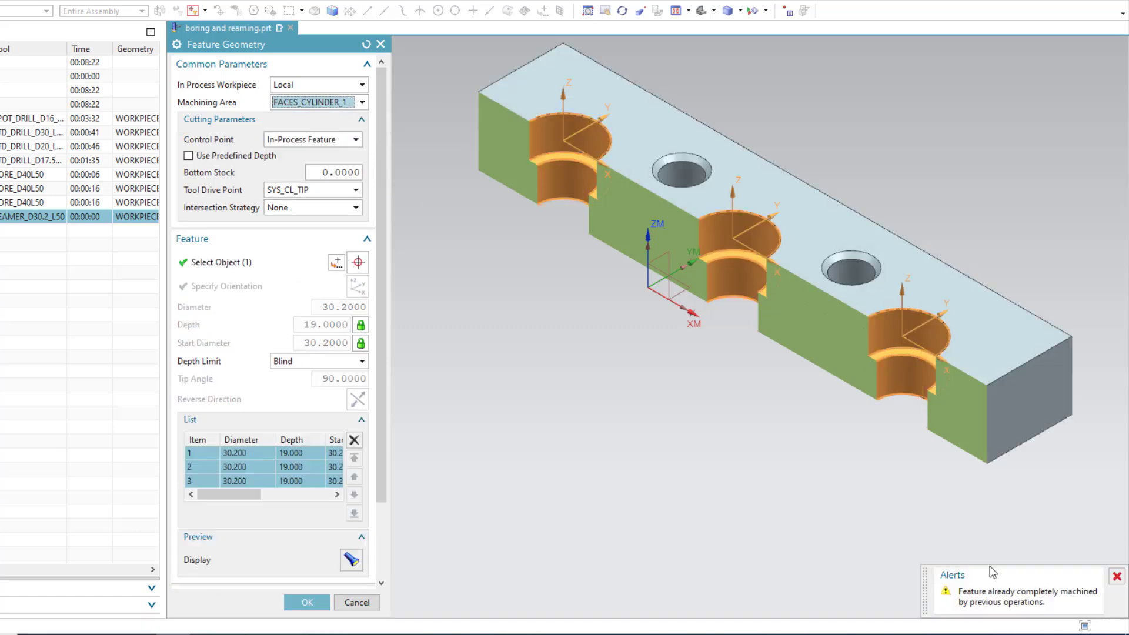
left_click(294, 103)
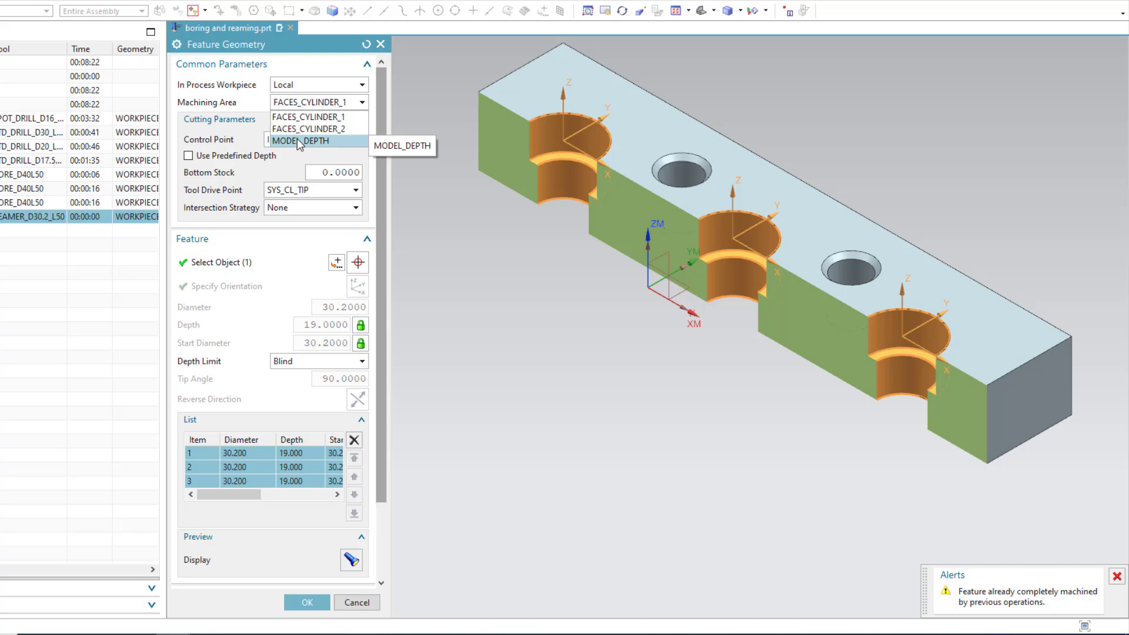
left_click(298, 140)
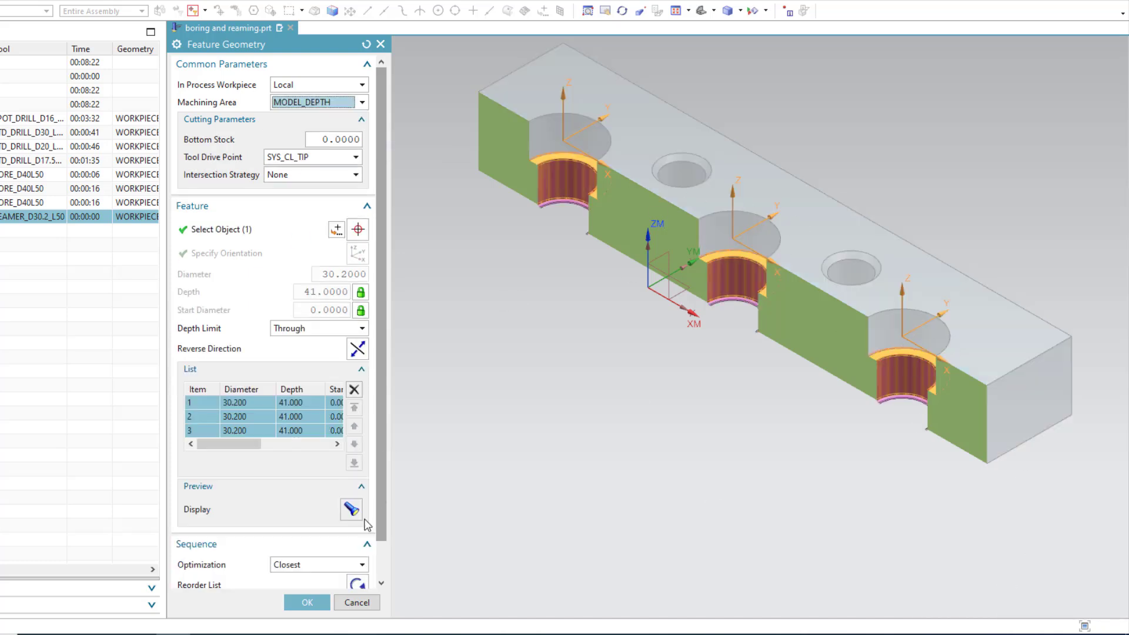
left_click(307, 603)
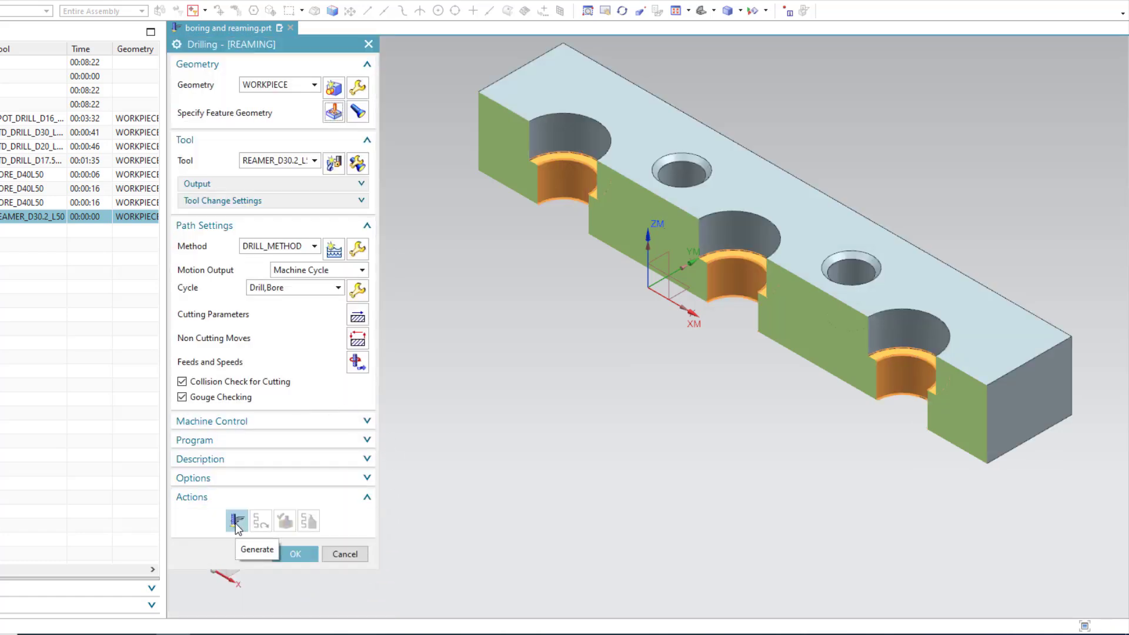
left_click(237, 522)
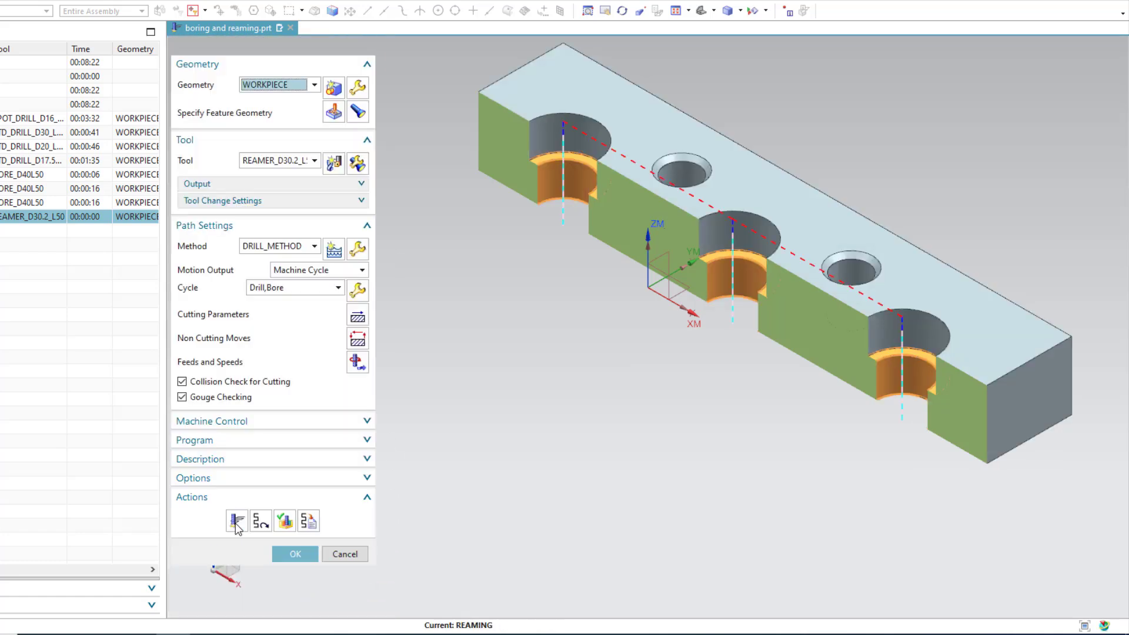
Verify REAMING's tool path in the front view by stepping through its motions, close the visualization, and replay the path
left_click(283, 525)
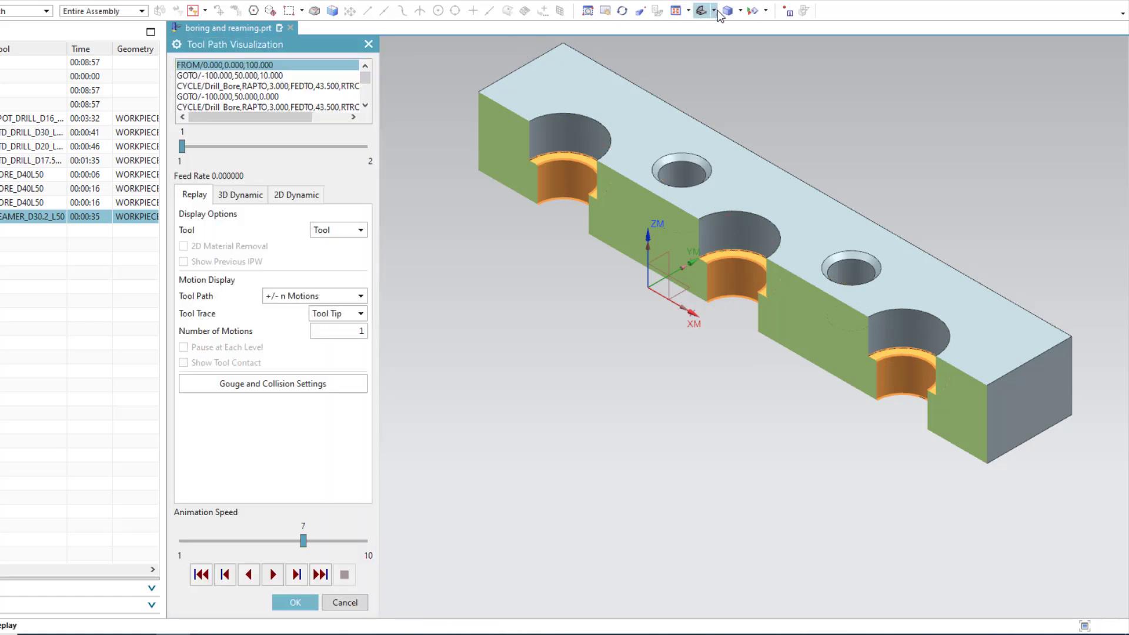
left_click(714, 11)
left_click(728, 56)
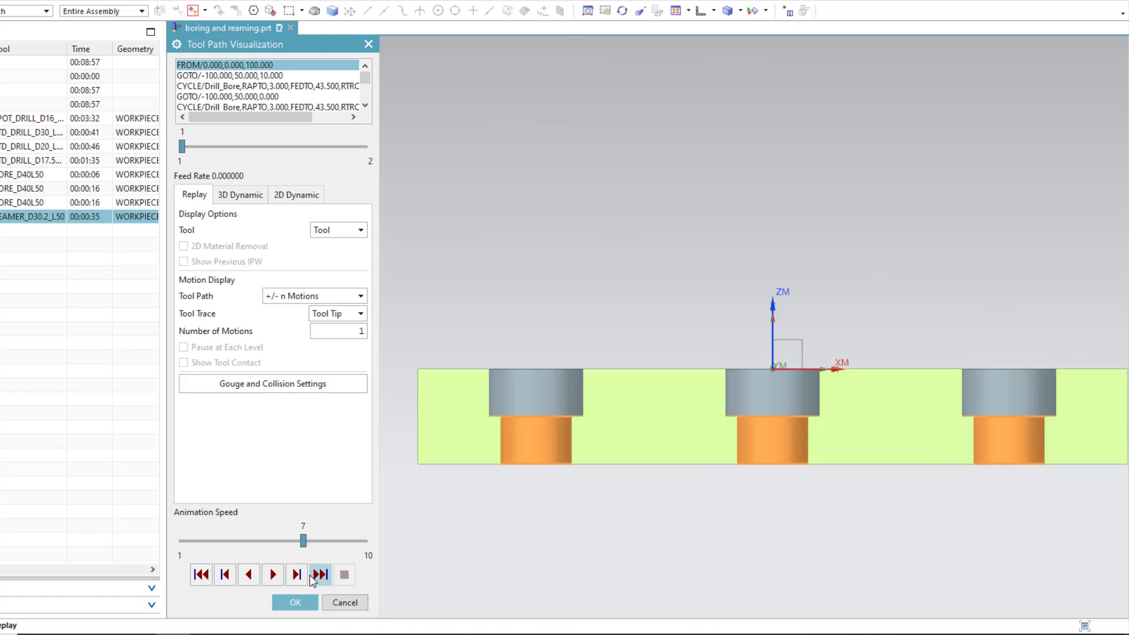
left_click(297, 575)
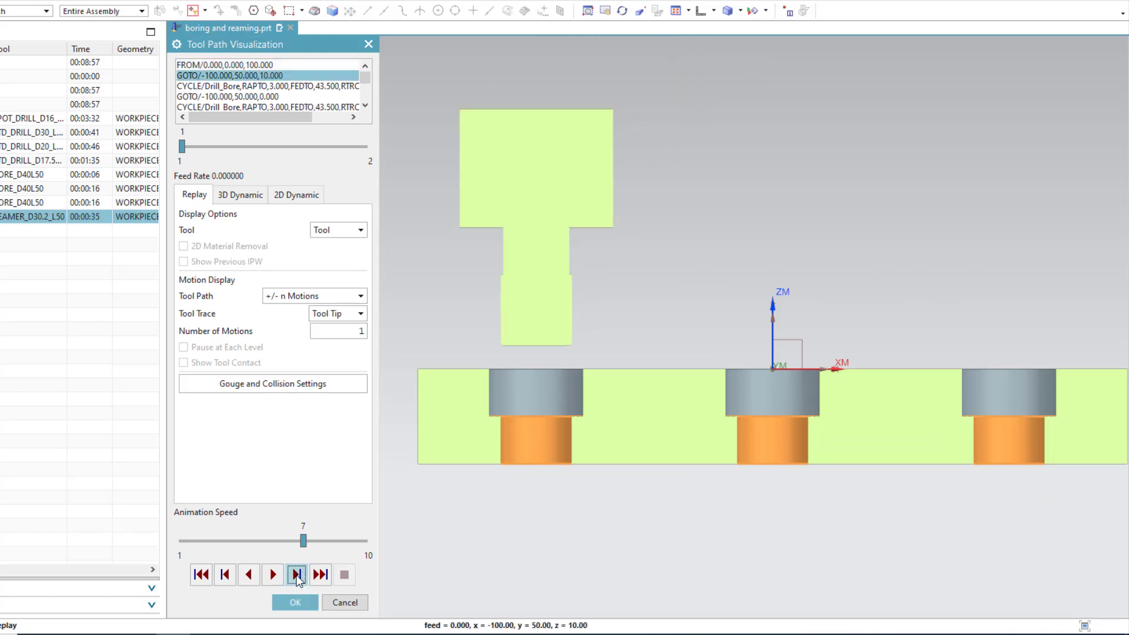
left_click(297, 576)
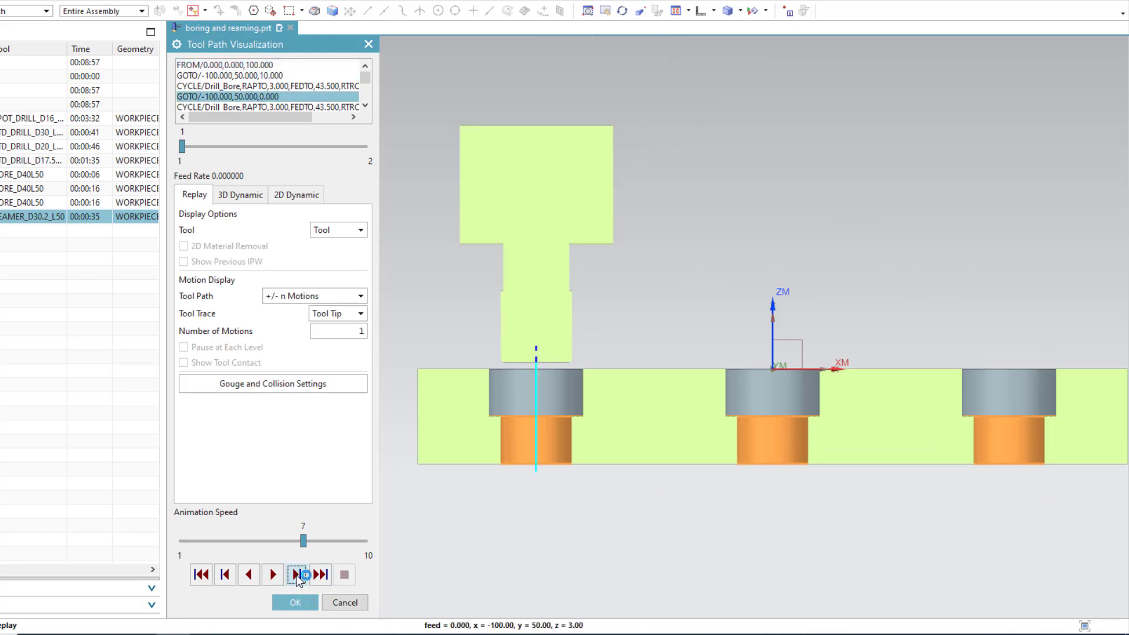
left_click(297, 575)
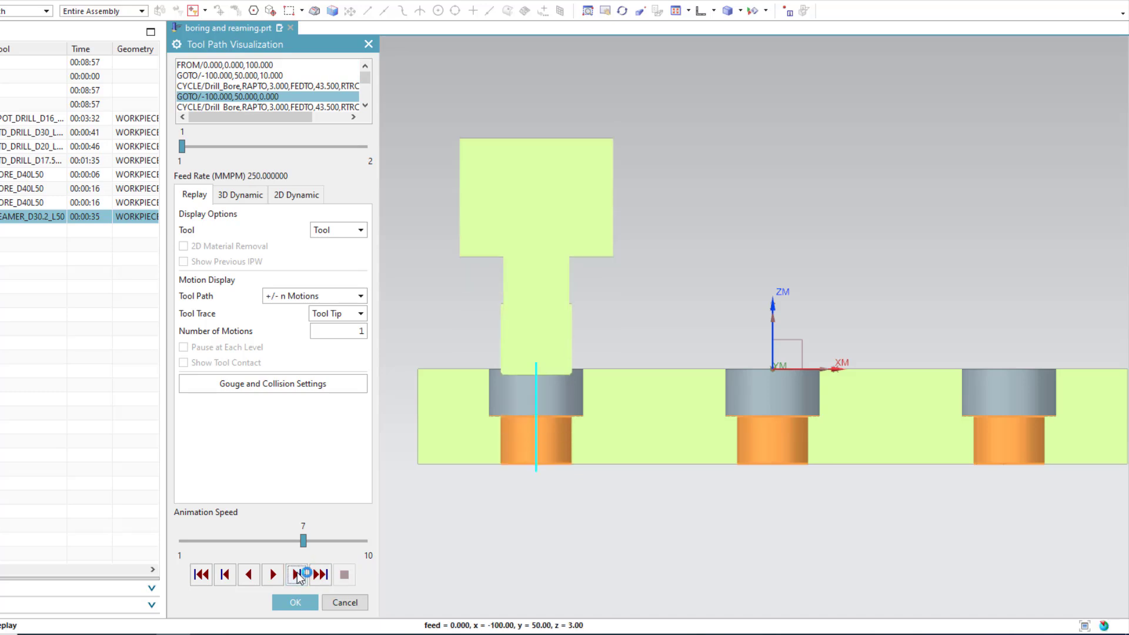
left_click(297, 575)
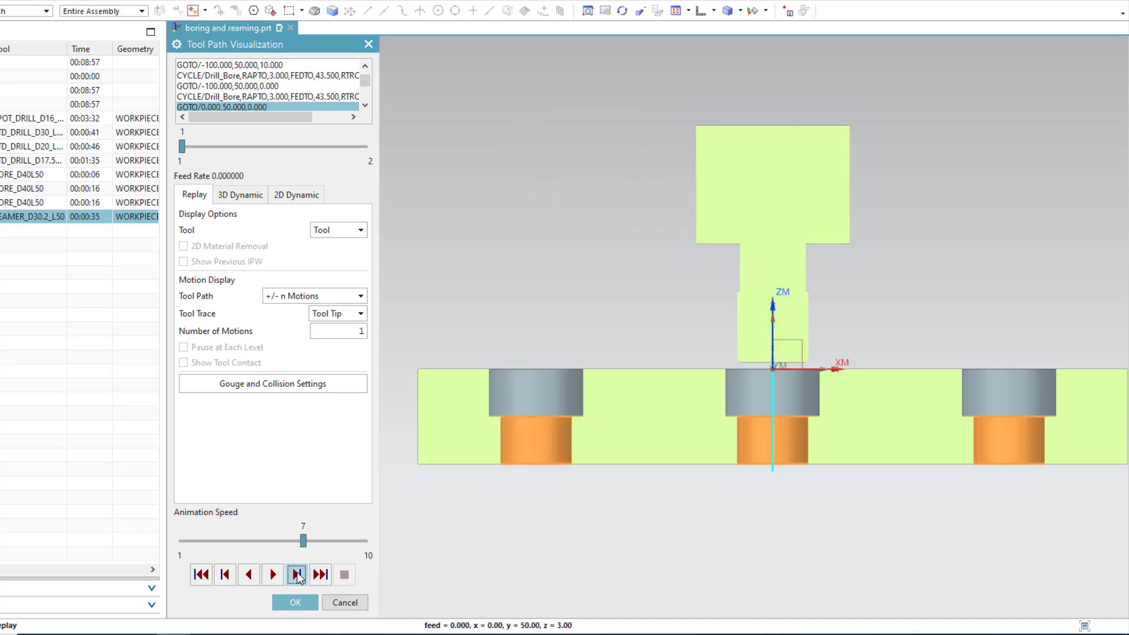
left_click(297, 575)
left_click(297, 575)
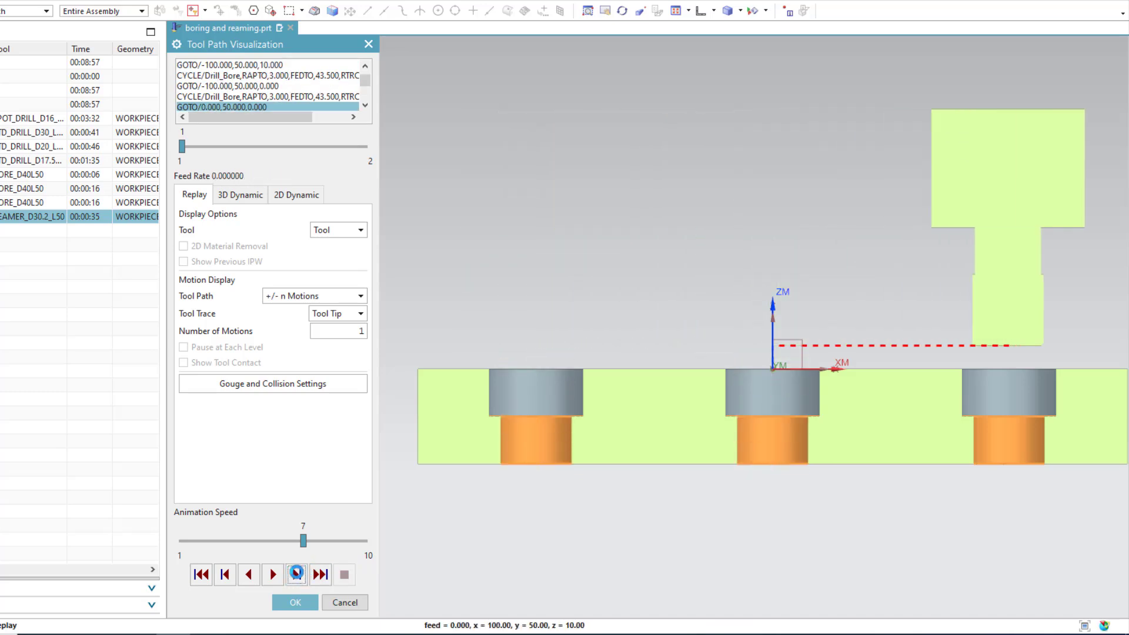
left_click(297, 574)
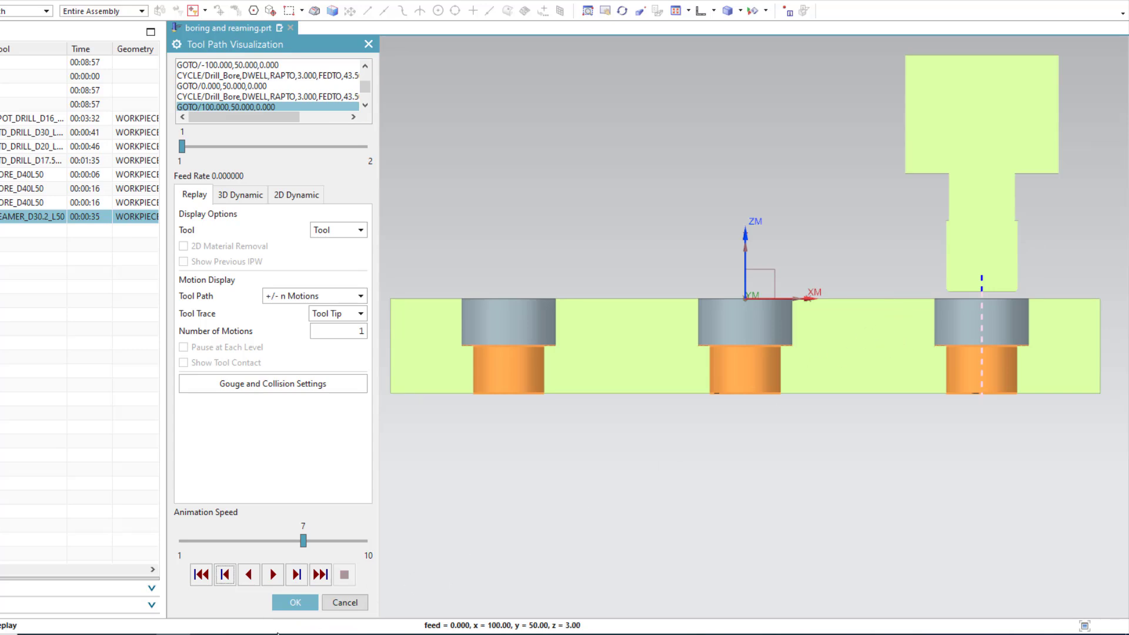
left_click(294, 602)
left_click(261, 523)
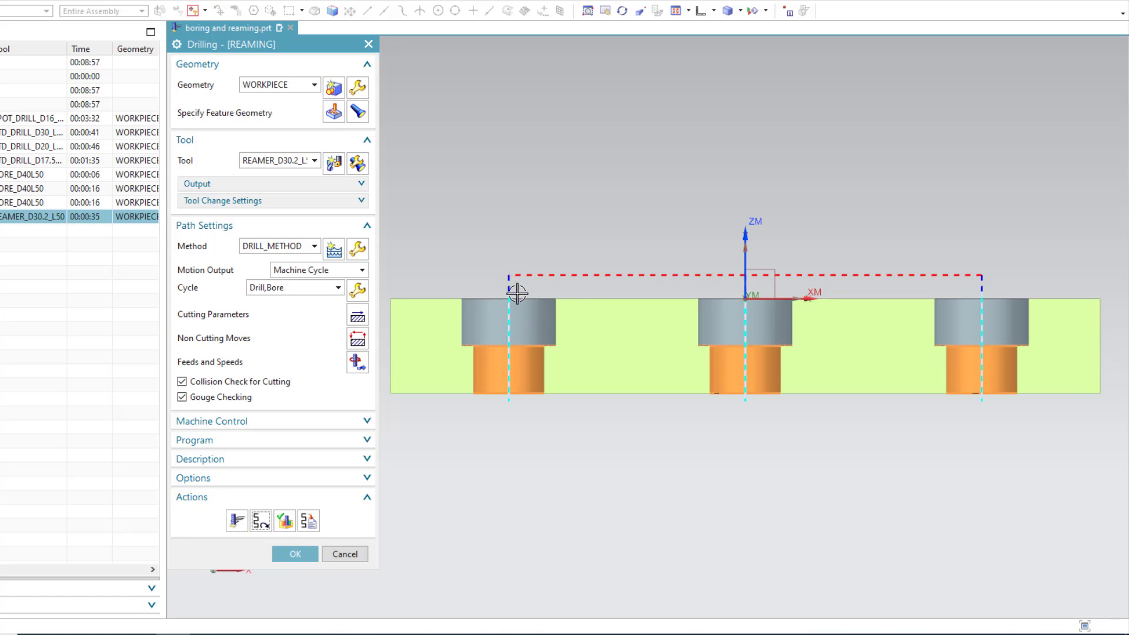
Set the machining area of REAMING's three holes to FACES_CYLINDER_2 and accept the feature geometry
scroll(509, 298, "up", 4)
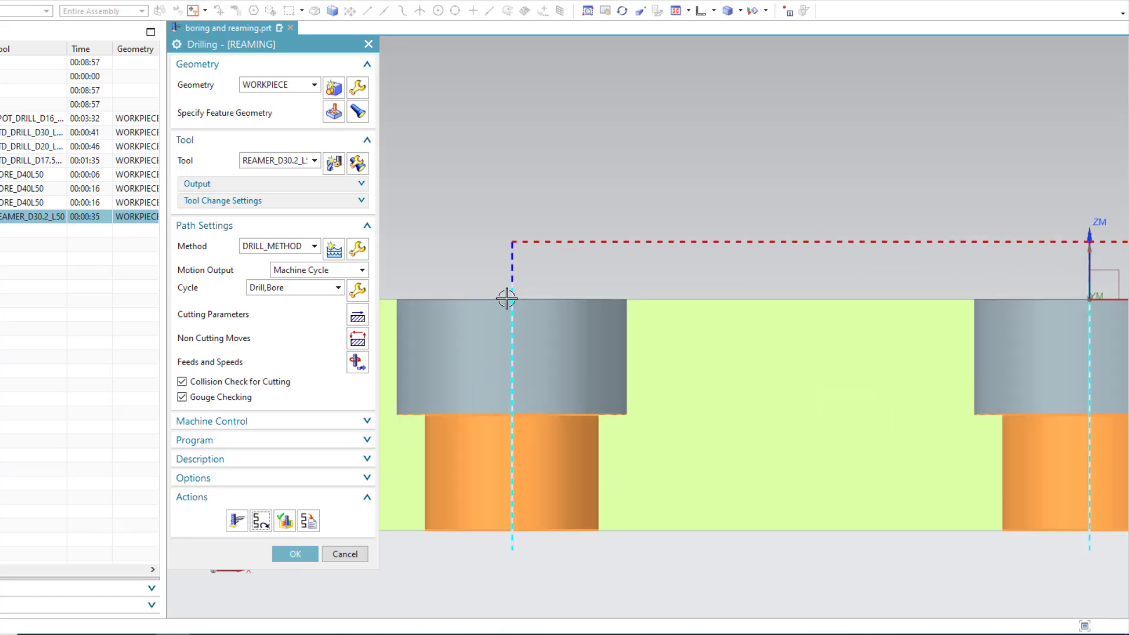
scroll(507, 300, "up", 3)
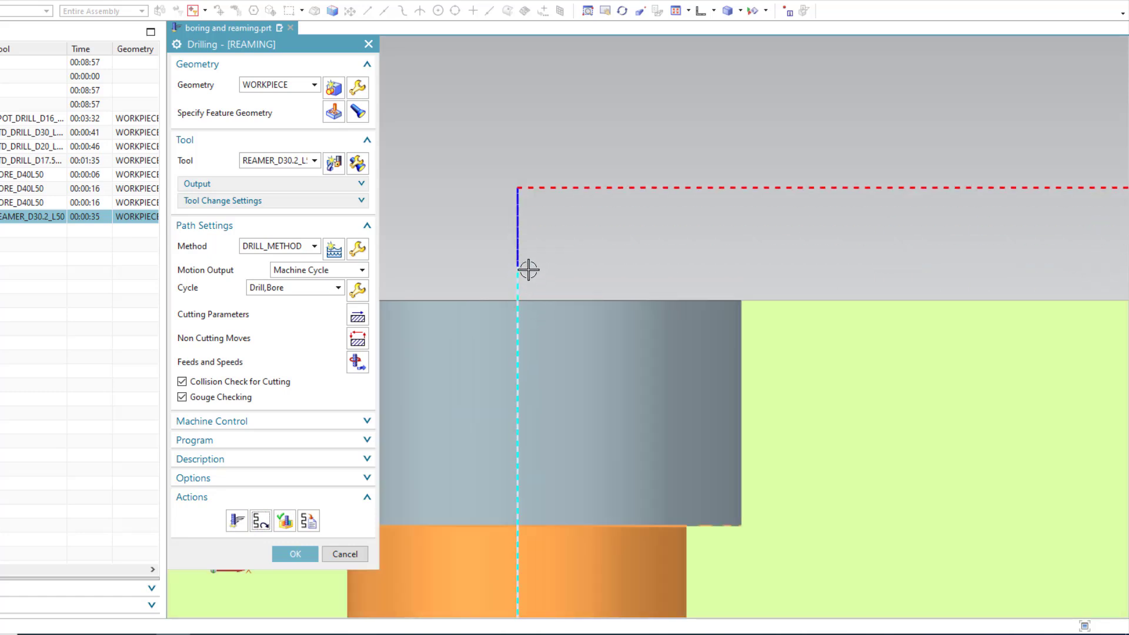
scroll(497, 194, "down", 3)
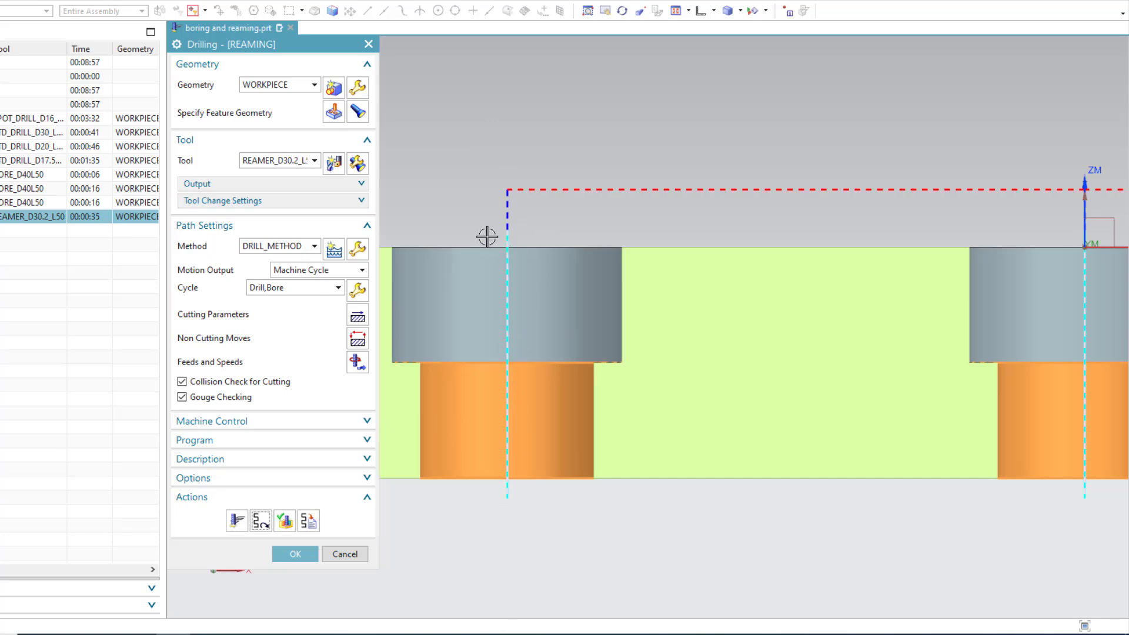
left_click(335, 113)
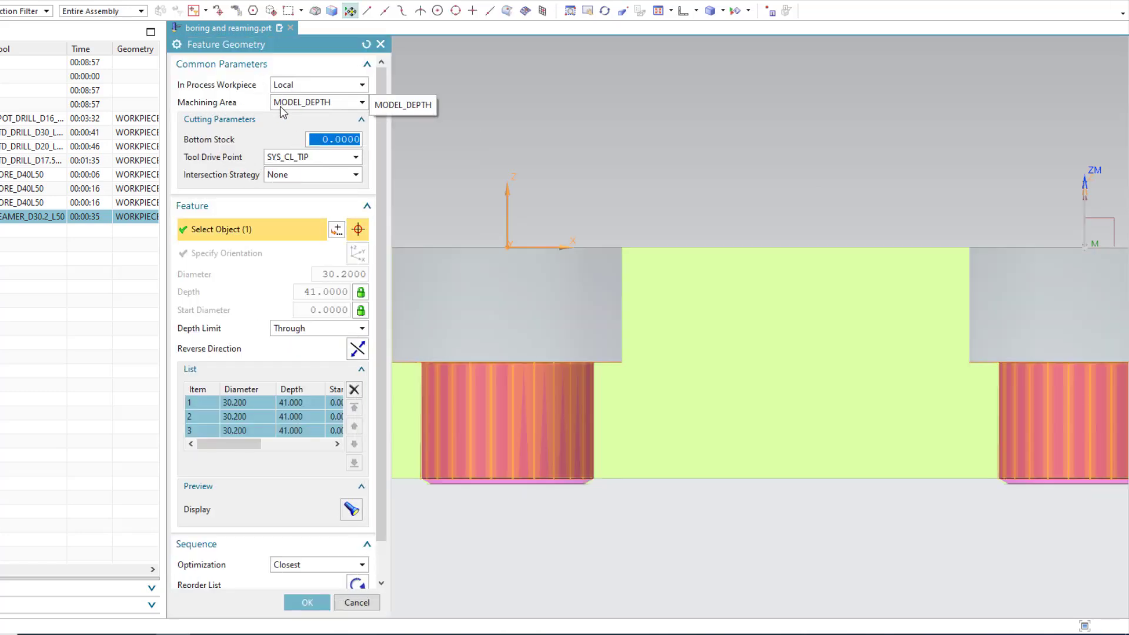
scroll(496, 305, "up", 2)
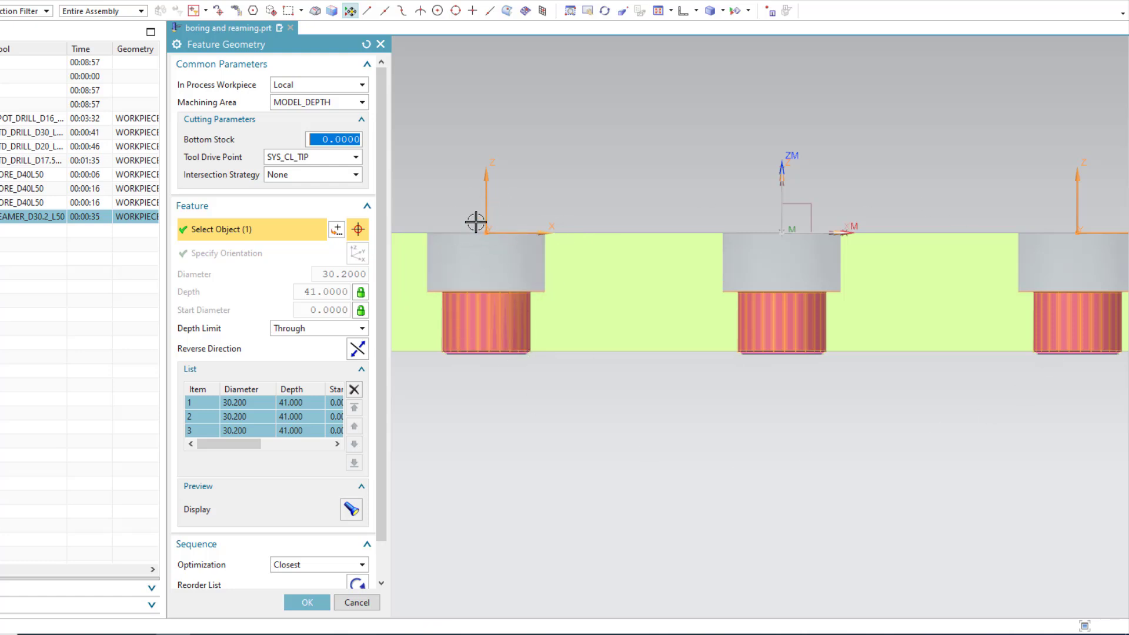
left_click(308, 103)
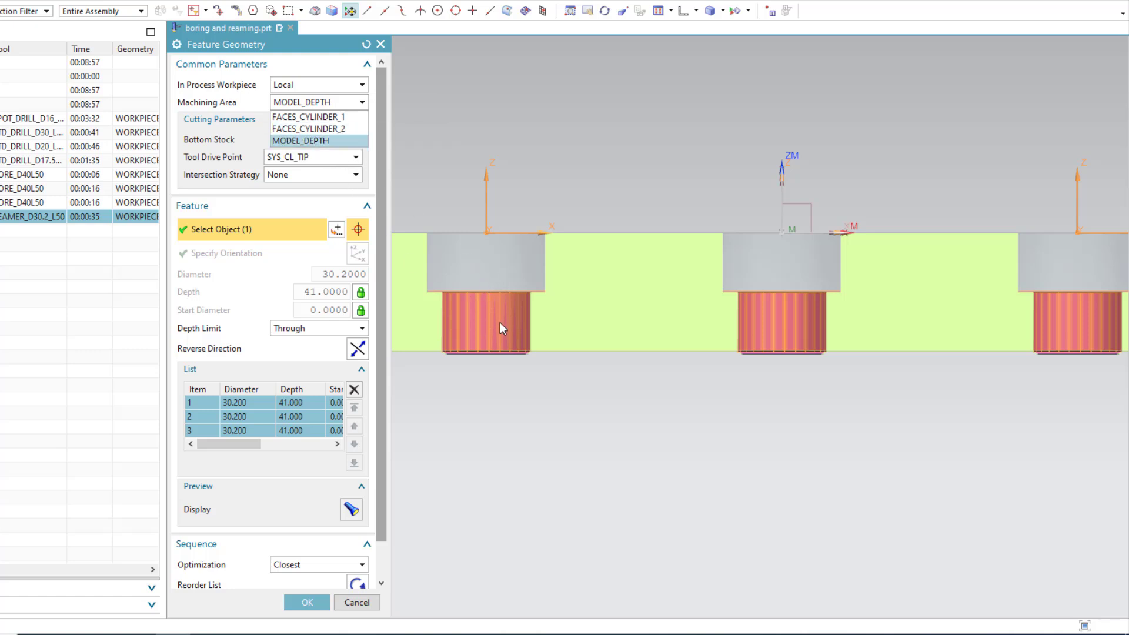
left_click(346, 129)
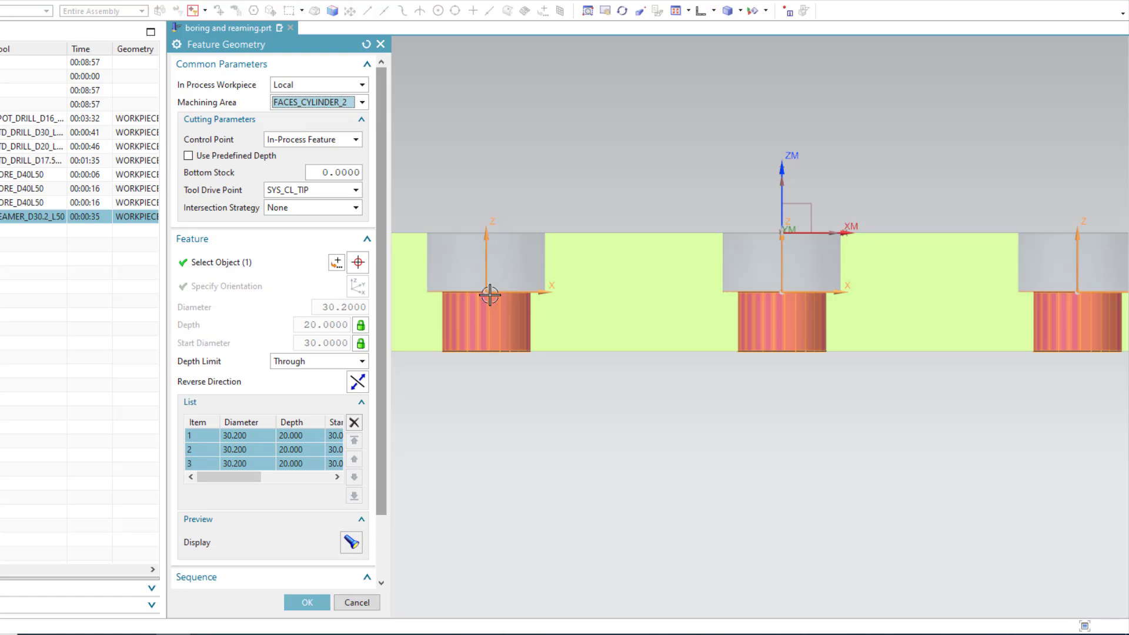
left_click(315, 604)
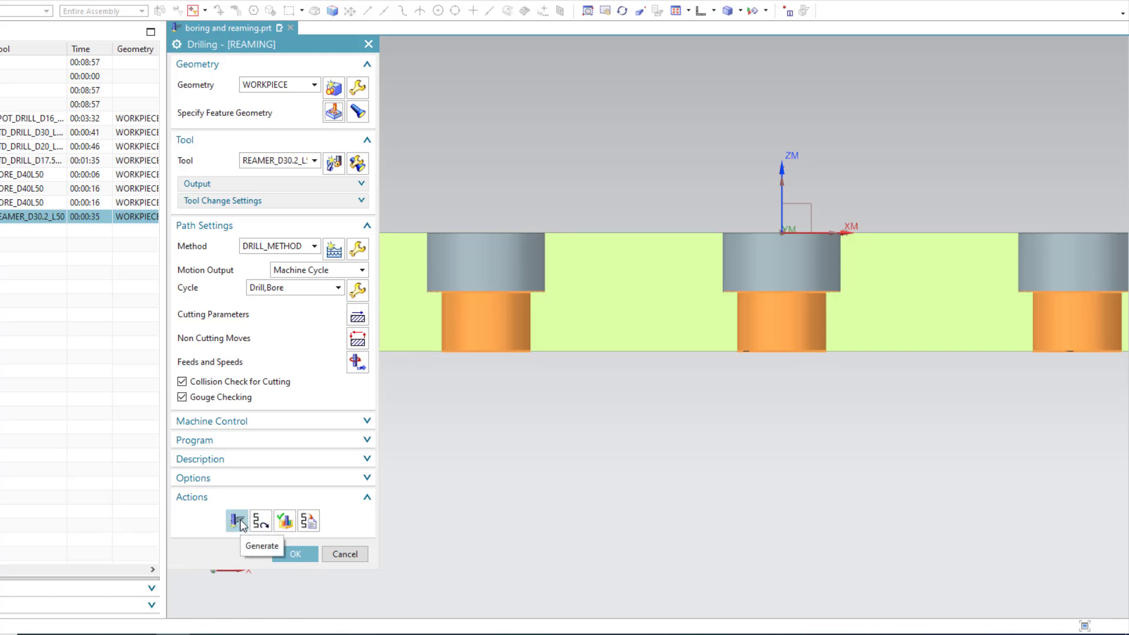
Generate REAMING's tool path, inspect where cutting starts and ends in the first stepped hole, and accept the operation
left_click(238, 522)
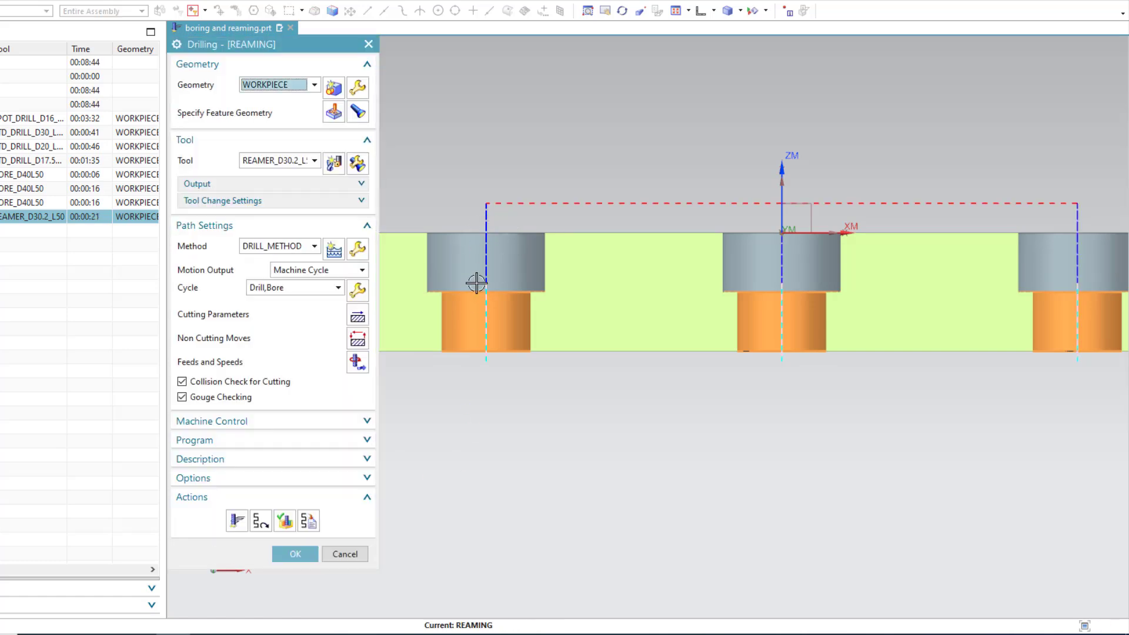
scroll(483, 301, "up", 1)
scroll(483, 301, "up", 3)
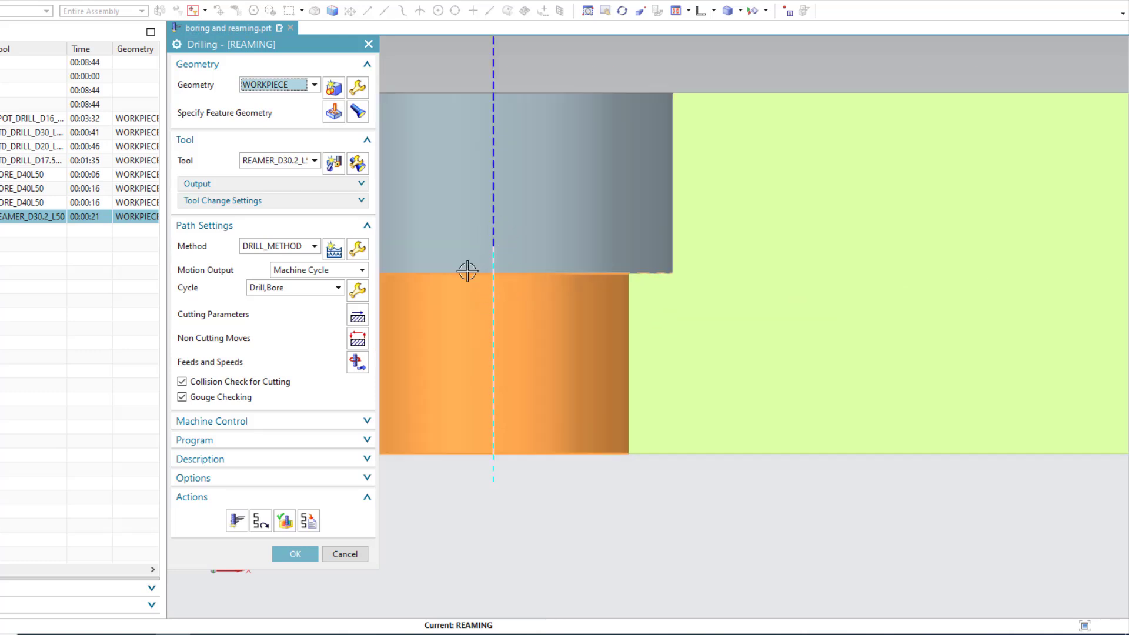
scroll(520, 327, "down", 2)
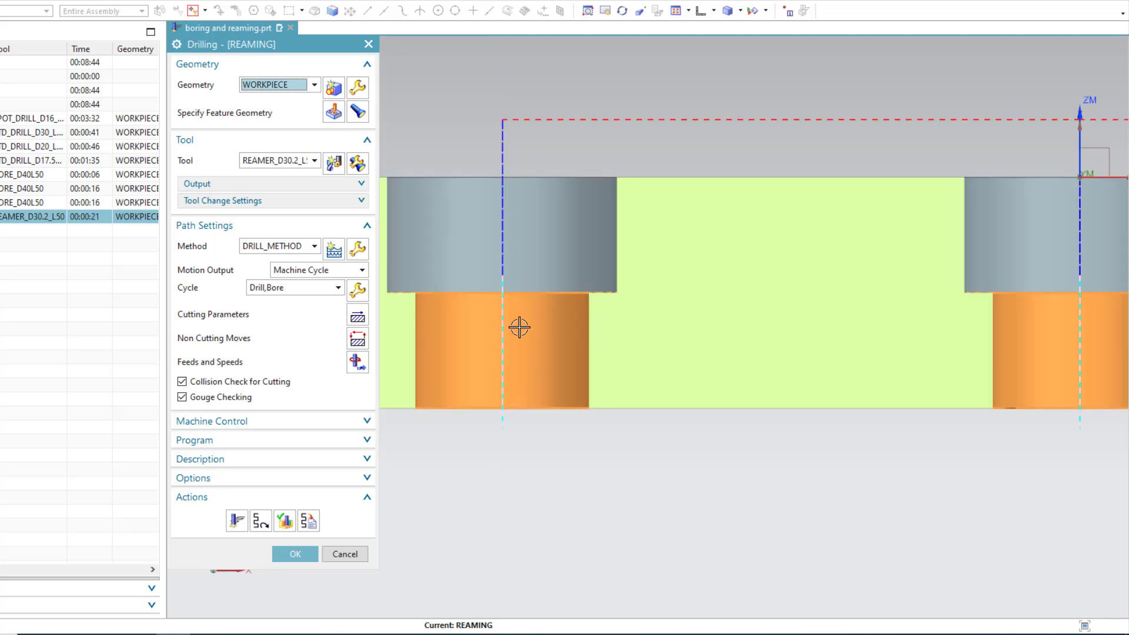
scroll(487, 343, "down", 2)
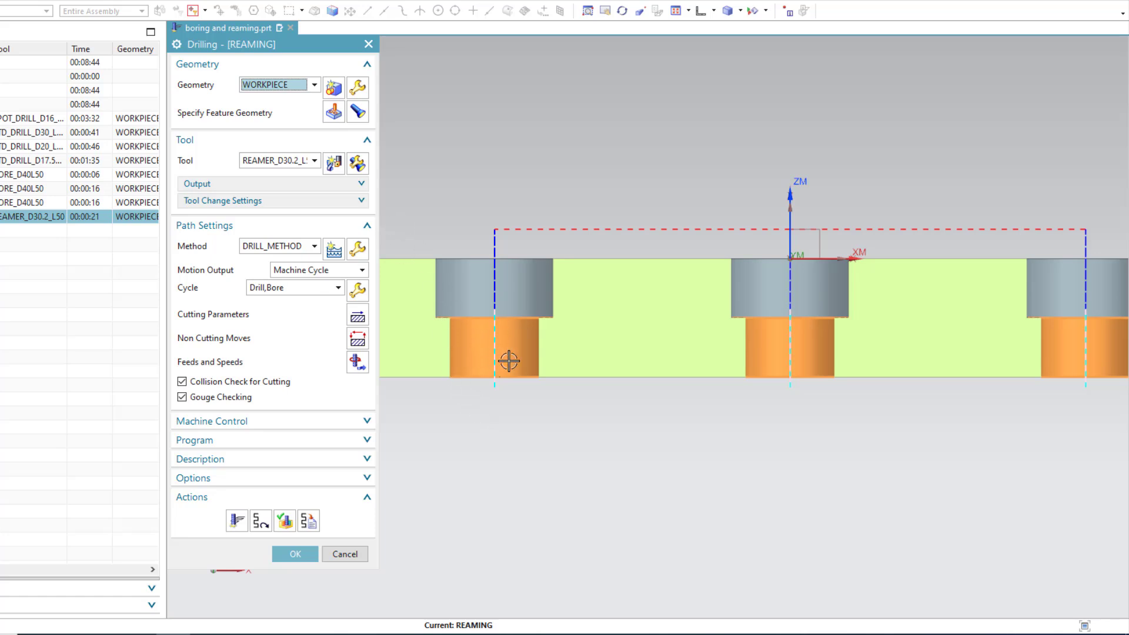
left_click(293, 555)
Post-process REAMING with MILL_3_AXIS, examine the canned cycle line in the G-code, and close the listing
right_click(153, 217)
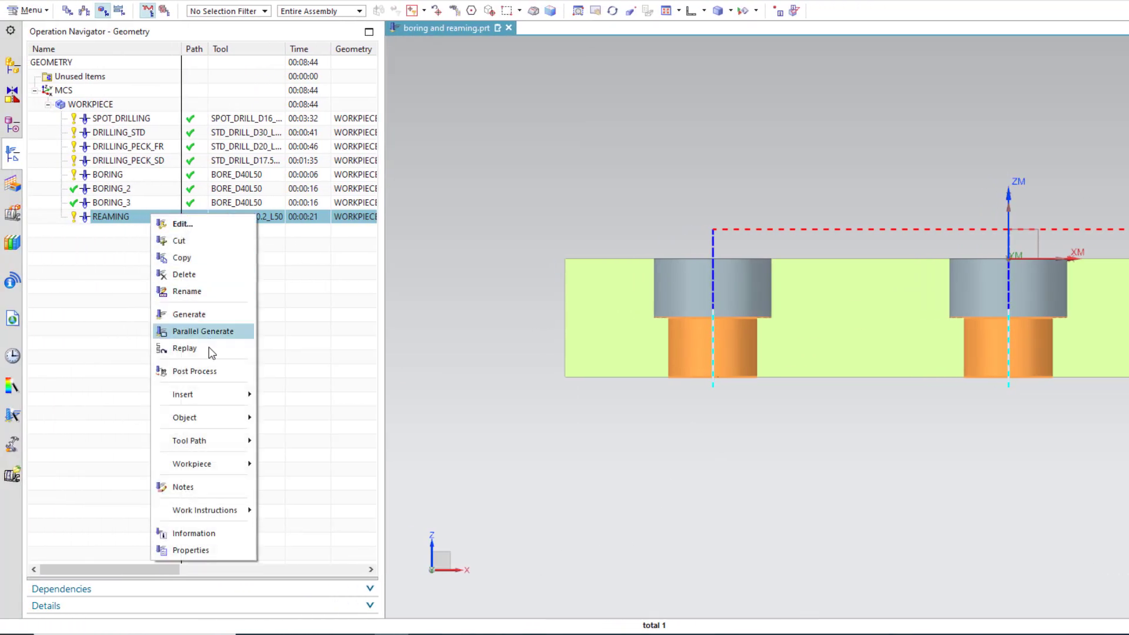
left_click(202, 371)
left_click(457, 426)
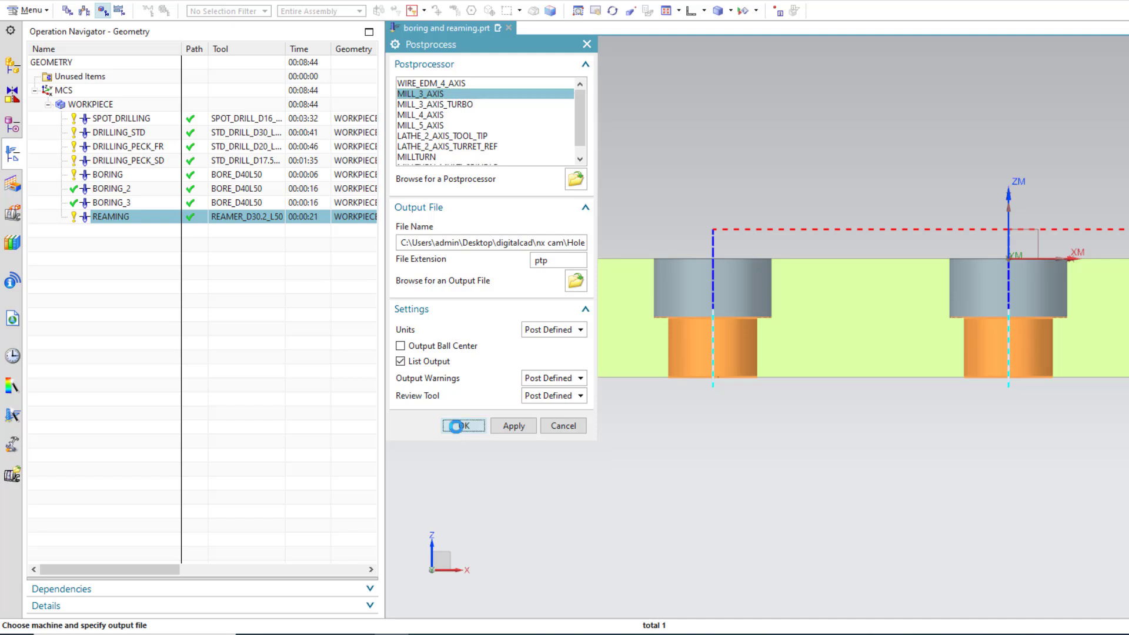
left_click(605, 312)
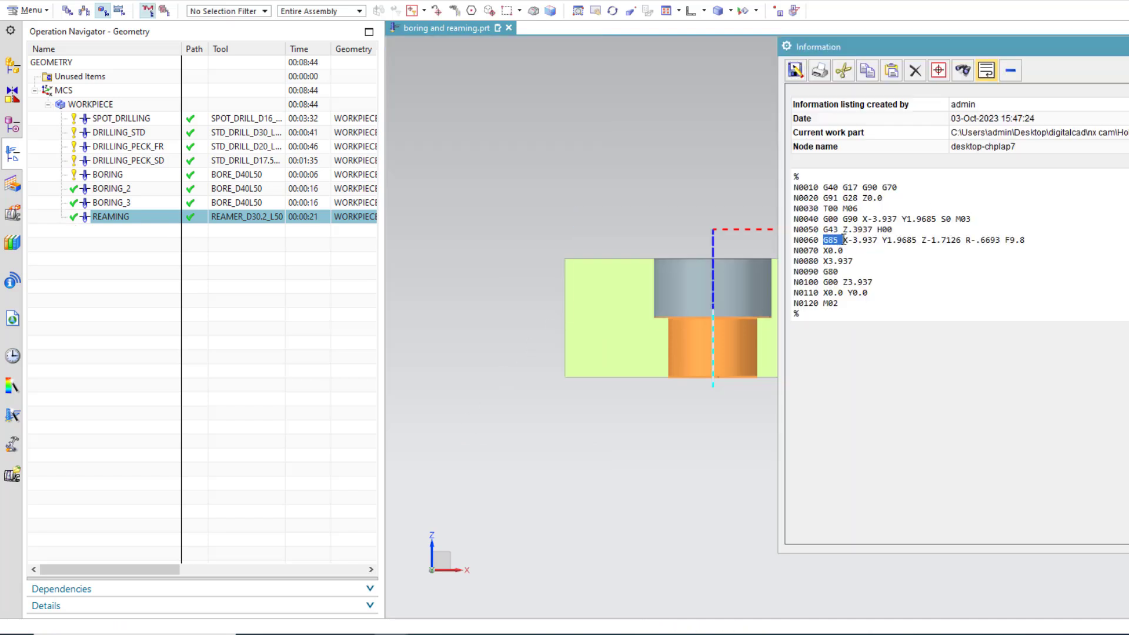
left_click_drag(854, 240, 1031, 245)
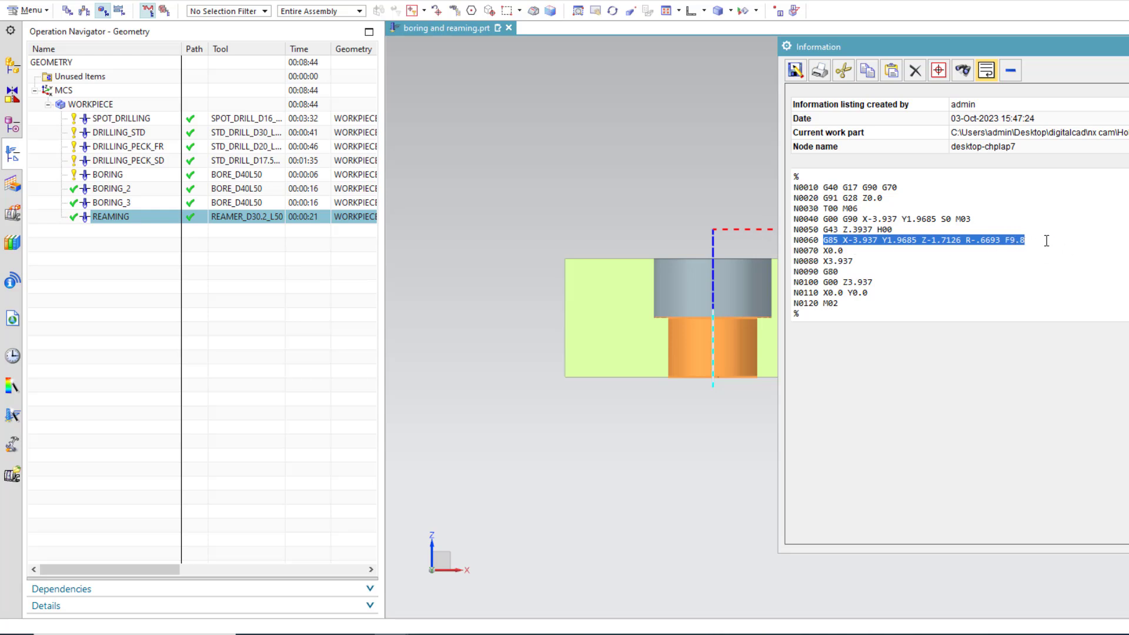
left_click(197, 237)
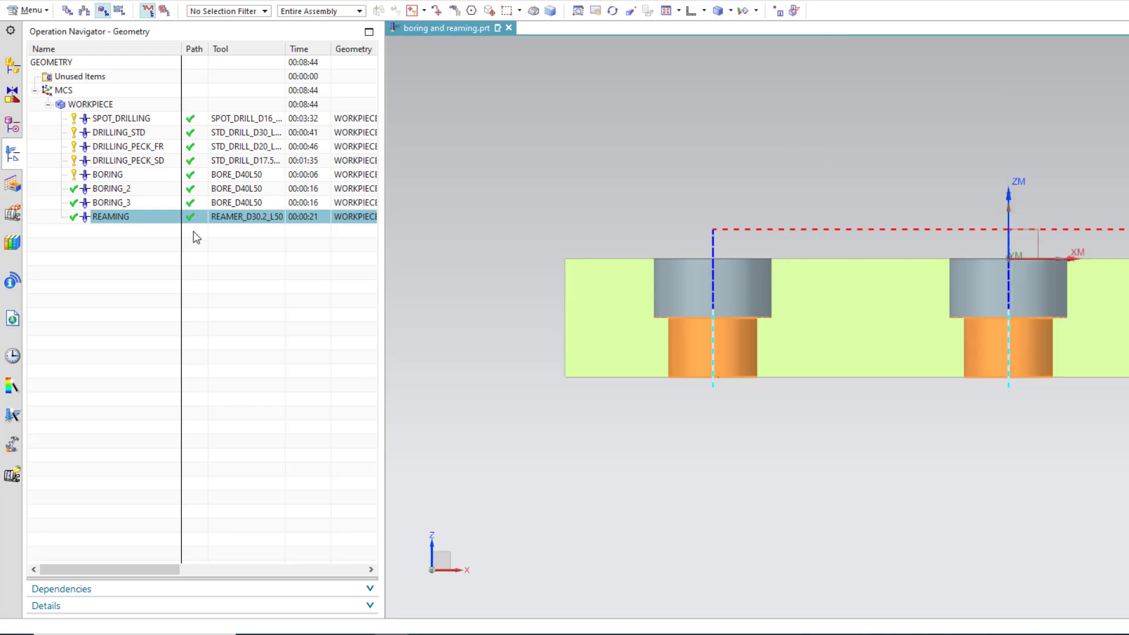
Set REAMING's dwell at drilling depth to Seconds with a value of 10, regenerate the tool path, and accept the operation
double_click(144, 222)
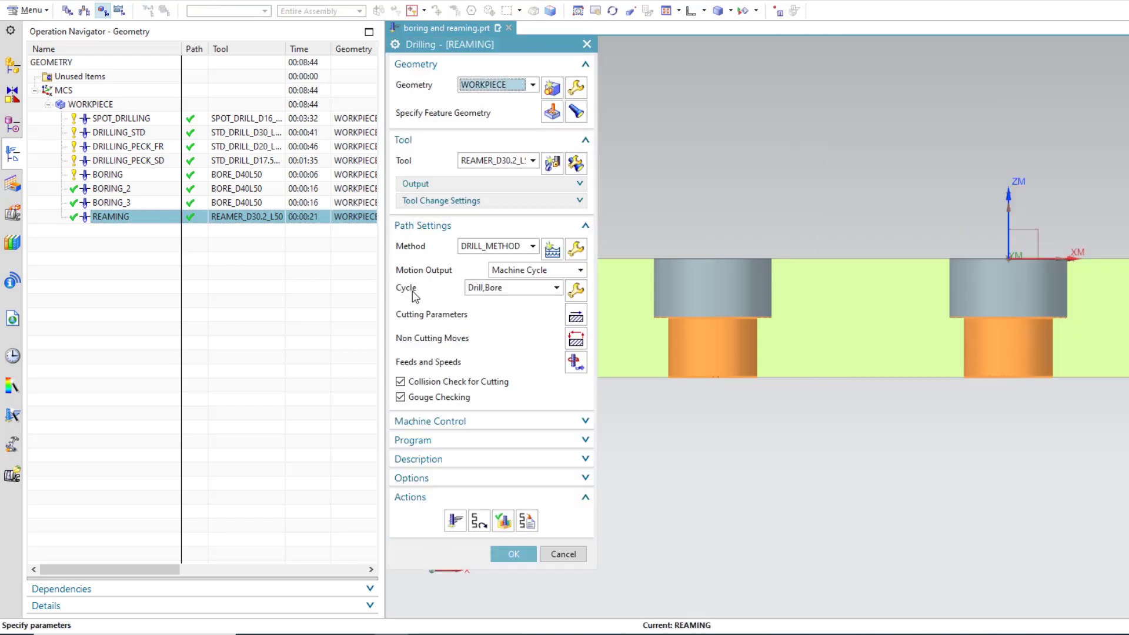
left_click(576, 290)
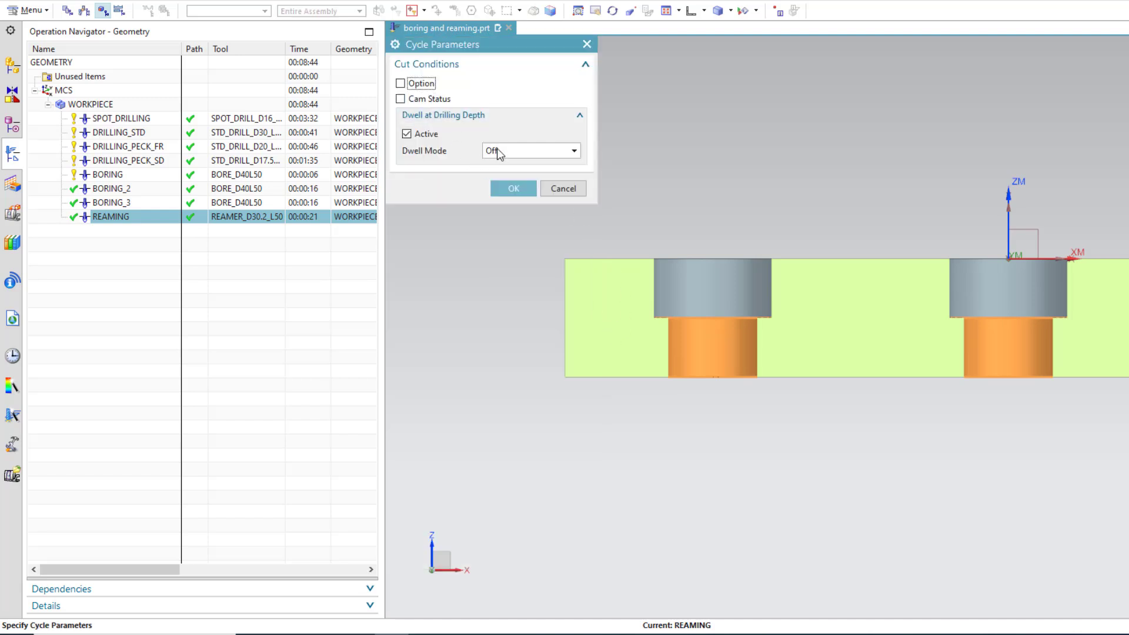
left_click(499, 151)
left_click(503, 151)
left_click(504, 151)
left_click(517, 188)
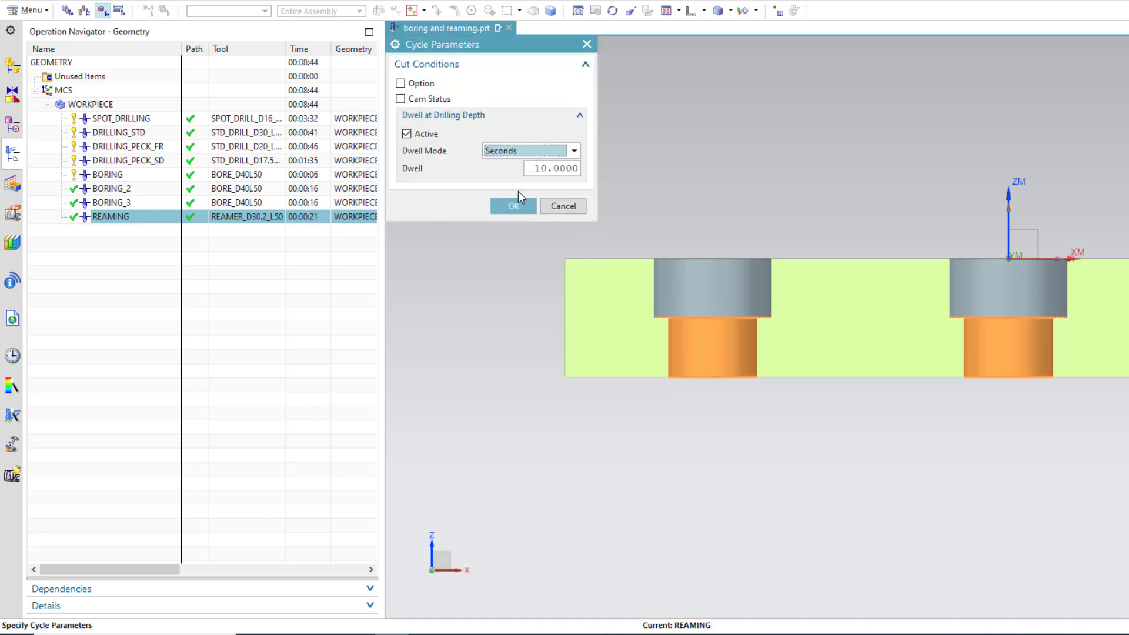
left_click(525, 206)
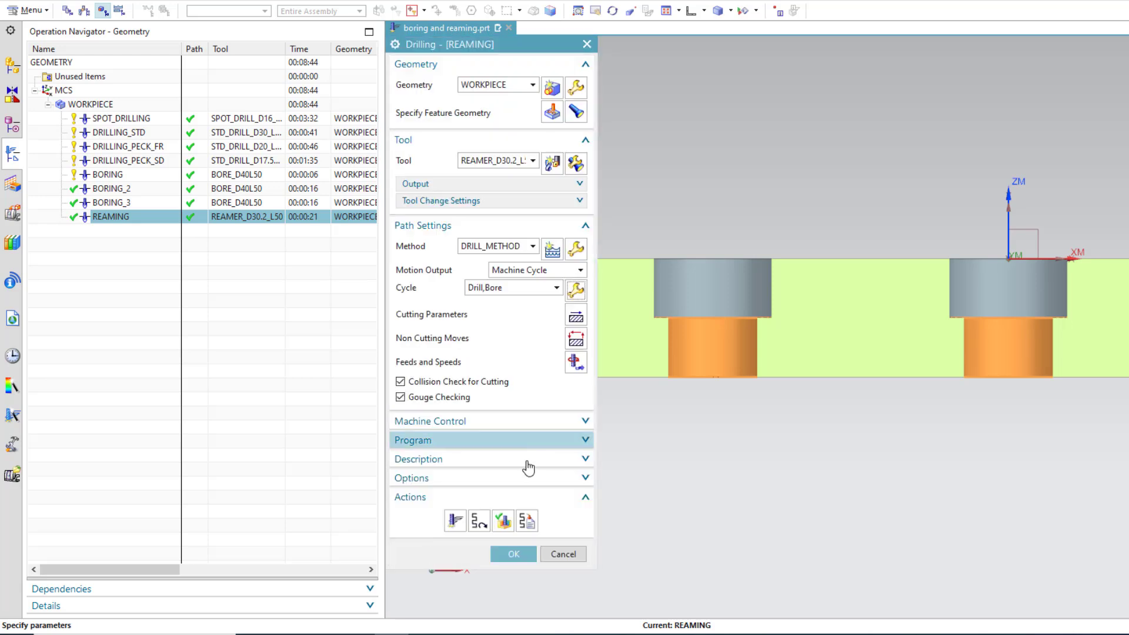
left_click(455, 521)
left_click(514, 555)
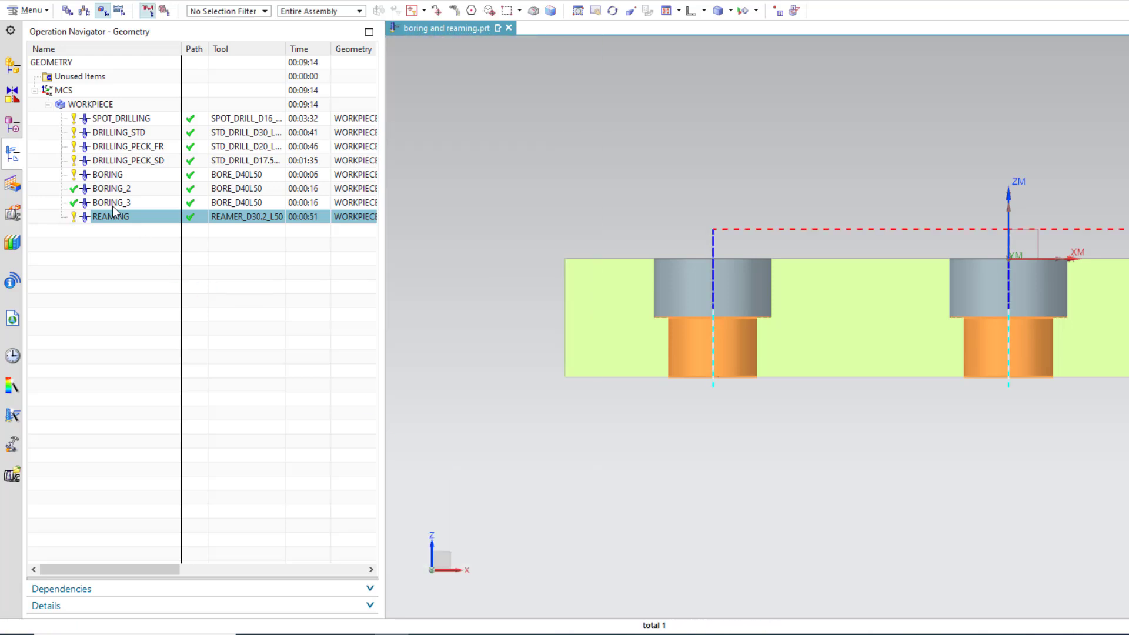
Post-process REAMING with the dwell setting, check the cycle code and dwell word in the G-code, and close the listing
right_click(118, 216)
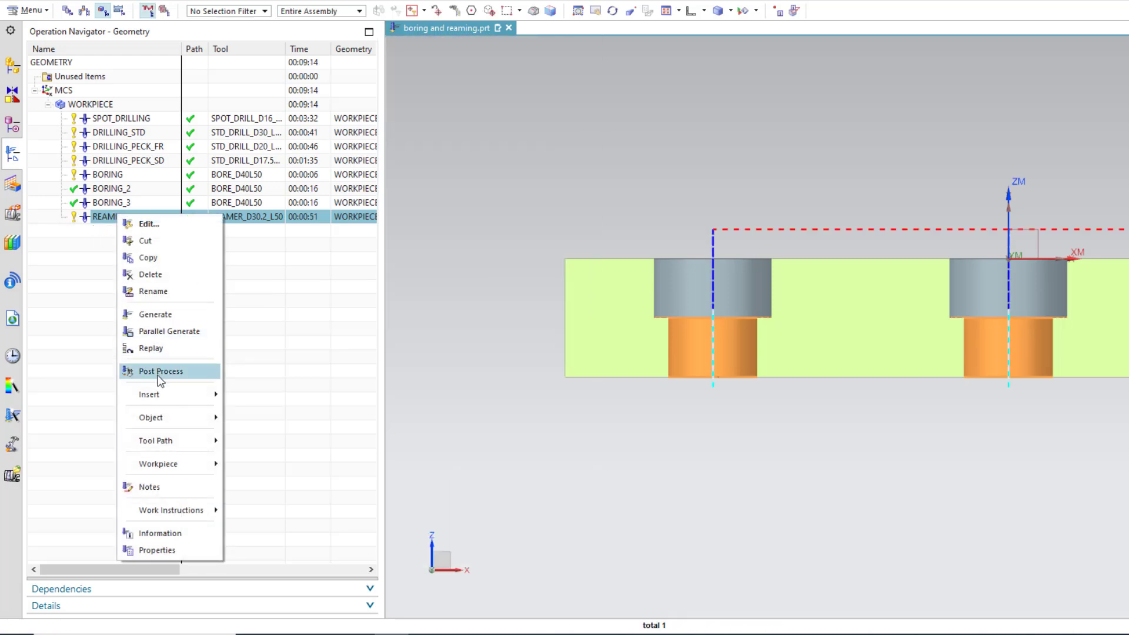
left_click(161, 373)
left_click(471, 424)
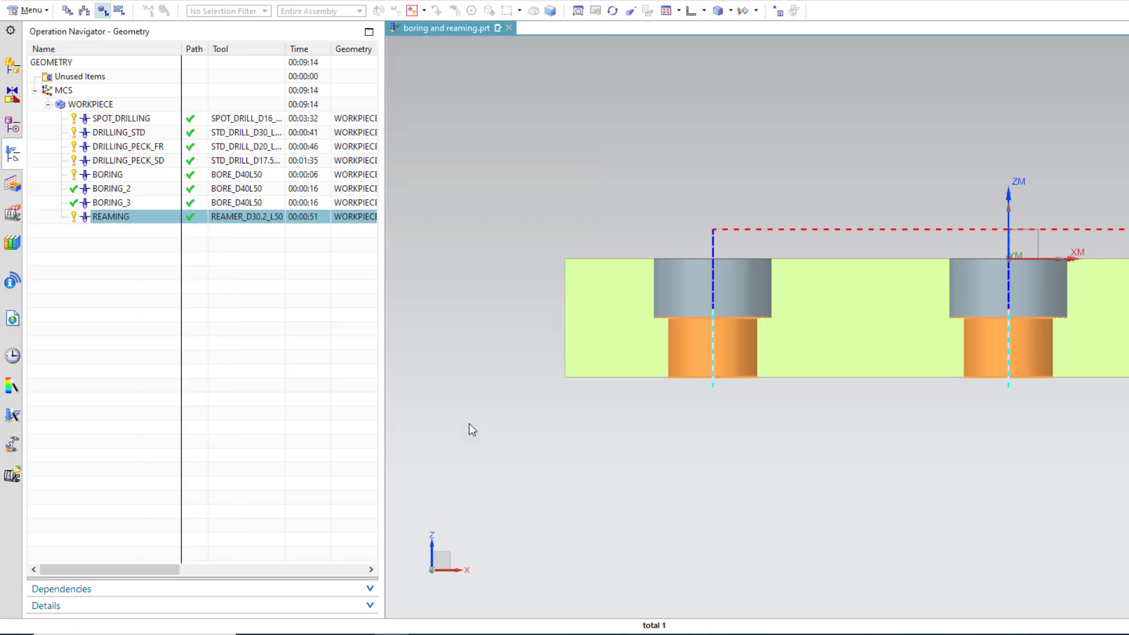
left_click(591, 321)
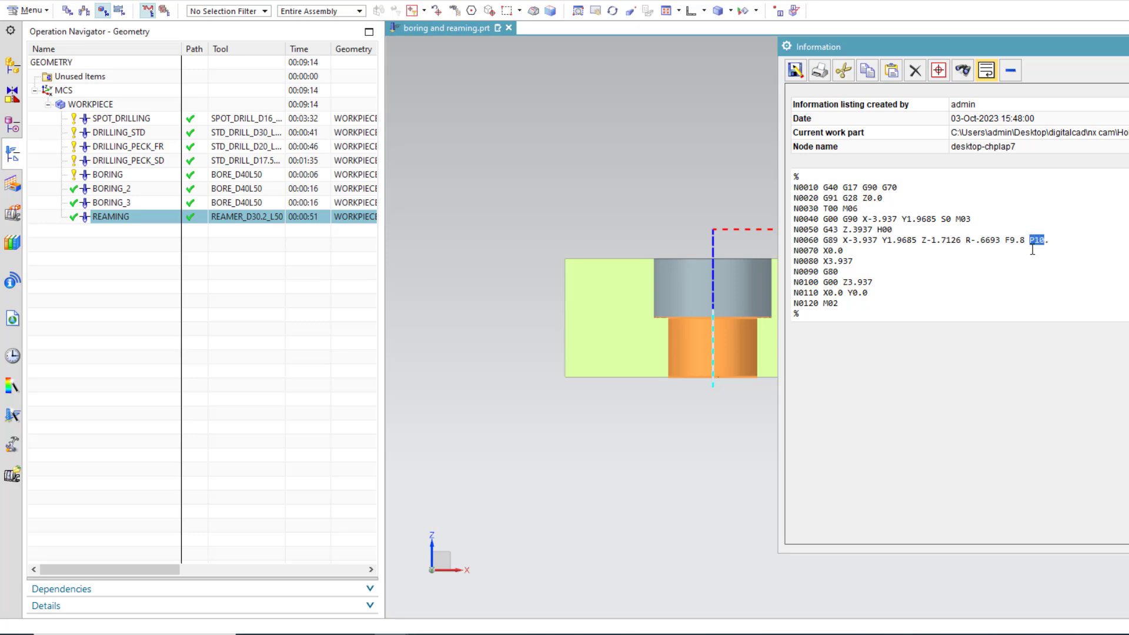
left_click(1112, 76)
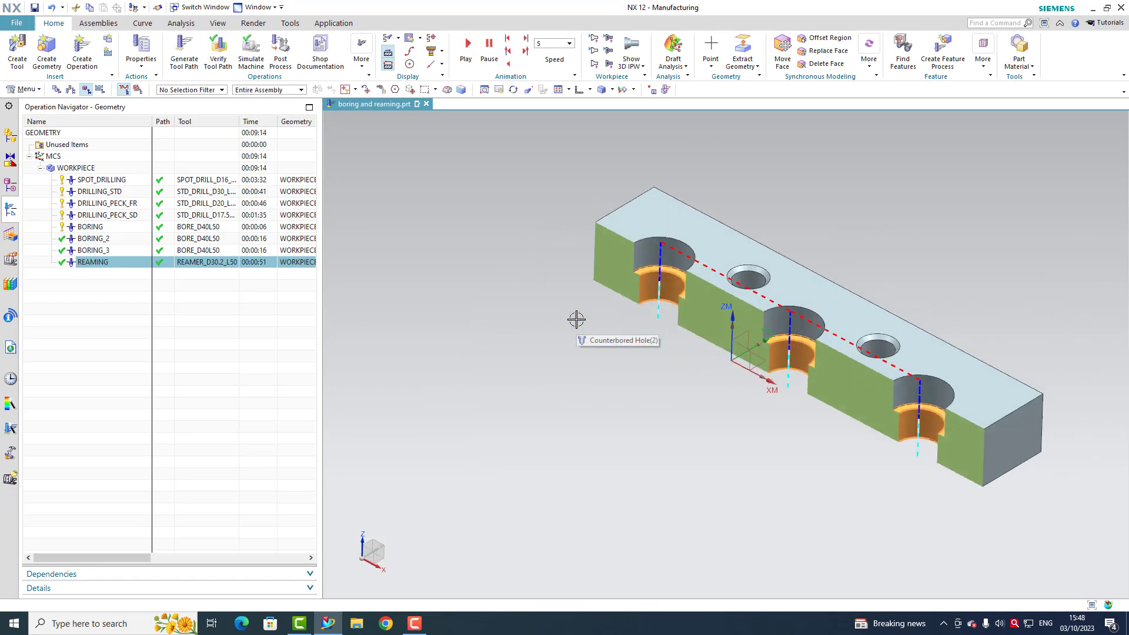
left_click(624, 401)
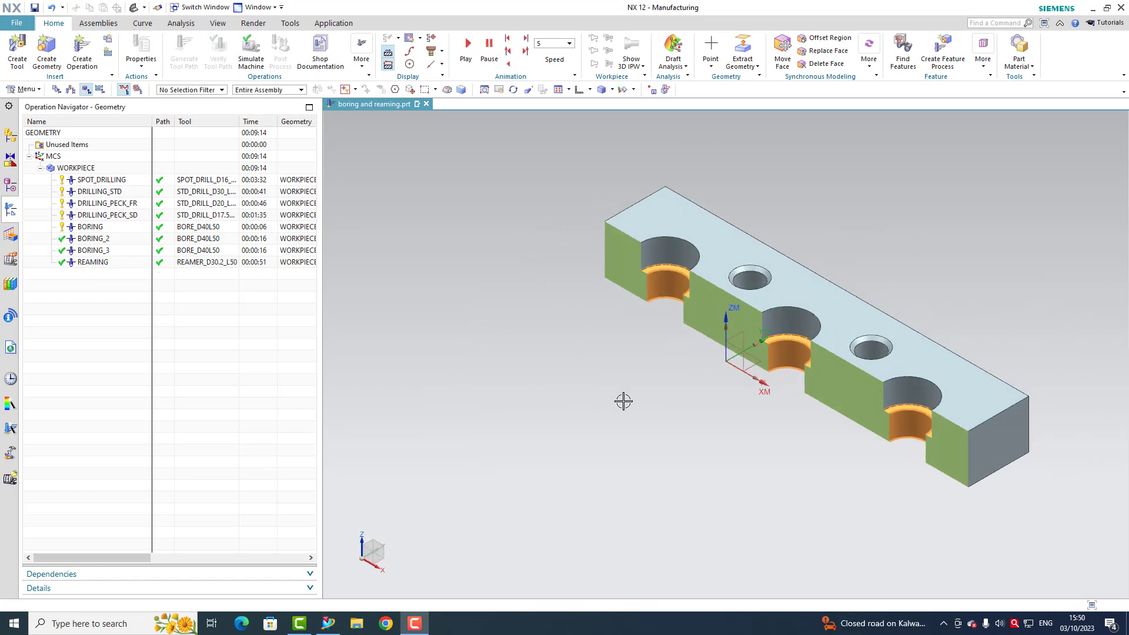